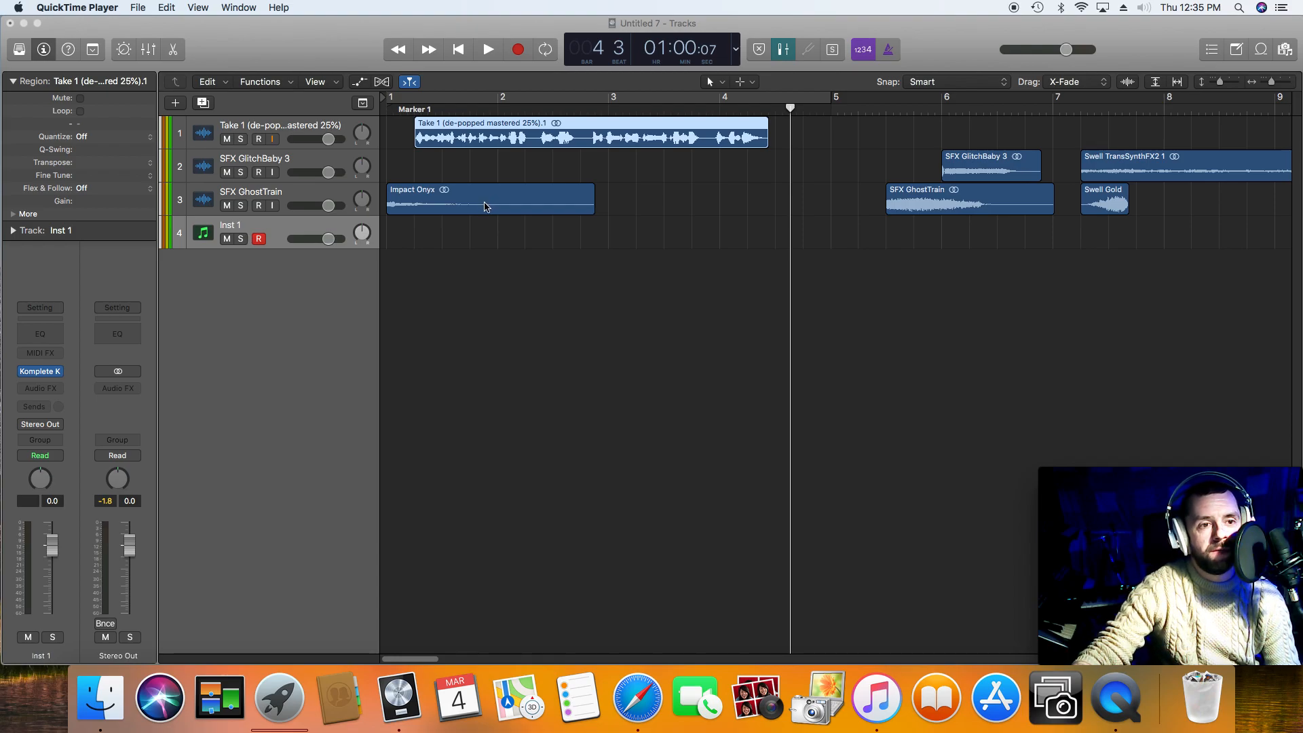
Step: Add an audio track below Inst 1 and move the Impact Onyx region onto the Inst 1 lane at about bar 6 beat 3
click(485, 212)
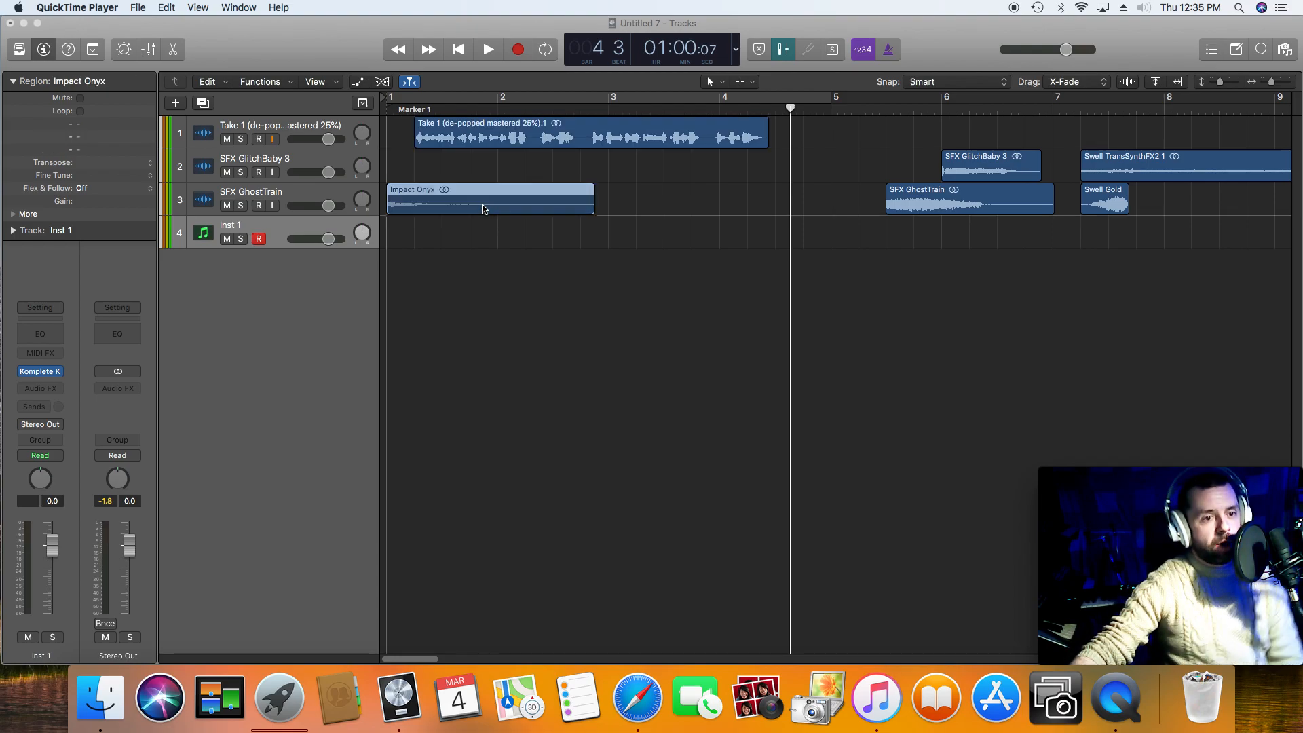
click(309, 211)
double_click(315, 273)
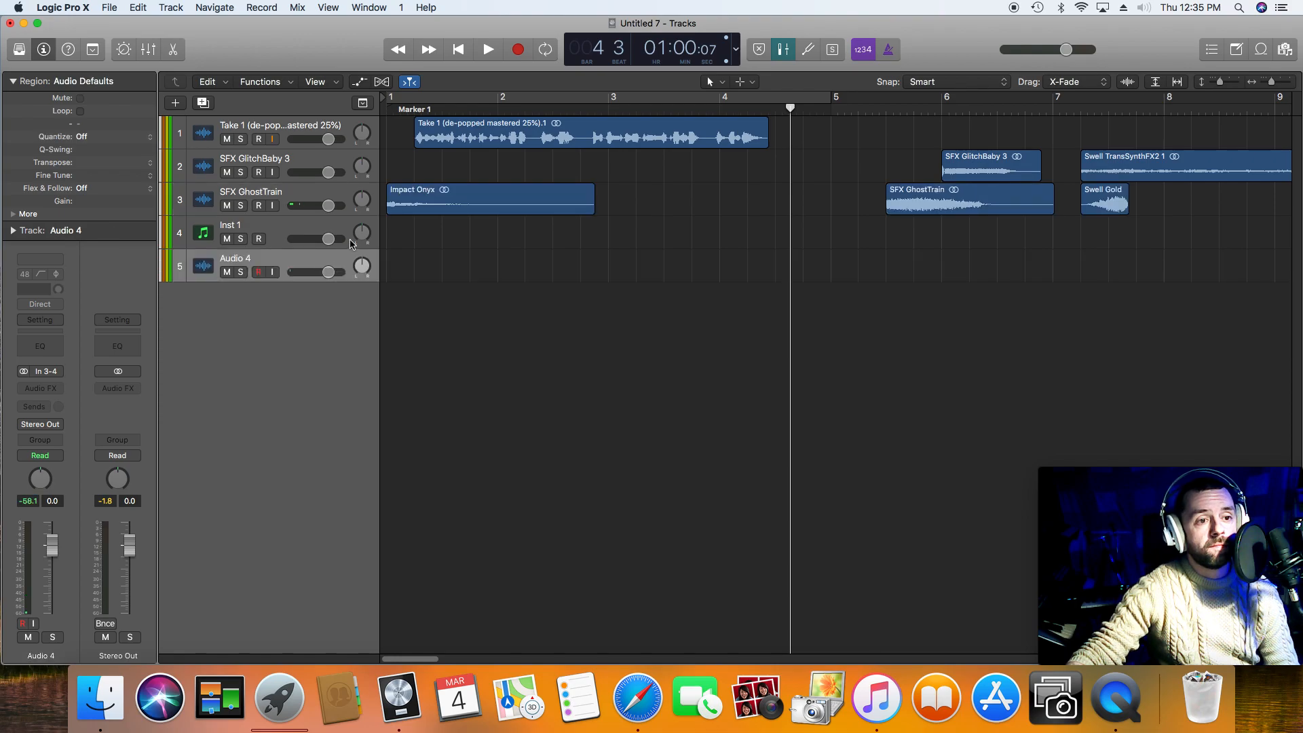
drag(414, 207, 1027, 251)
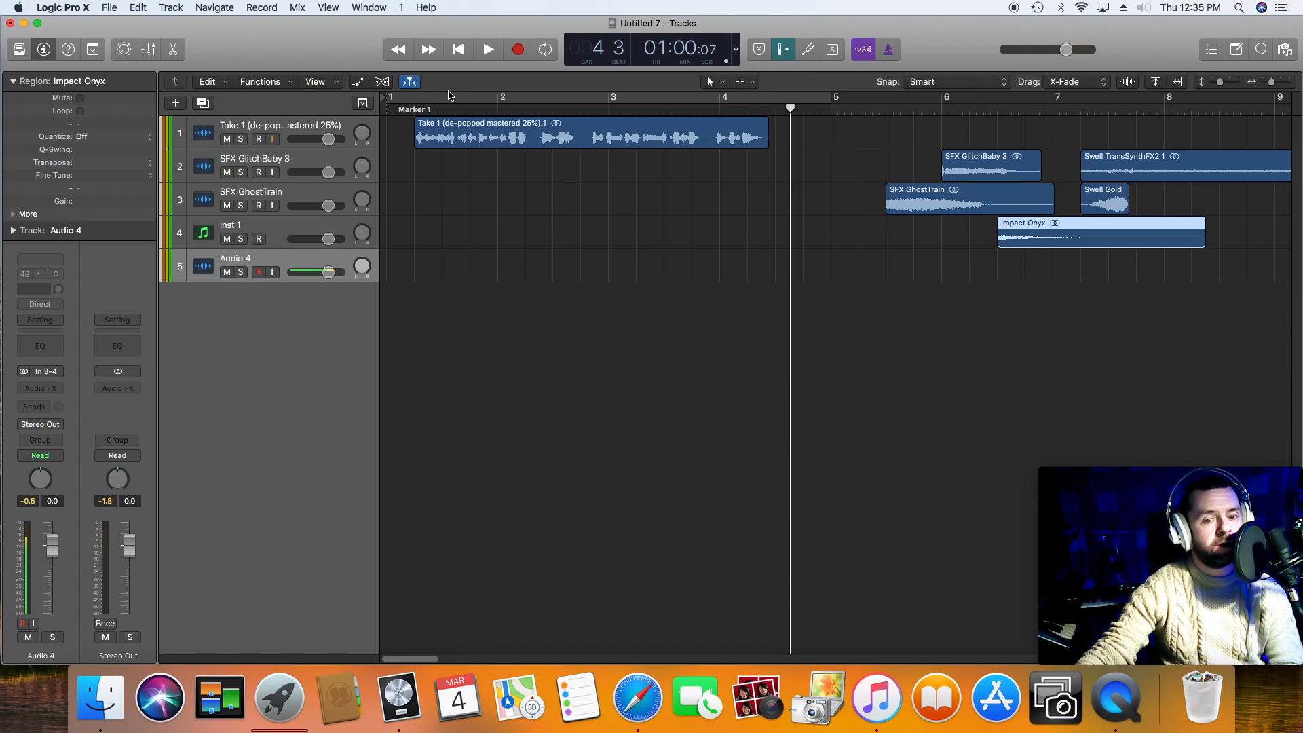
Step: Play the voice take from the start of the project and turn off input monitoring on its track
click(460, 53)
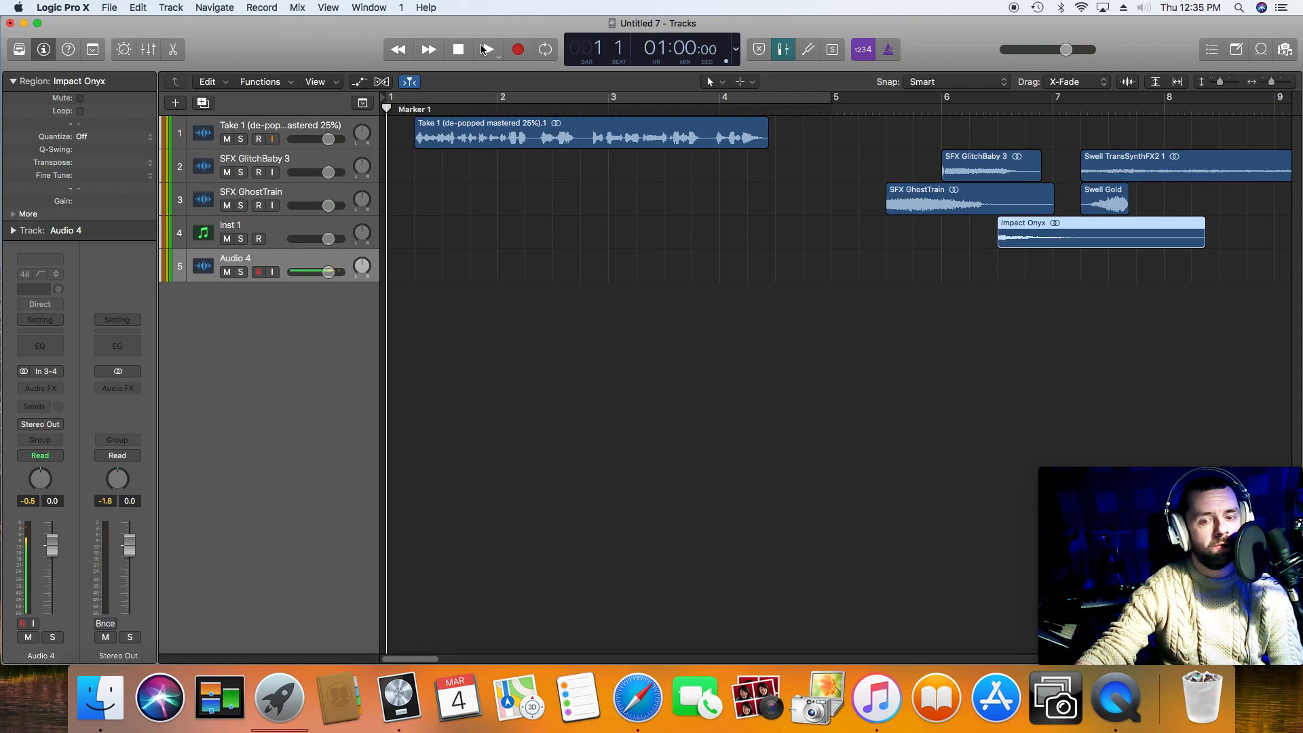
click(487, 51)
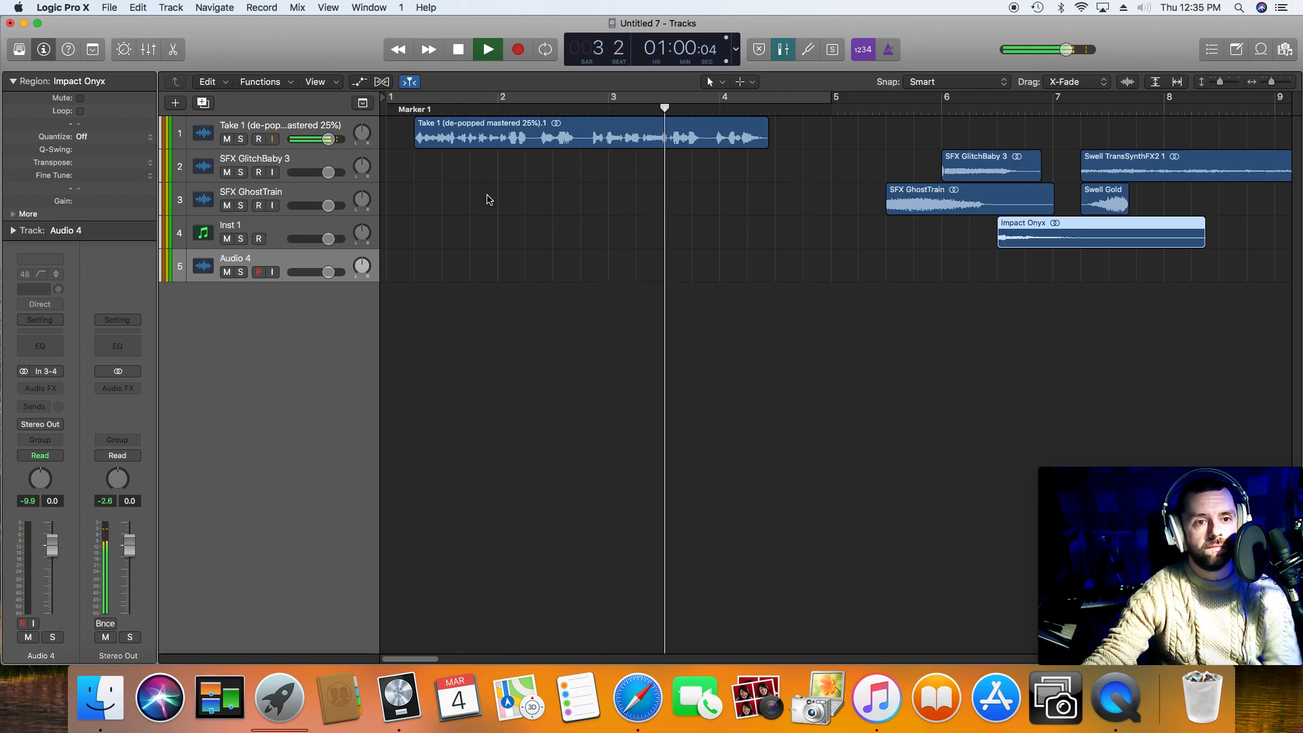
key(space)
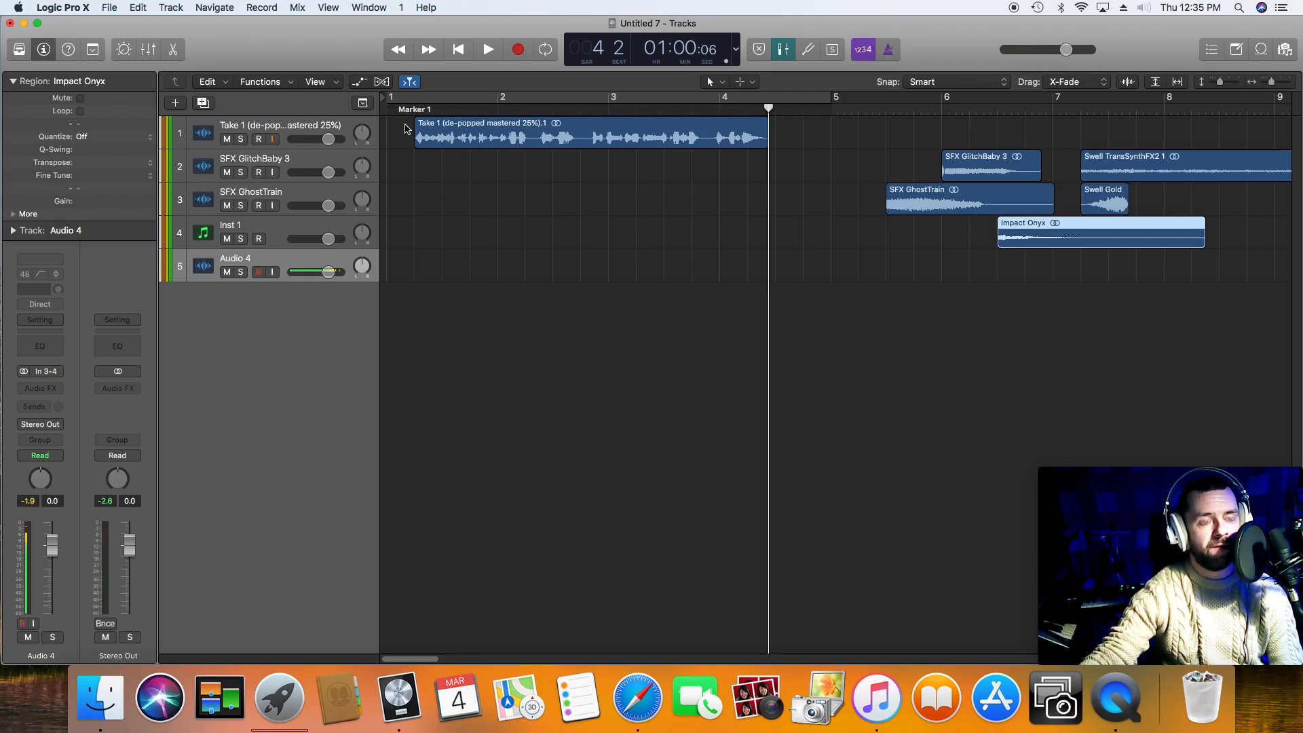
click(319, 128)
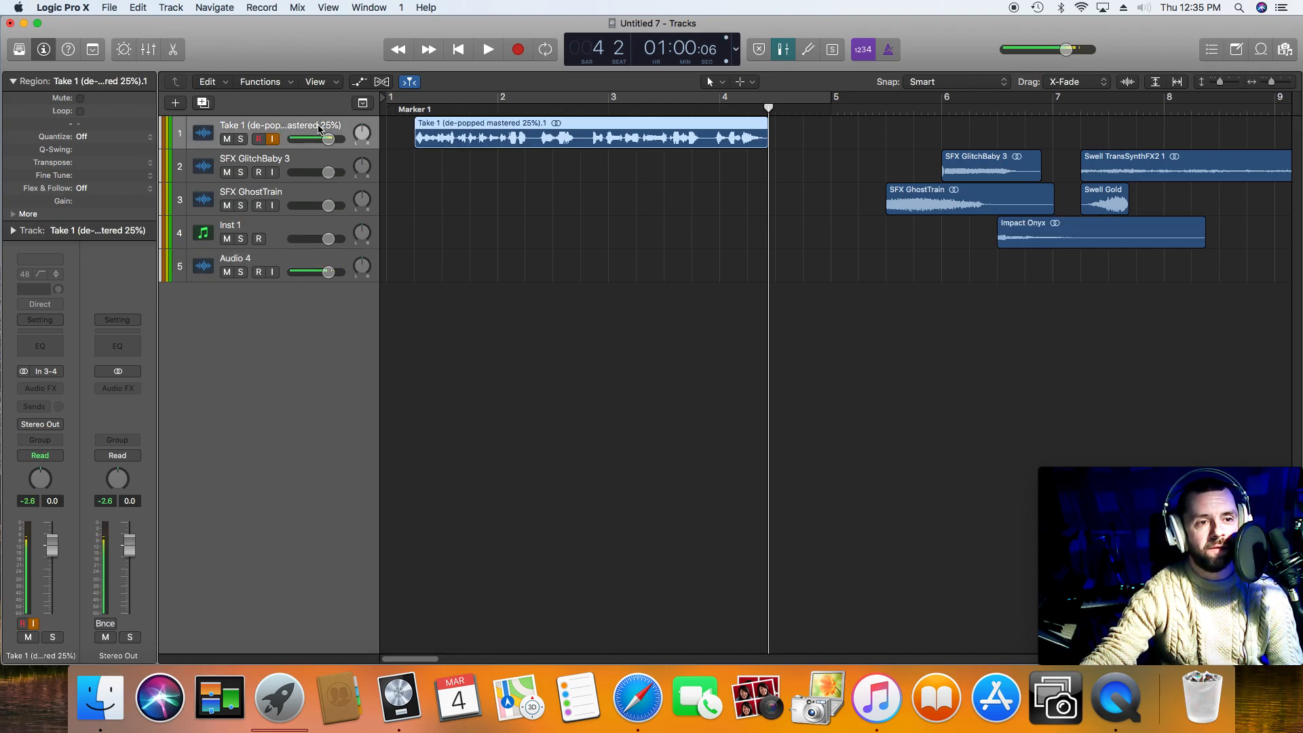
click(276, 138)
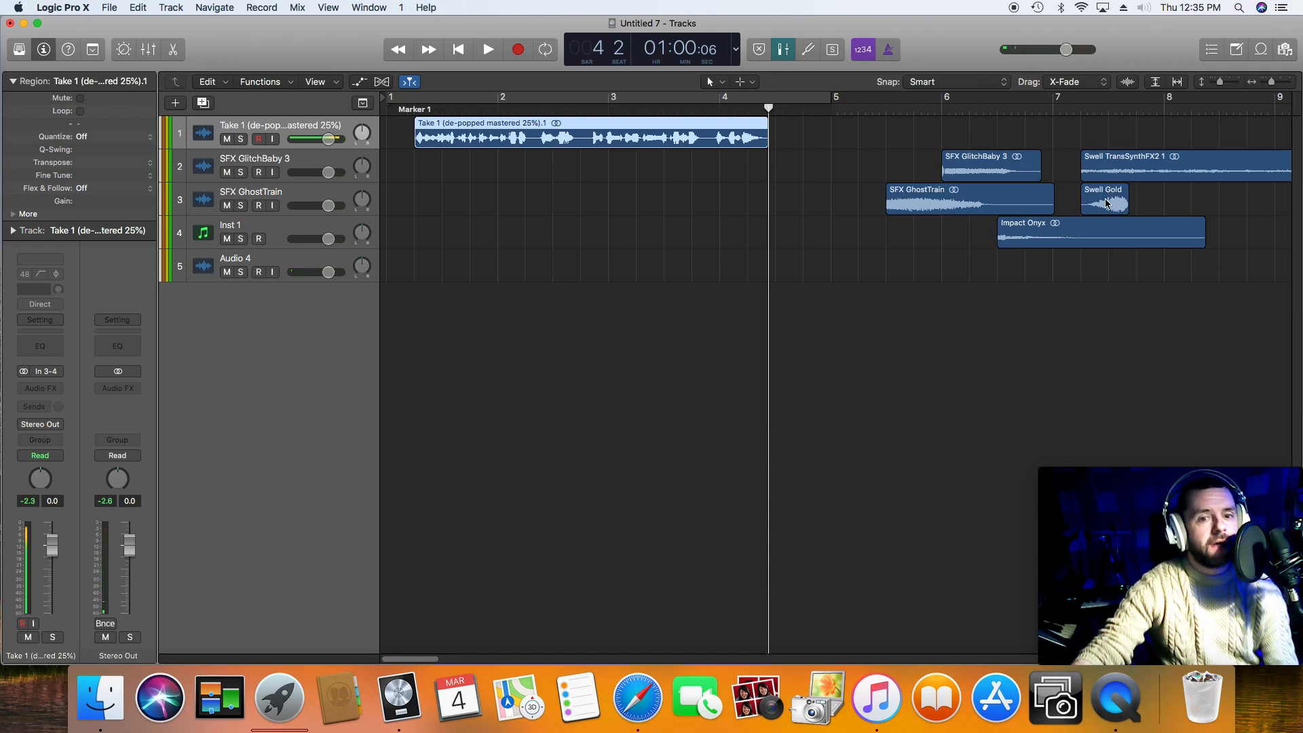
Step: Move the SFX GhostTrain region to just before bar 5, and audition it and the SFX GlitchBaby 3 region
drag(977, 211, 901, 211)
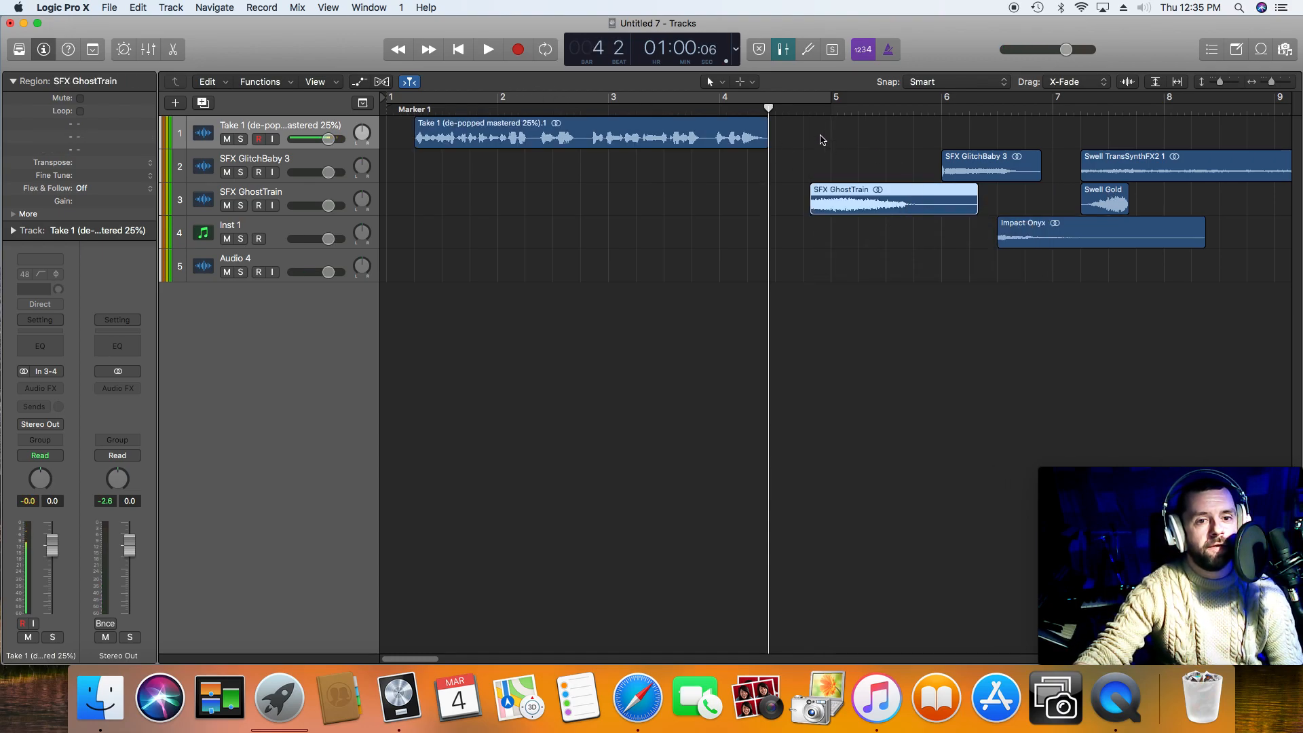
click(804, 111)
key(space)
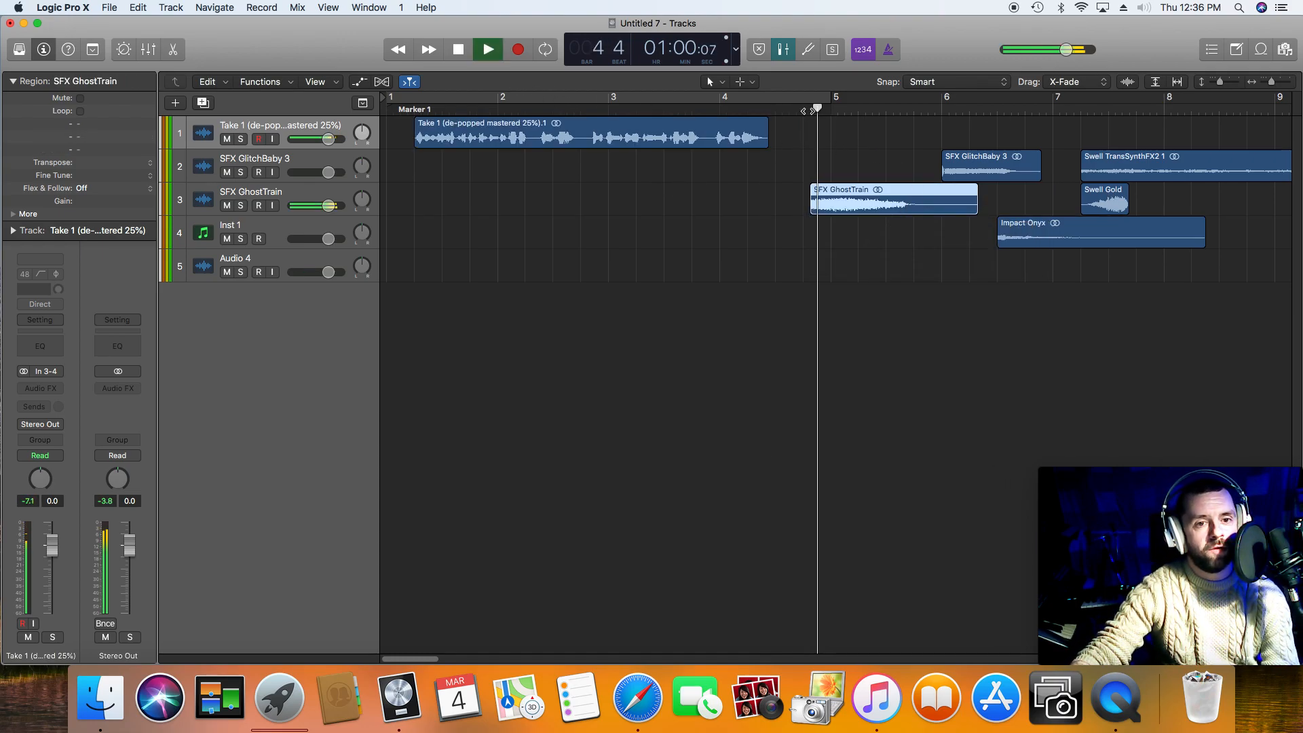
click(940, 109)
key(space)
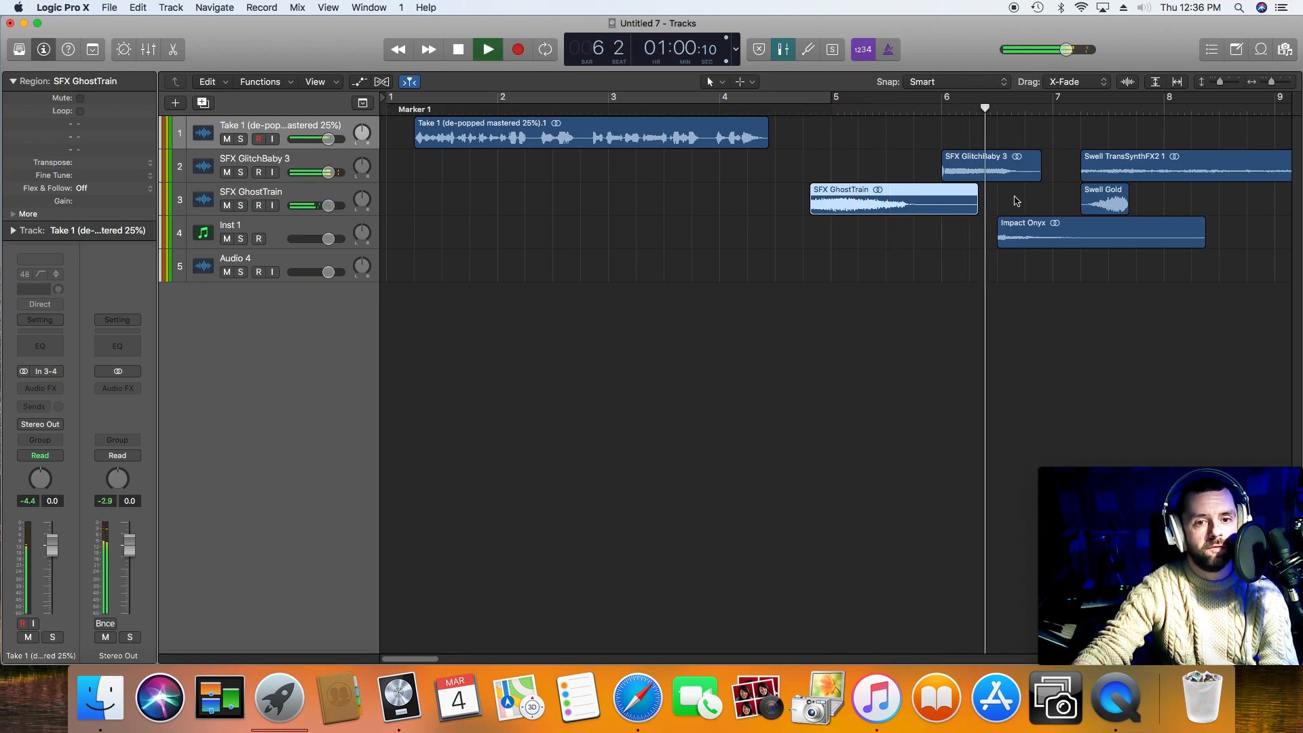
key(space)
Step: Move the Impact Onyx region to the Audio 4 track, right after the end of the voice take, and audition it
drag(1030, 240, 804, 288)
click(763, 110)
key(space)
key(space)
key(shift+space)
key(space)
Step: Move the Swell Gold region to just before bar 7 and play it along with the Swell TransSynthFX2 1 region
drag(1103, 200, 1061, 141)
key(shift+space)
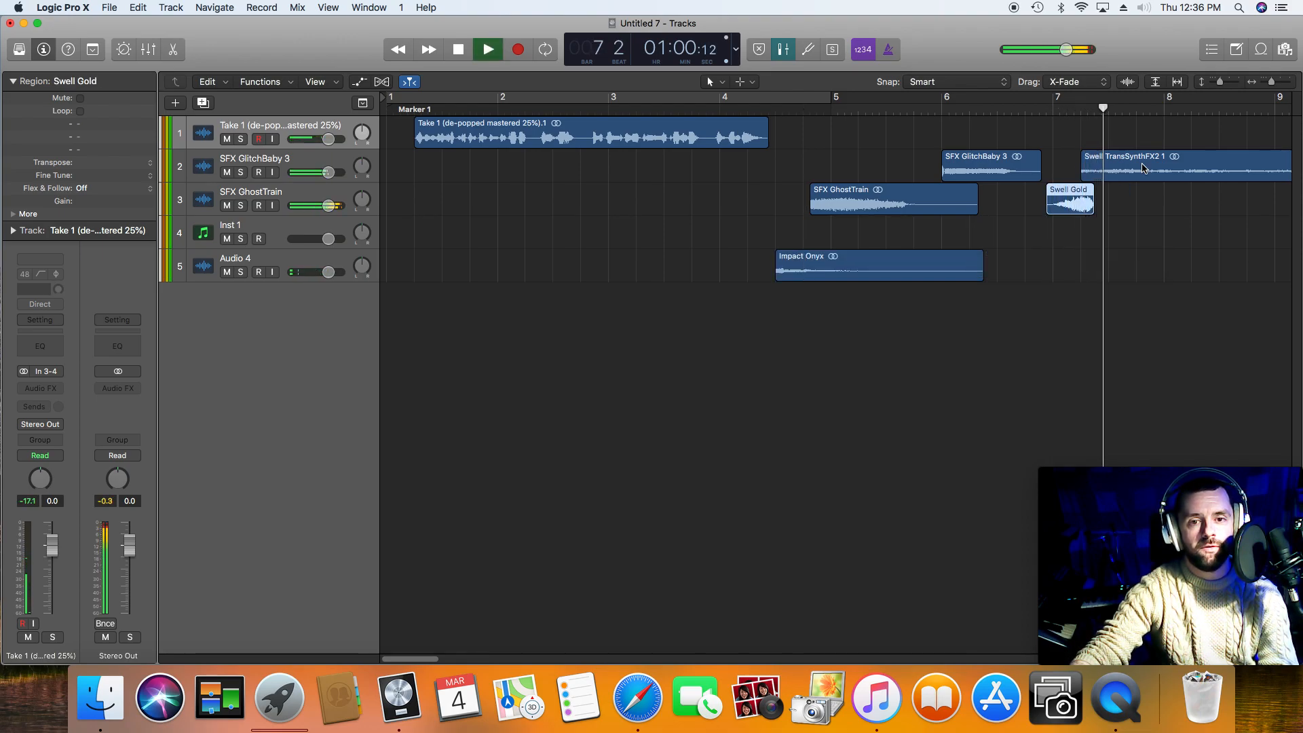
key(space)
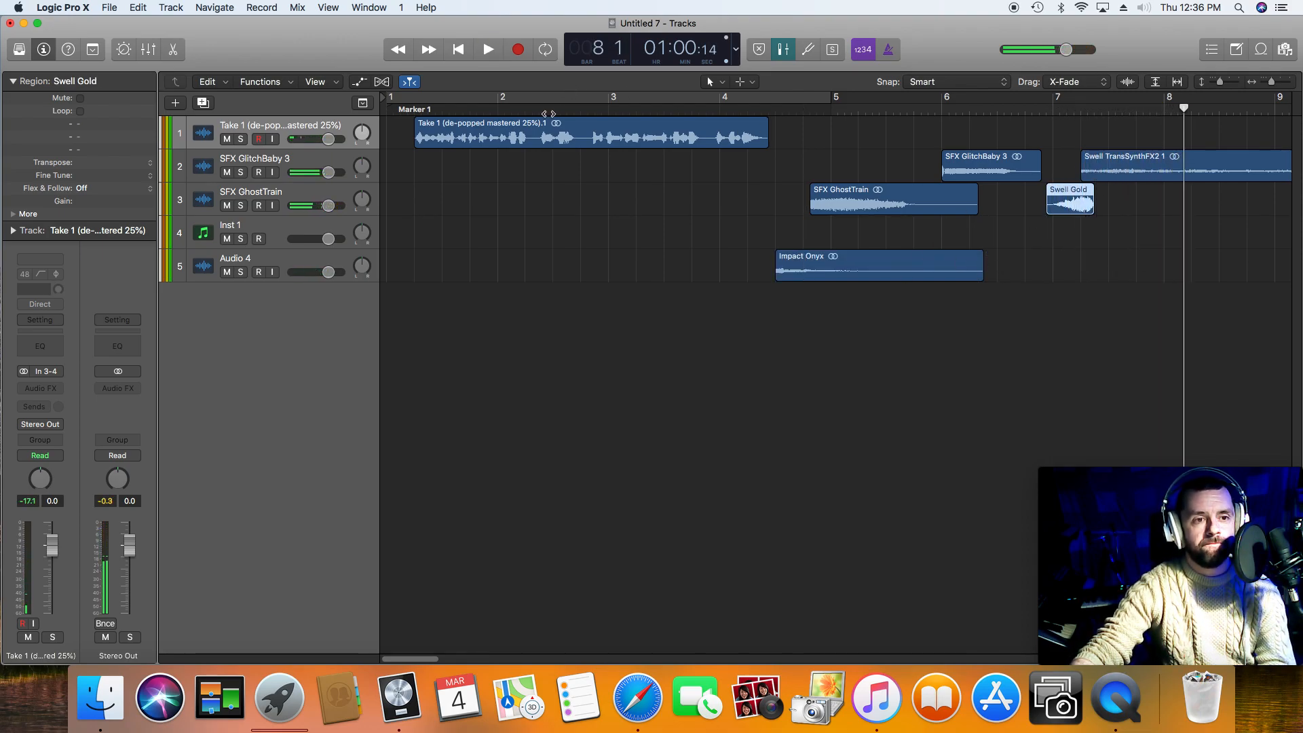
Step: Move the Impact Onyx region to bar 1 on the Audio 4 track and play it with the opening of the voice take
click(458, 49)
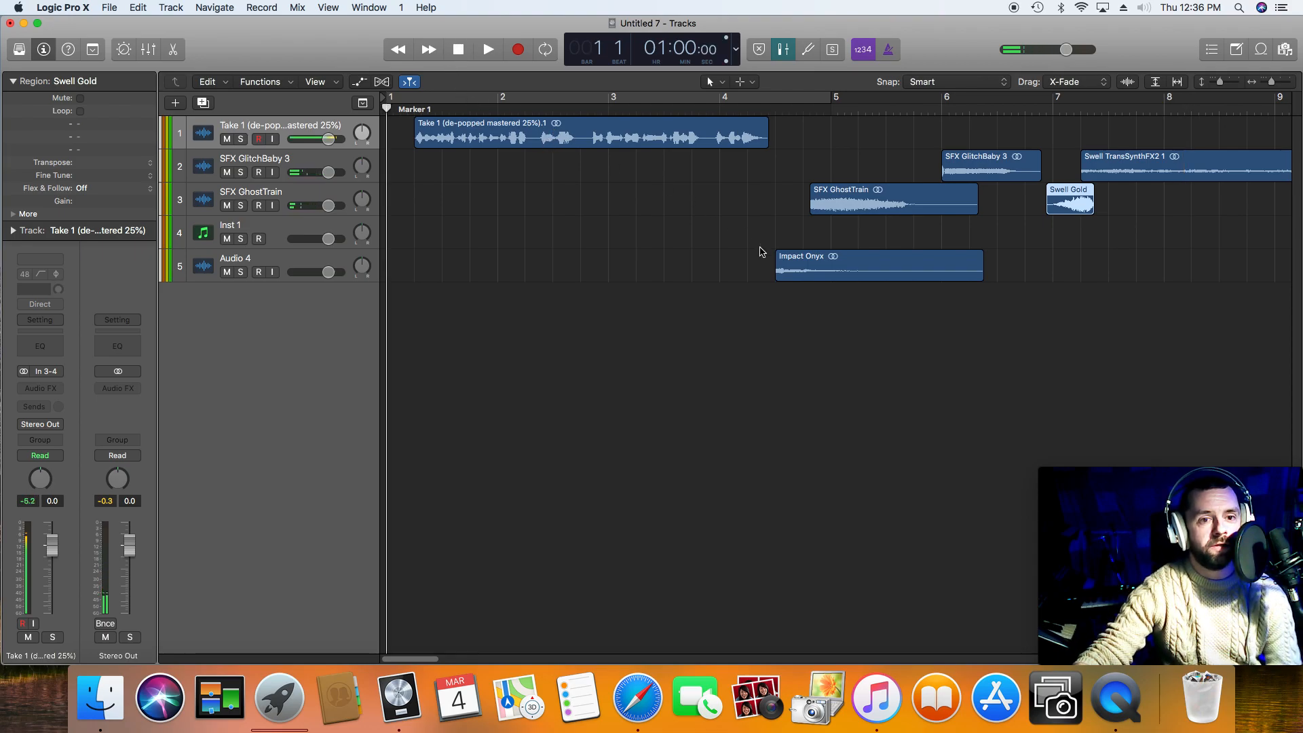
click(799, 277)
drag(799, 277, 388, 278)
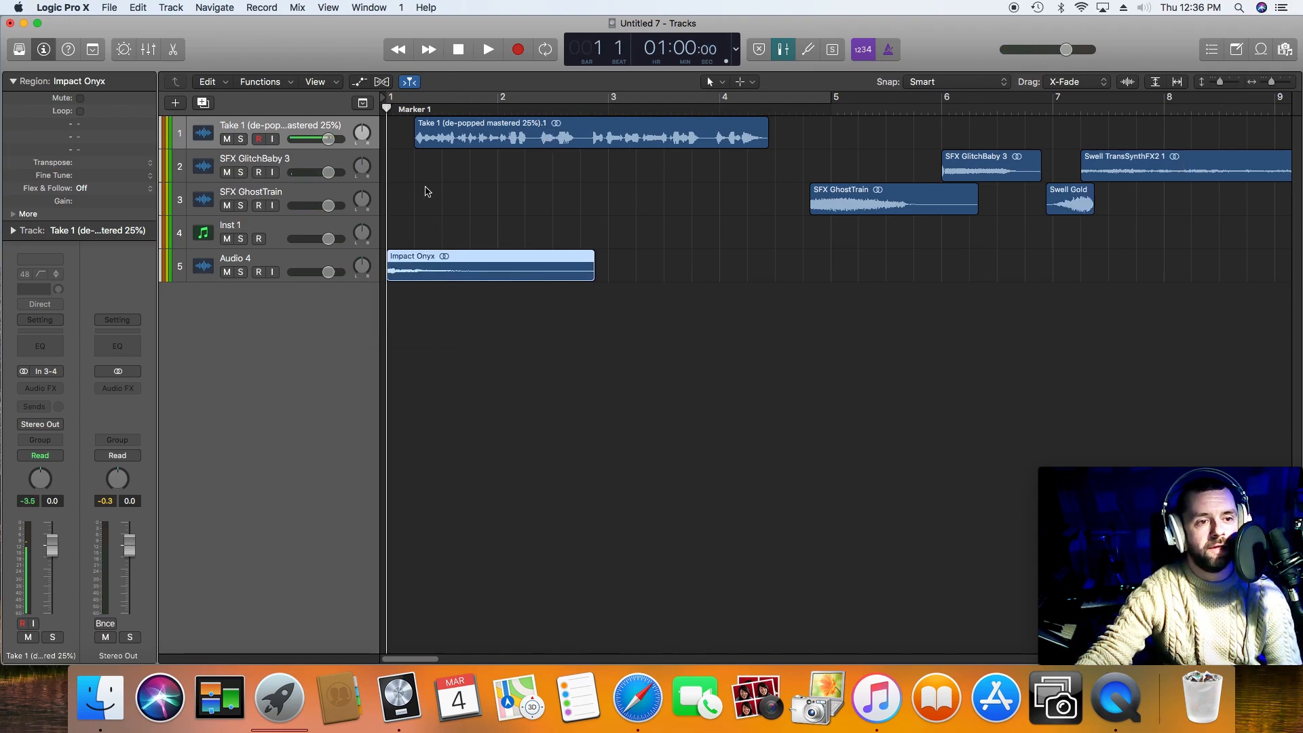
key(space)
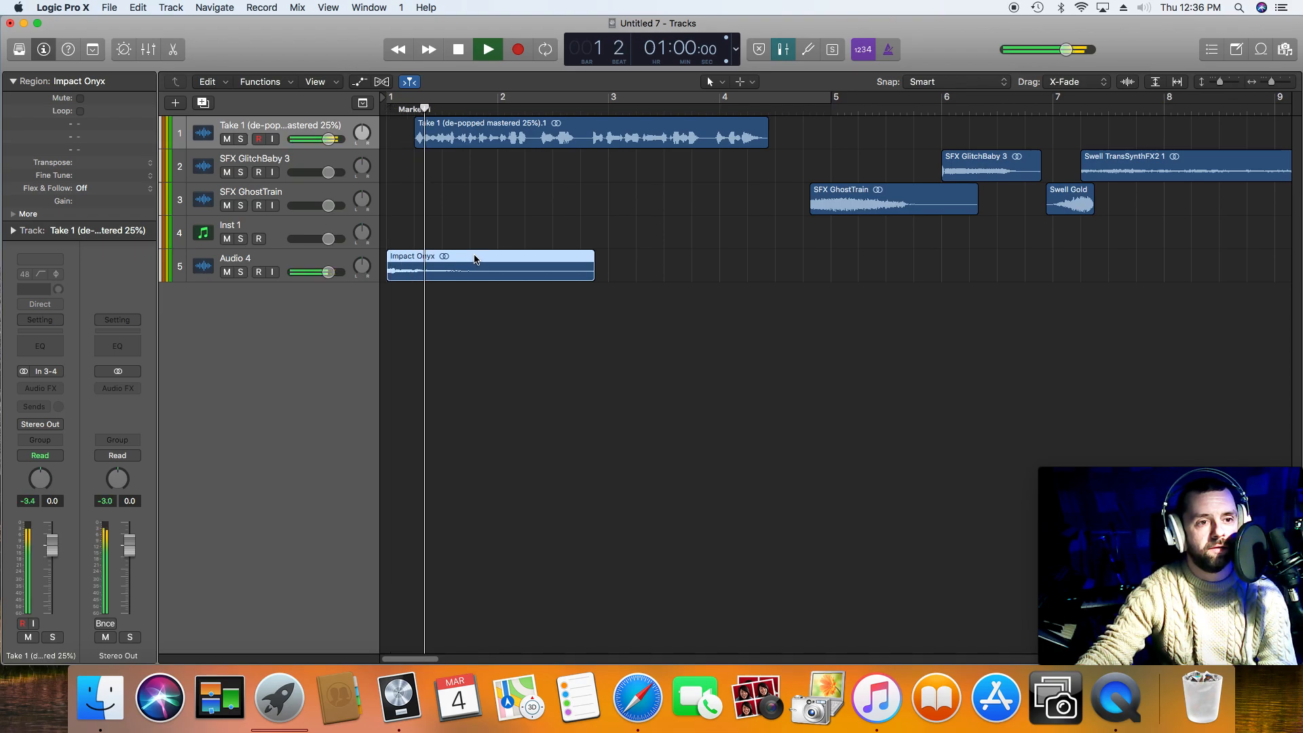
key(space)
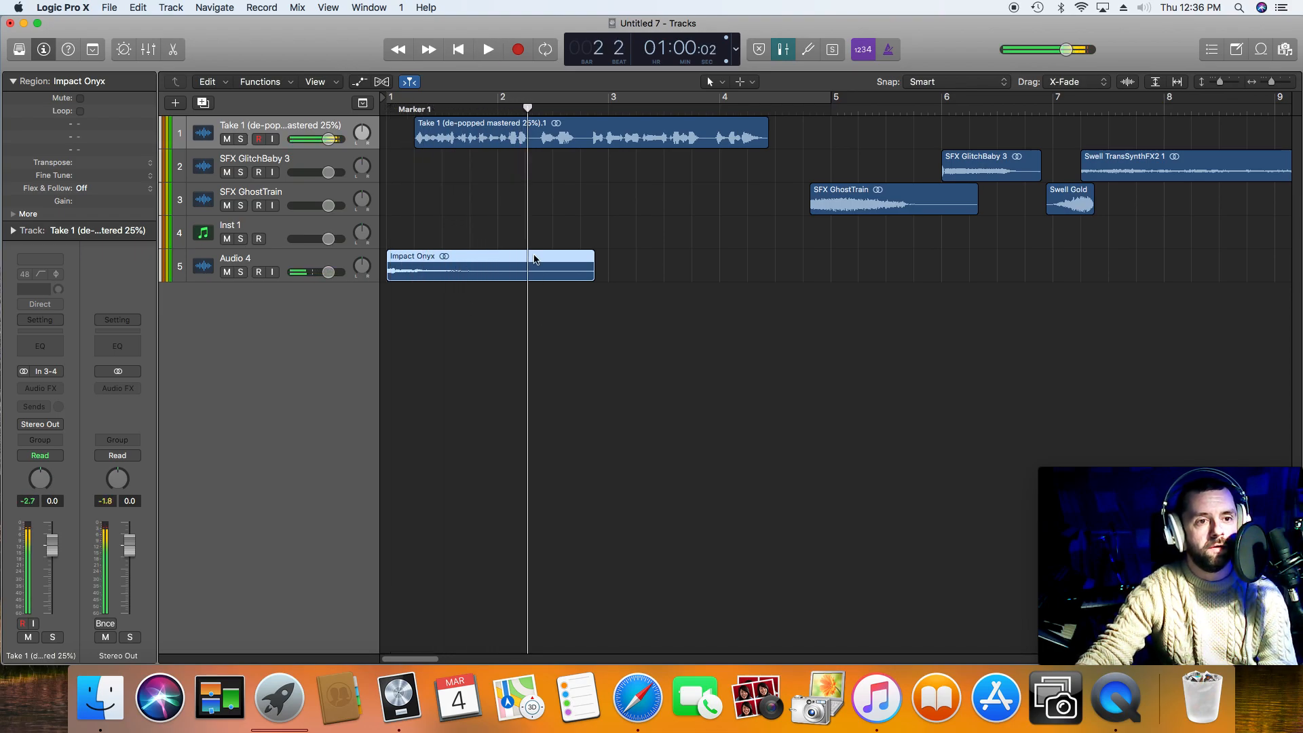
Step: Split the voice take into four phrases at about bar 2 beat 2, bar 2 beat 4 and bar 3 beat 4
click(532, 102)
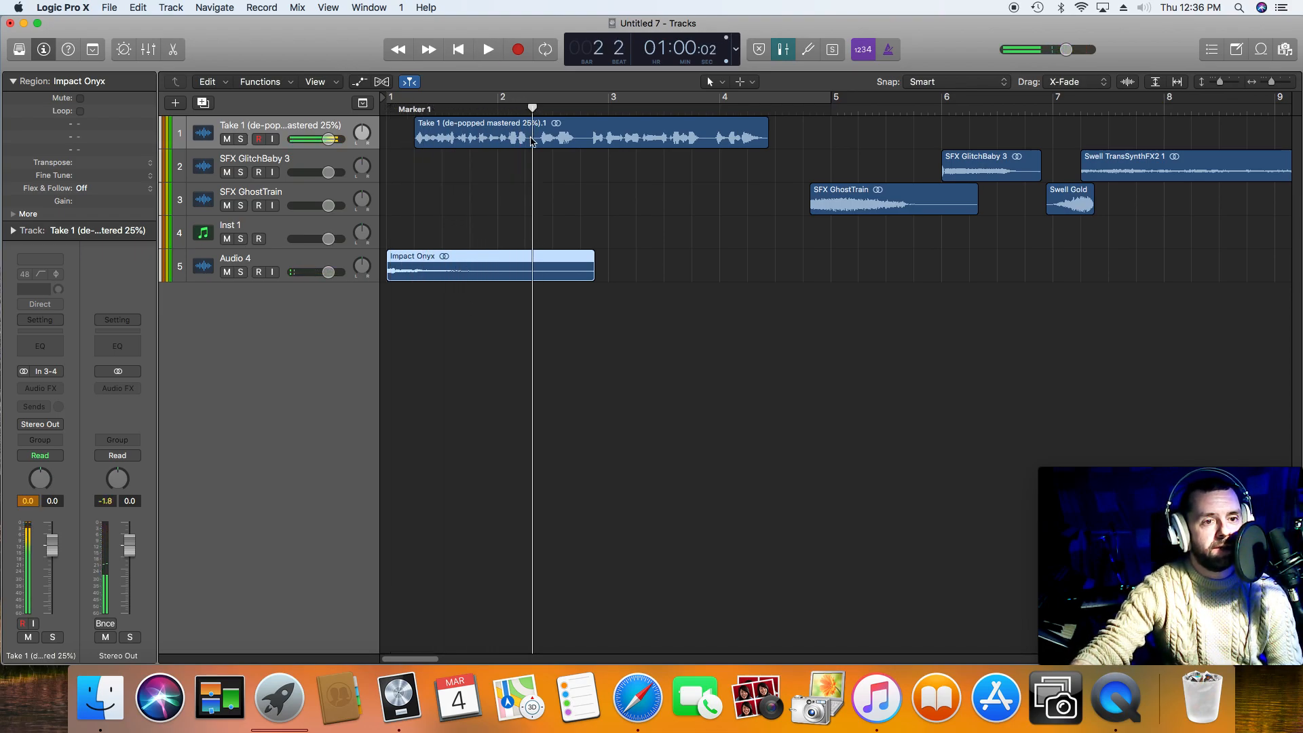
right_click(533, 138)
click(578, 143)
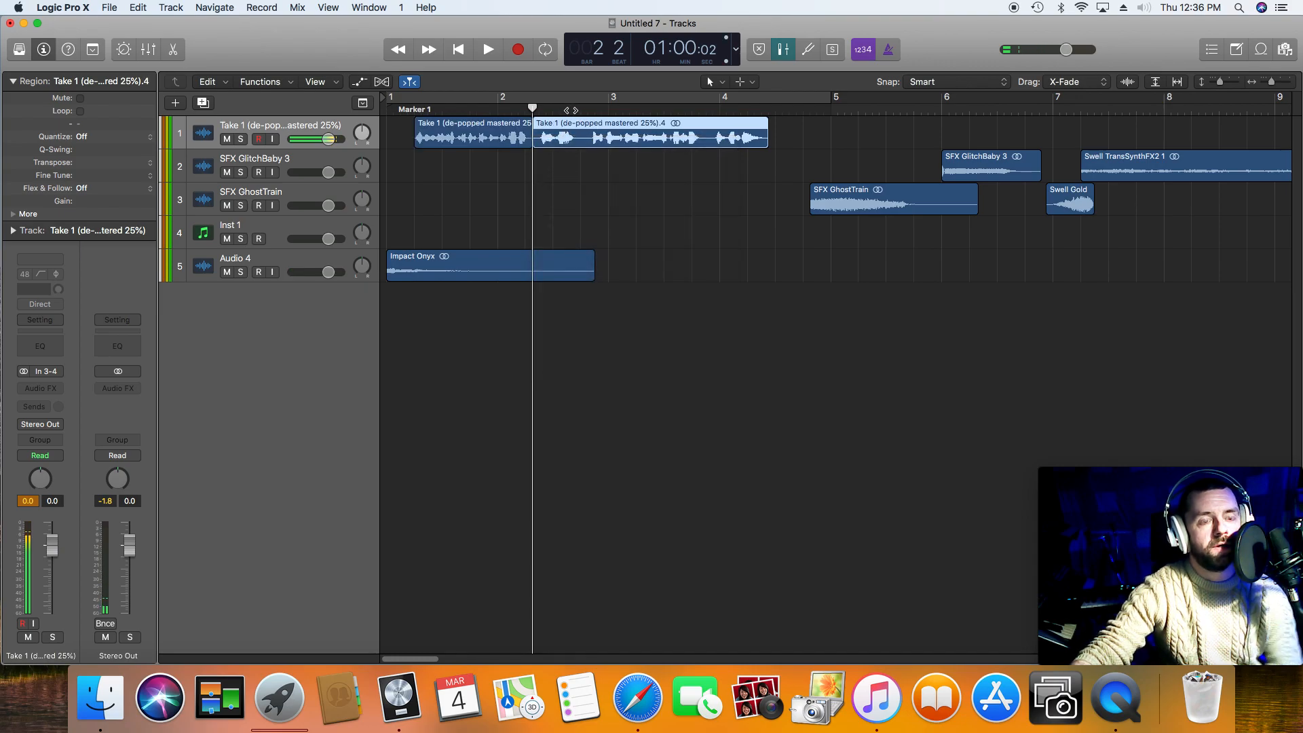
key(space)
right_click(581, 134)
click(597, 134)
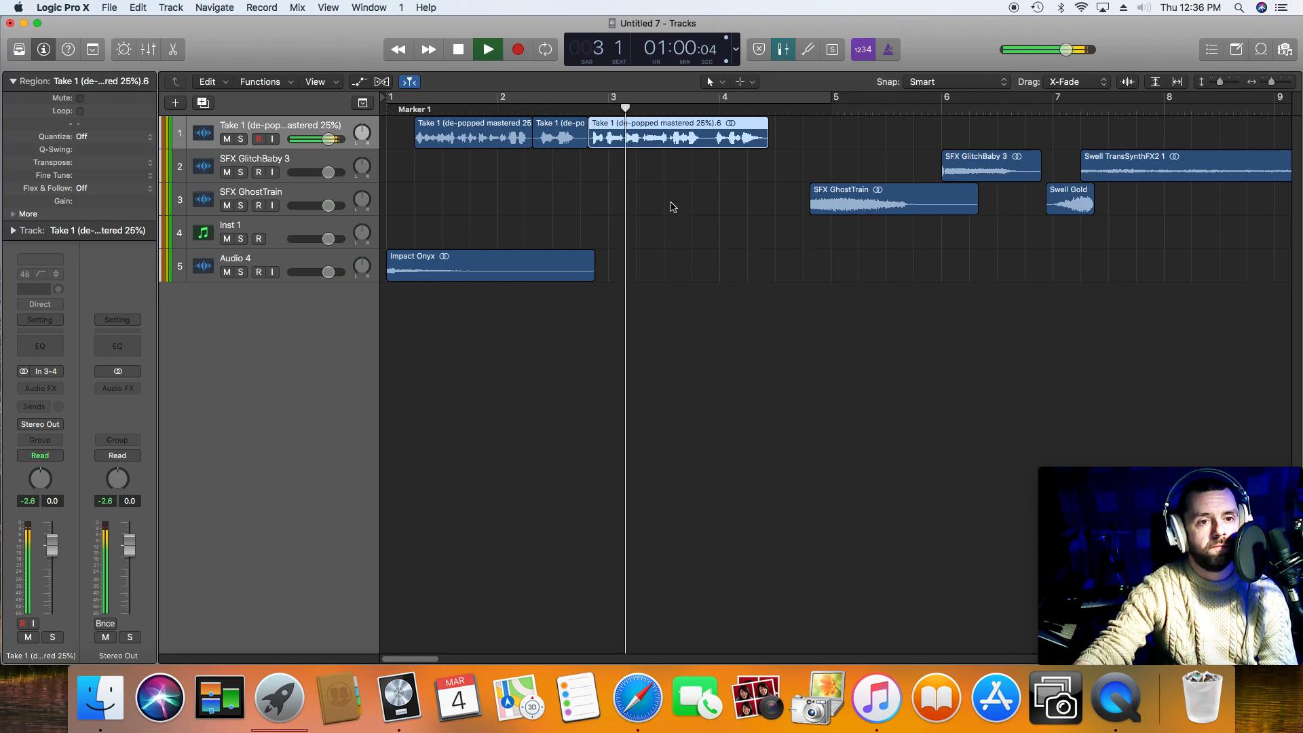
key(space)
right_click(704, 141)
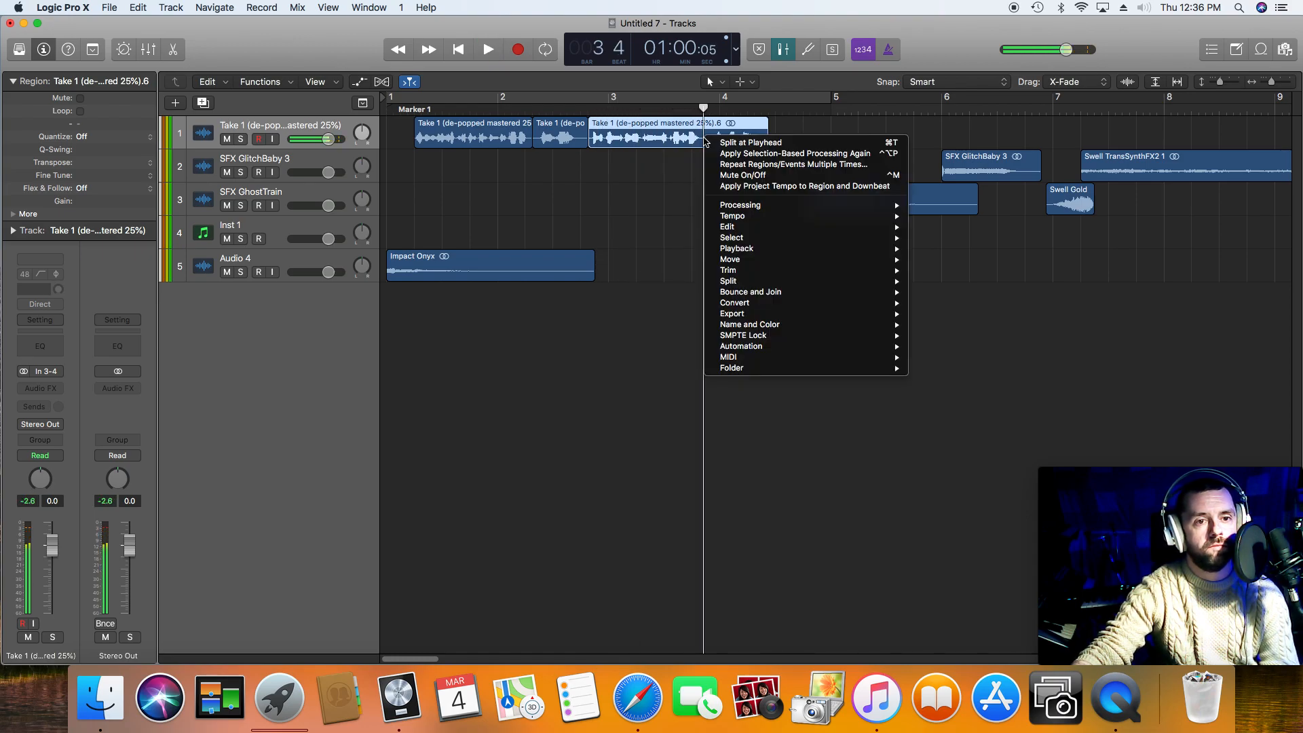
click(715, 143)
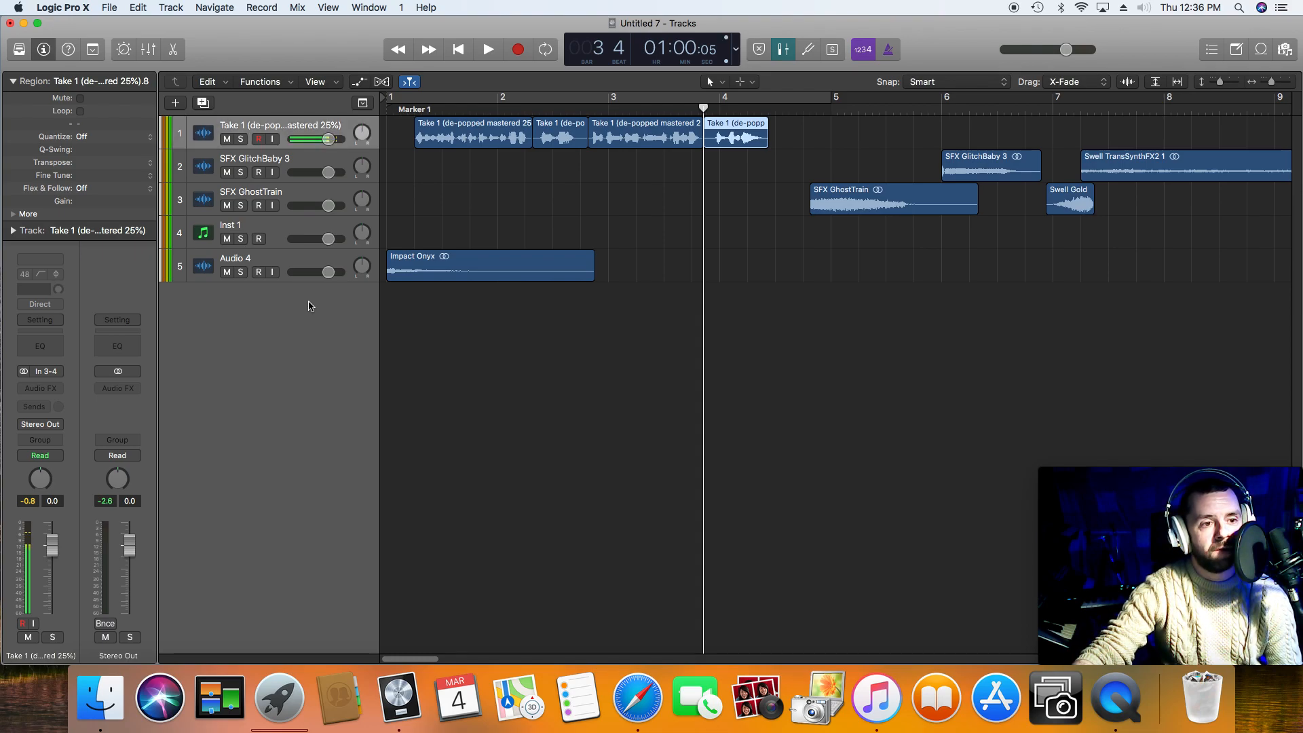
Step: Add four more audio tracks below the Audio 4 track
double_click(308, 306)
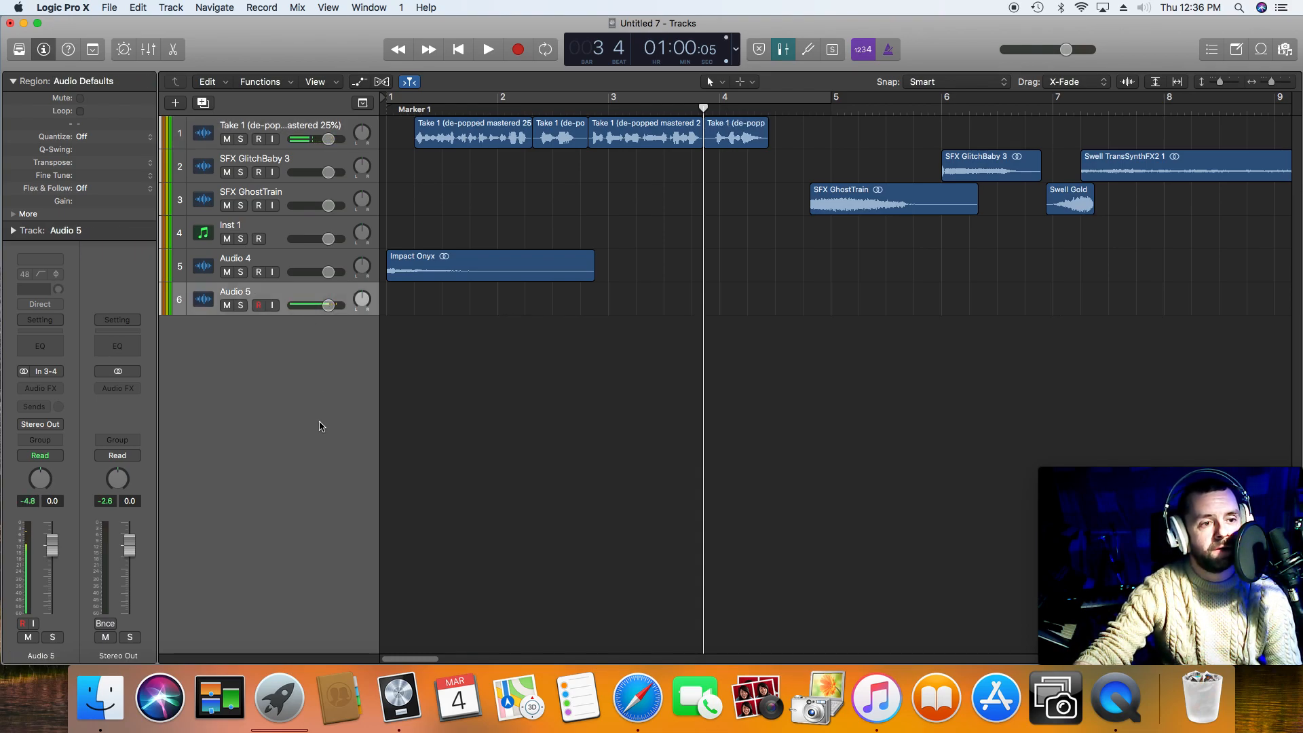
double_click(318, 425)
double_click(314, 406)
double_click(314, 406)
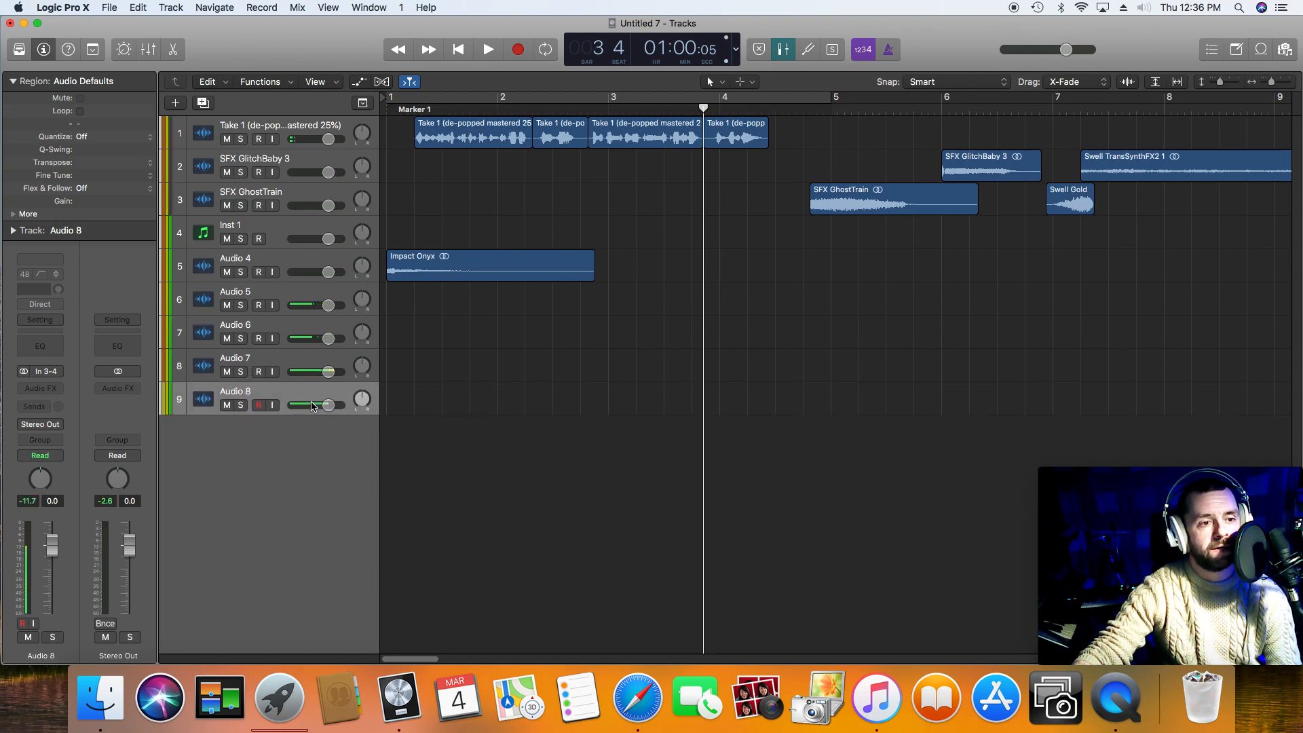
Step: Reorder the Audio 5, Audio 6 and Audio 7 tracks to sit directly beneath the Take 1 voice track
drag(293, 301, 293, 165)
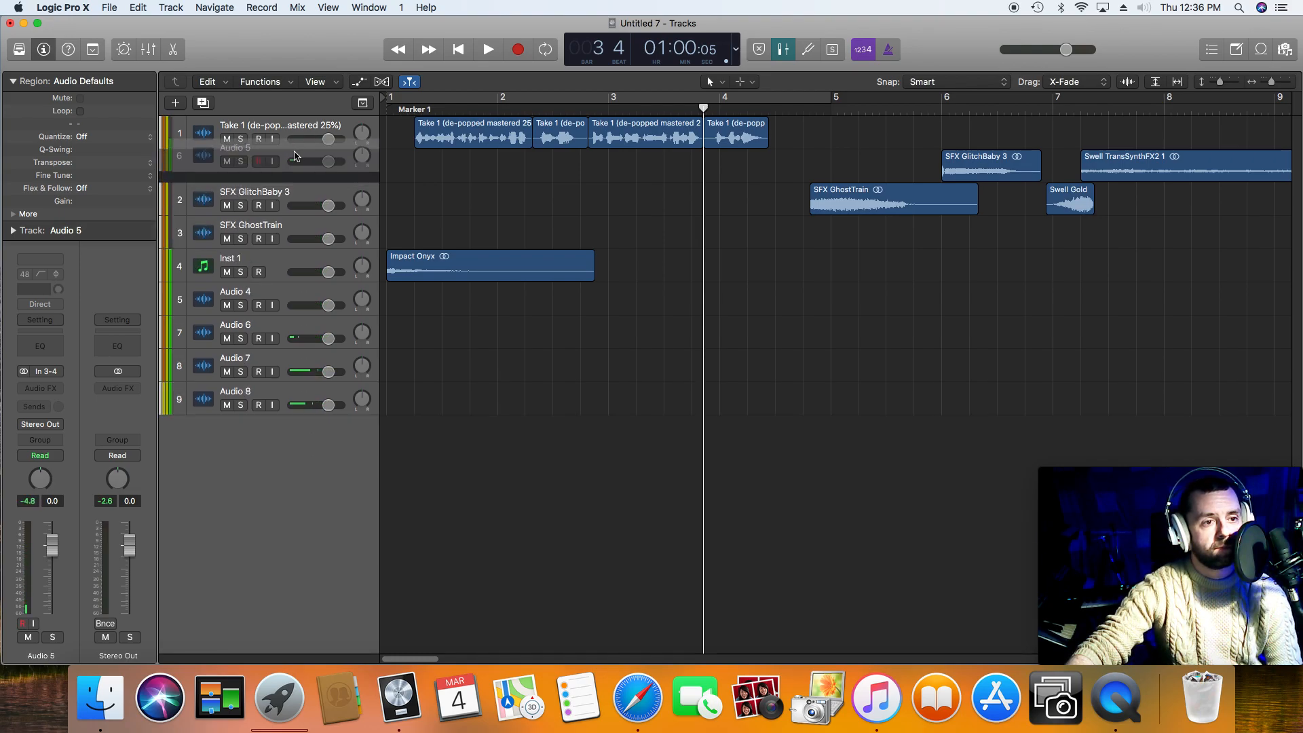
drag(301, 333, 297, 198)
drag(290, 360, 305, 237)
Step: Place the second, third and fourth voice phrases on the Audio 5, Audio 6 and Audio 7 tracks, keeping their timing
drag(553, 140, 554, 172)
drag(636, 141, 634, 202)
drag(714, 146, 719, 226)
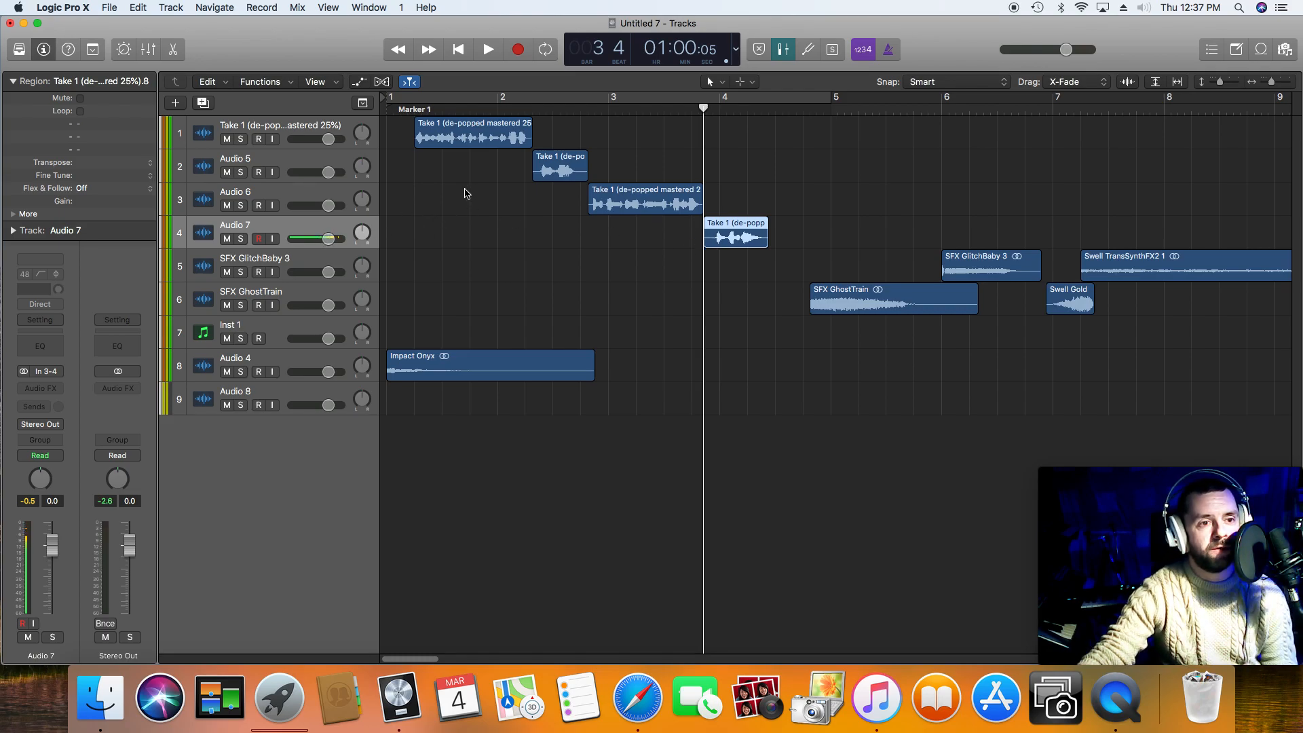
Step: Select the four voice tracks together and route their output to Bus 1
click(312, 198)
click(307, 165)
click(309, 129)
click(311, 226)
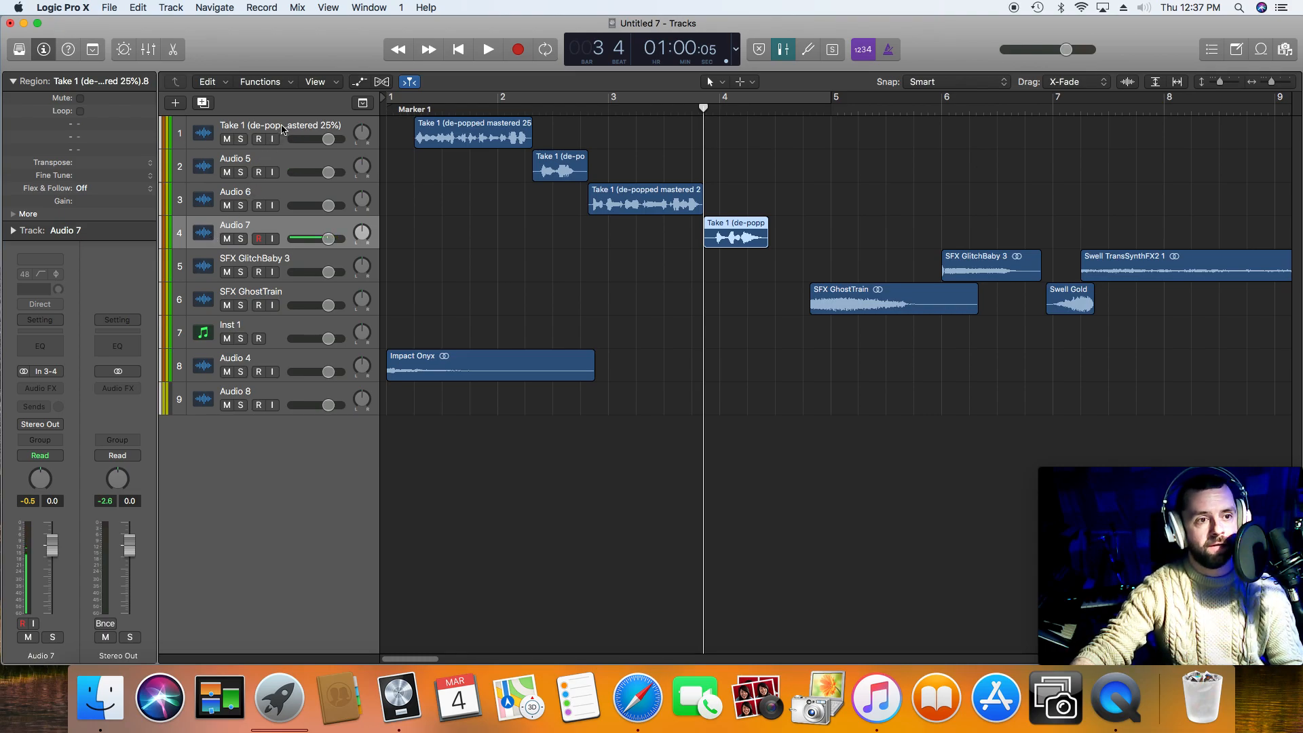
shift+click(283, 129)
click(55, 426)
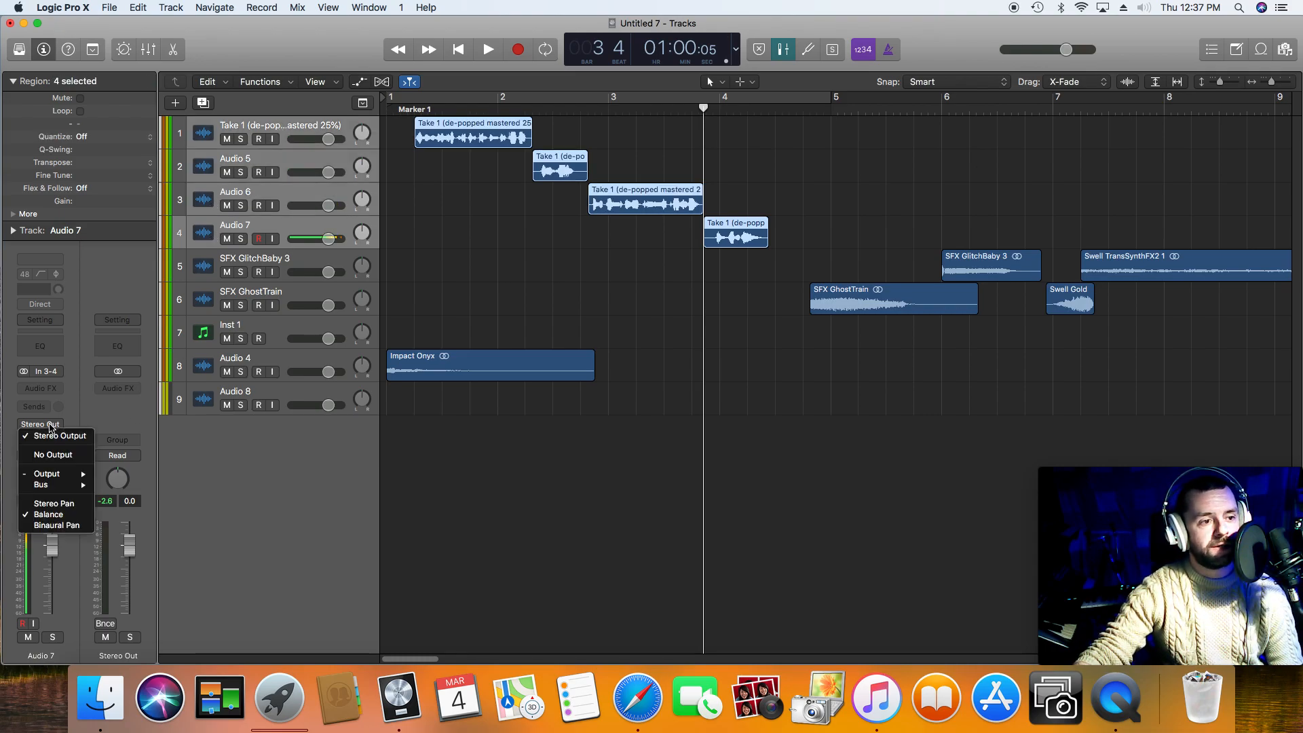
mouse_move(74, 485)
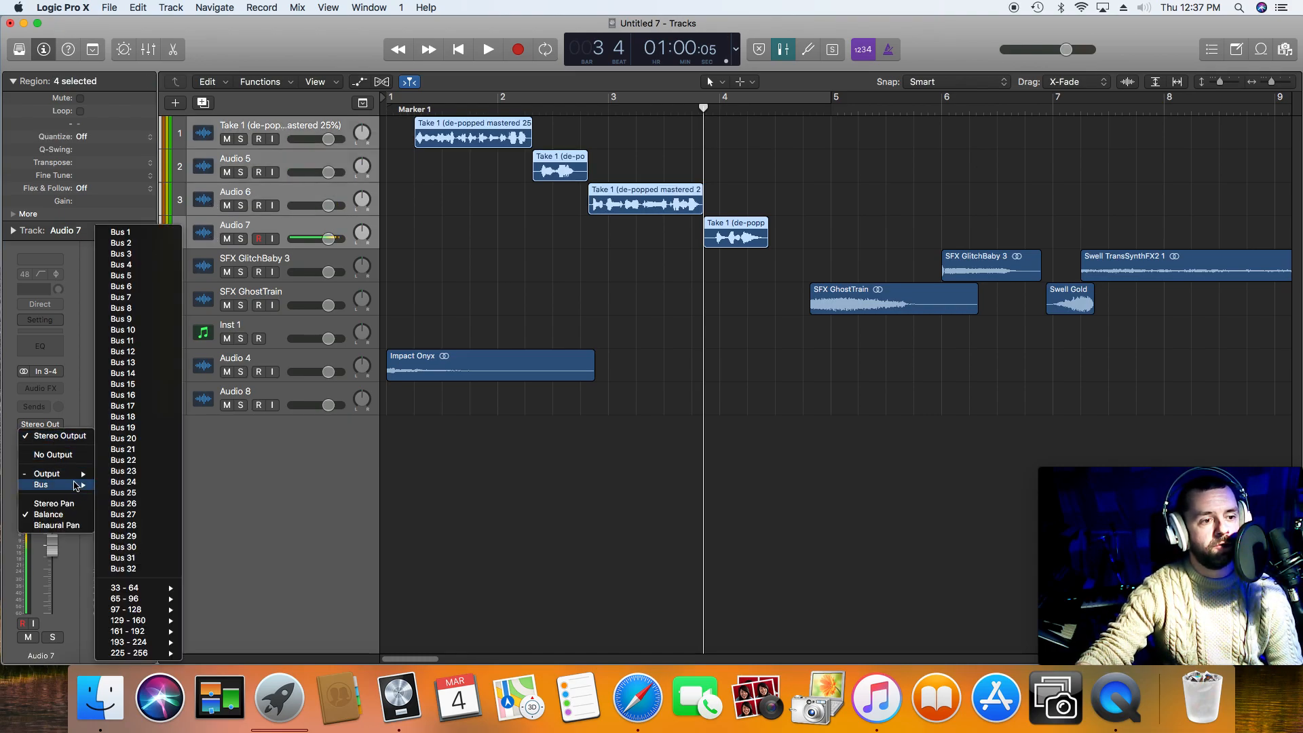
click(141, 233)
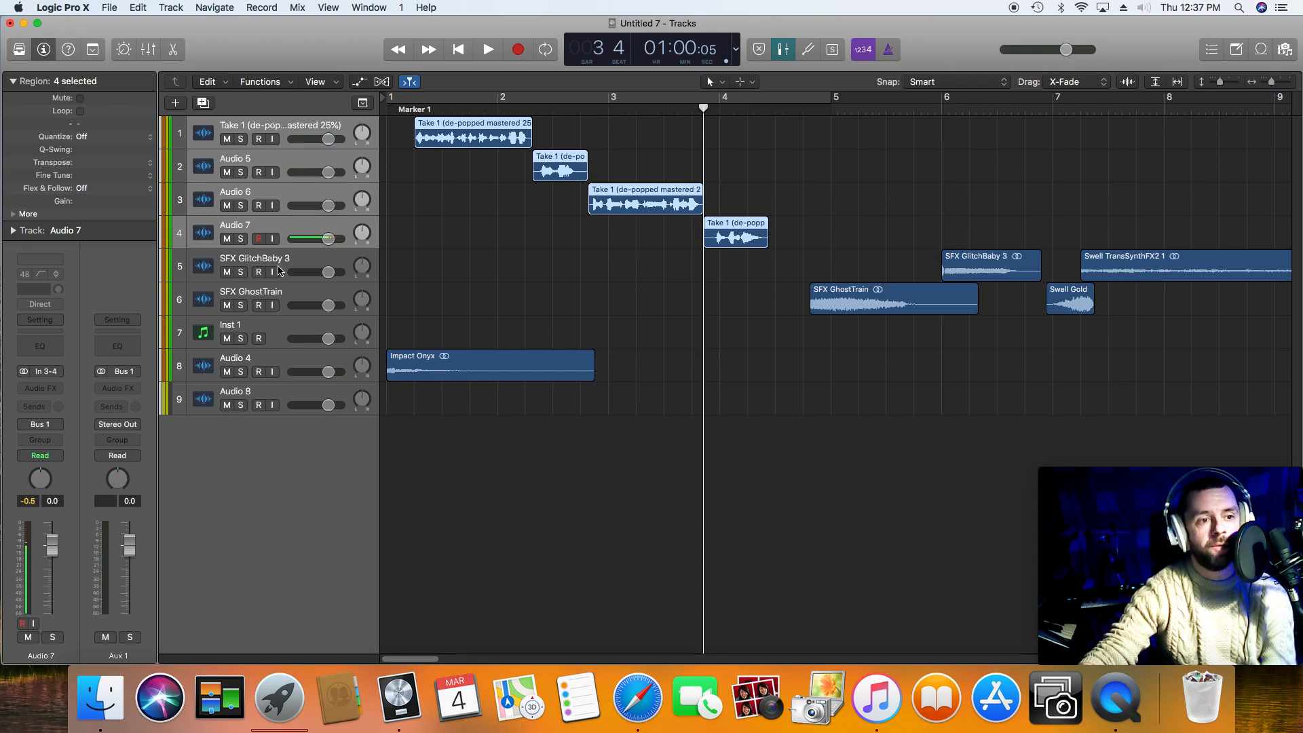
Step: Check the output routing of the Audio 5, Audio 6 and Audio 7 voice tracks one by one
click(303, 230)
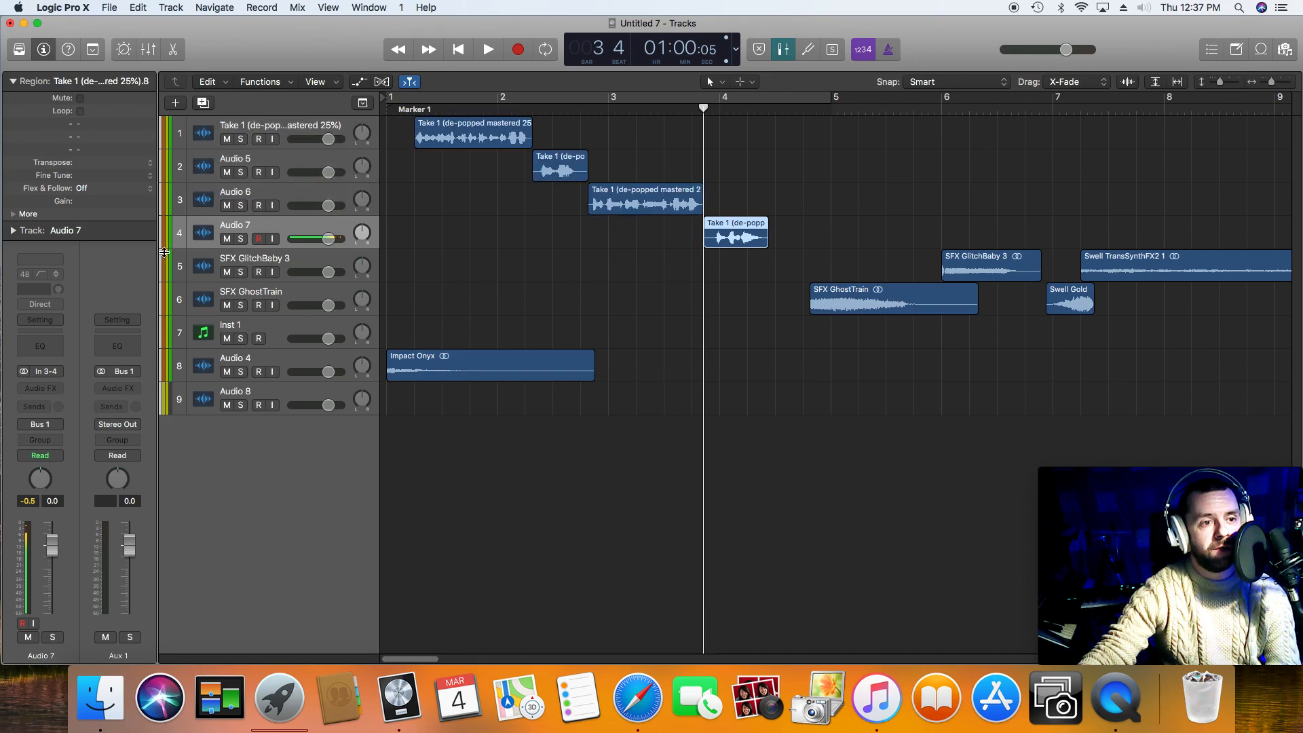
click(289, 195)
click(296, 169)
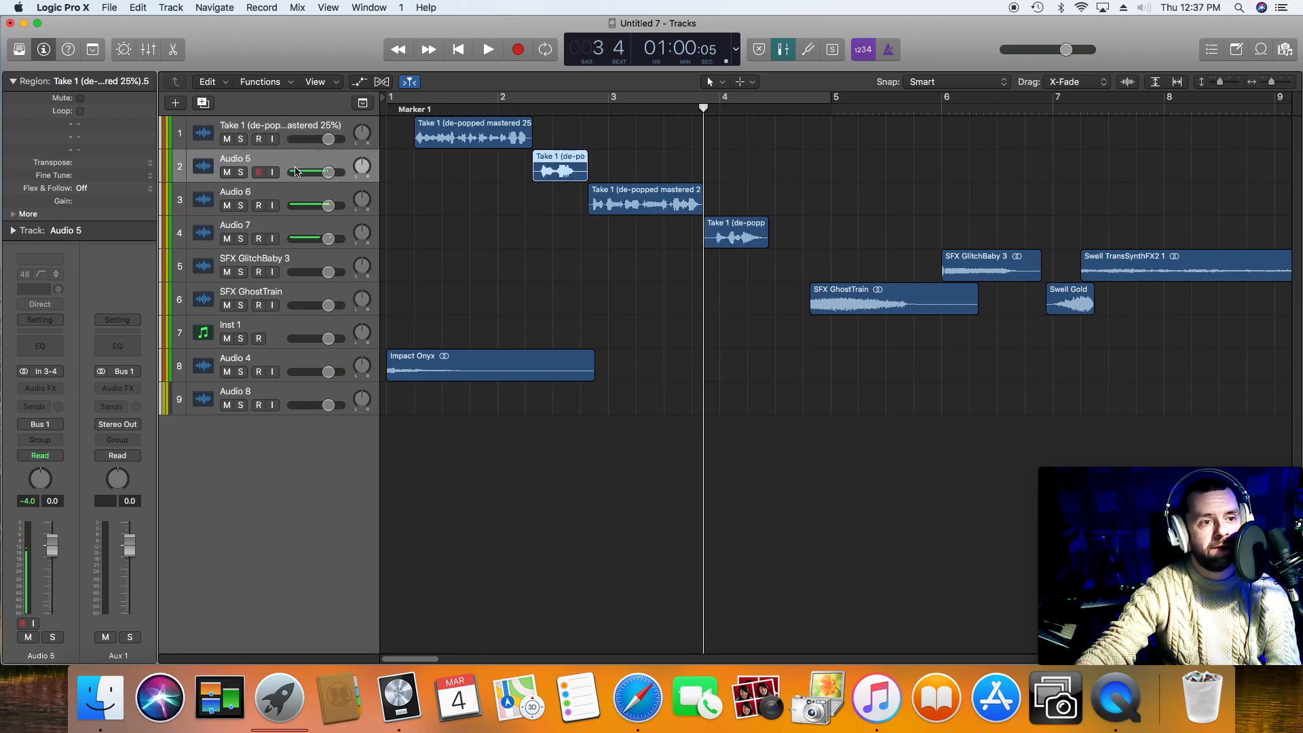
click(327, 195)
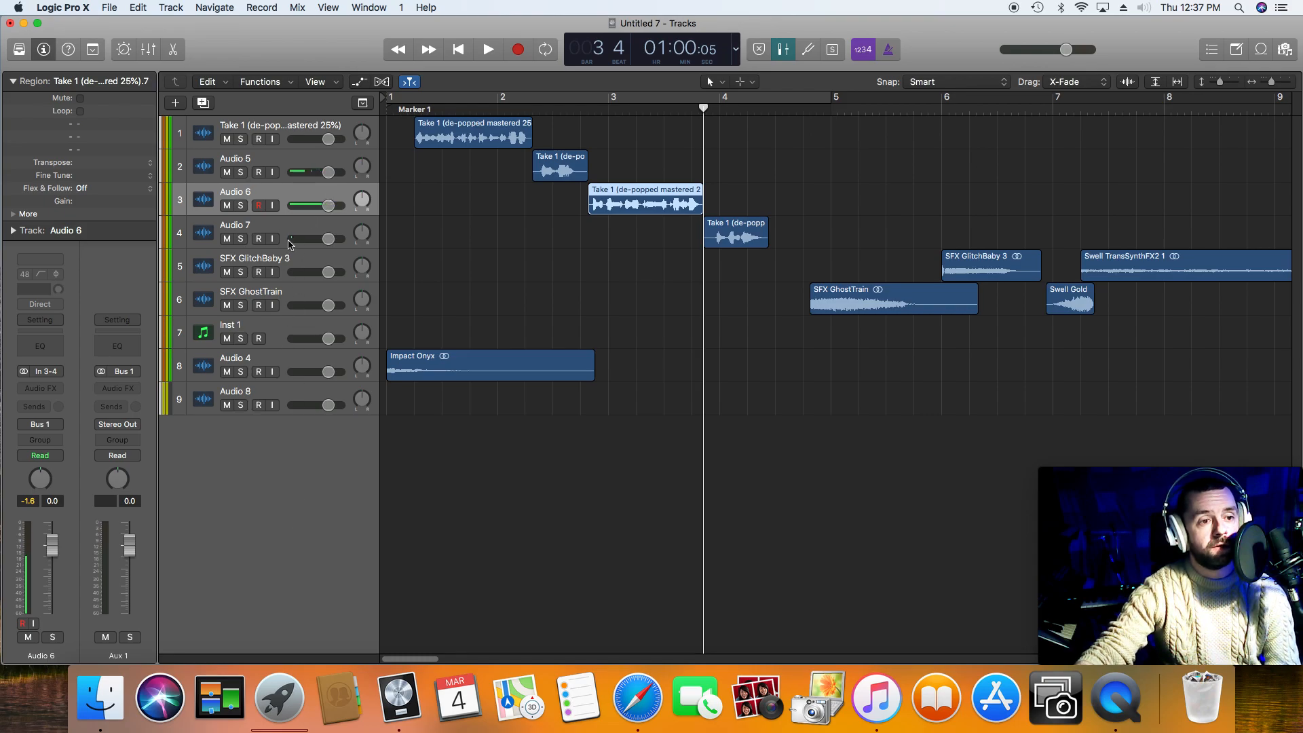
click(286, 228)
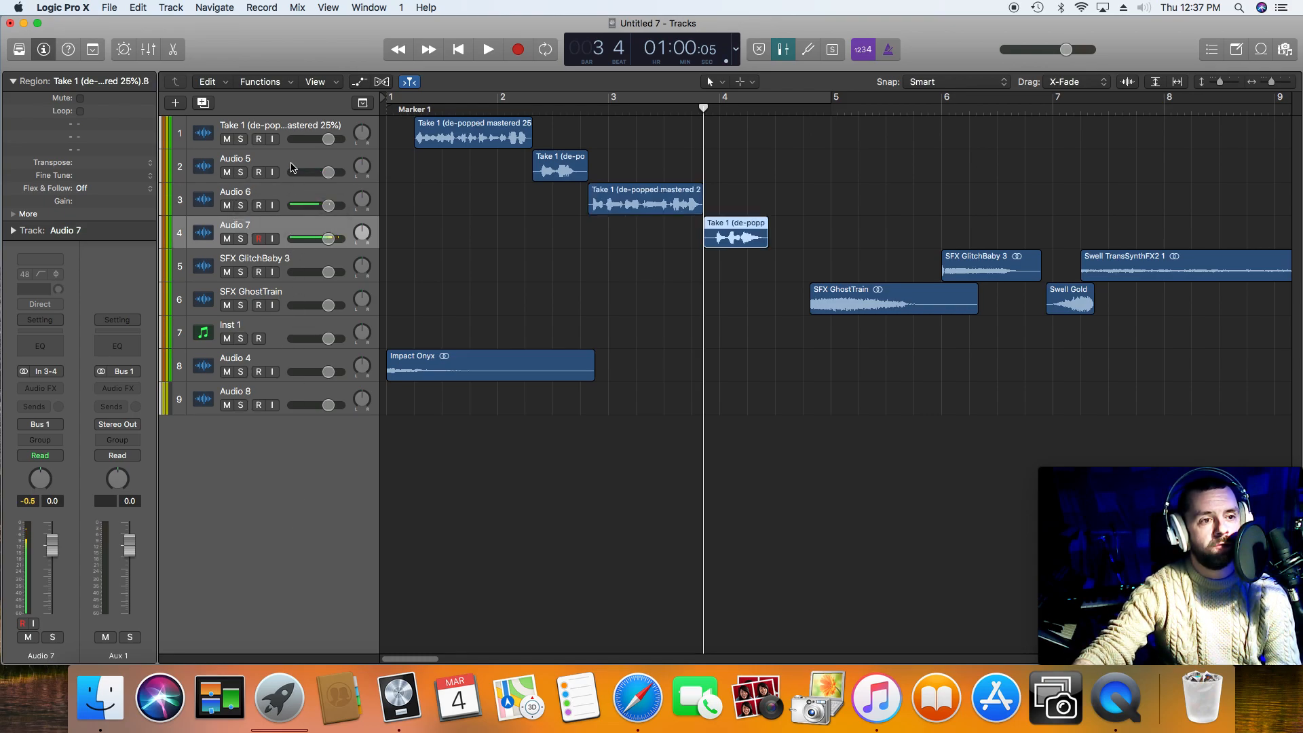
click(293, 164)
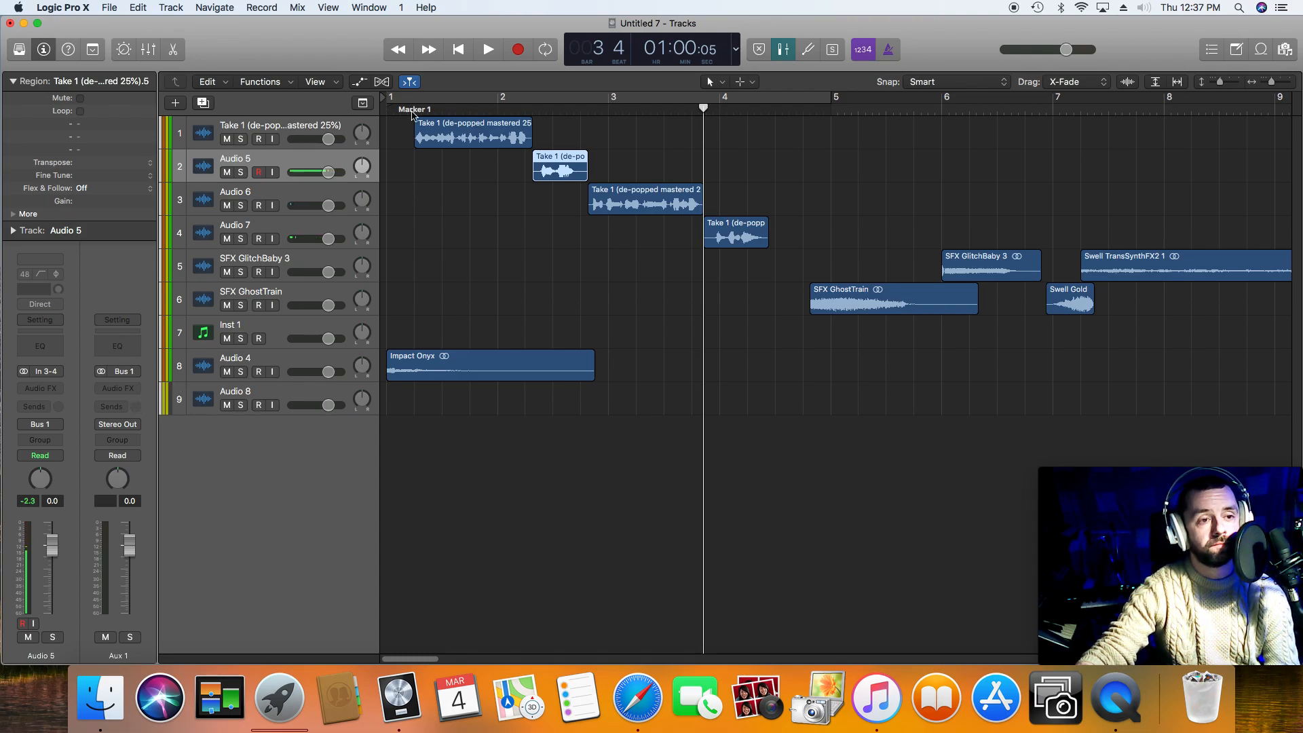
Step: Mute the Audio 4 track, return the playhead to the start, and add a Channel EQ to the Aux 1 channel
click(227, 371)
click(453, 51)
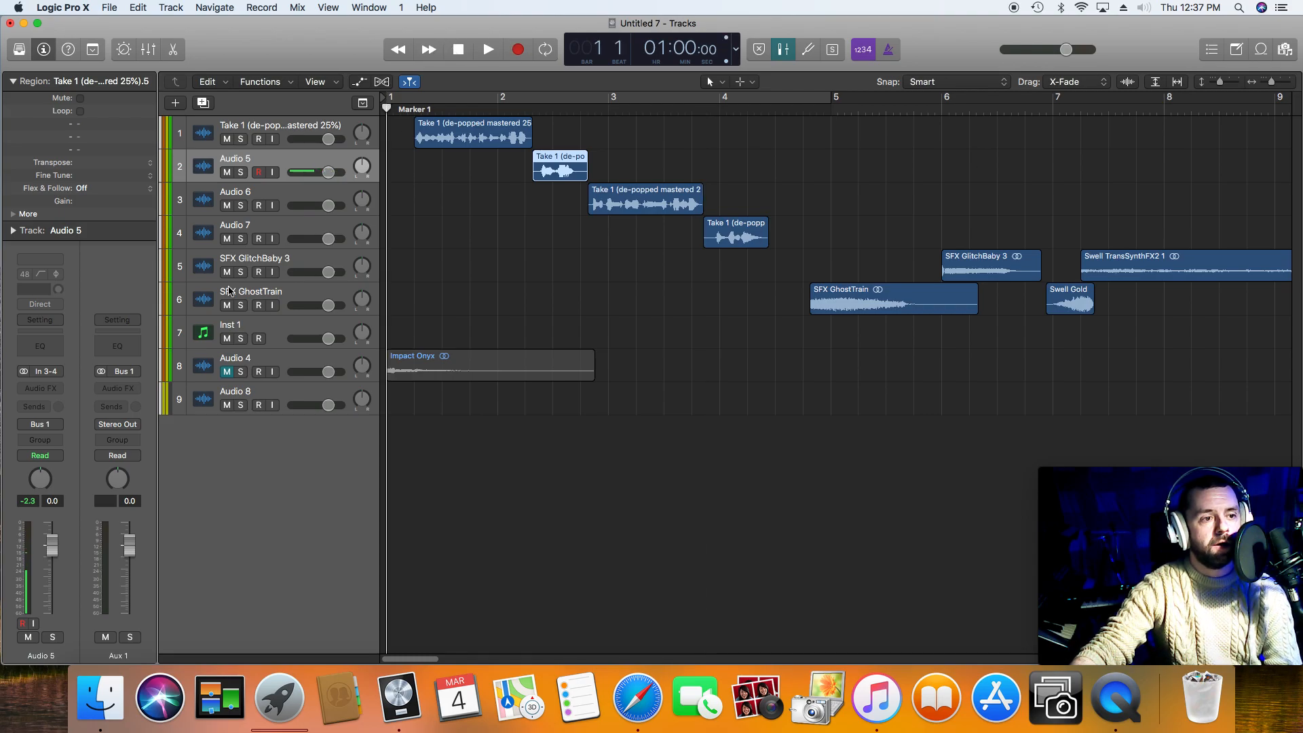
click(126, 356)
drag(376, 58, 504, 310)
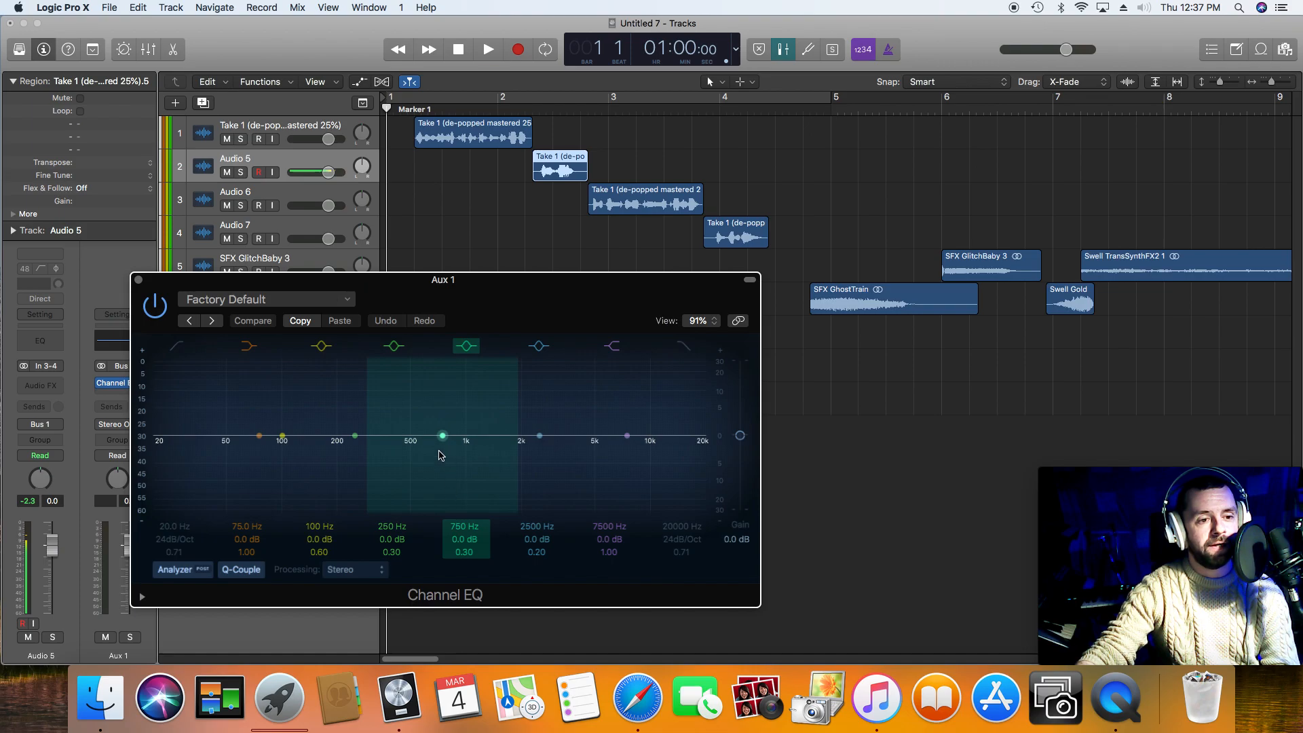
Step: Cut 5 dB at 315 Hz with a Q of 0.88 in Aux 1's Channel EQ while playing the voice phrases
key(space)
drag(367, 436, 418, 464)
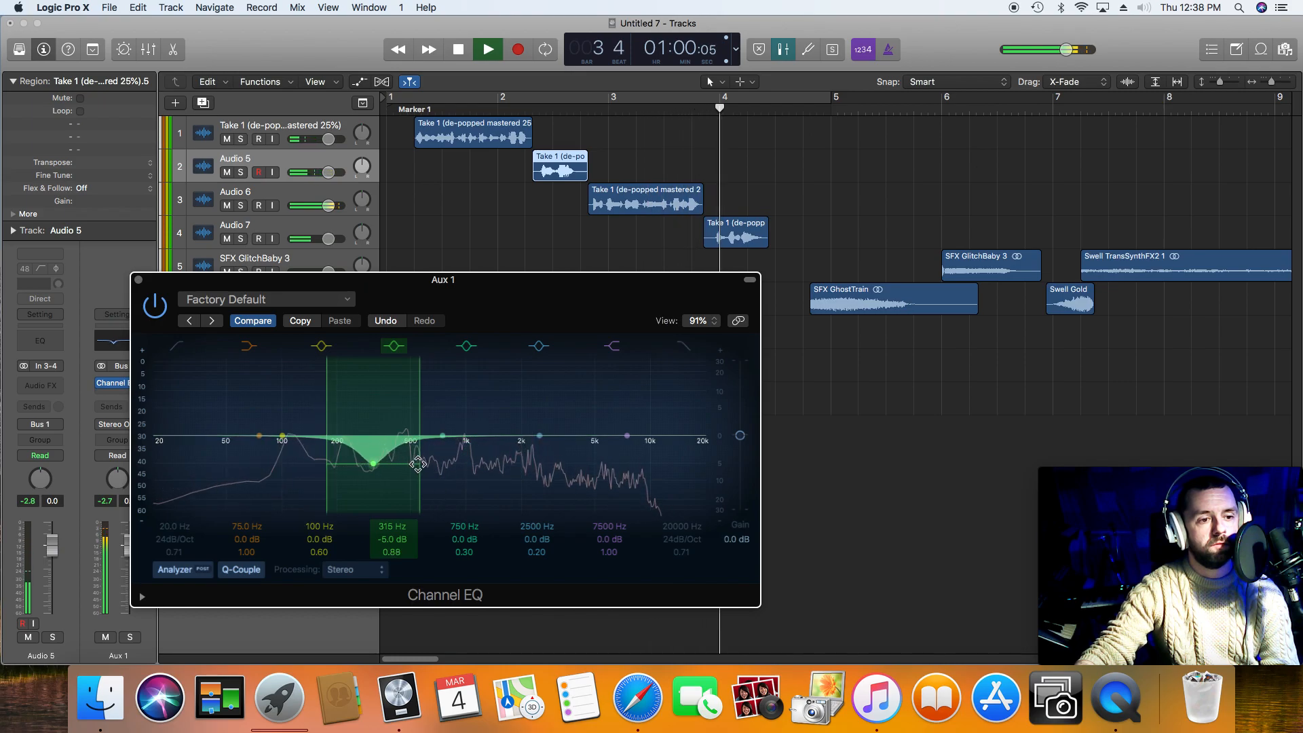
key(space)
Step: Boost the EQ's low peak band by 4.5 dB at 124 Hz with a Q of 1.20 and close the Channel EQ
drag(283, 436, 246, 415)
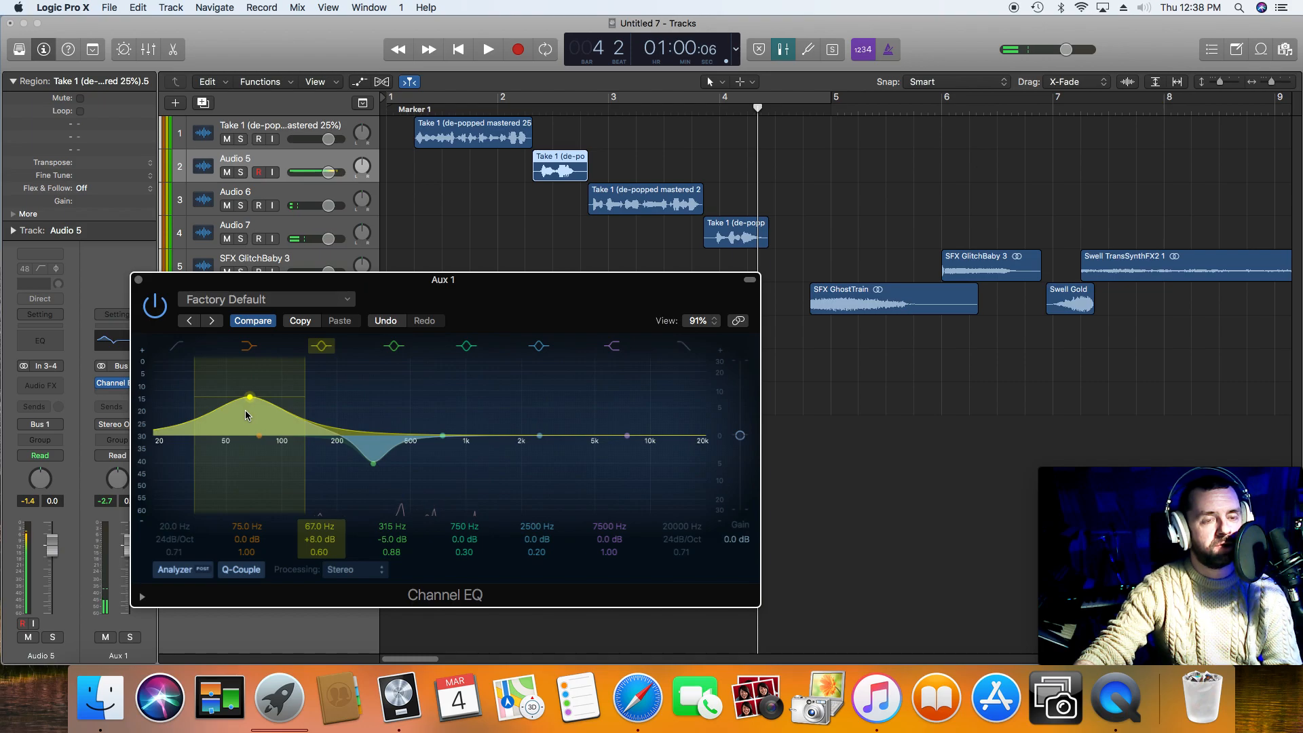
key(space)
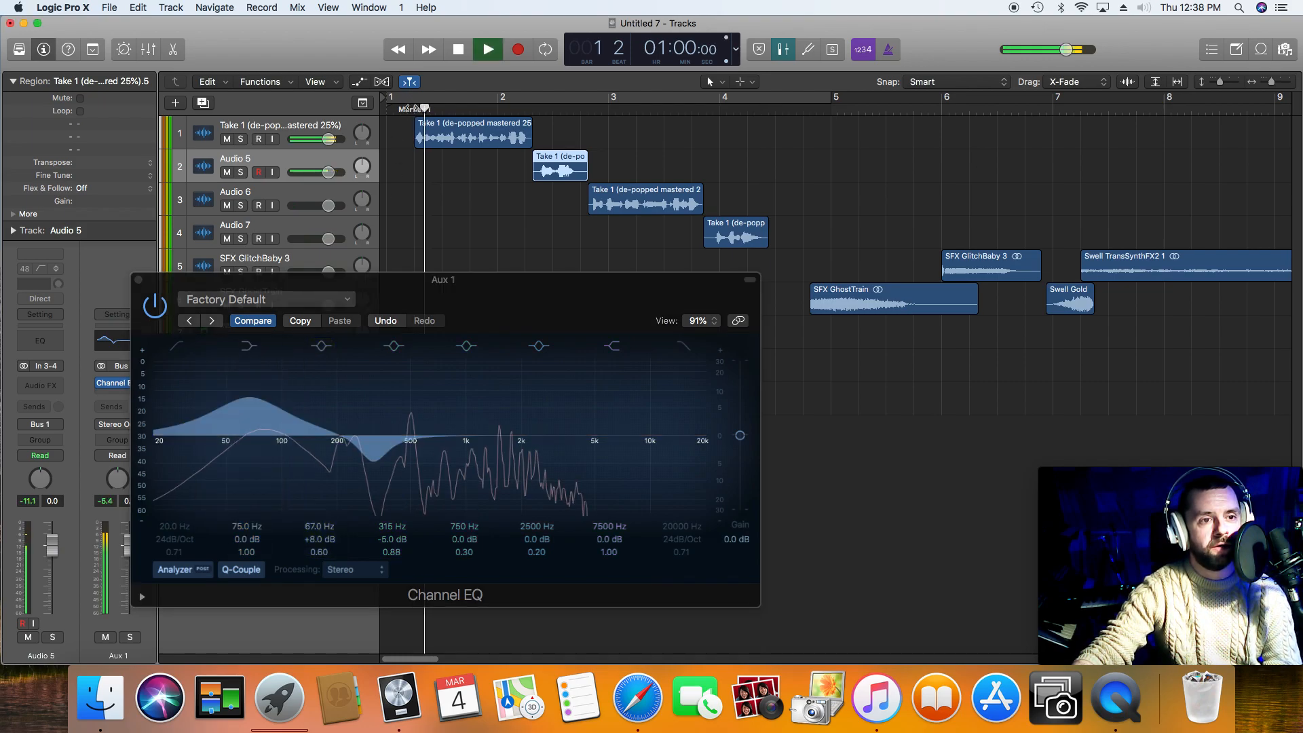
drag(264, 388, 346, 410)
key(space)
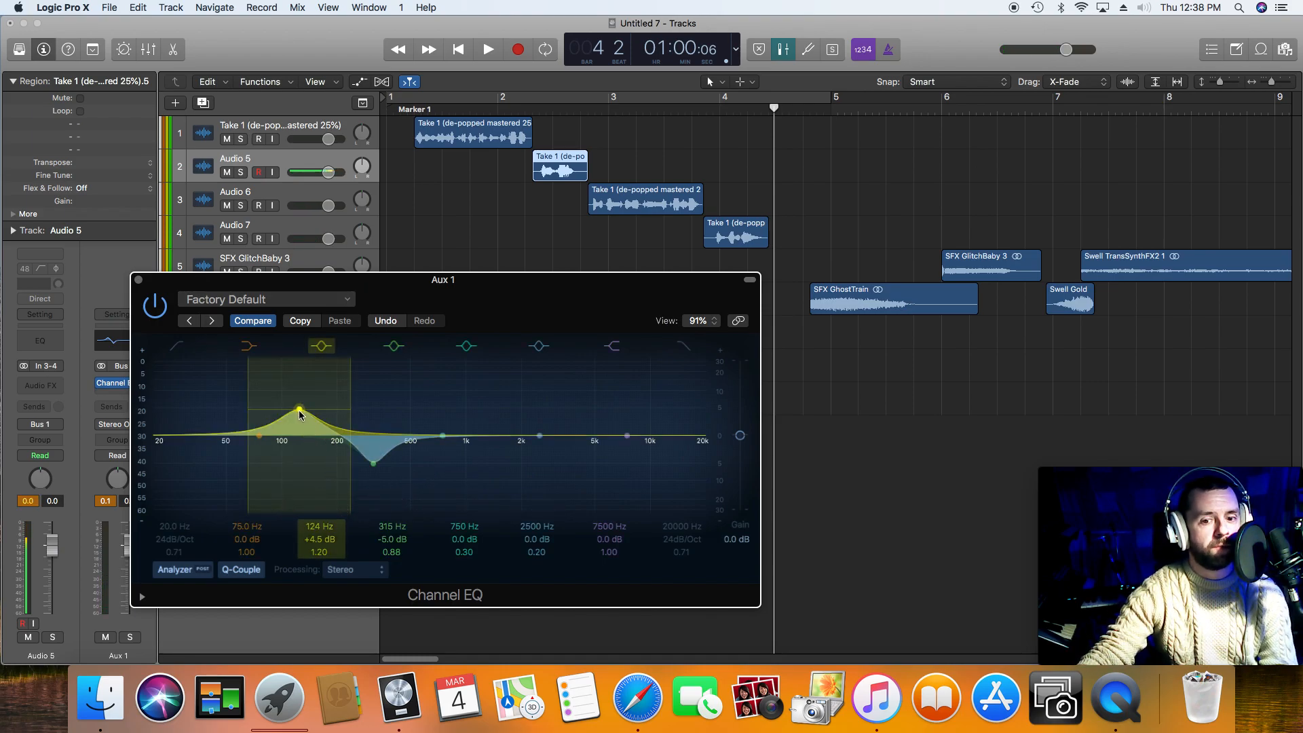
drag(270, 311, 302, 397)
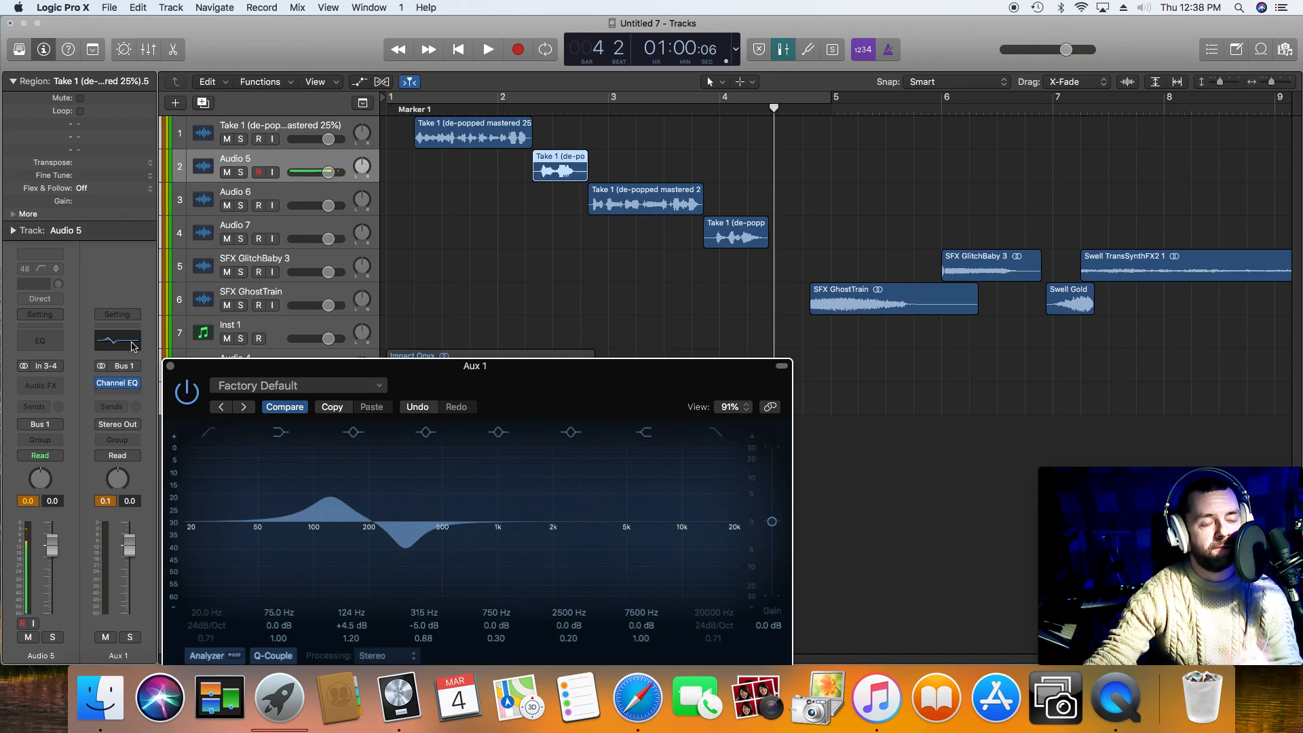
click(170, 367)
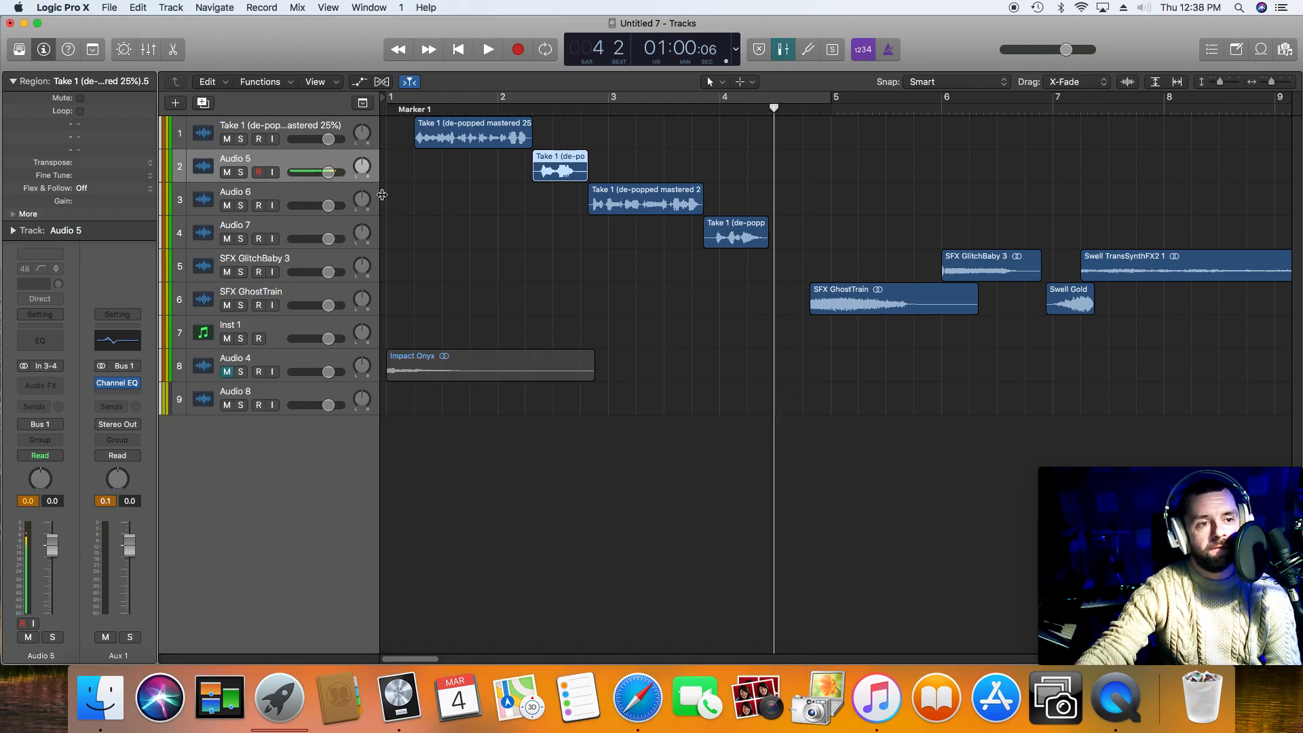
Step: Insert the Waves H-Comp (s) plug-in in stereo after the Channel EQ on the Aux 1 channel
click(123, 384)
mouse_move(139, 434)
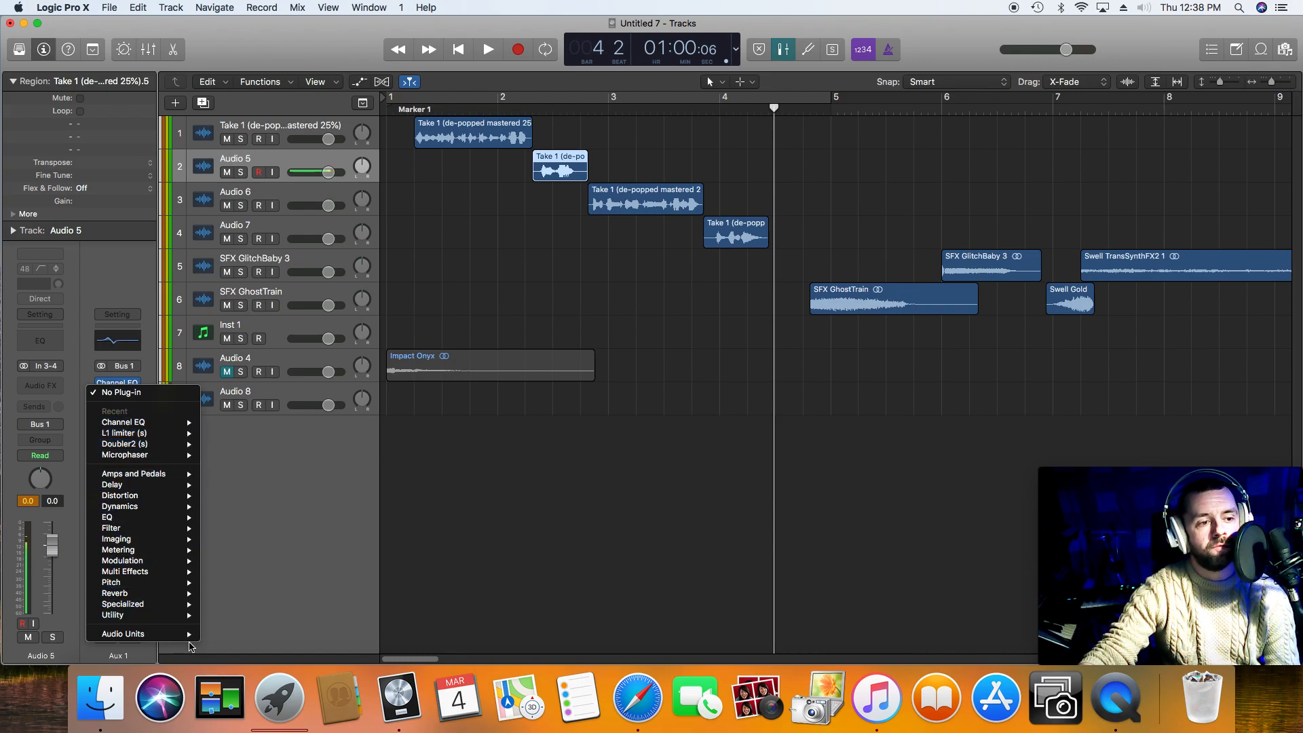
mouse_move(188, 636)
mouse_move(285, 653)
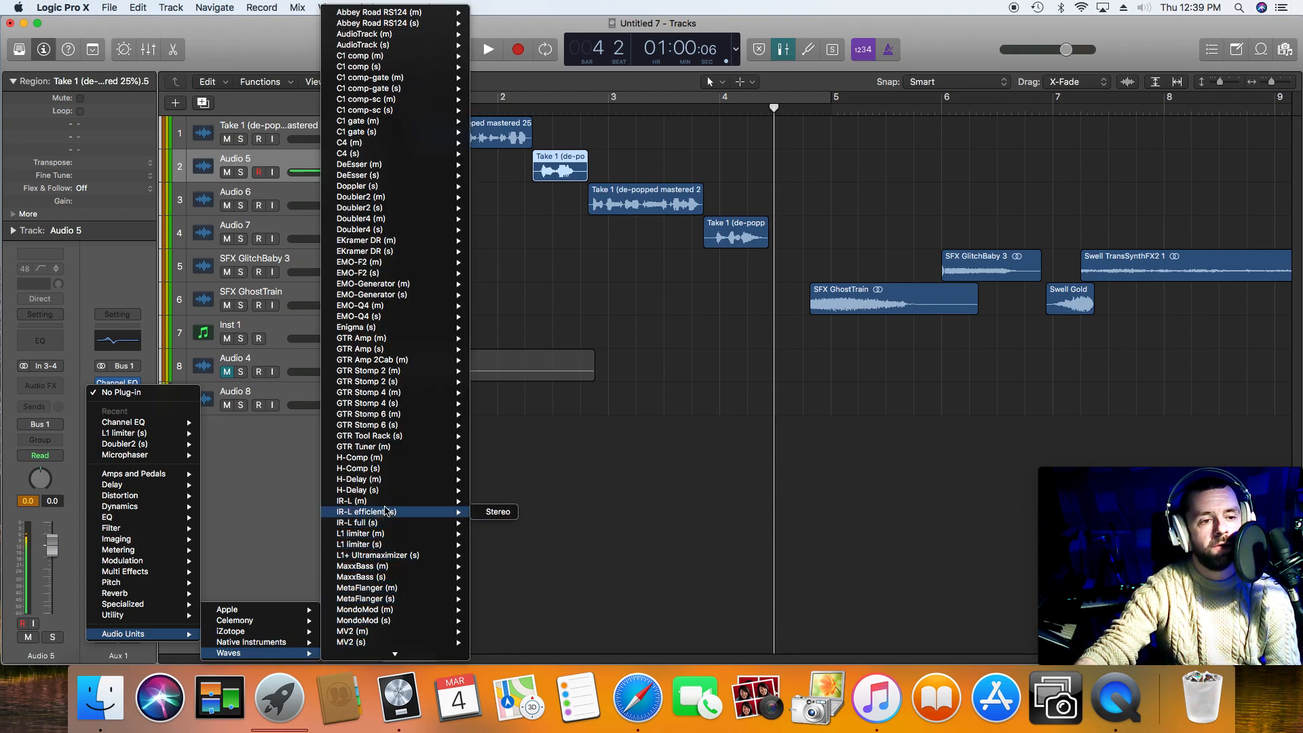
mouse_move(403, 484)
mouse_move(456, 470)
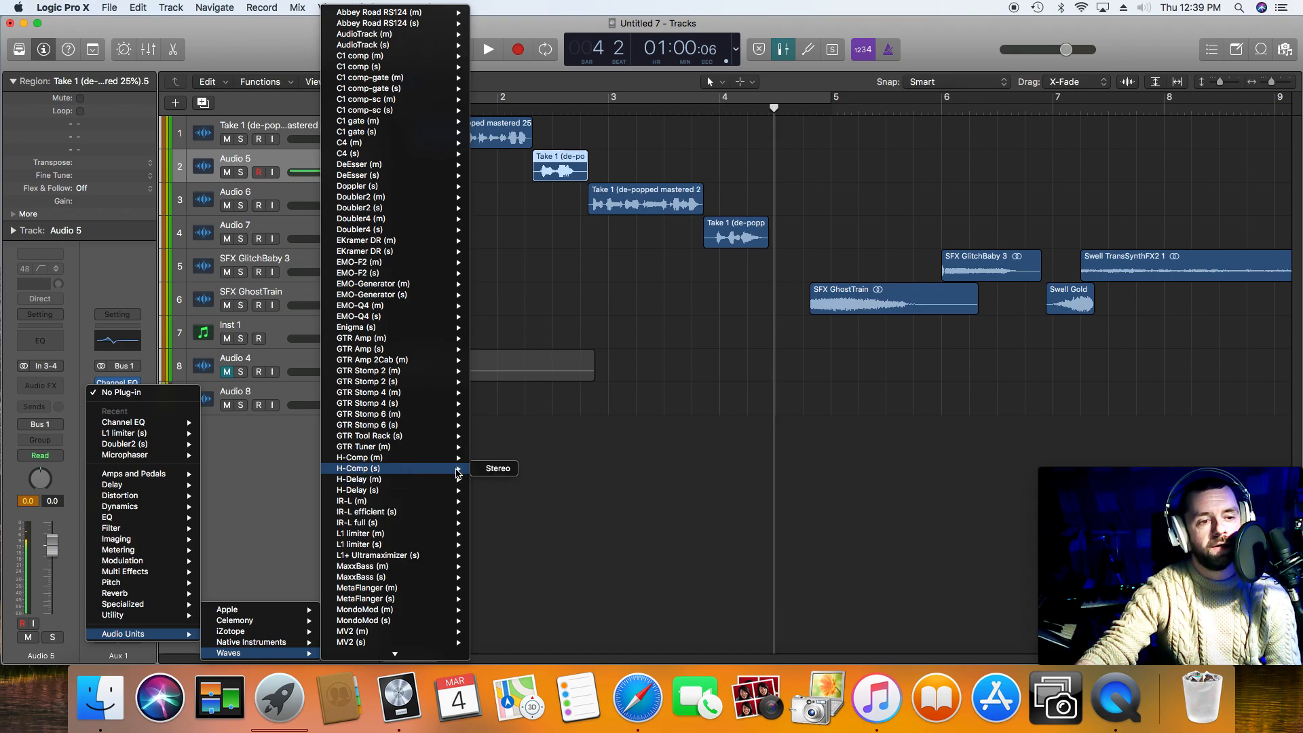
click(495, 469)
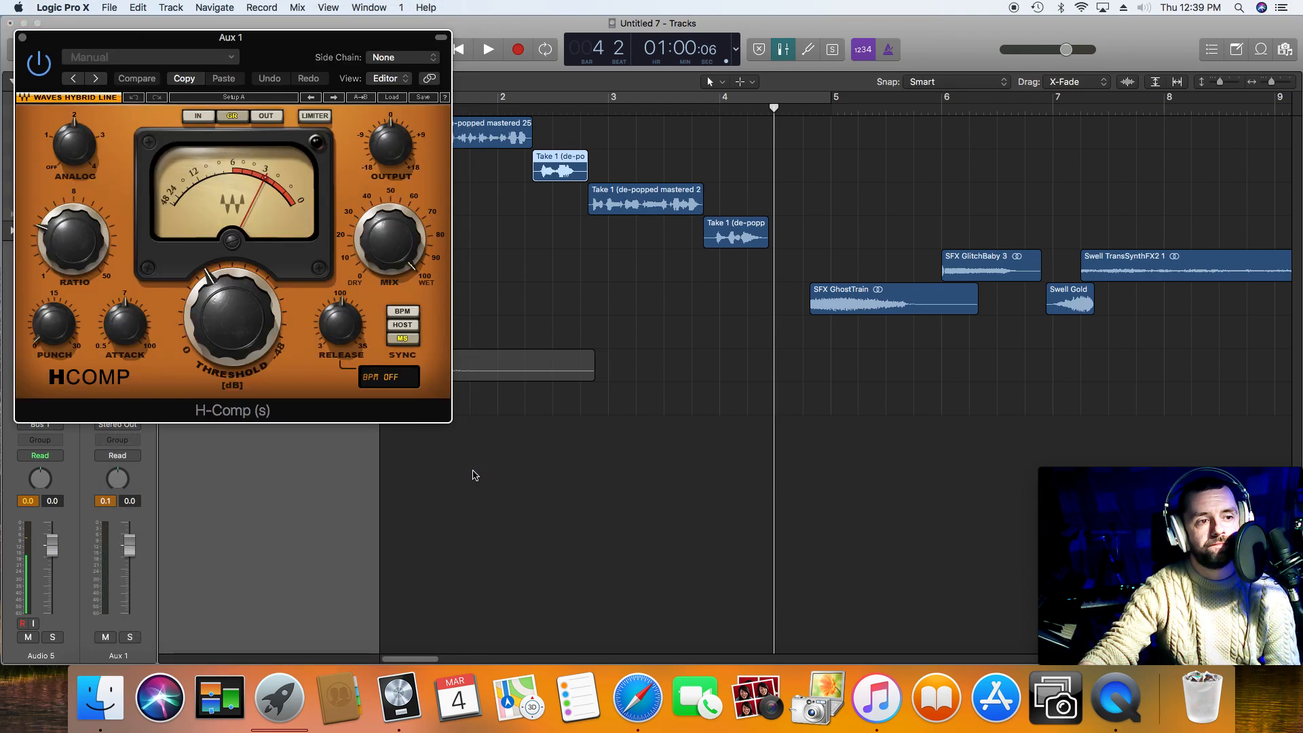
Step: Adjust the H-Comp threshold on Aux 1 by ear while playing the voice phrases, and close the compressor
key(Return)
drag(246, 328, 245, 310)
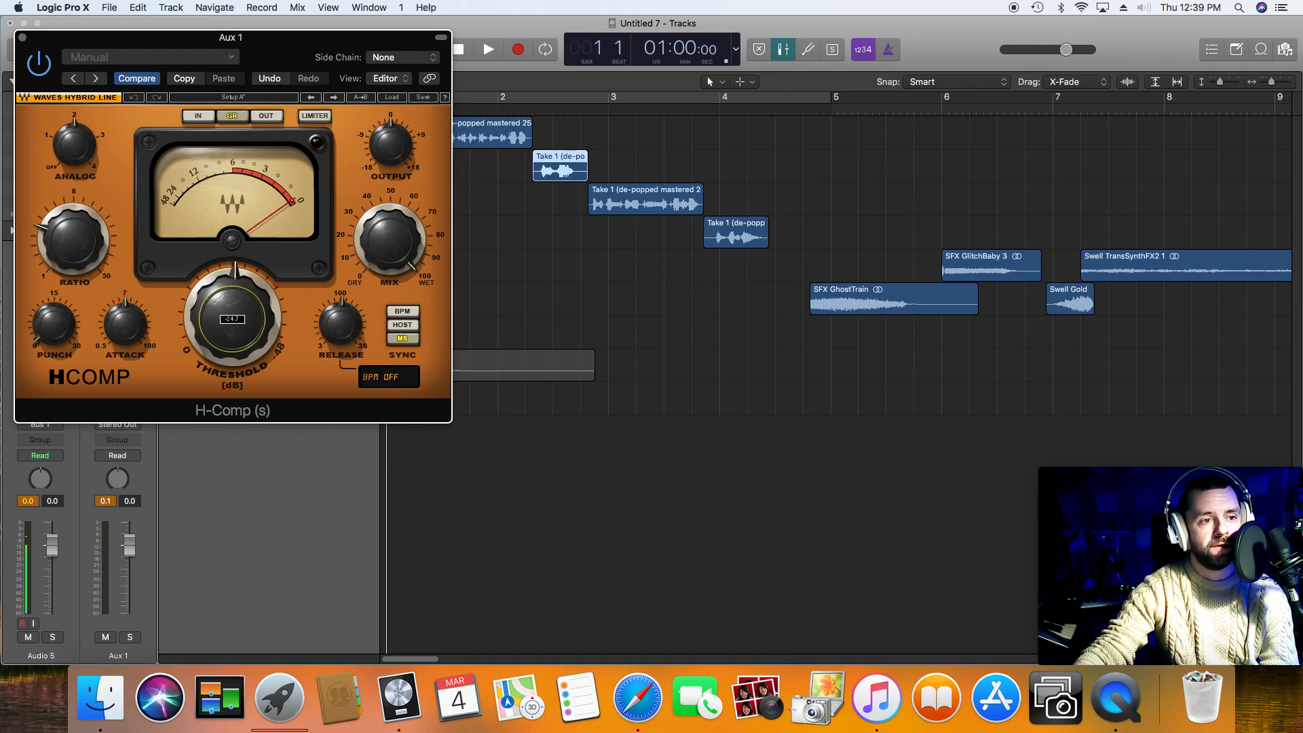
key(space)
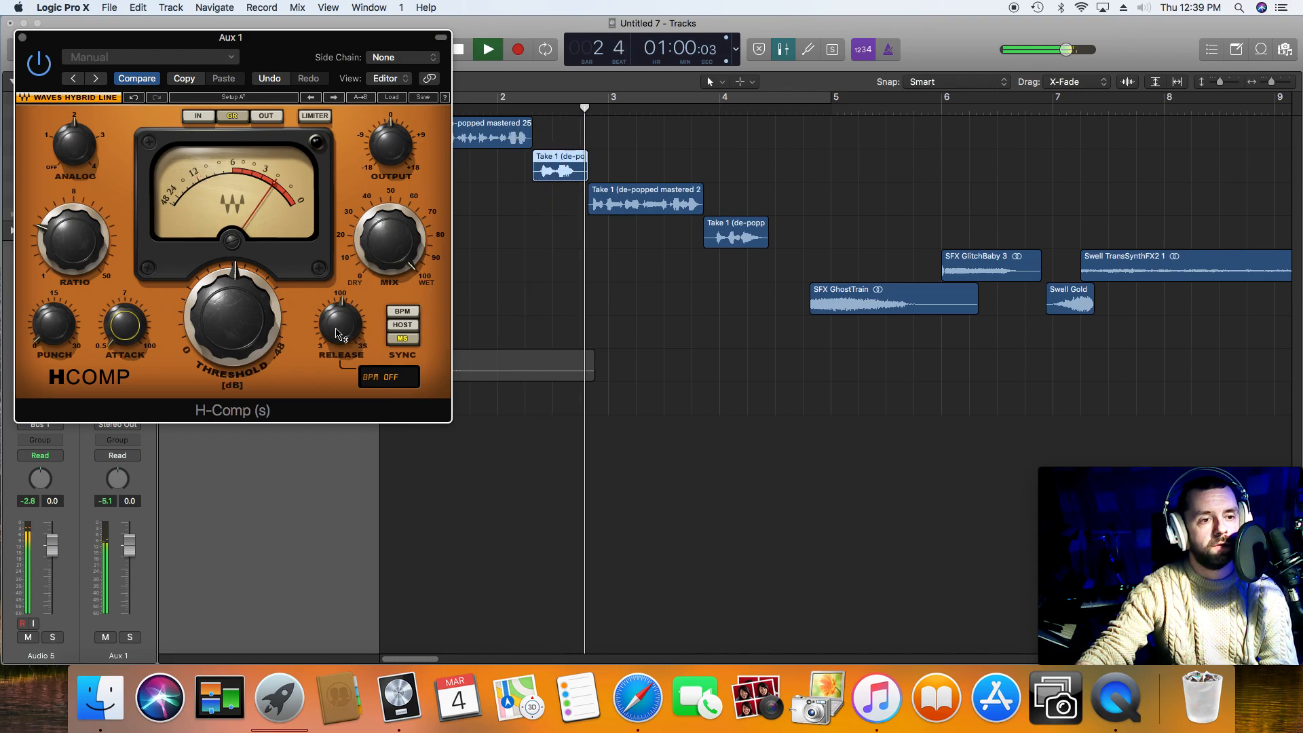
drag(232, 316, 232, 331)
key(space)
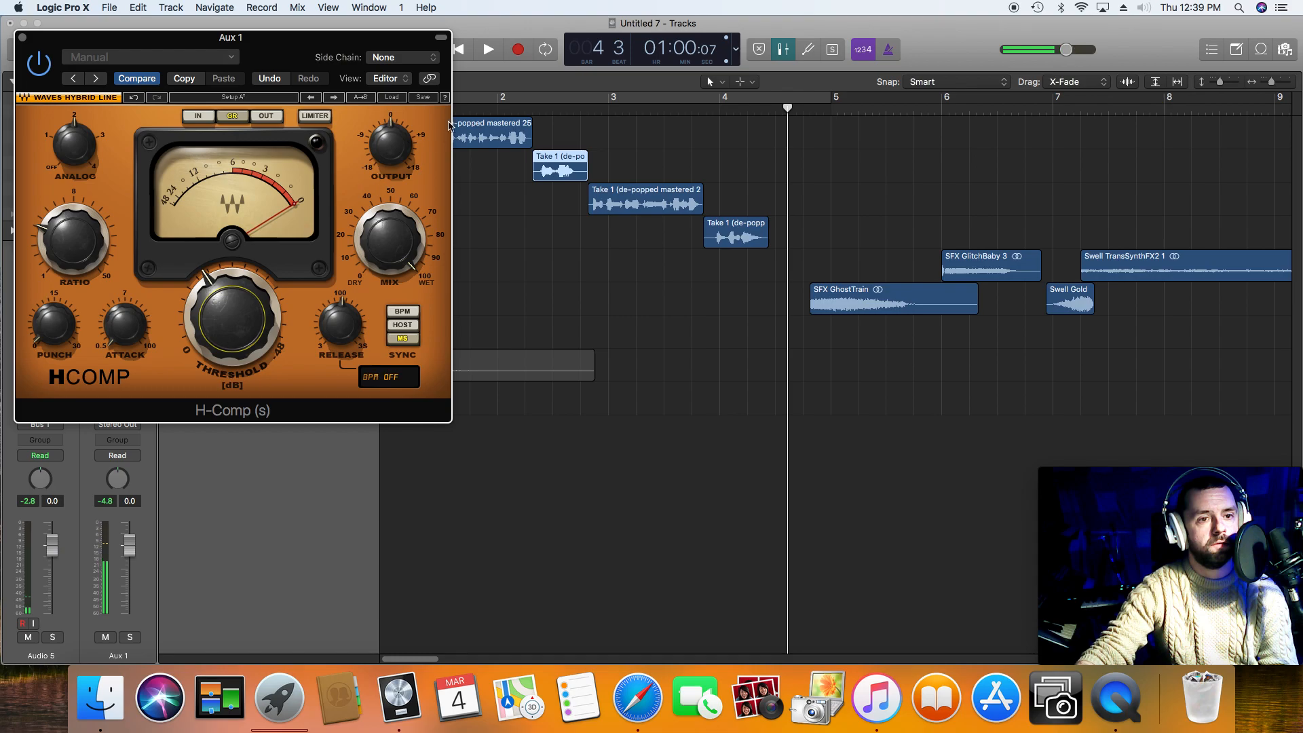
click(459, 50)
key(space)
mouse_move(232, 319)
mouse_down()
mouse_move(232, 303)
mouse_move(232, 318)
mouse_up()
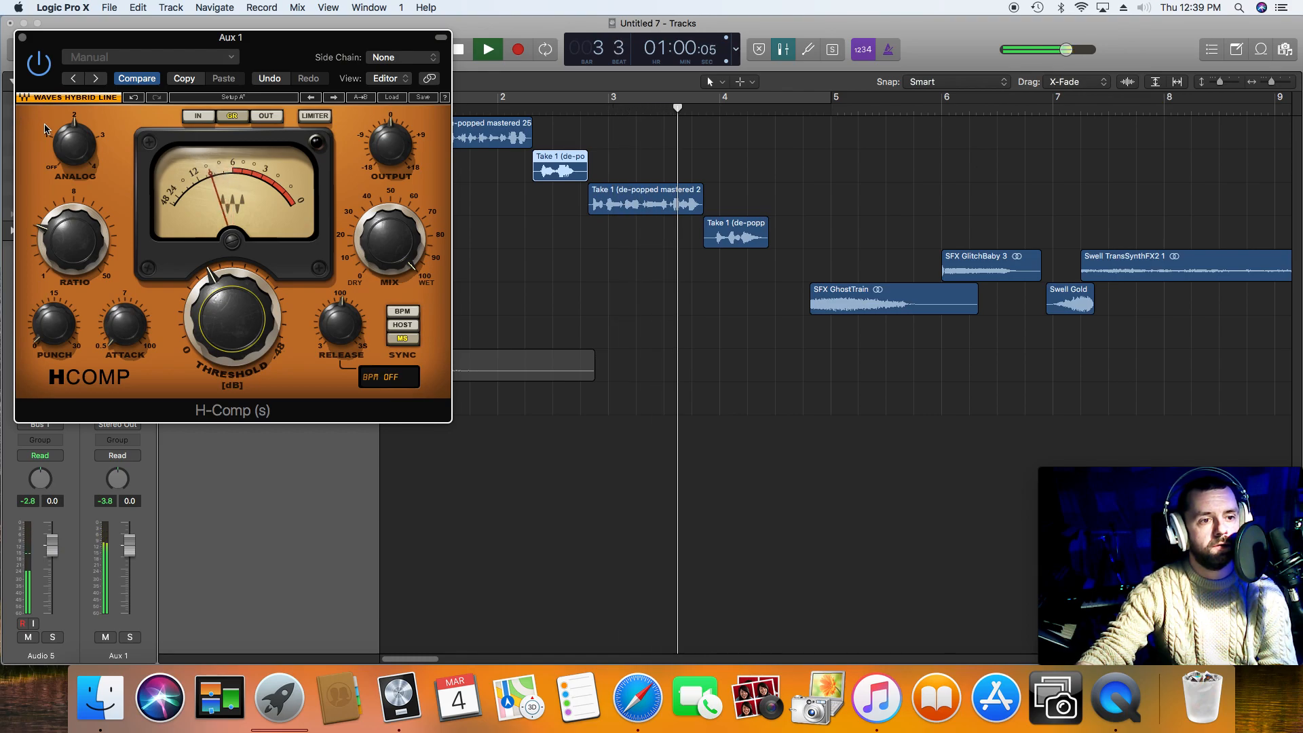
key(space)
click(22, 37)
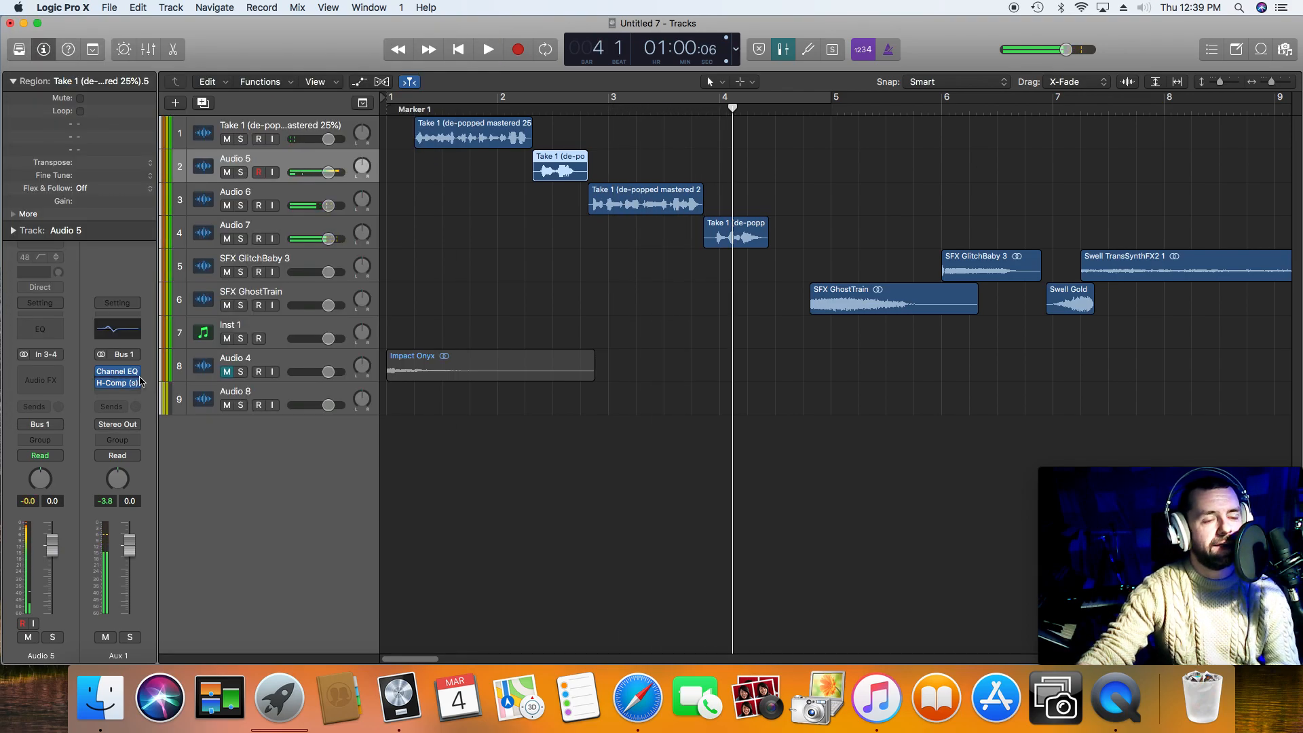
Step: Add a Bus 2 send to the Aux 1 channel and show the mixer
click(122, 411)
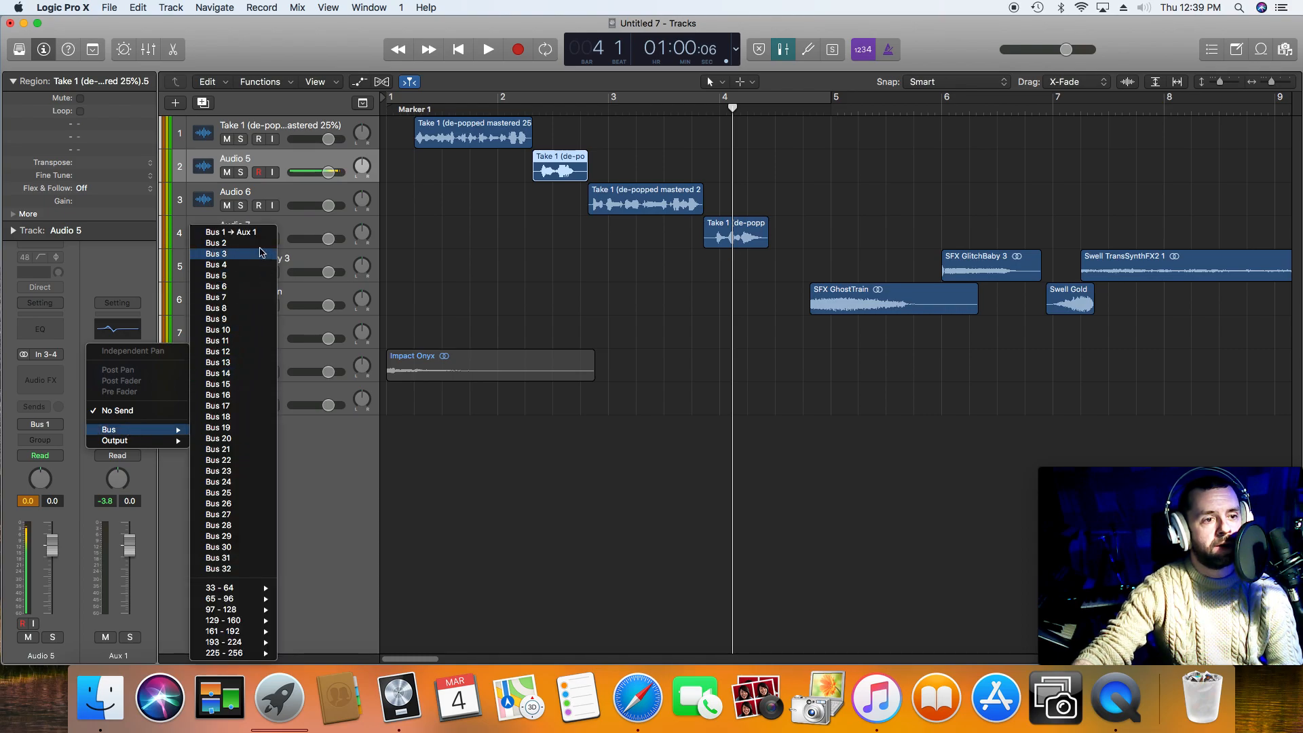
click(261, 248)
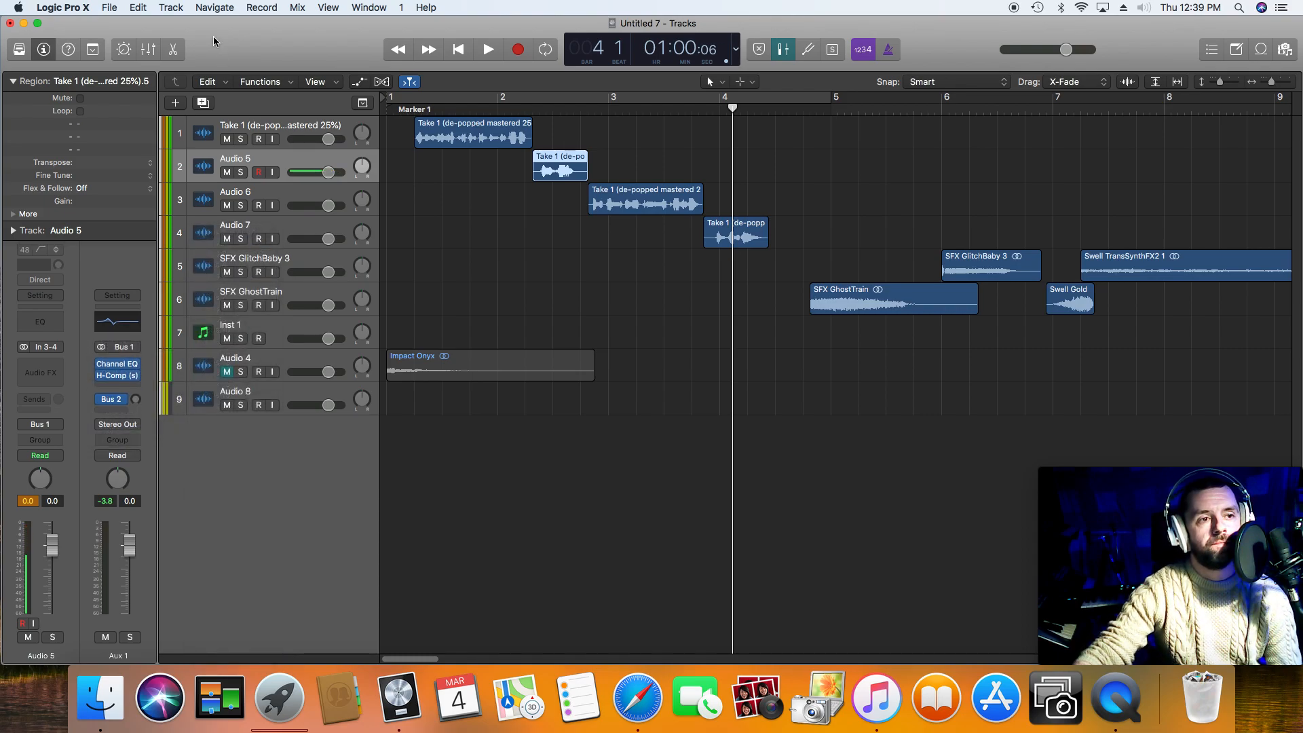
click(148, 49)
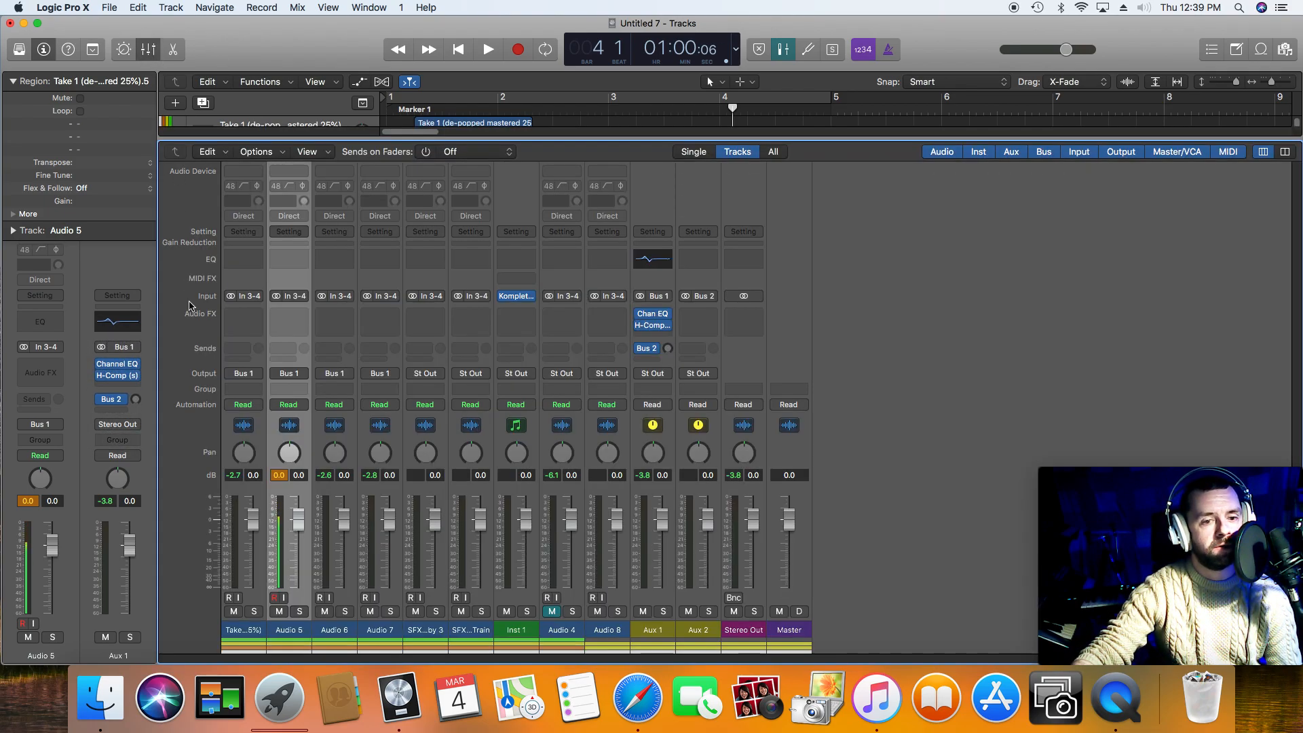
Step: Insert a stereo H-Comp (s) compressor on the Aux 2 channel fed by Bus 2
click(699, 317)
mouse_move(772, 350)
click(813, 347)
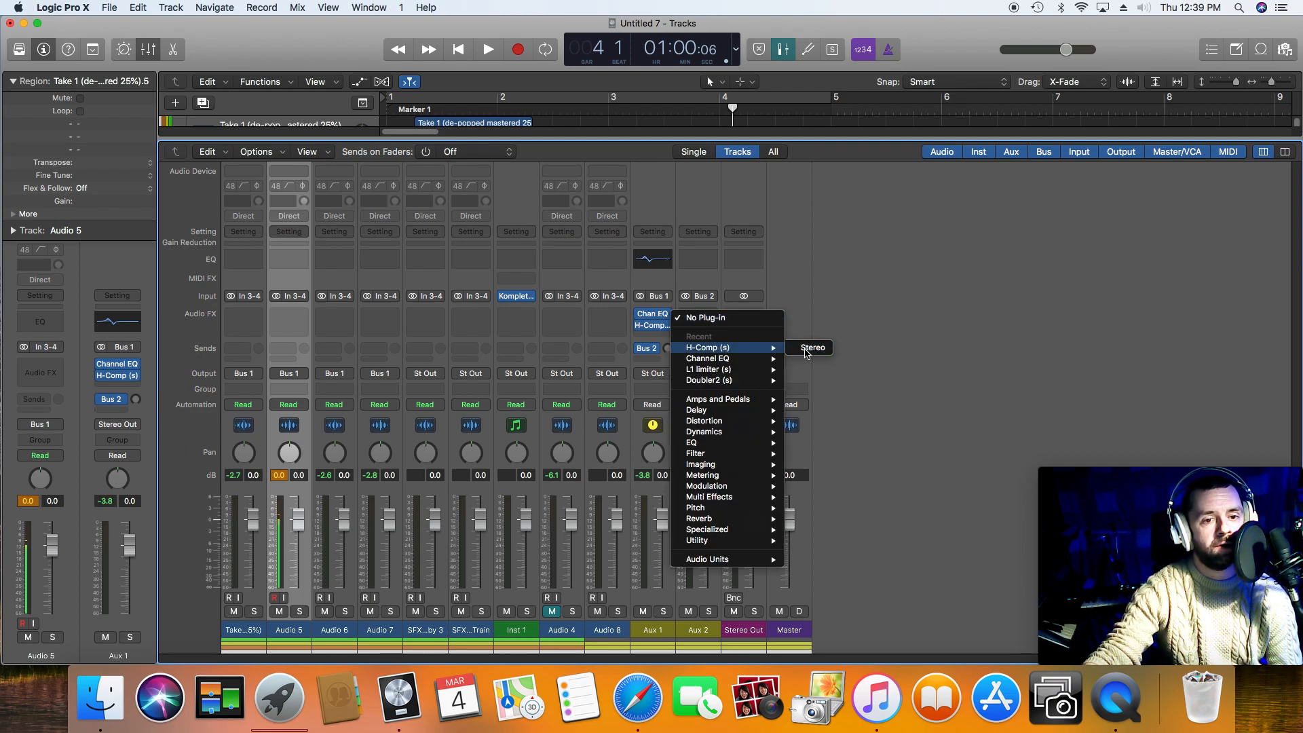
Step: Lower the Aux 2 H-Comp threshold steeply and raise its ratio for heavy parallel compression
drag(230, 335, 231, 278)
drag(340, 325, 339, 278)
click(340, 365)
drag(345, 328, 338, 322)
click(76, 246)
drag(74, 240, 74, 207)
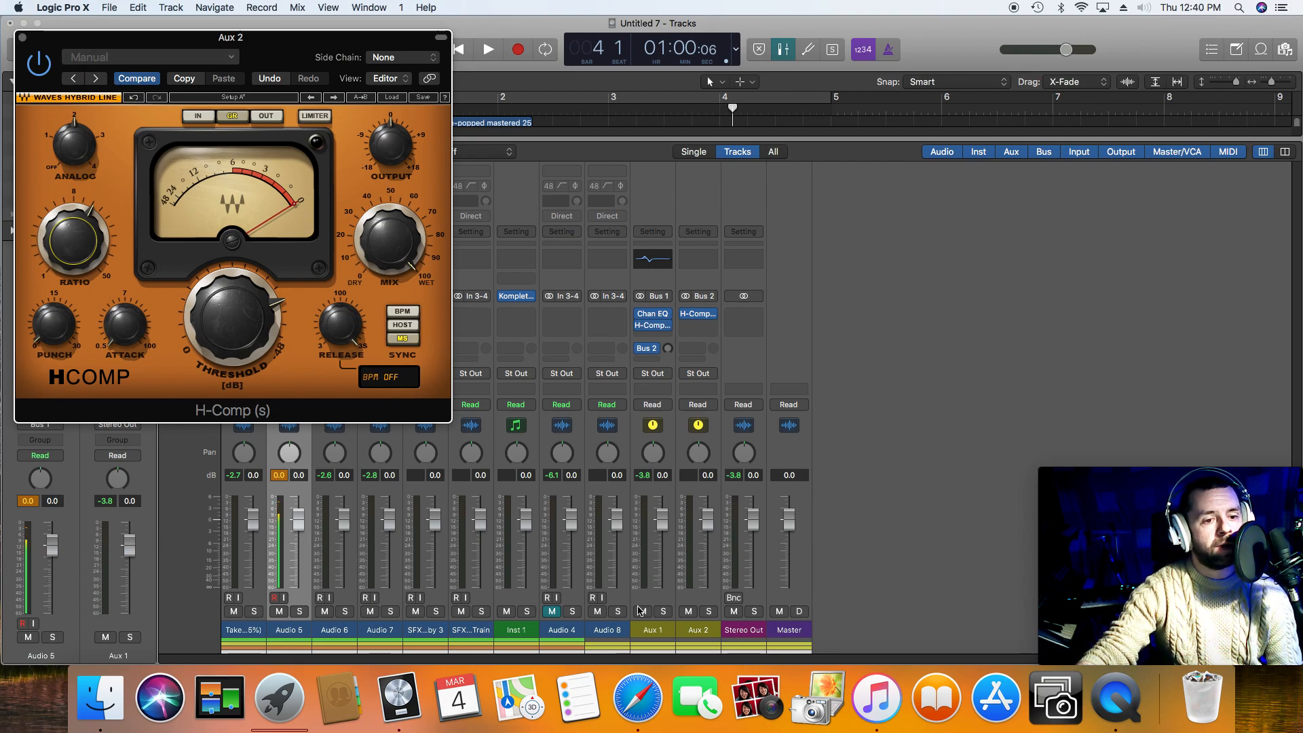
Step: Raise the Aux 1 send to Bus 2 to about -4.2 dB during playback, and close the compressor and mixer
drag(671, 347, 671, 354)
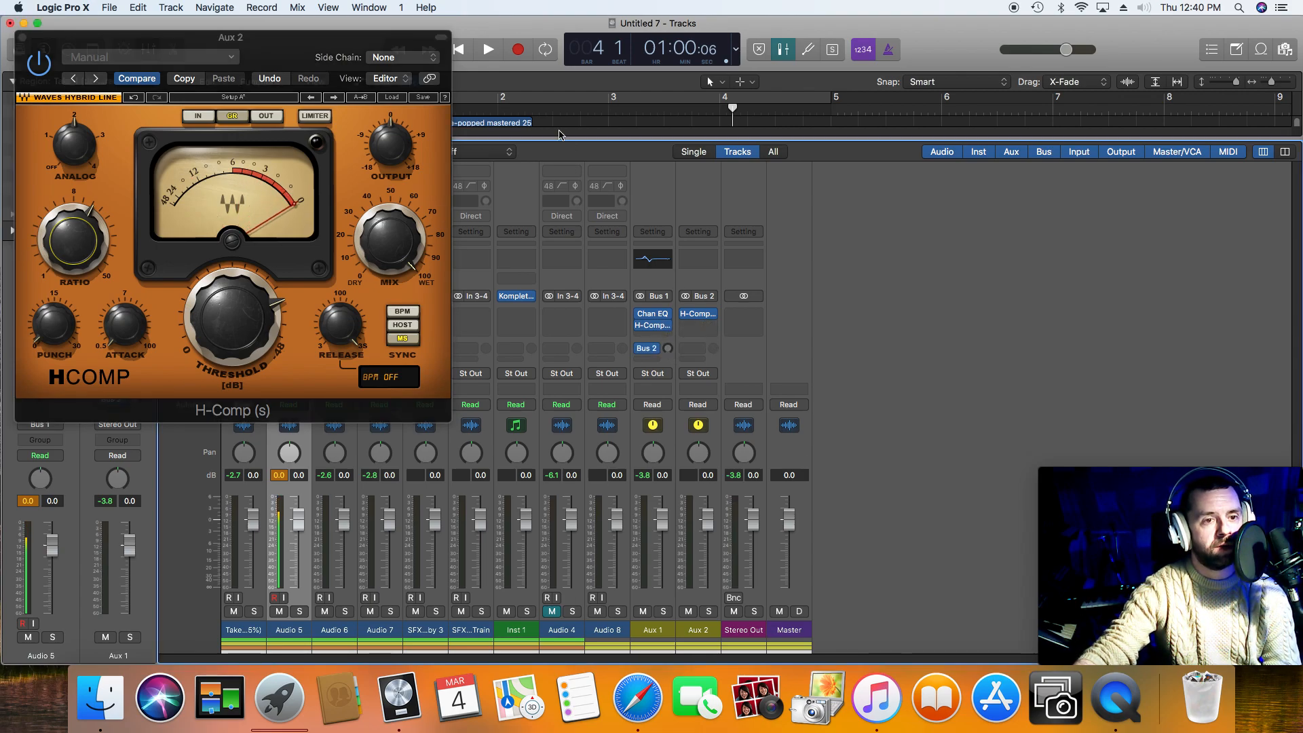
click(459, 49)
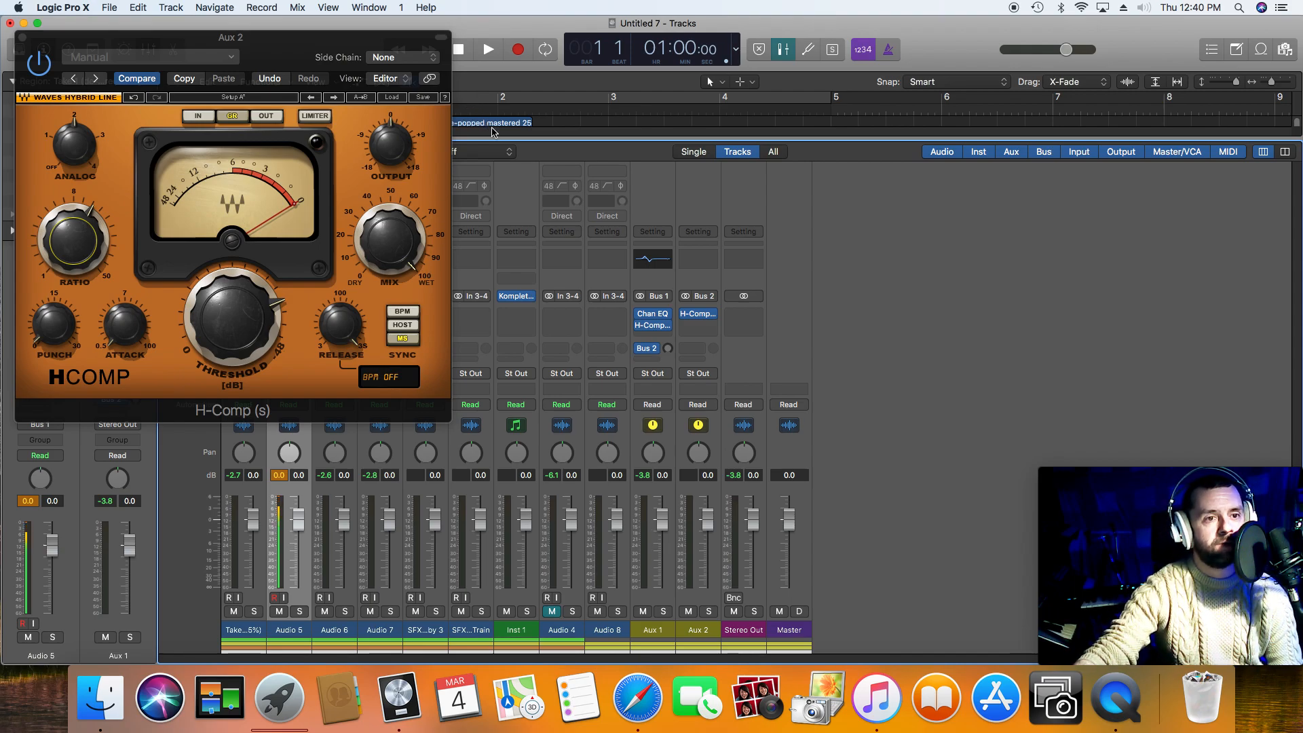
click(491, 56)
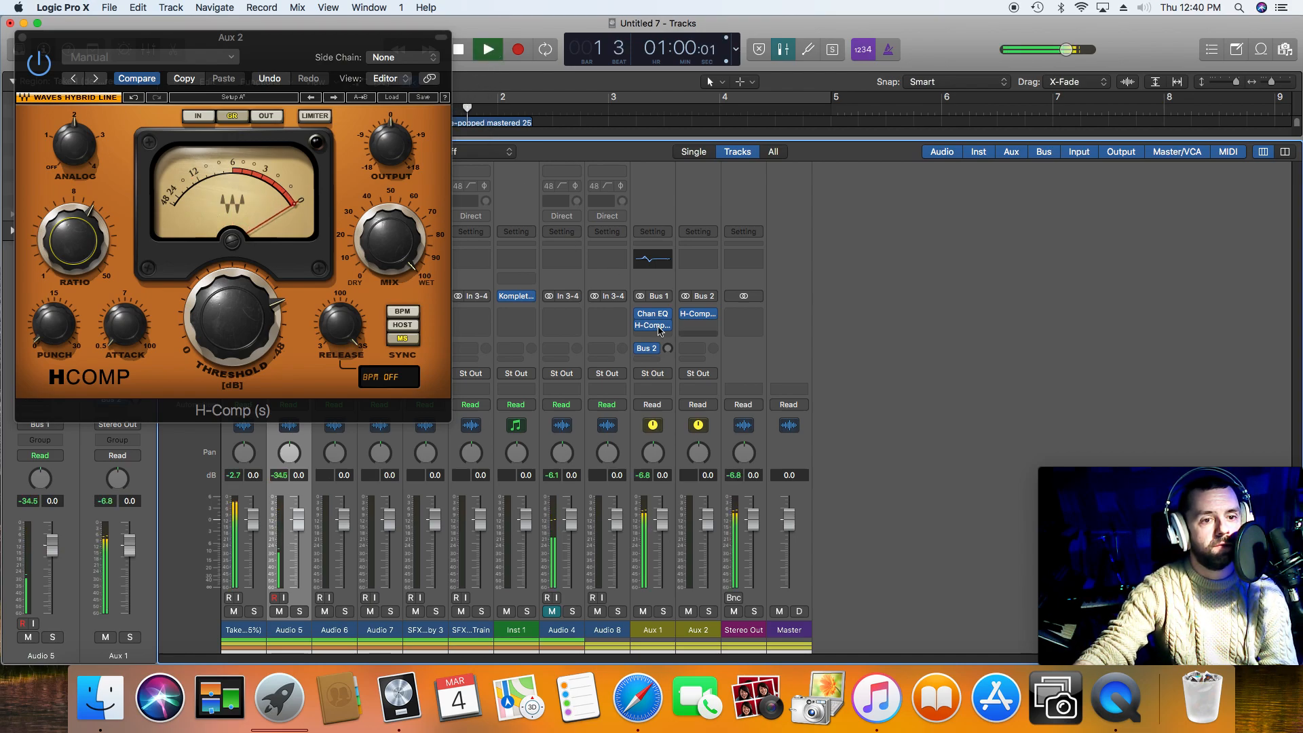
drag(660, 352, 657, 277)
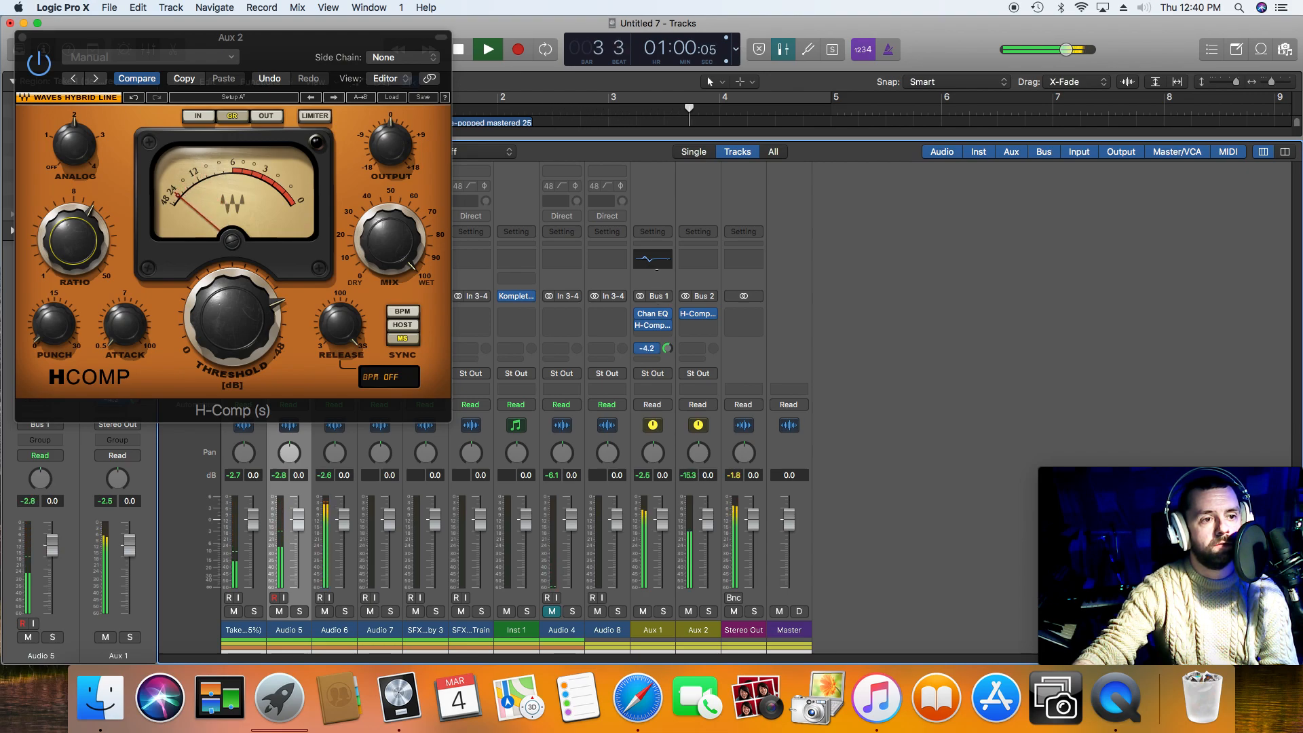
key(space)
click(21, 39)
click(21, 38)
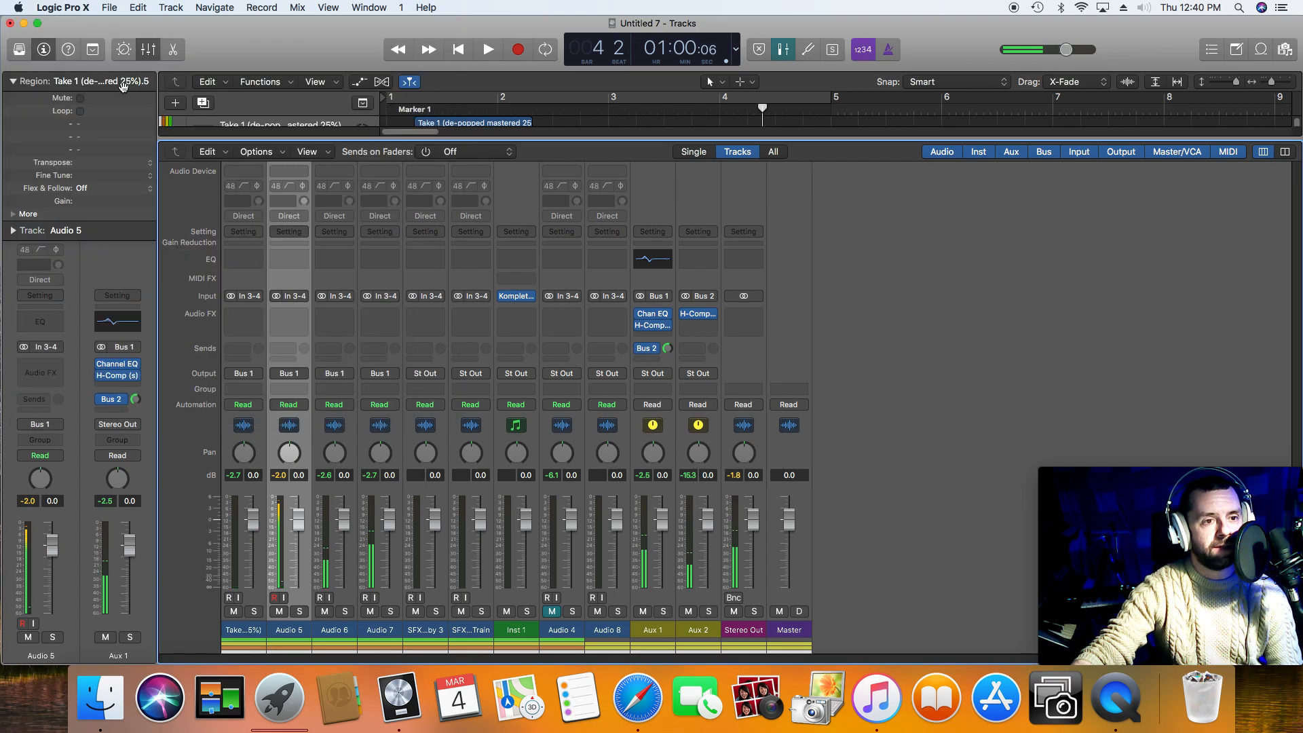
click(149, 55)
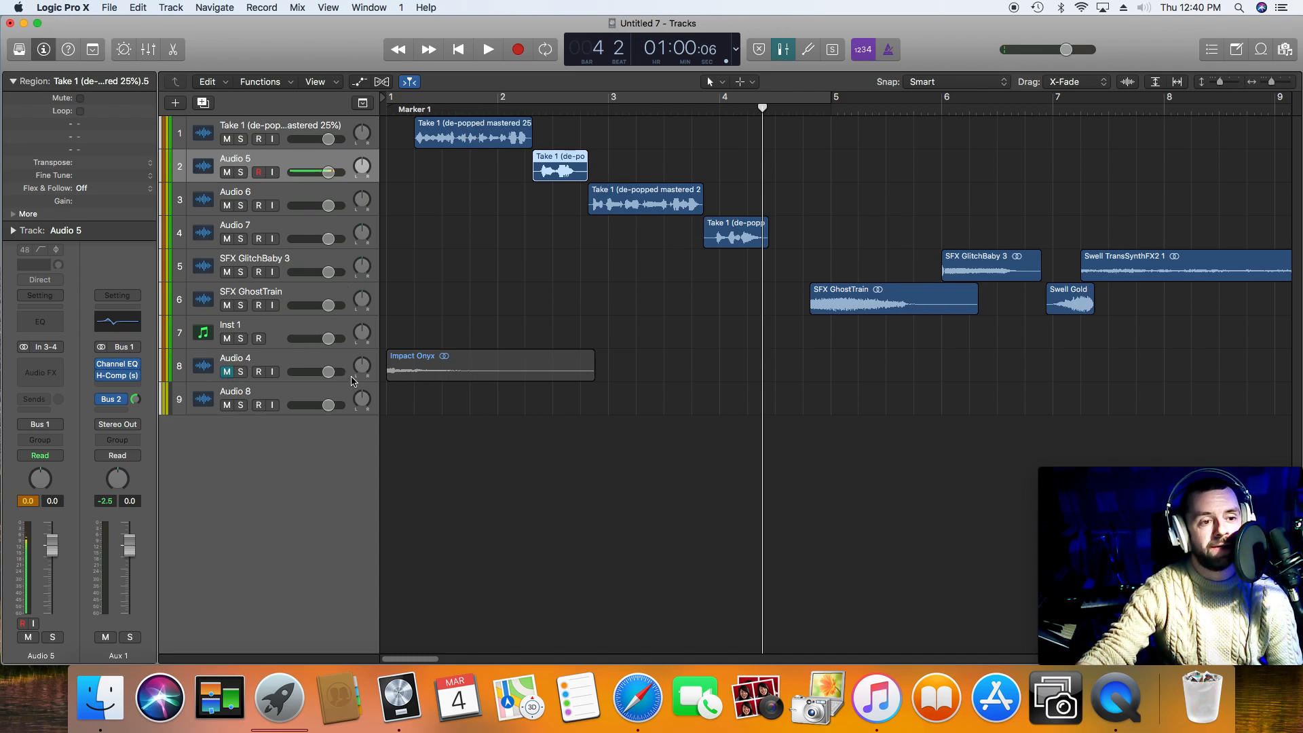
Step: Unmute the Audio 4 track and shorten the Impact Onyx region to end with the first voice phrase
click(228, 375)
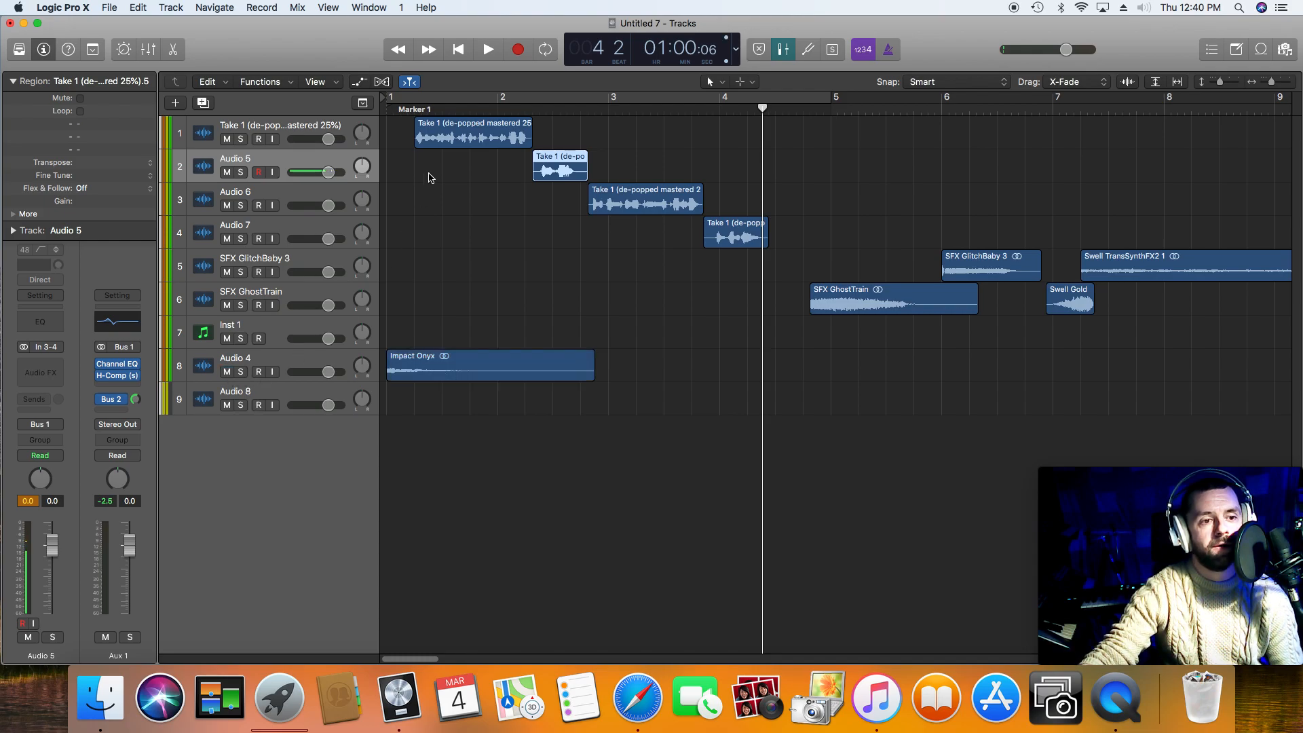
click(468, 51)
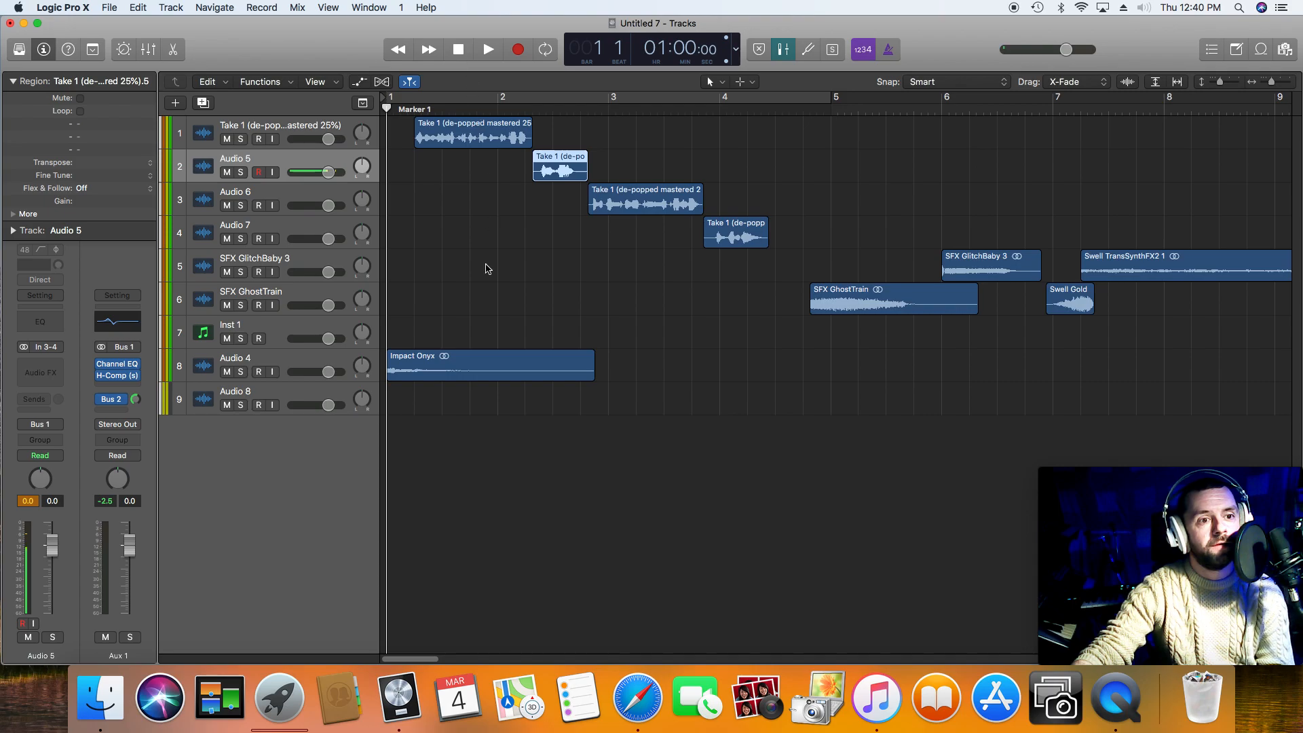
key(space)
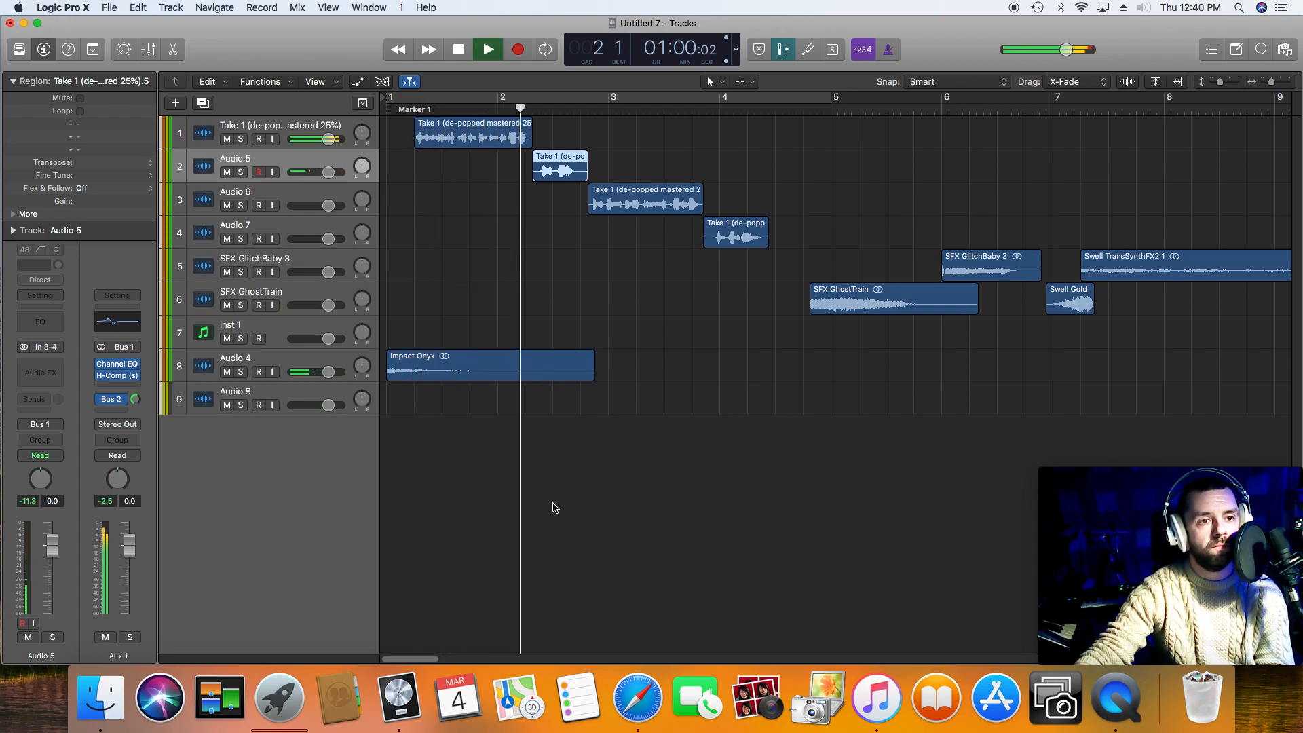
key(space)
drag(592, 372, 543, 378)
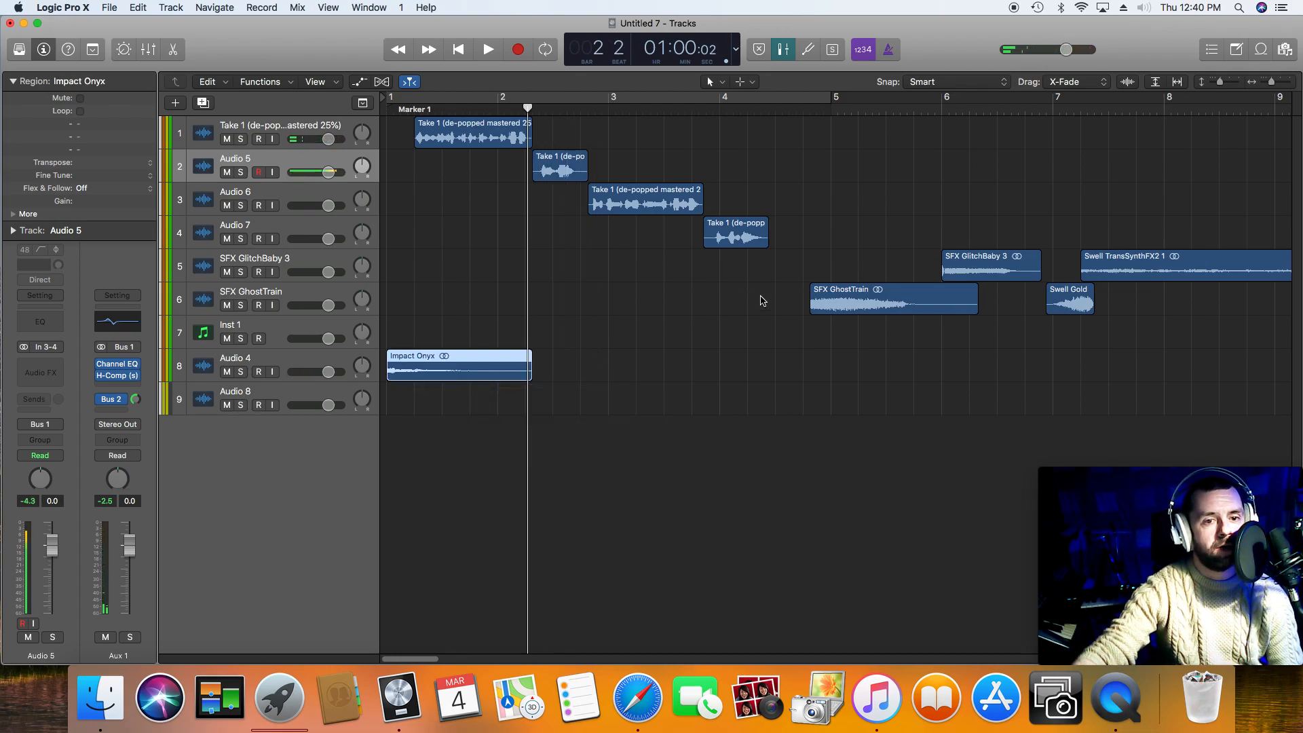
Step: Move Swell Gold to the Audio 8 track just before bar 5, shift SFX GhostTrain past bar 6, and audition the swell
drag(1080, 310, 805, 407)
drag(851, 301, 1018, 302)
drag(808, 408, 842, 407)
click(794, 118)
key(space)
Step: Audition SFX GlitchBaby 3 and move it to the Inst 1 track, starting with the second voice phrase
key(space)
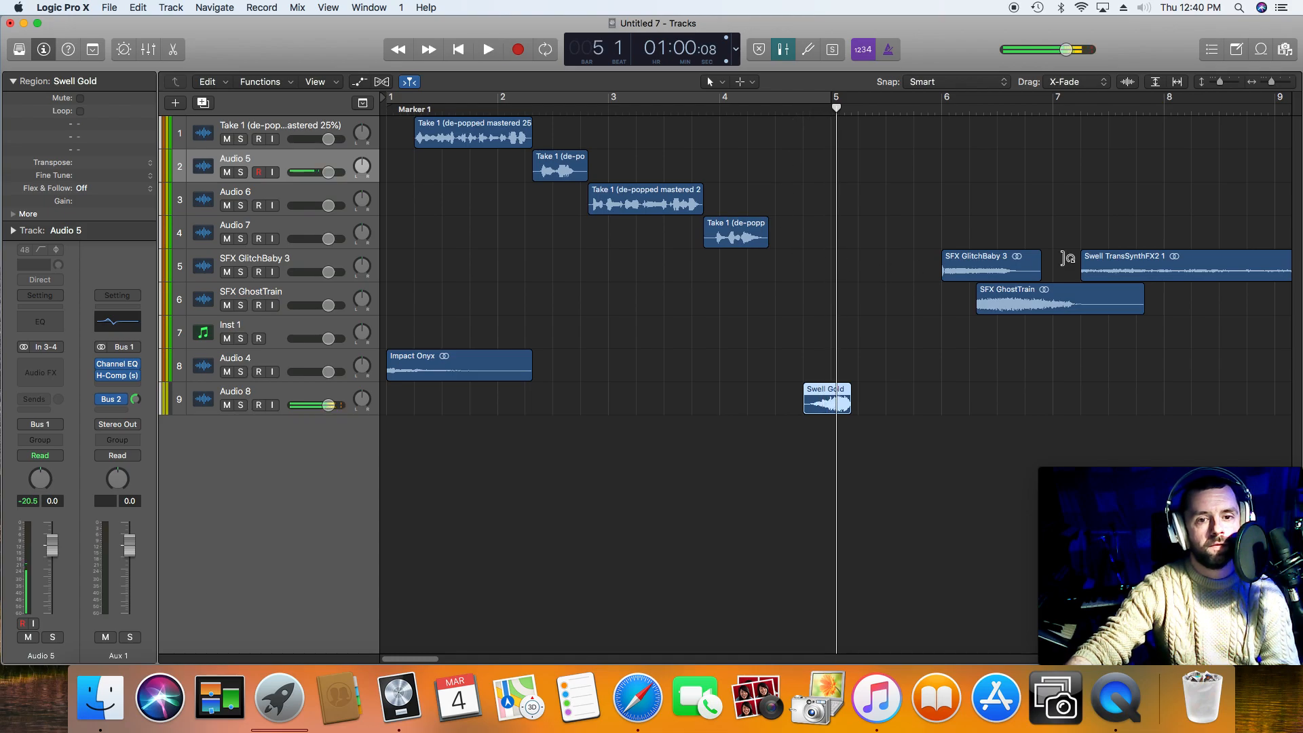
click(930, 109)
key(space)
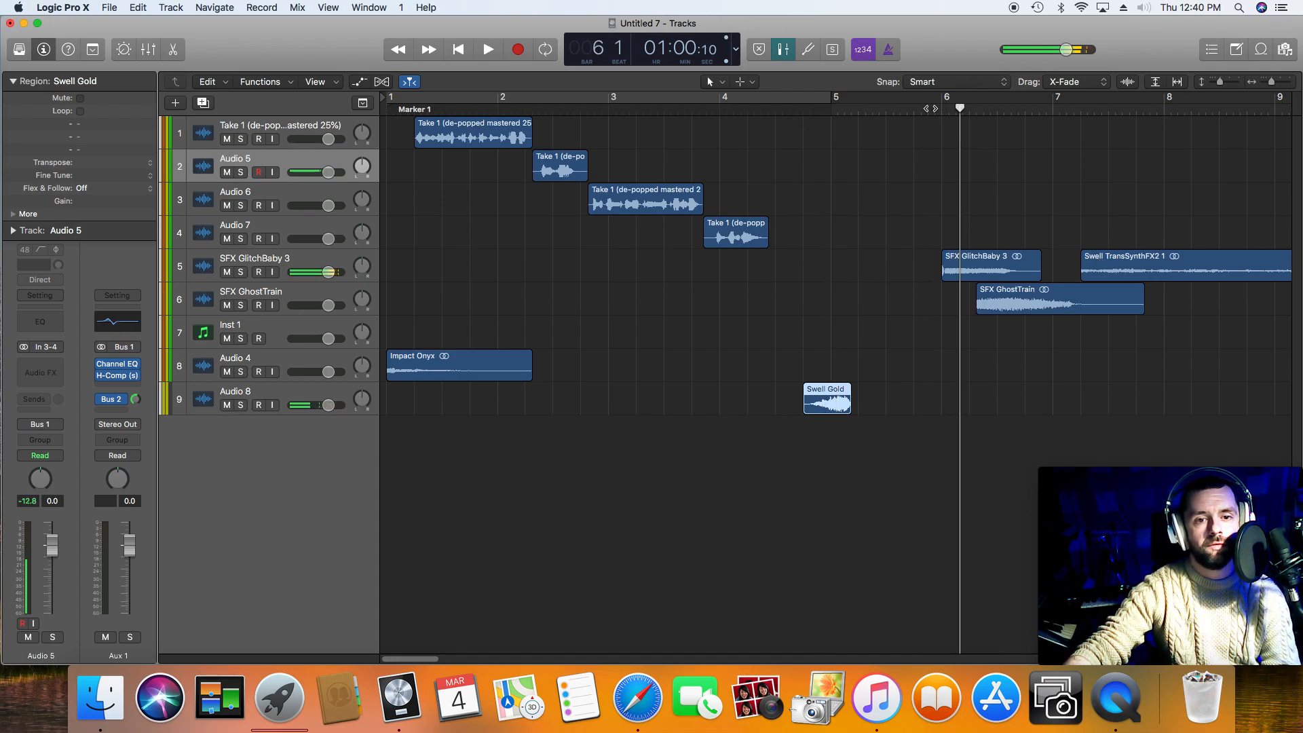
drag(995, 279, 575, 329)
click(481, 115)
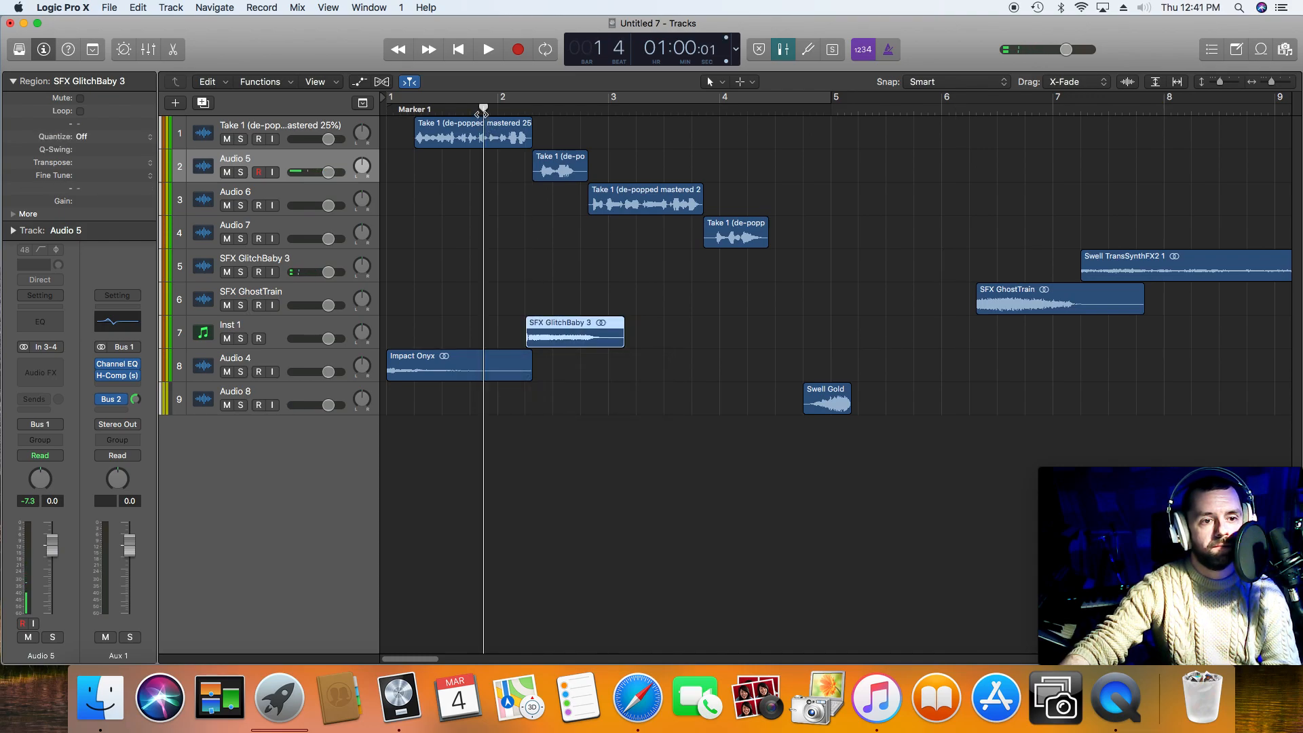
Step: Move the Inst 1 track to the top of the track list and place SFX GlitchBaby 3 on the SFX GhostTrain track
key(space)
key(space)
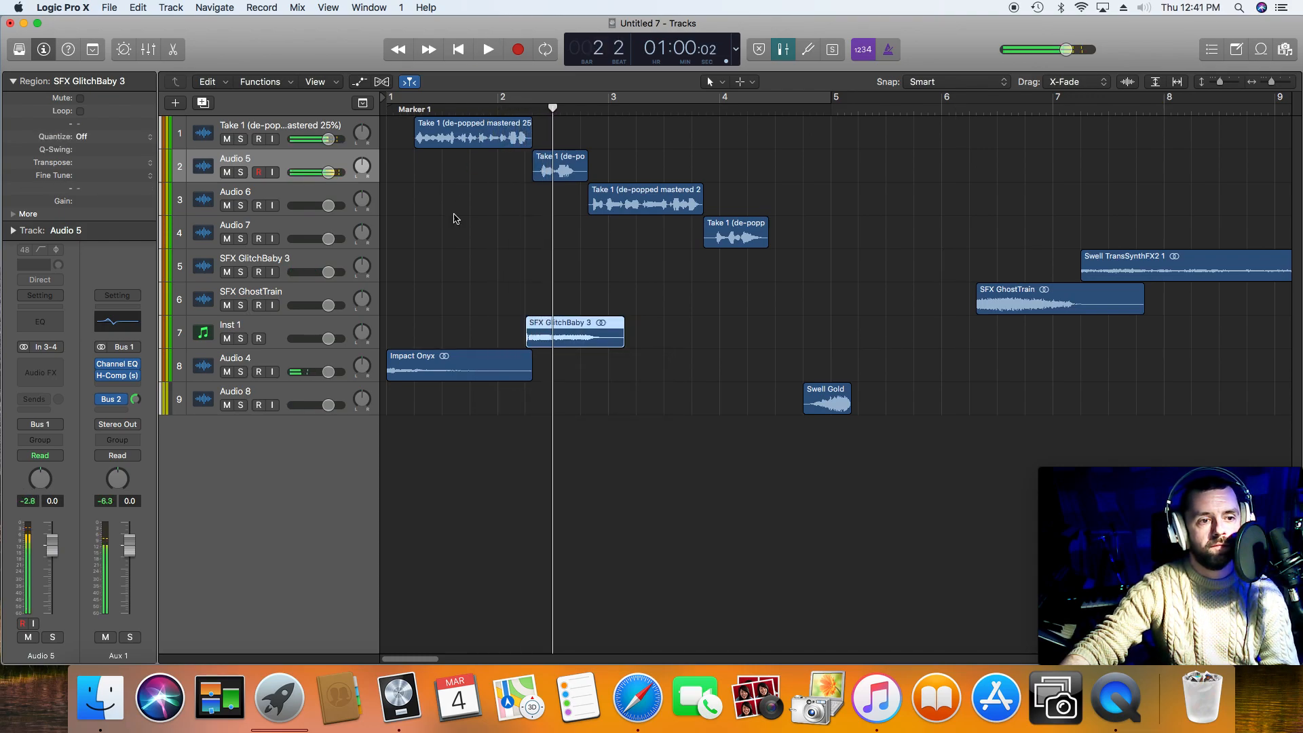
drag(313, 329, 312, 131)
drag(558, 145, 560, 345)
click(484, 110)
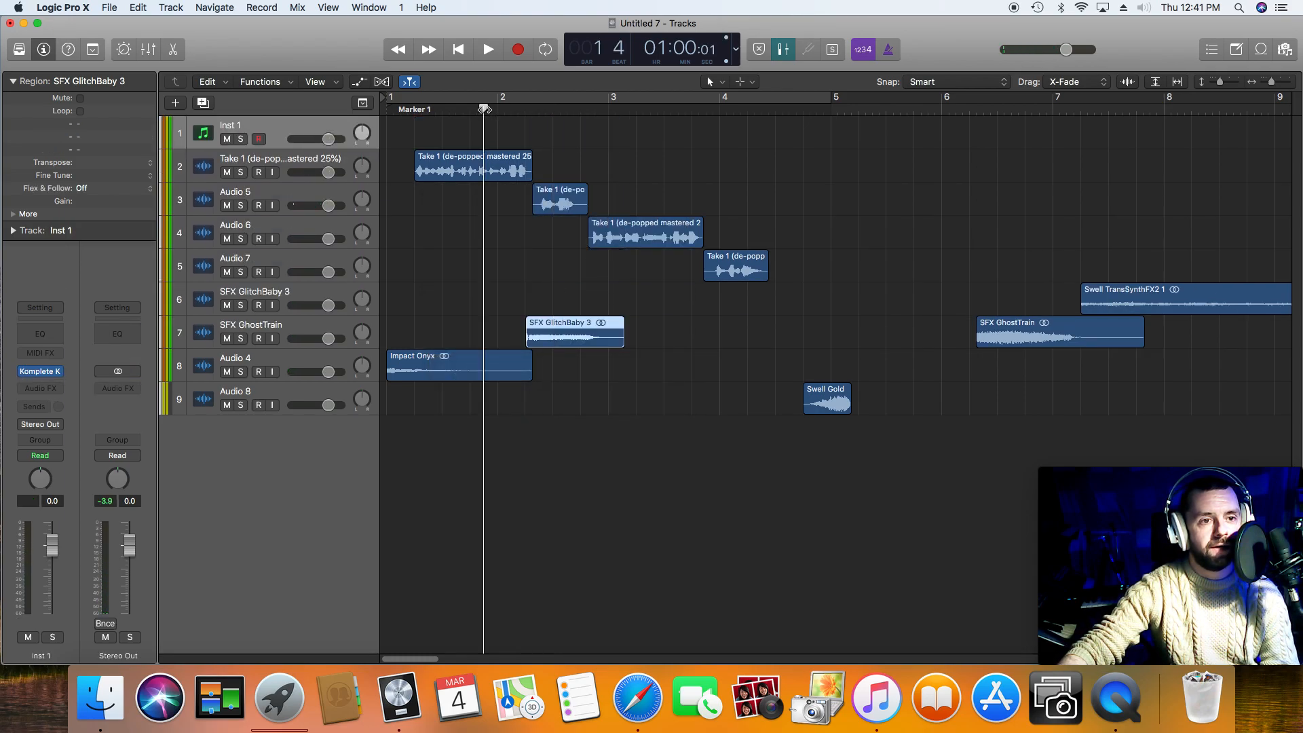
key(space)
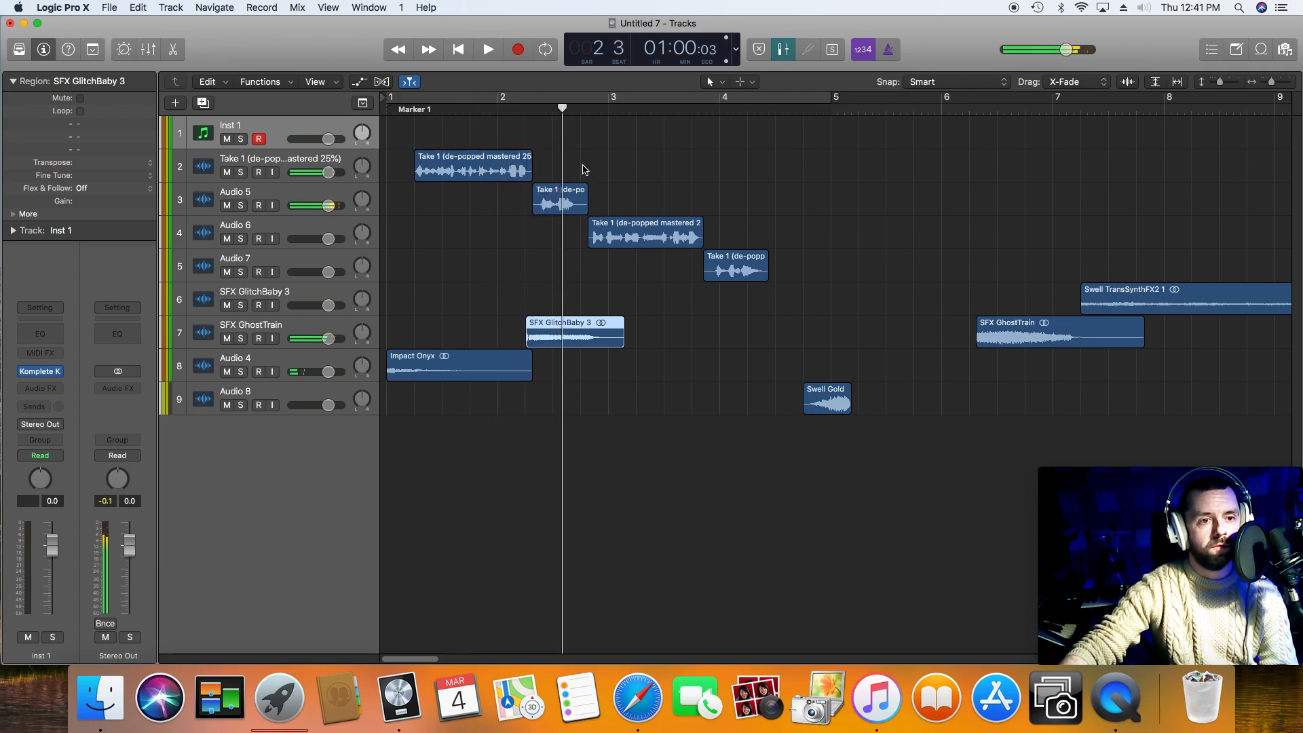
Step: Shift the last three voice phrases slightly later together and play back the change into the second phrase
drag(572, 160, 766, 302)
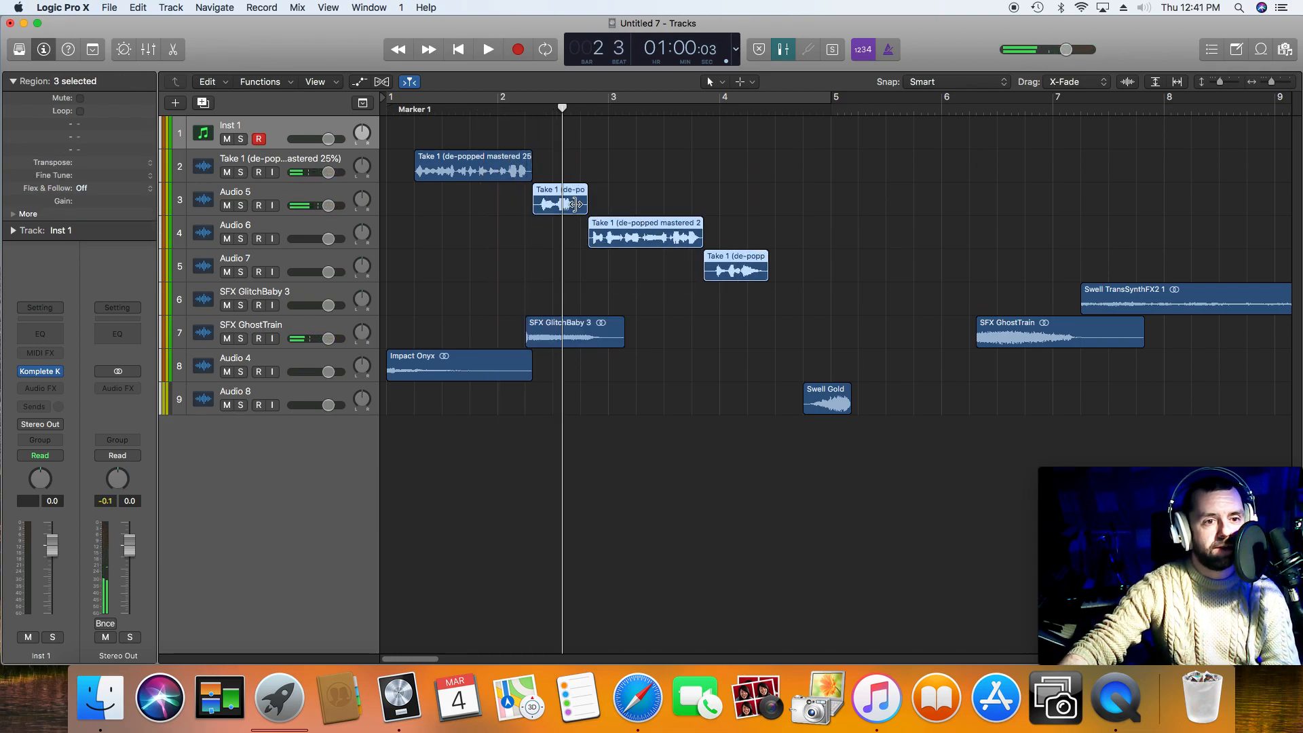
drag(575, 209, 596, 209)
click(495, 105)
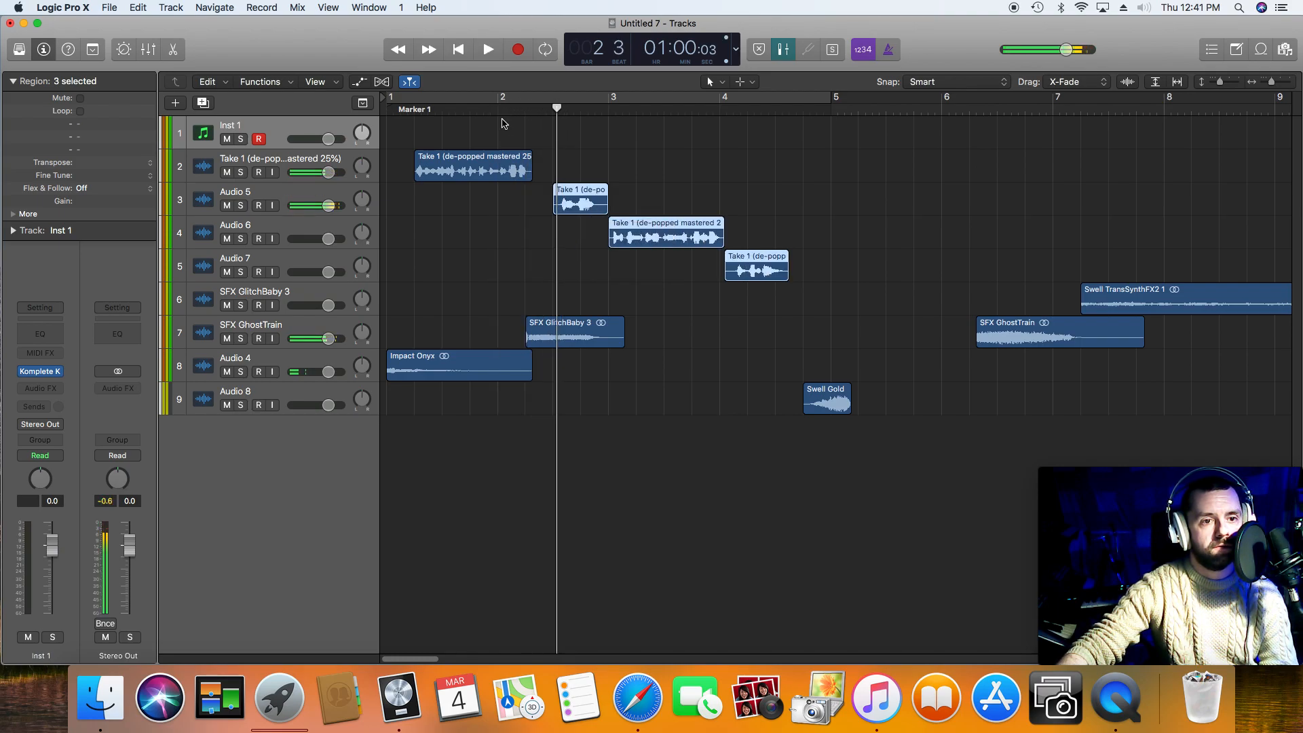
Step: Shorten SFX GlitchBaby 3 to end where the second voice phrase starts, and audition the transition
drag(625, 341, 553, 345)
click(512, 108)
key(space)
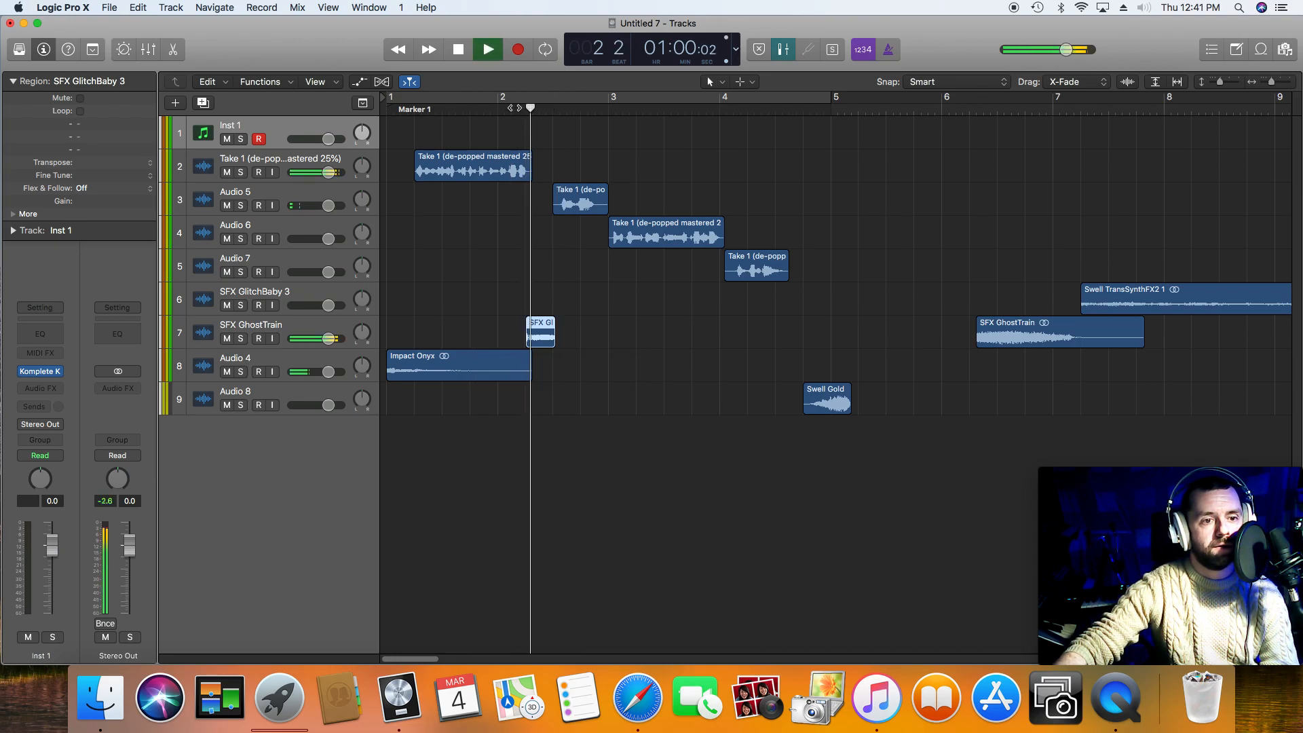
key(space)
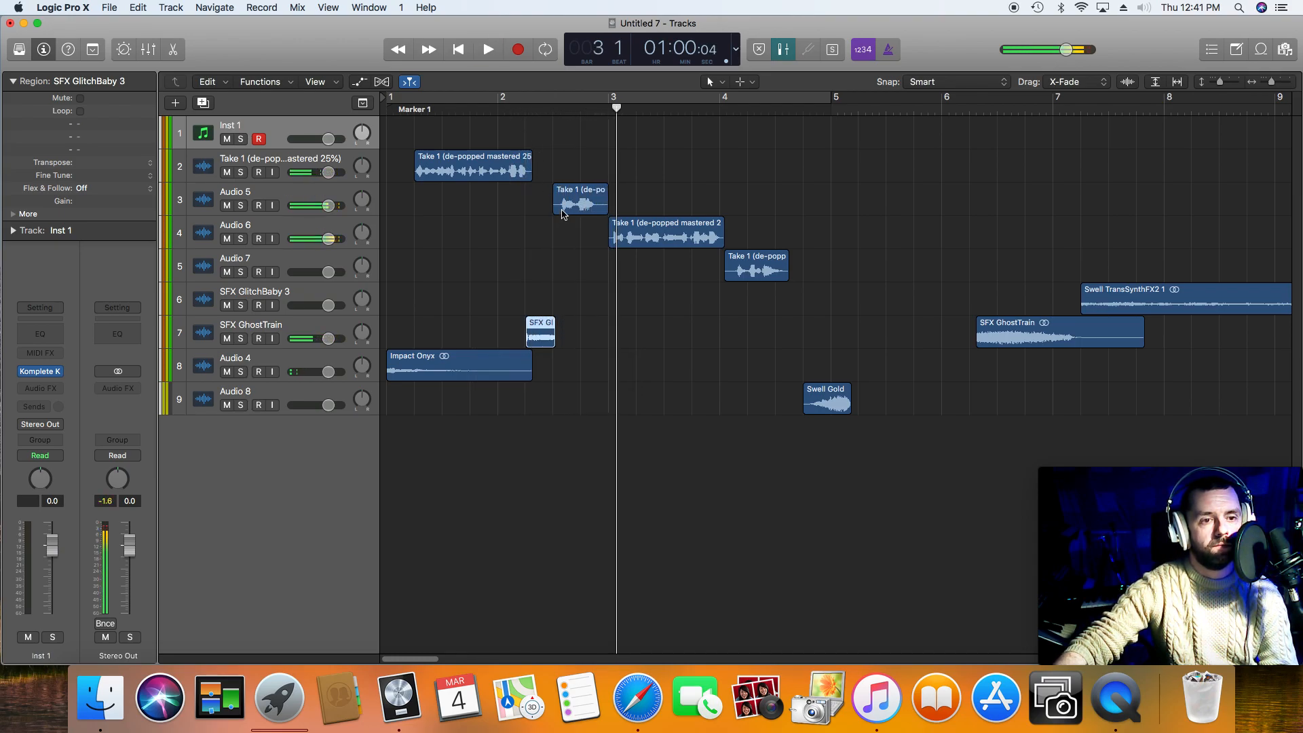
Step: Find the opening syllable of the second voice phrase on Audio 5 and split the region shortly after its onset
drag(1270, 82, 1276, 82)
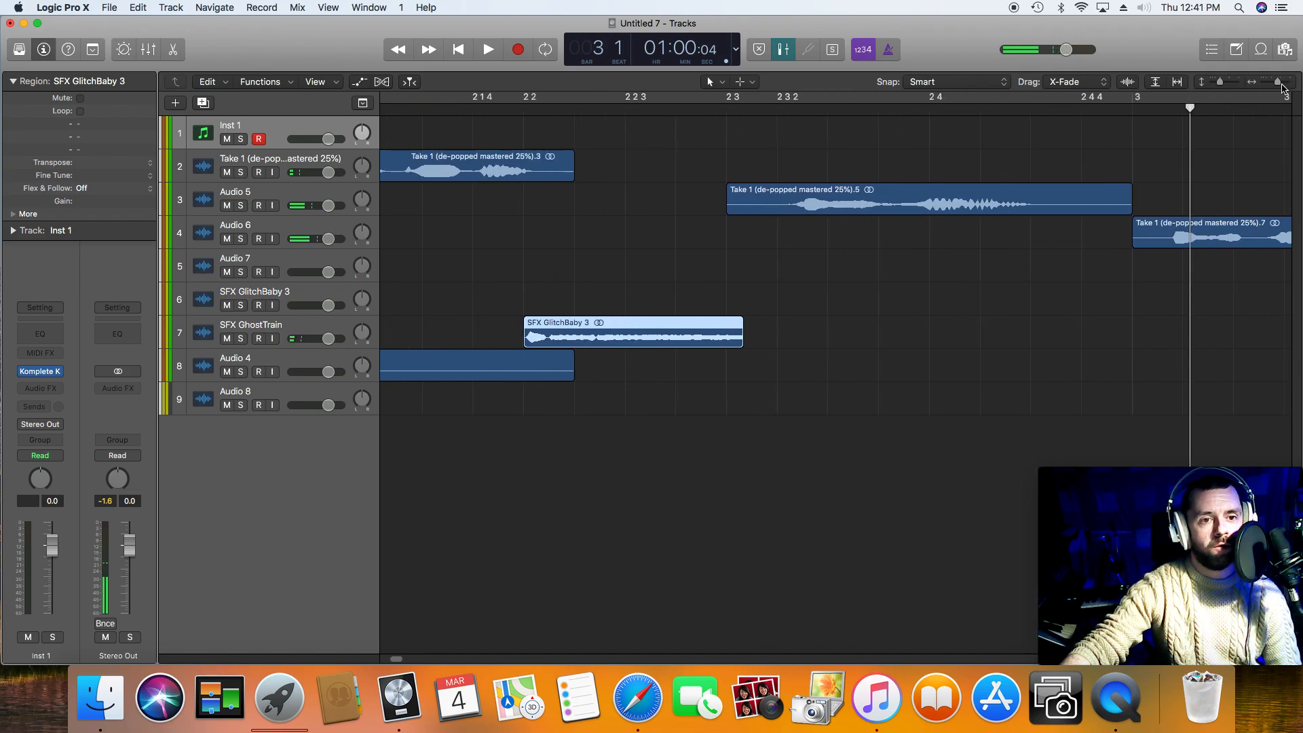
click(794, 111)
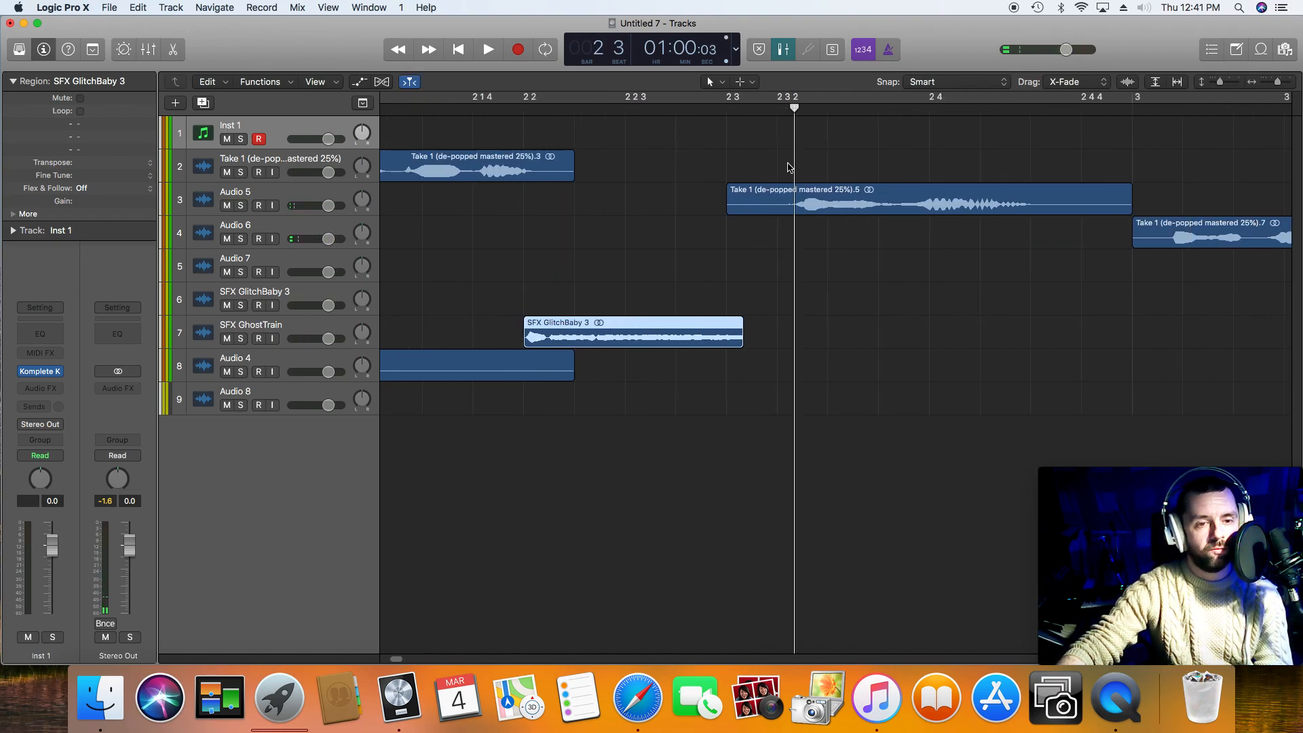
key(space)
key(space)
drag(811, 112, 818, 112)
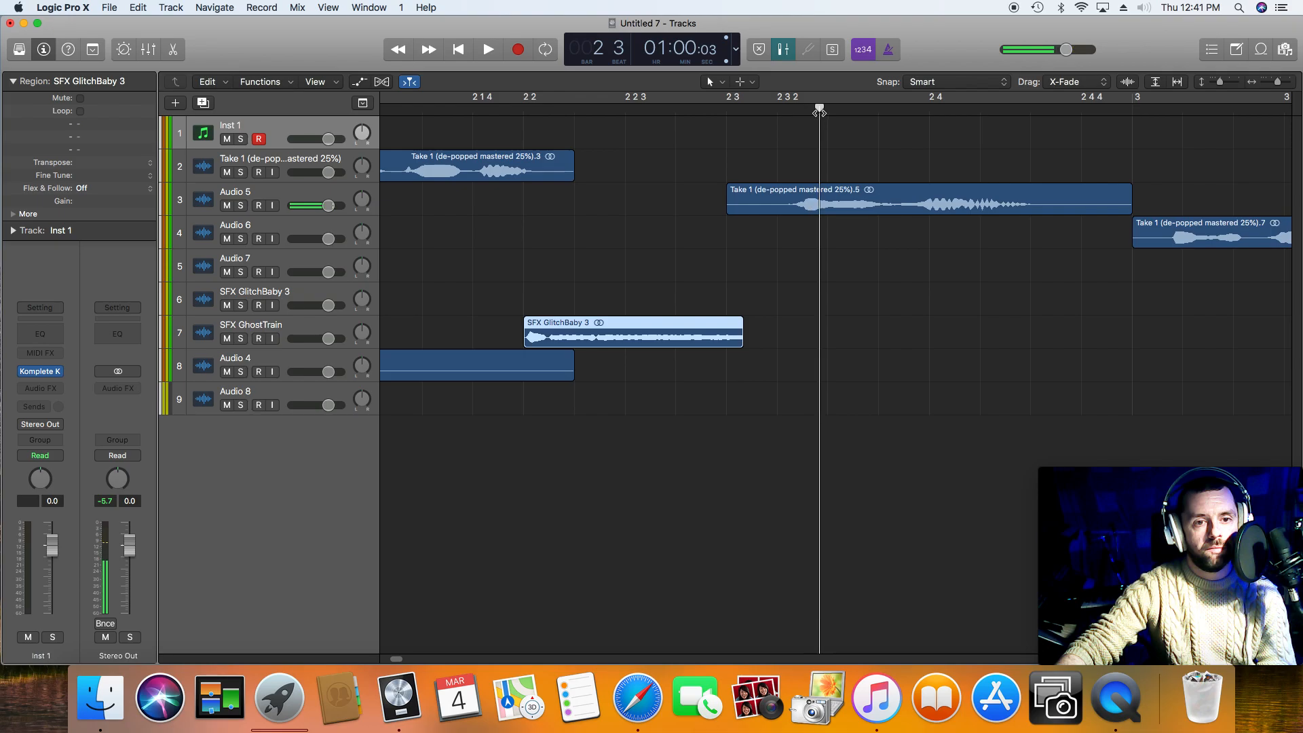
right_click(819, 205)
click(829, 211)
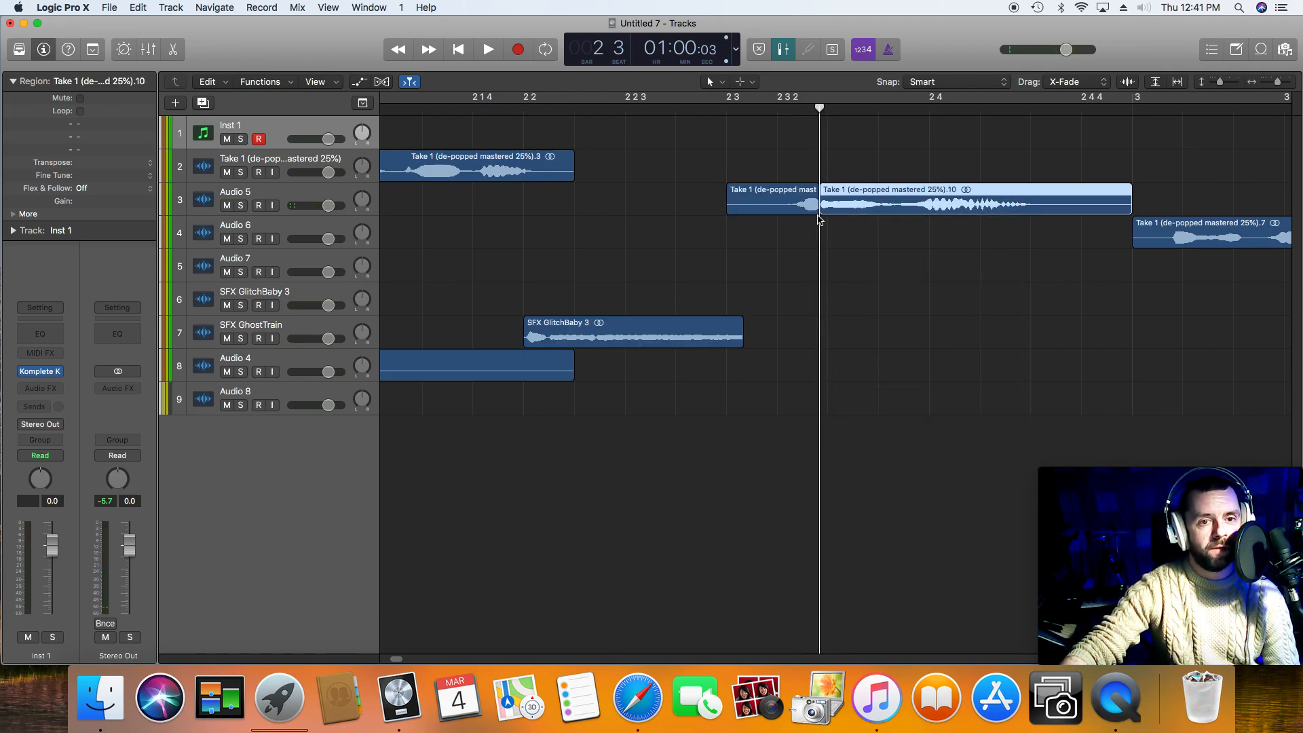
Step: Trim the silence from the second phrase's opening slice and place two shorter copies ahead of it as a stutter
drag(727, 207, 757, 204)
shift+click(762, 210)
key(space)
key(space)
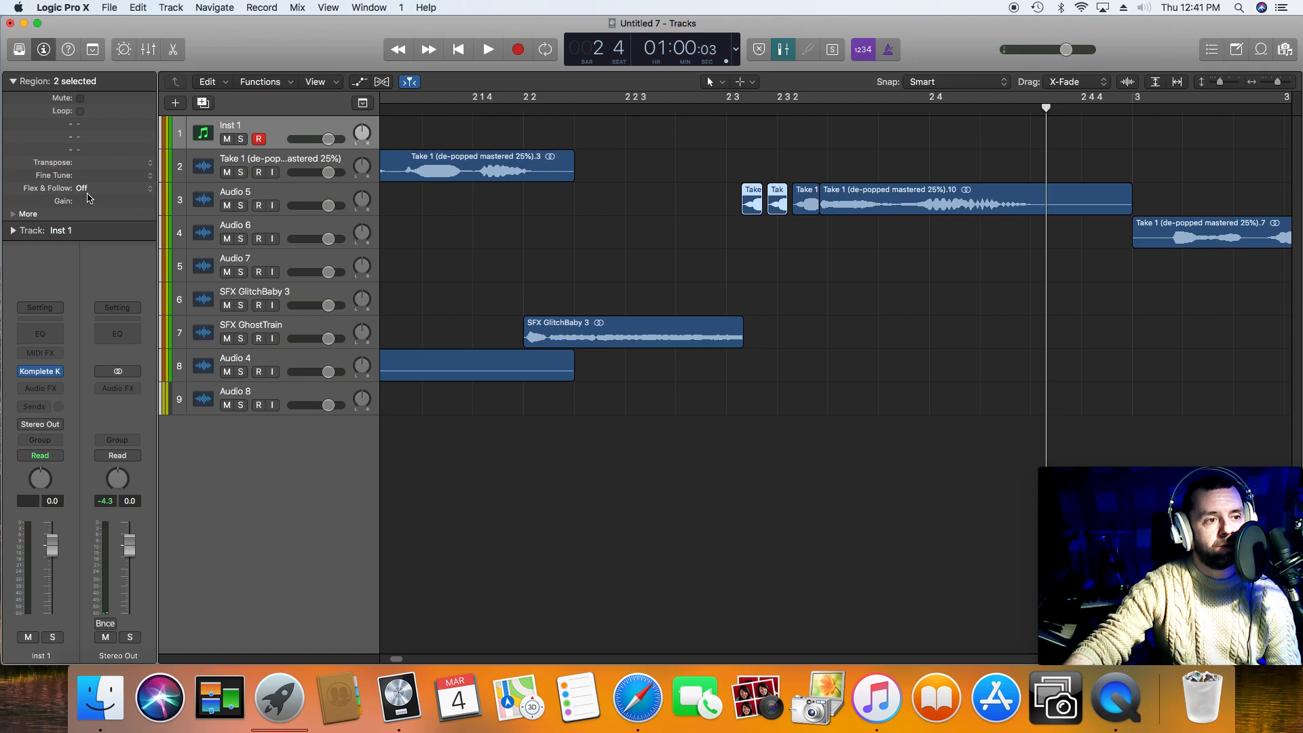
Step: Audition the stutter in the mix, and again with the Audio 5 track soloed
double_click(662, 105)
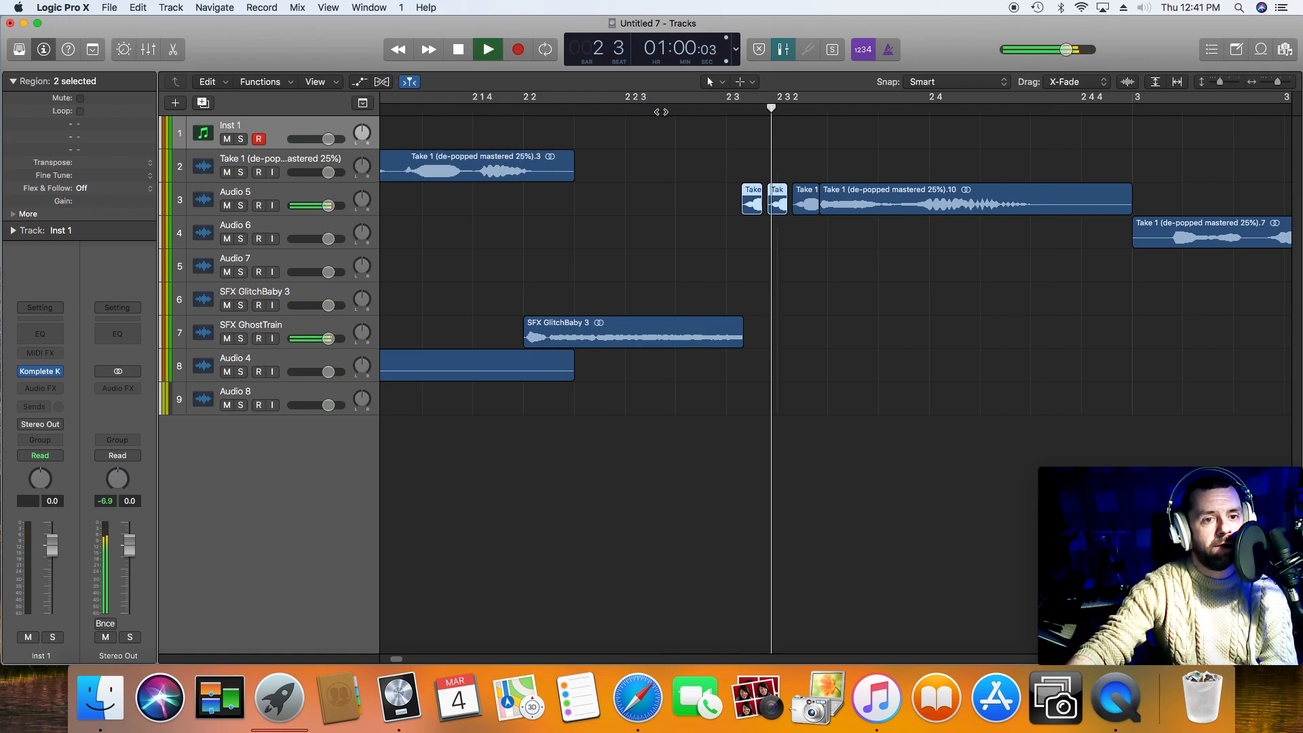
key(space)
click(239, 206)
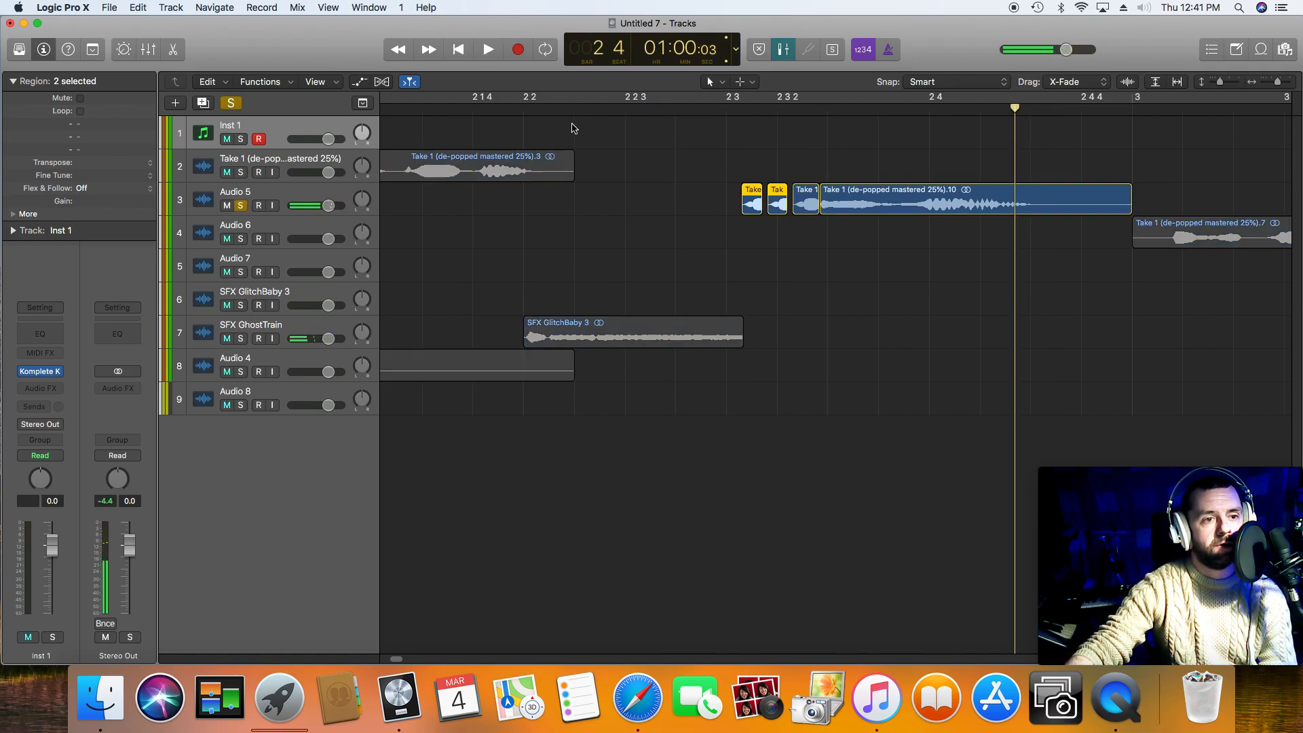
double_click(666, 106)
key(space)
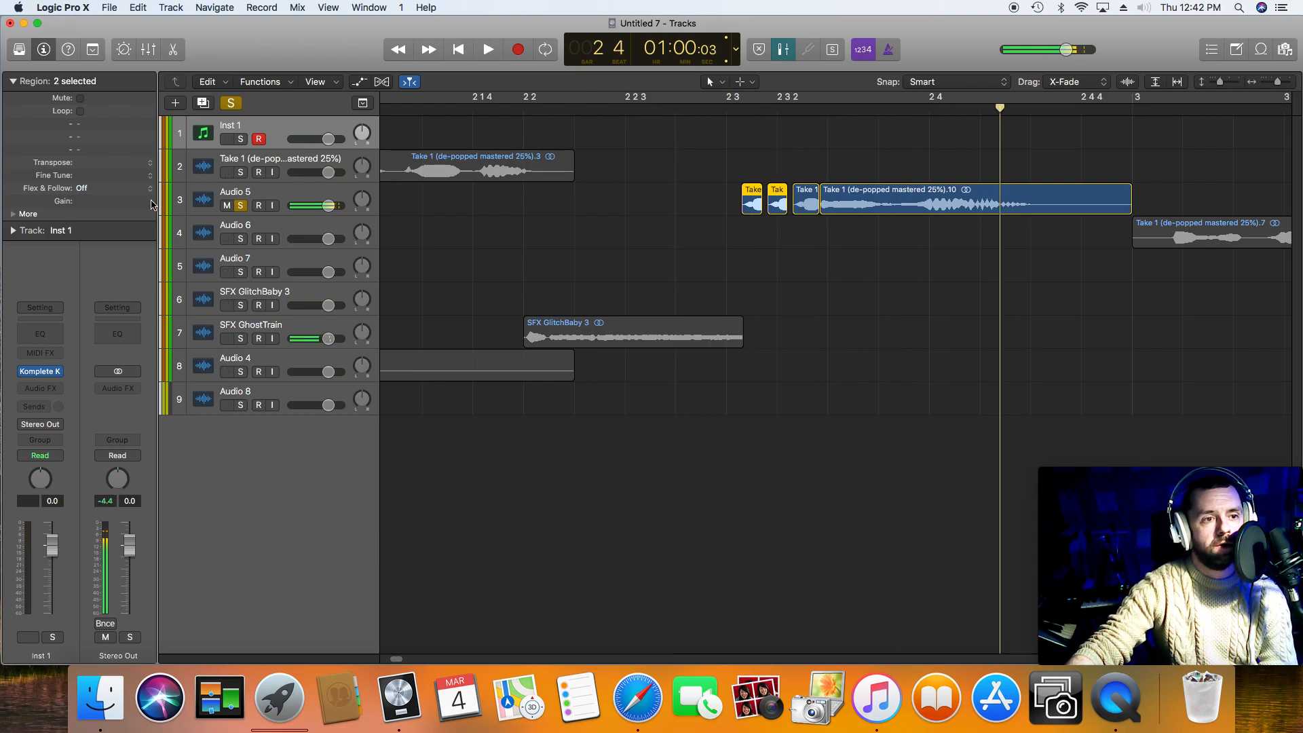
Step: Give the two copied stutter slices a fade-in of 1 and a fade-out of 1
click(16, 215)
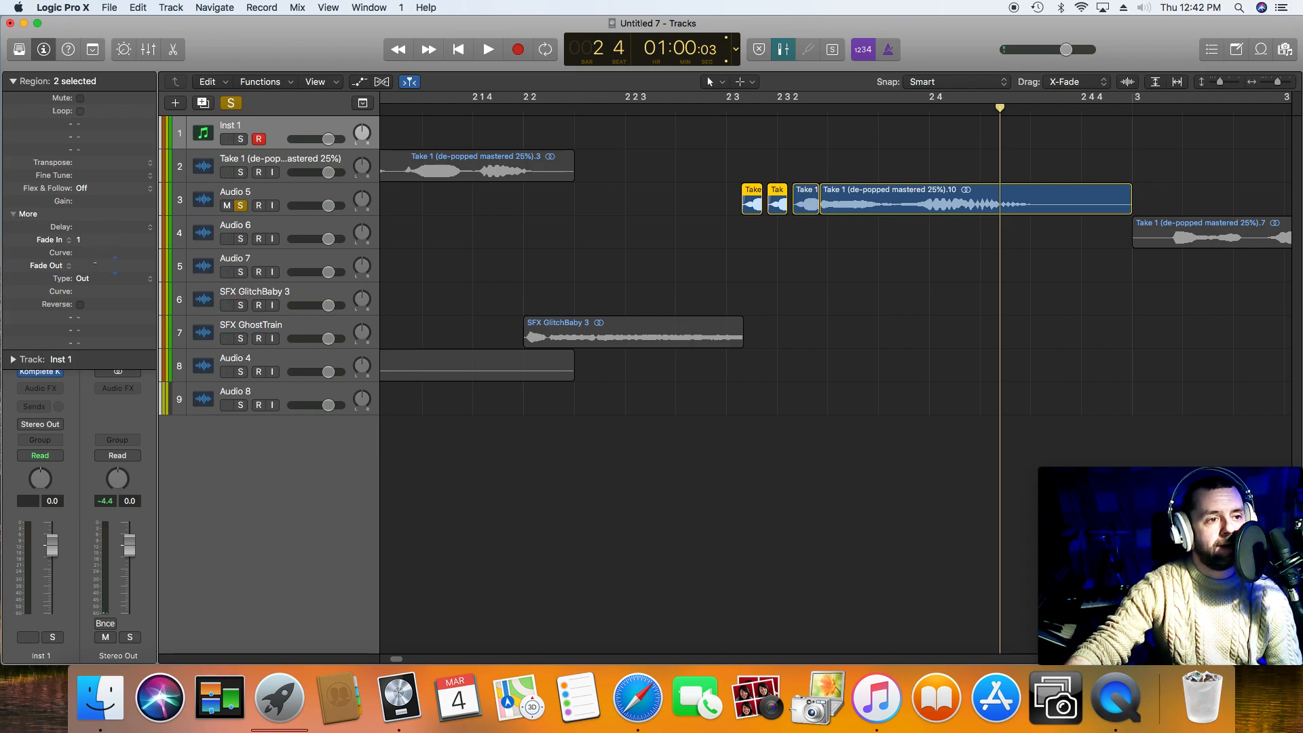
drag(1221, 82, 1288, 82)
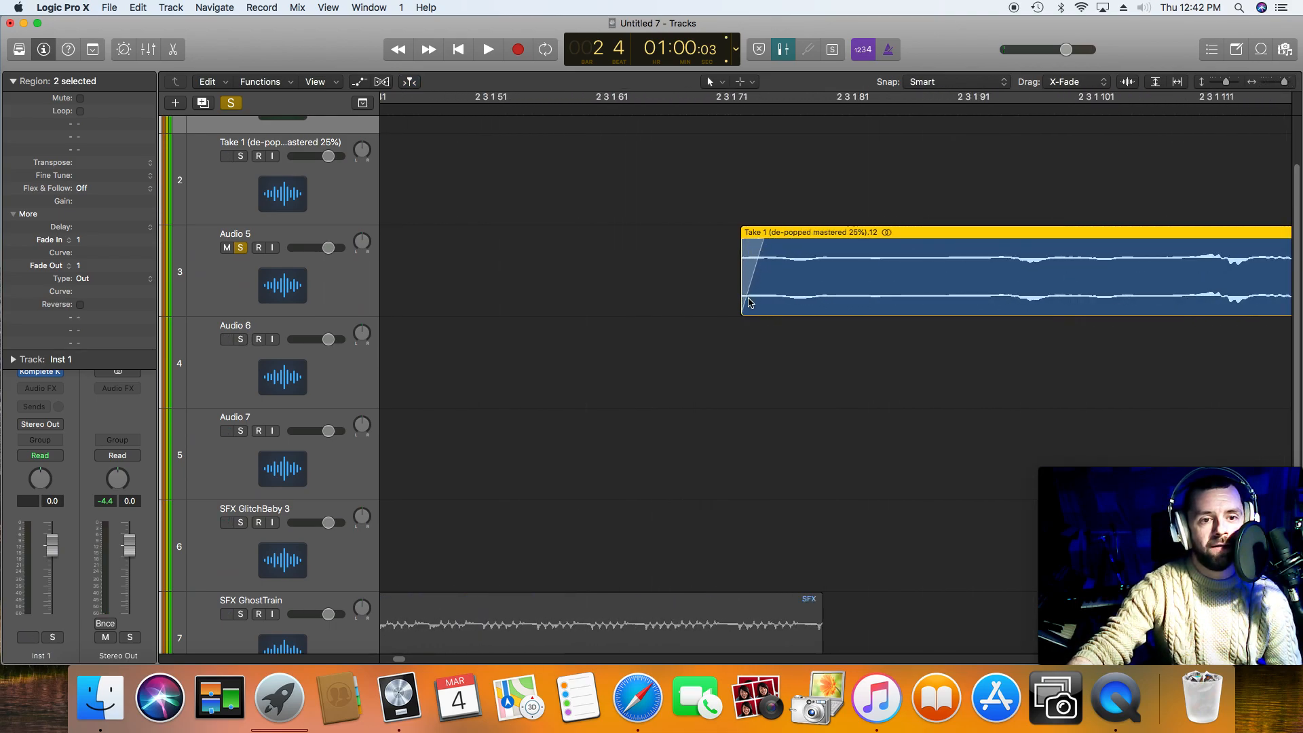
drag(1285, 82, 1257, 95)
Step: Unsolo the Audio 5 track and play the faded stutter together with the other tracks
click(240, 248)
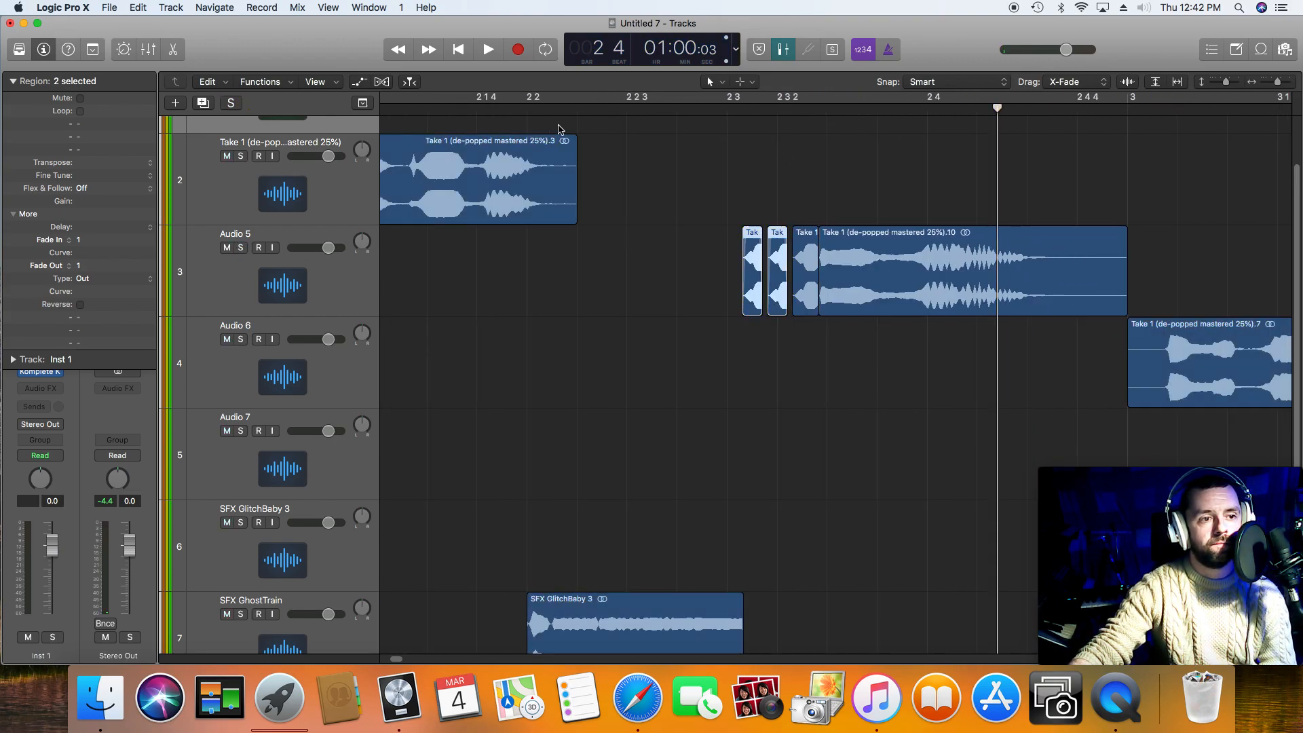
click(615, 115)
key(space)
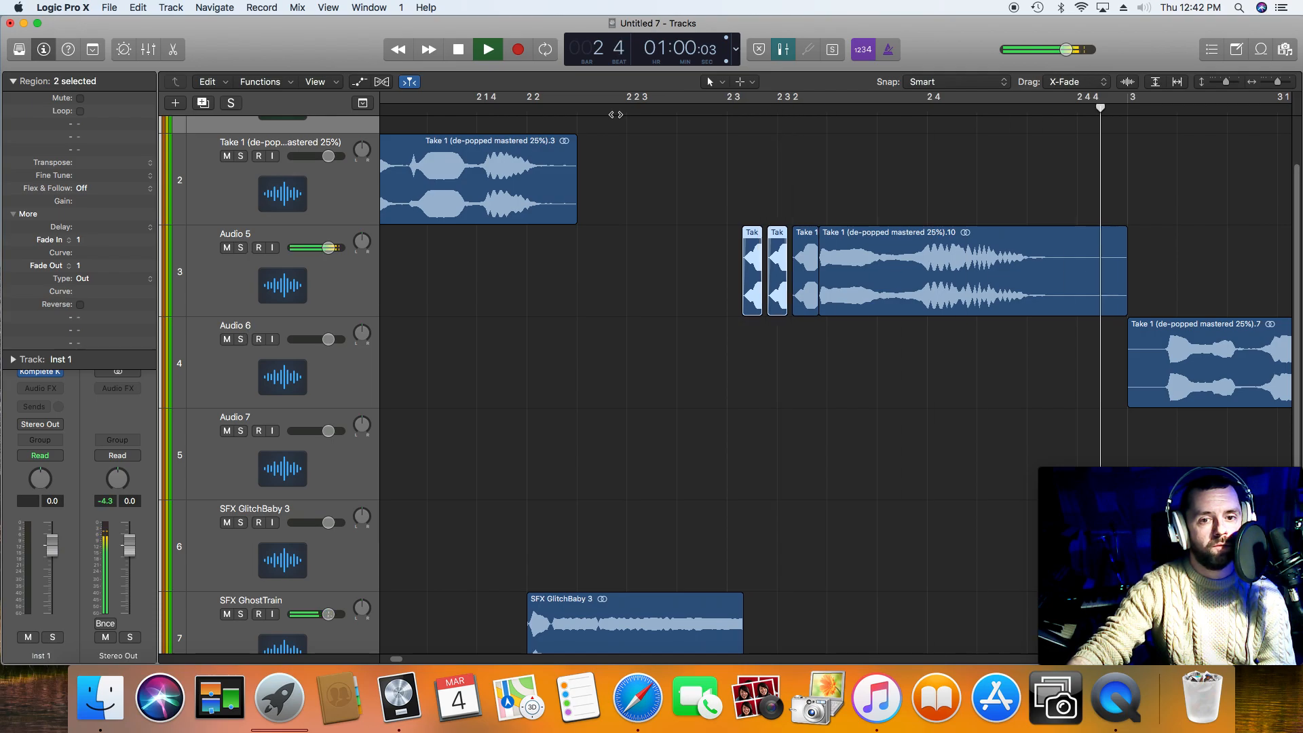
key(space)
Step: Play the arrangement from the beginning through the third voice phrase to check the stutter and effects
drag(1276, 84, 1269, 86)
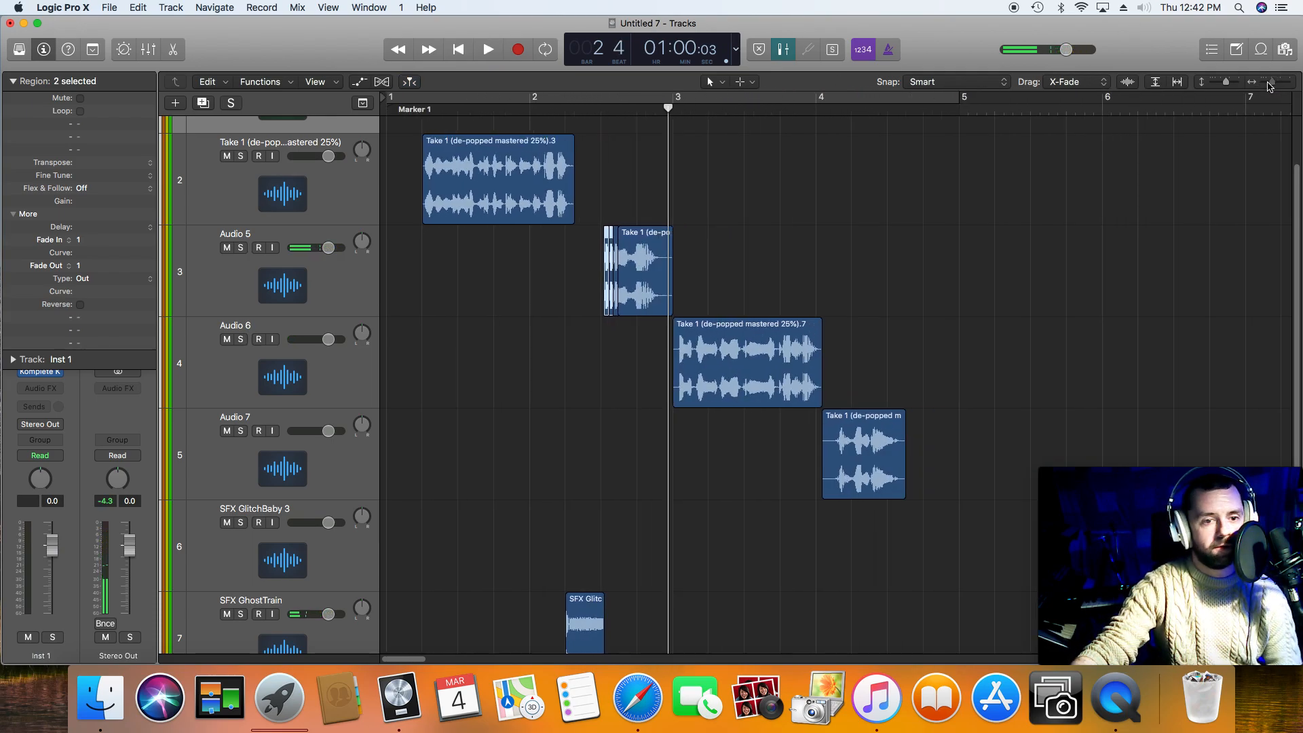
click(459, 51)
key(space)
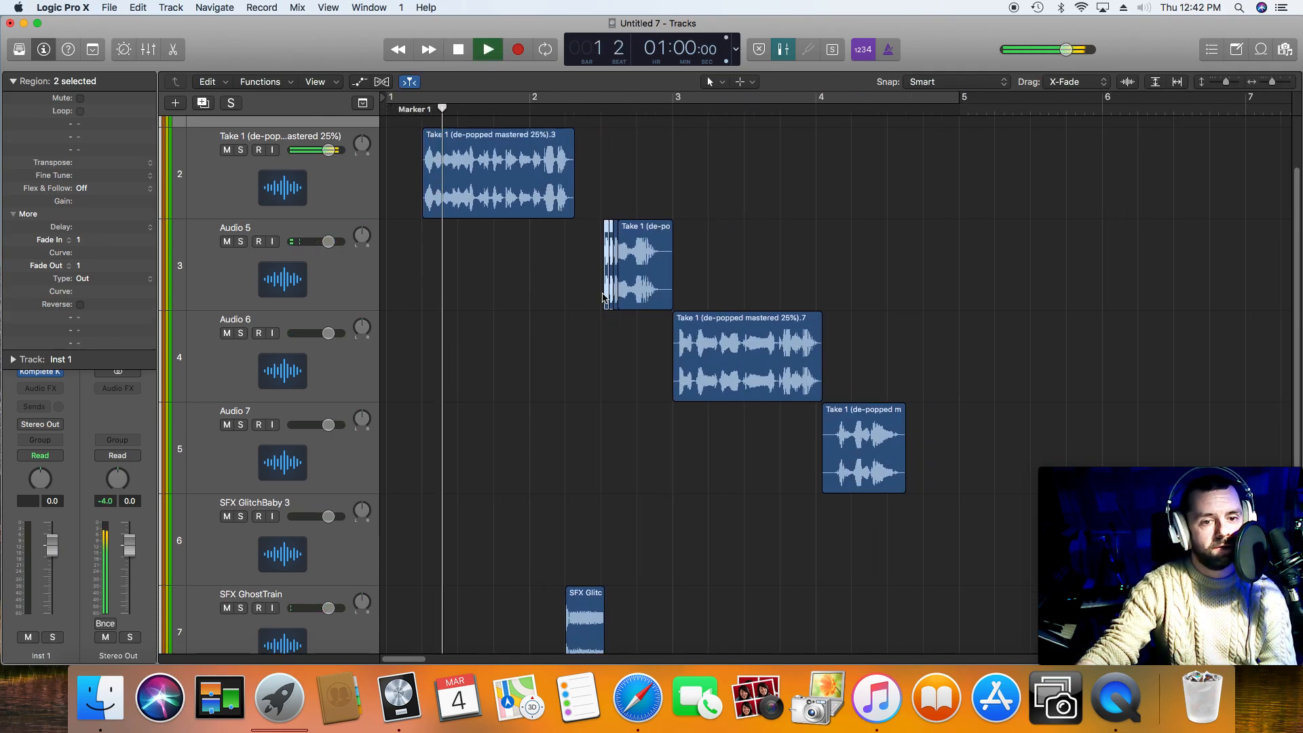
drag(1225, 82, 1223, 82)
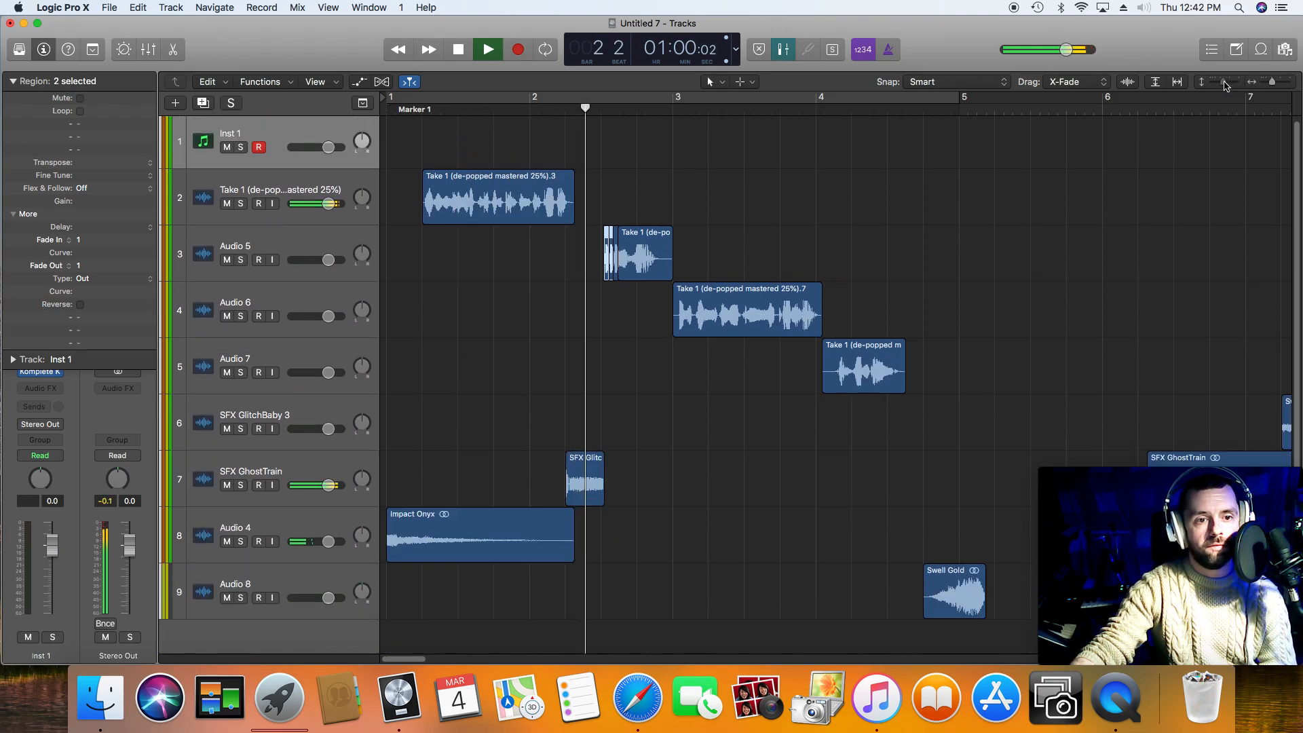
key(space)
key(space)
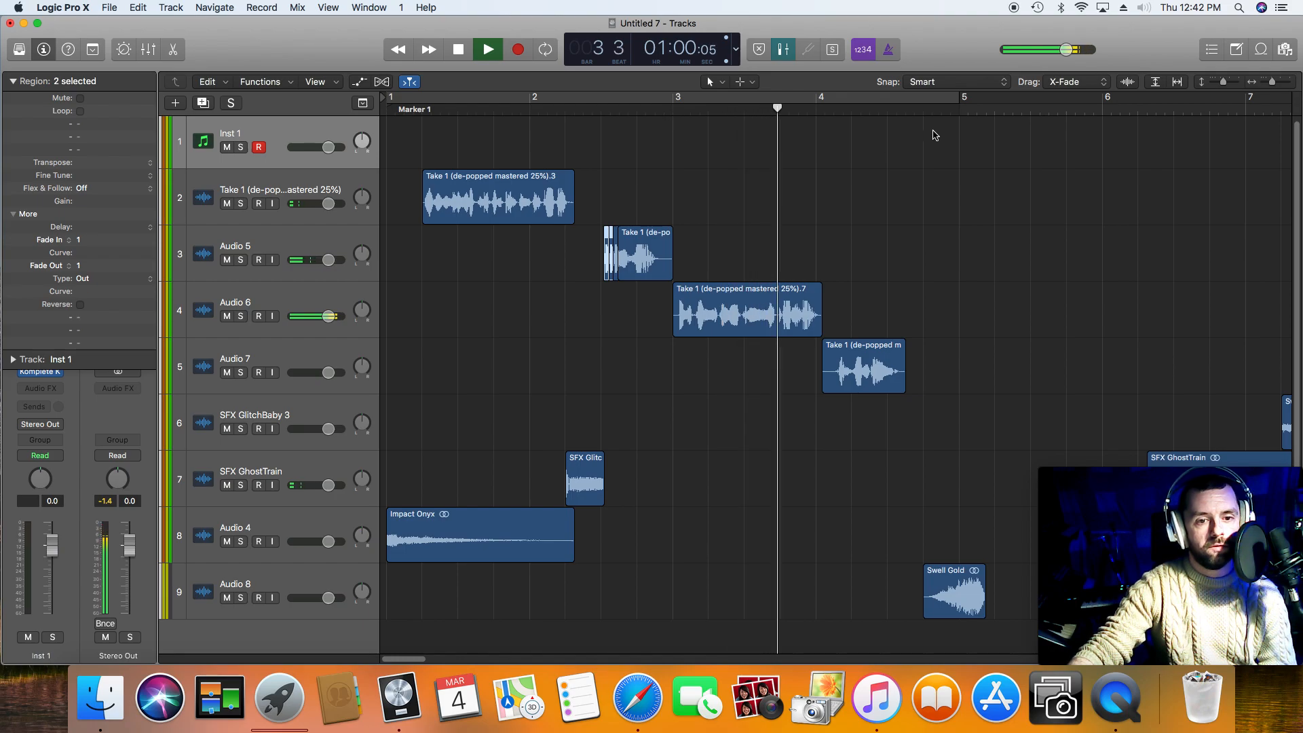
key(space)
Step: Audition SFX GhostTrain and move it to just before bar 3, near the end of the second voice phrase
drag(1271, 82, 1221, 82)
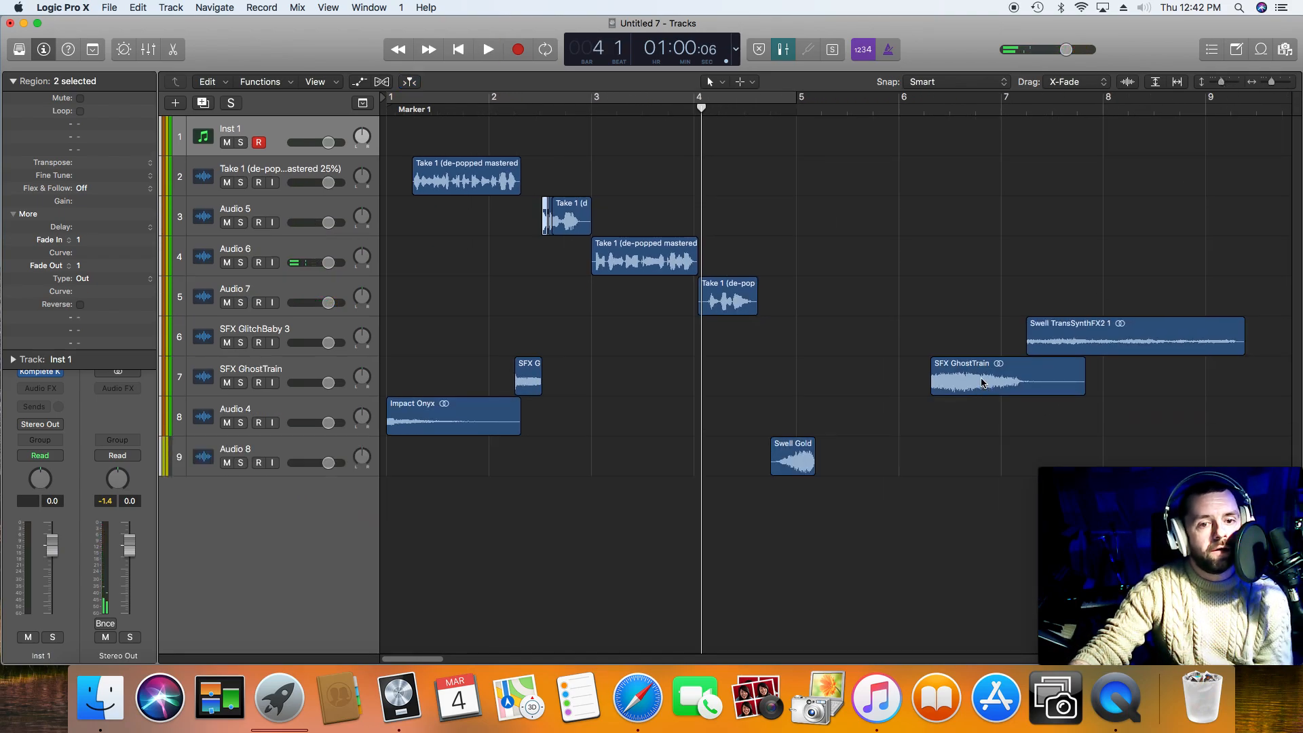
click(918, 110)
key(space)
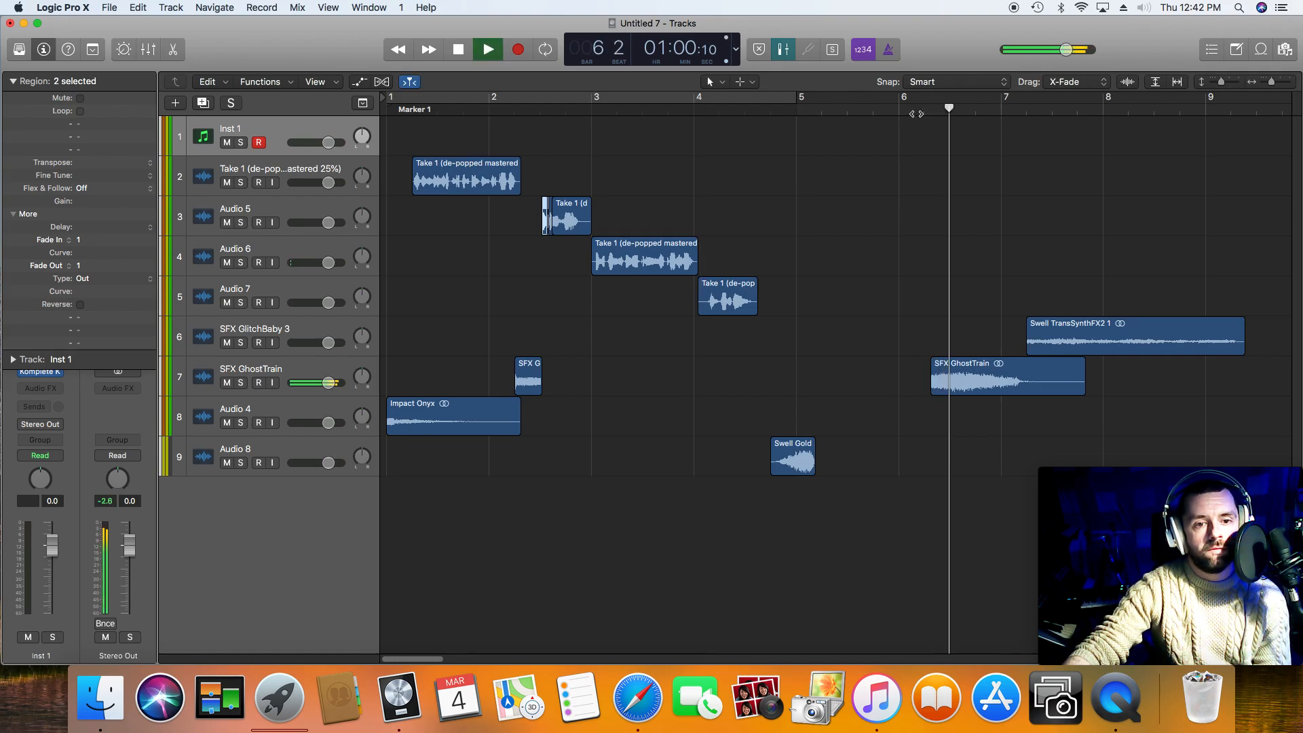
key(space)
drag(951, 385, 597, 370)
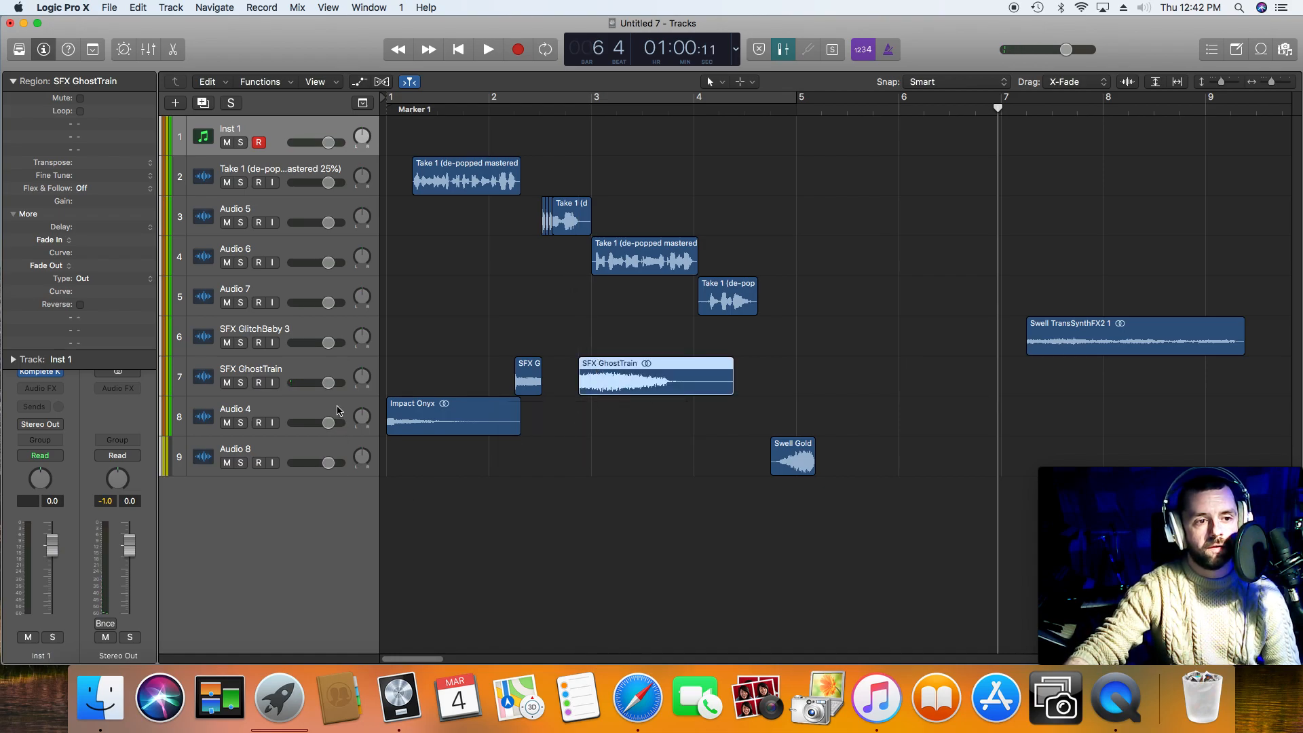
Step: Add a new audio track, move SFX GhostTrain onto it, and audition from the end of the first phrase
click(331, 368)
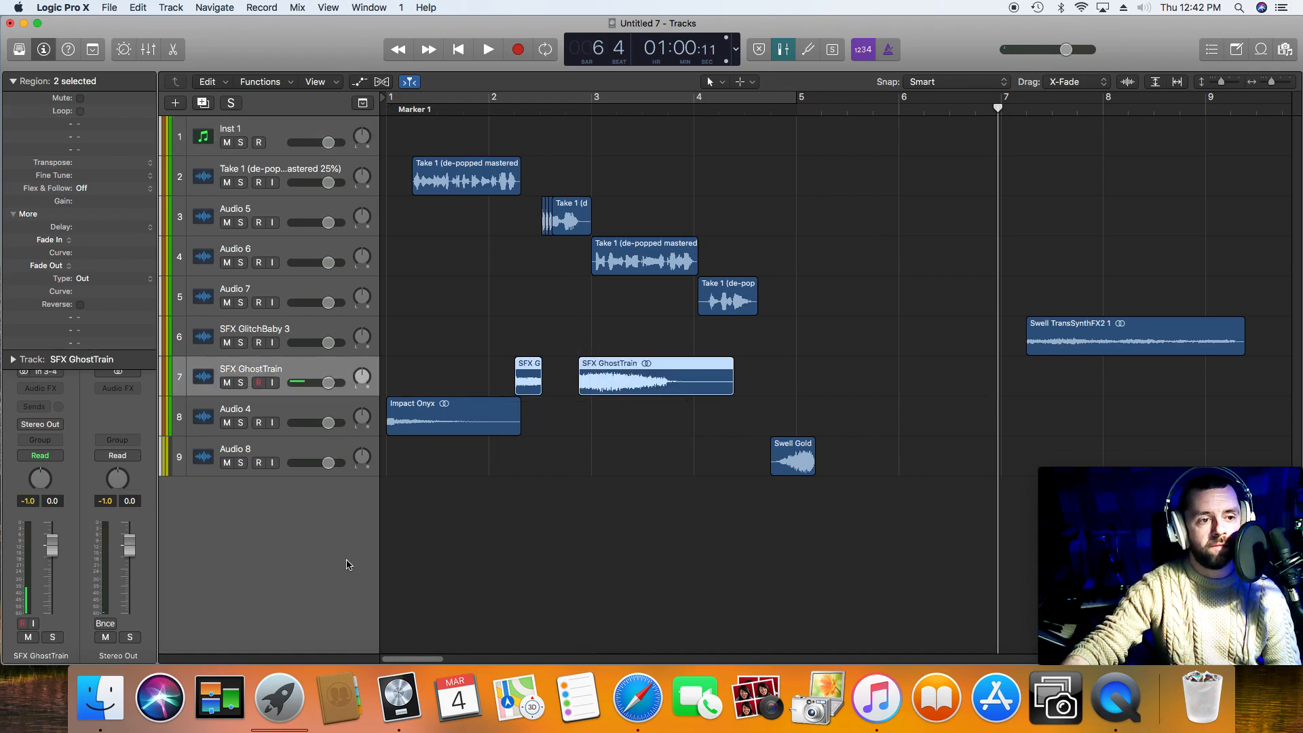
double_click(332, 515)
drag(634, 387, 629, 493)
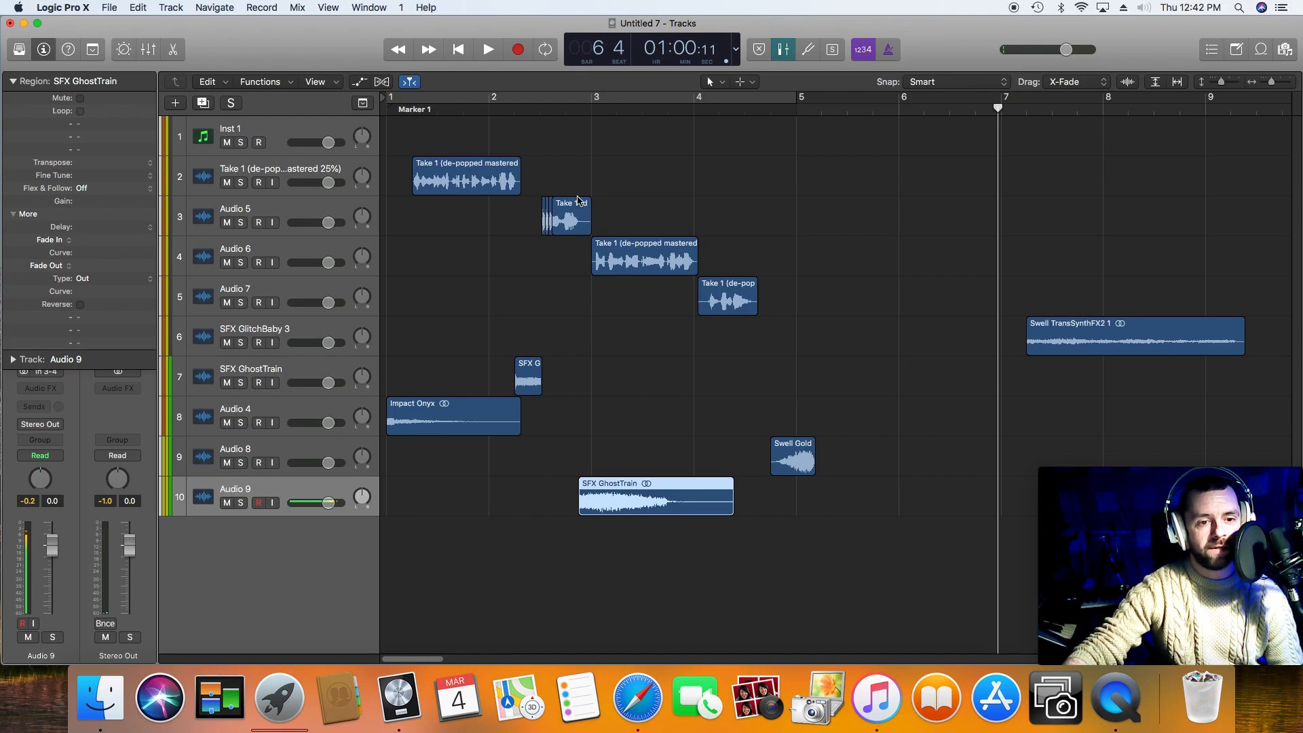
click(518, 112)
key(space)
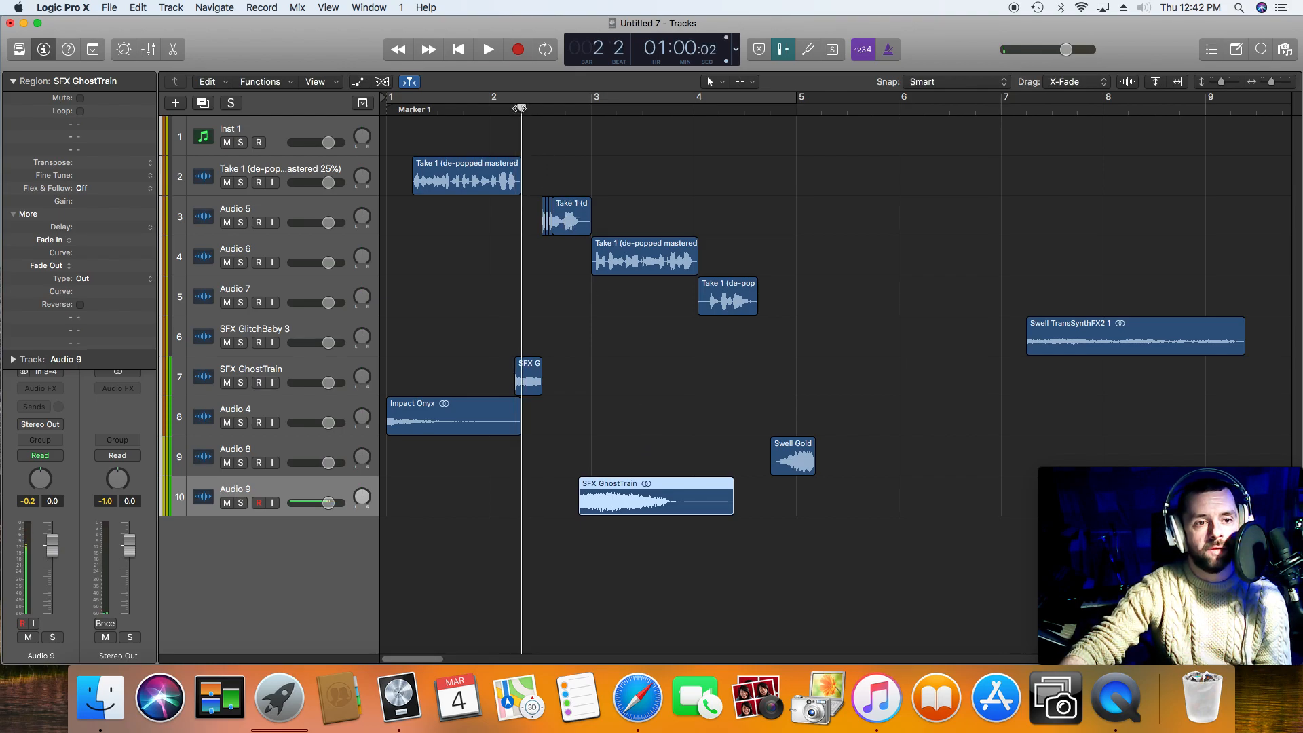
key(space)
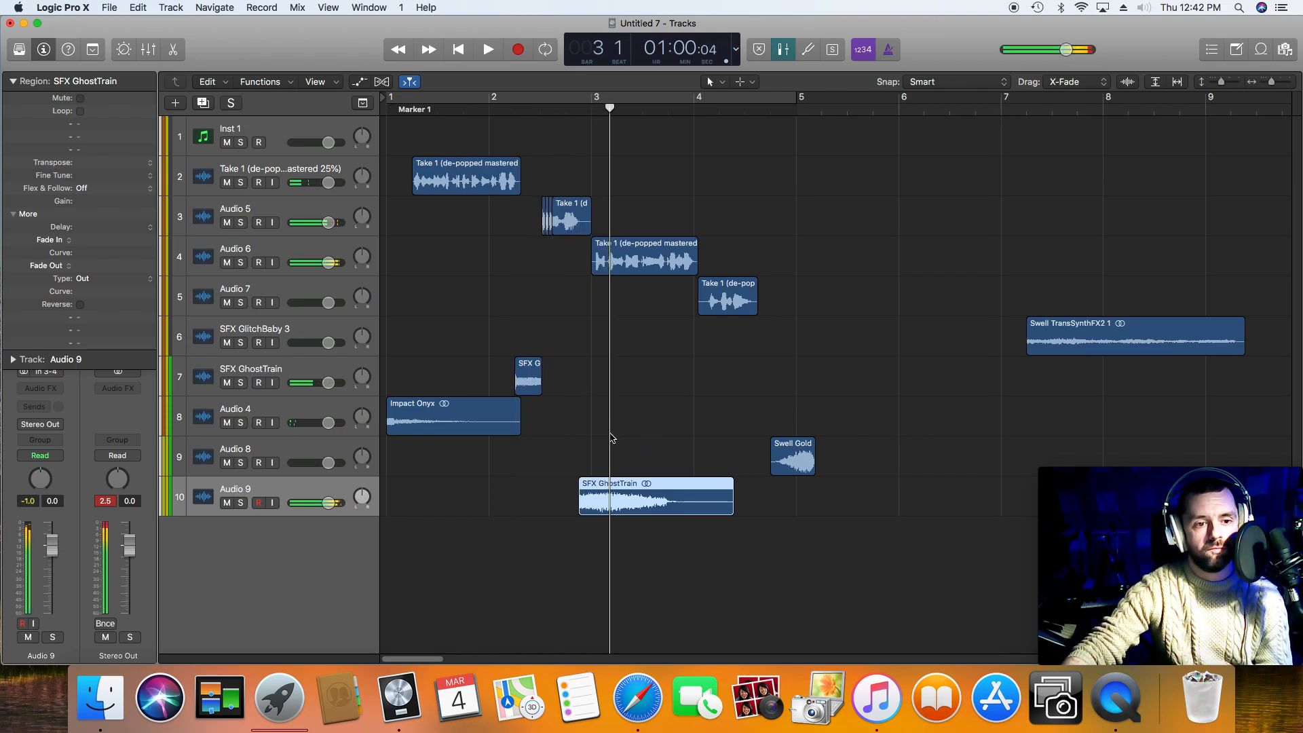
Step: Nudge SFX GhostTrain slightly earlier to start as the second phrase's audio fades, and play the arrangement from the beginning
click(1272, 84)
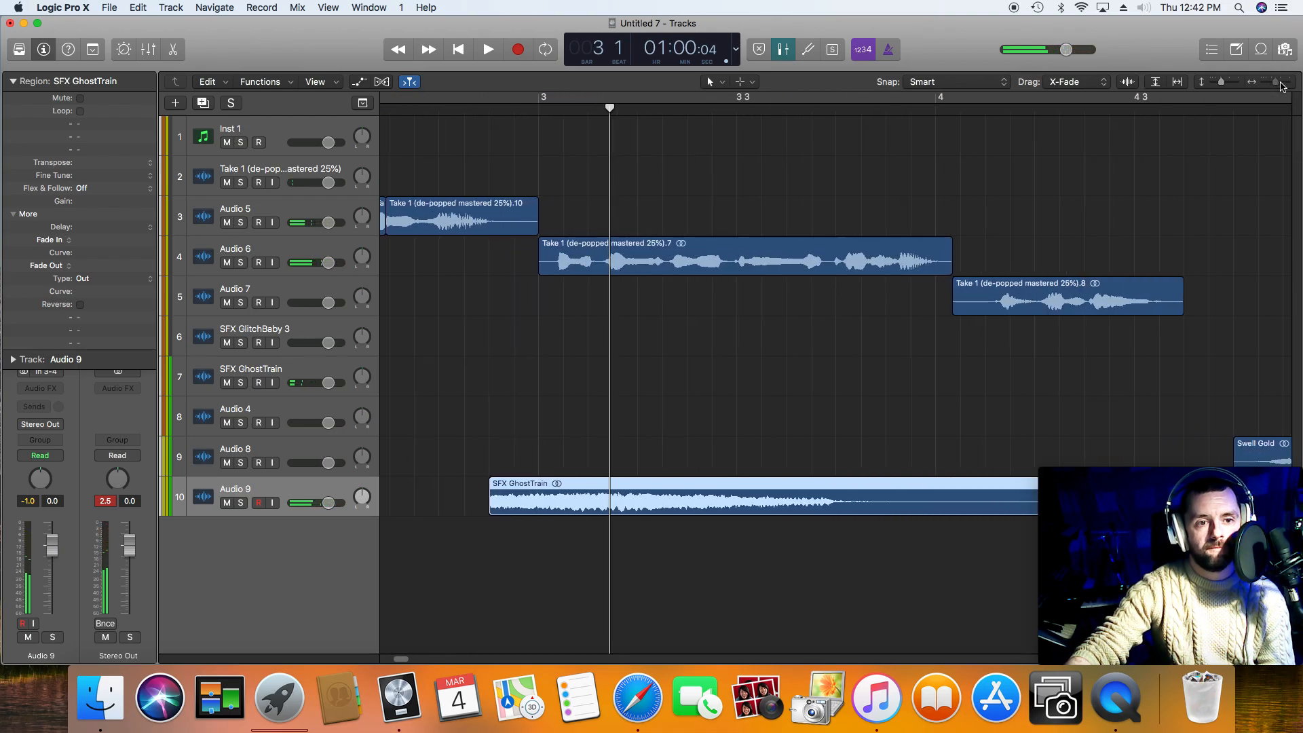
click(473, 113)
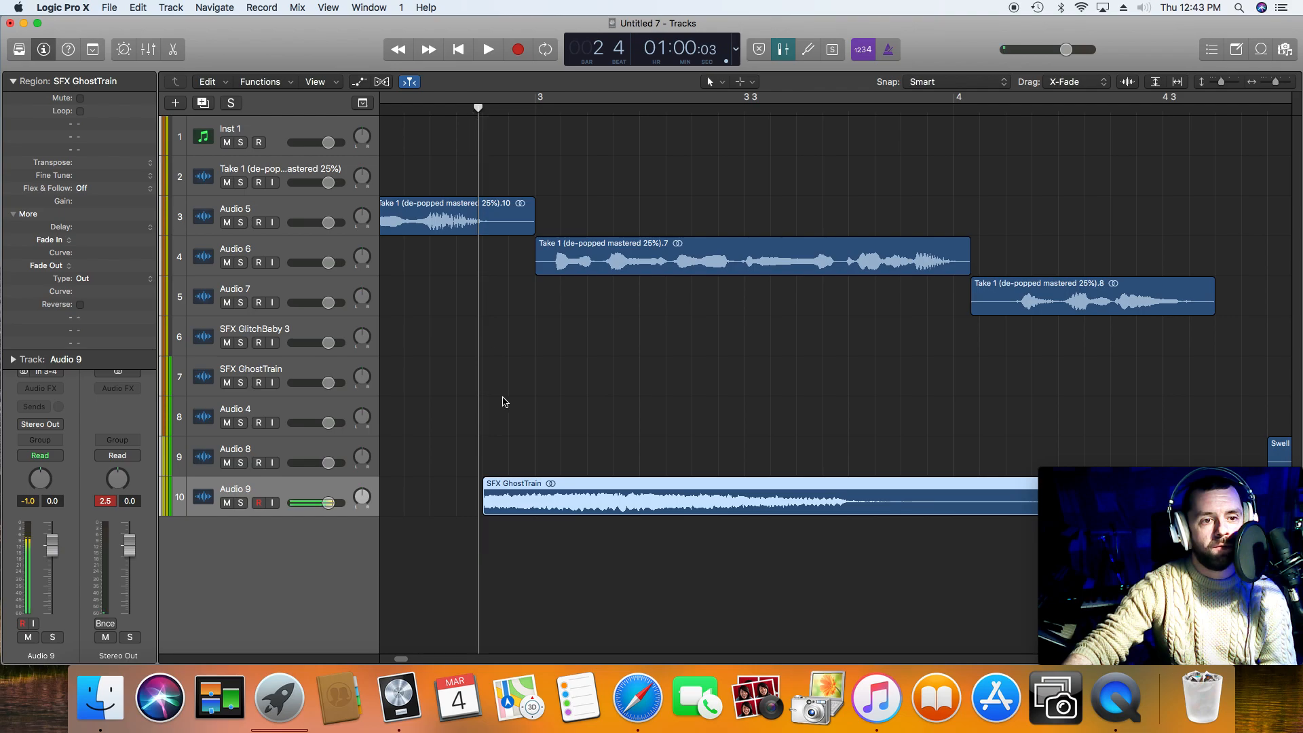
drag(537, 506, 533, 505)
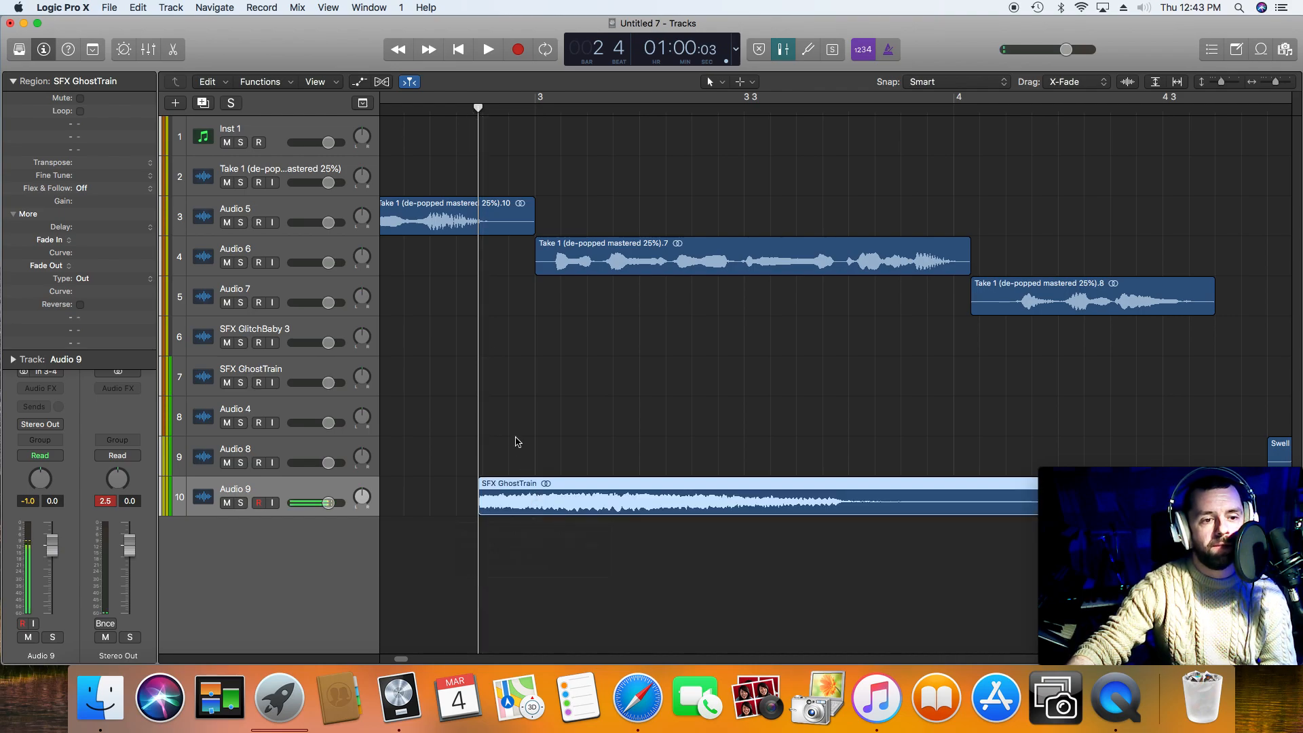
click(406, 53)
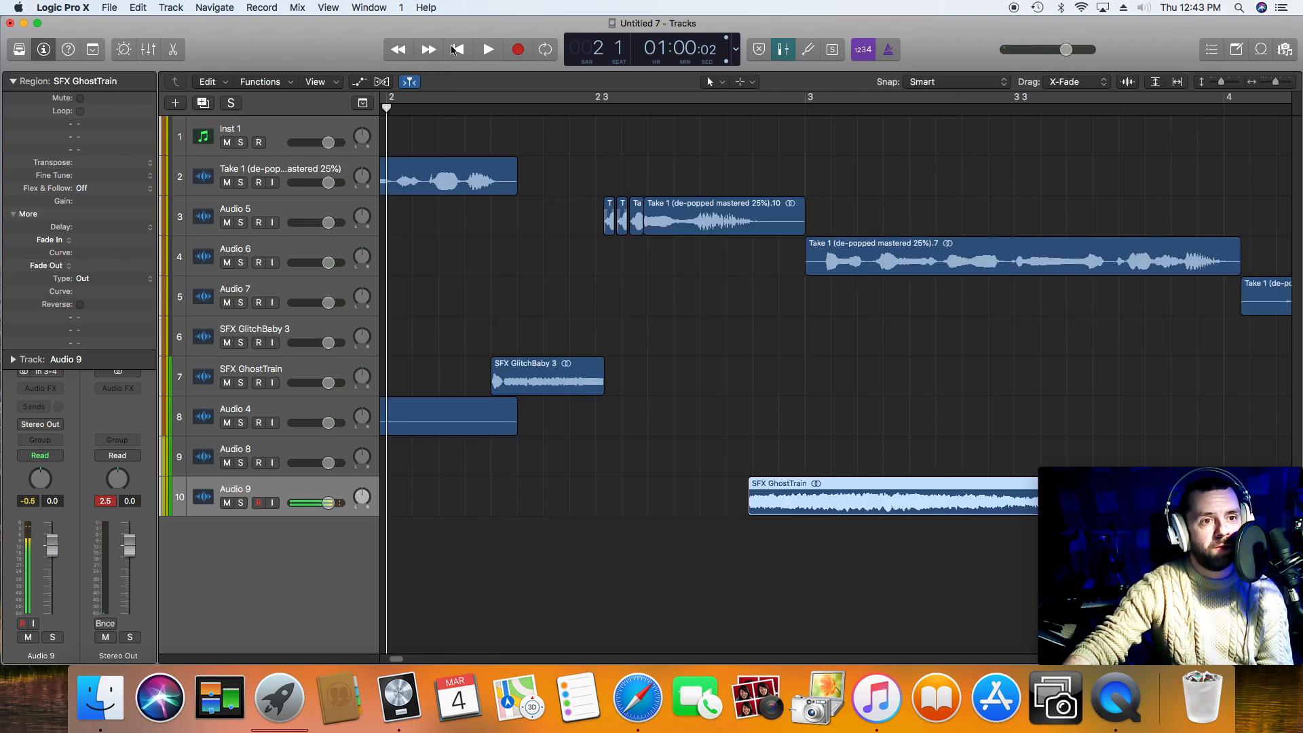
click(1282, 82)
drag(1278, 82, 1272, 82)
key(space)
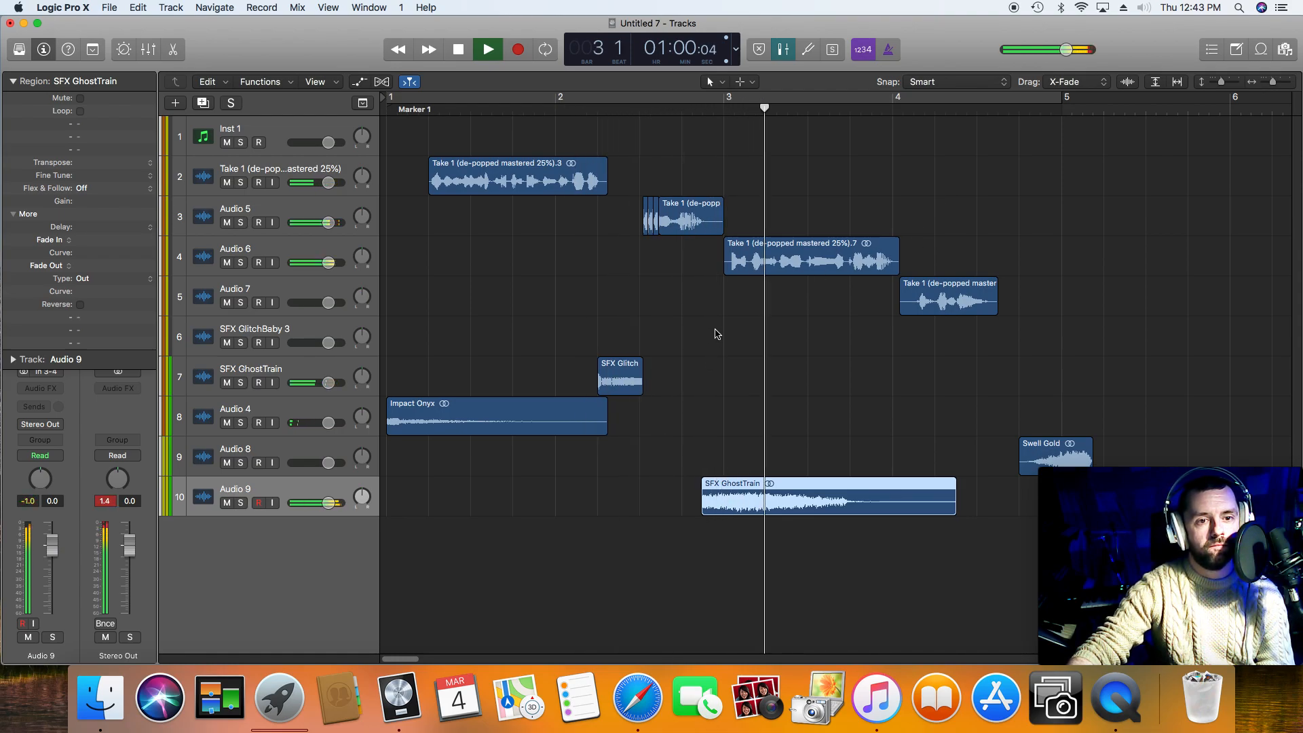
Step: Move the third and fourth voice phrases together about half a bar later, and play from the second phrase to check the gap
key(space)
drag(871, 200, 925, 301)
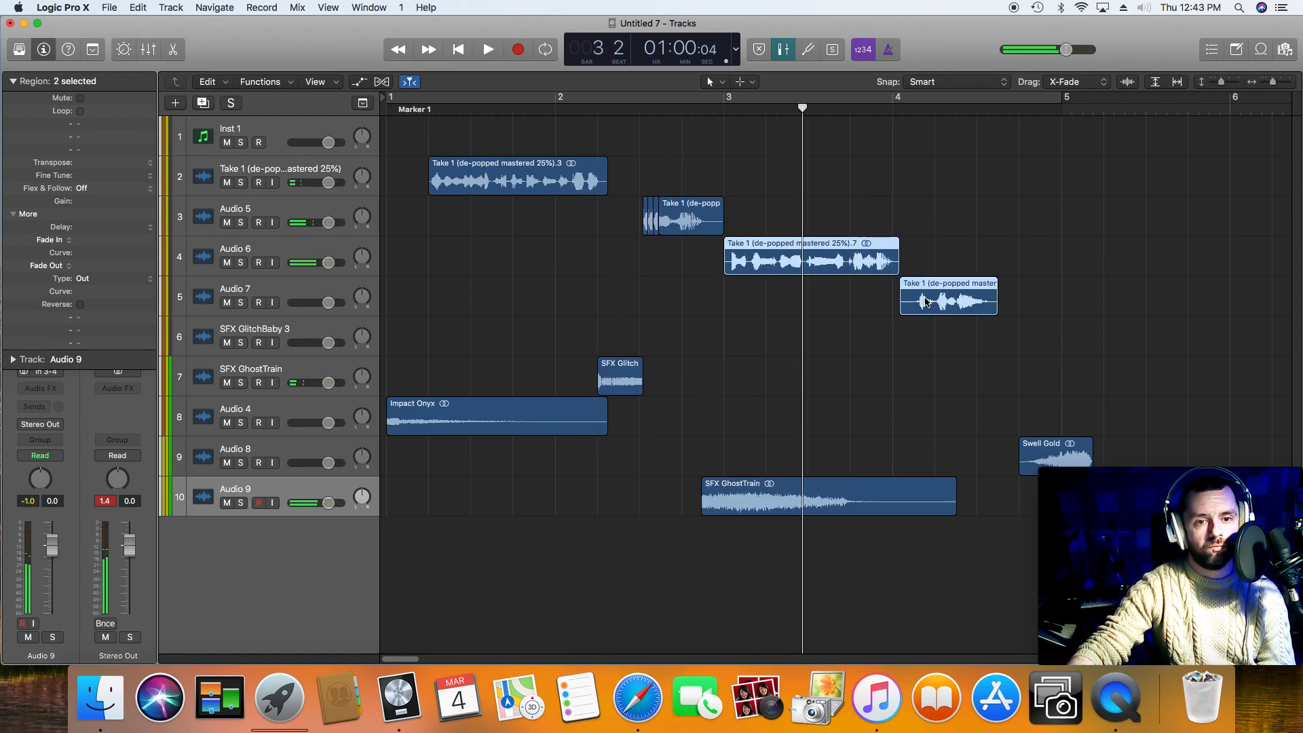
drag(818, 272, 897, 283)
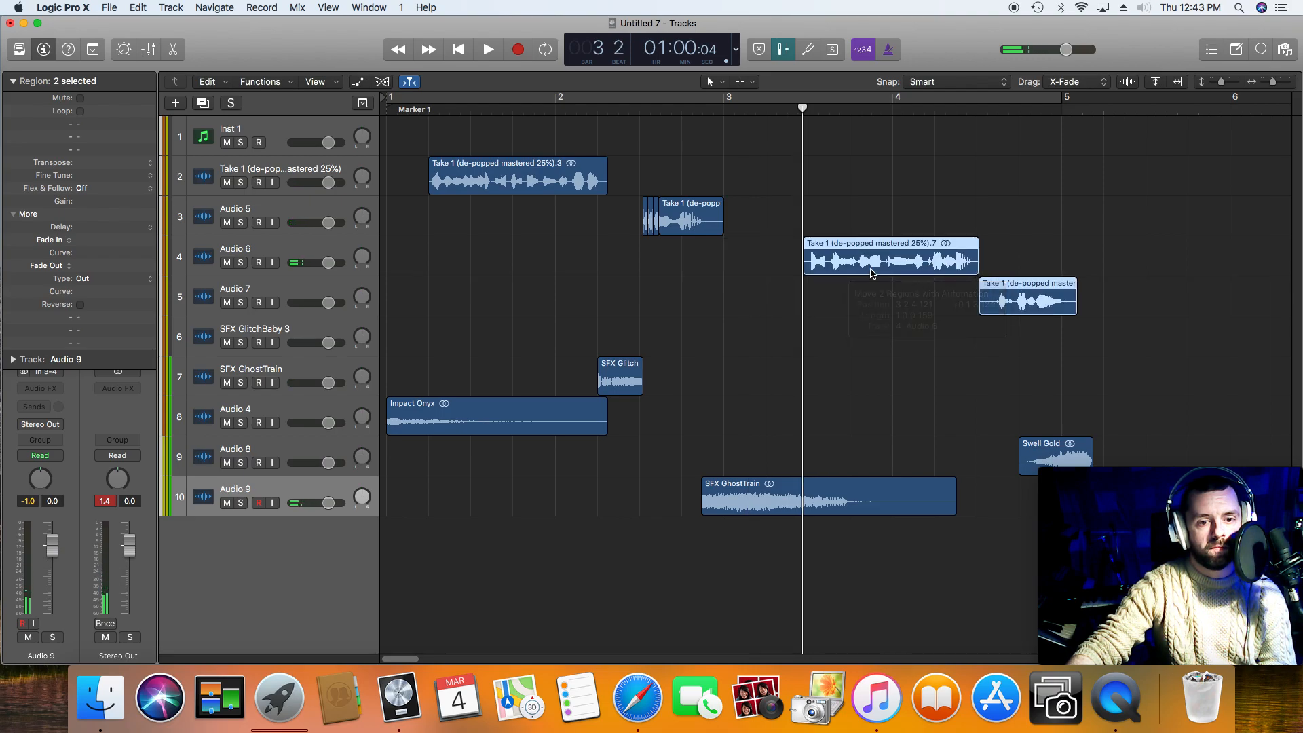
click(679, 106)
key(space)
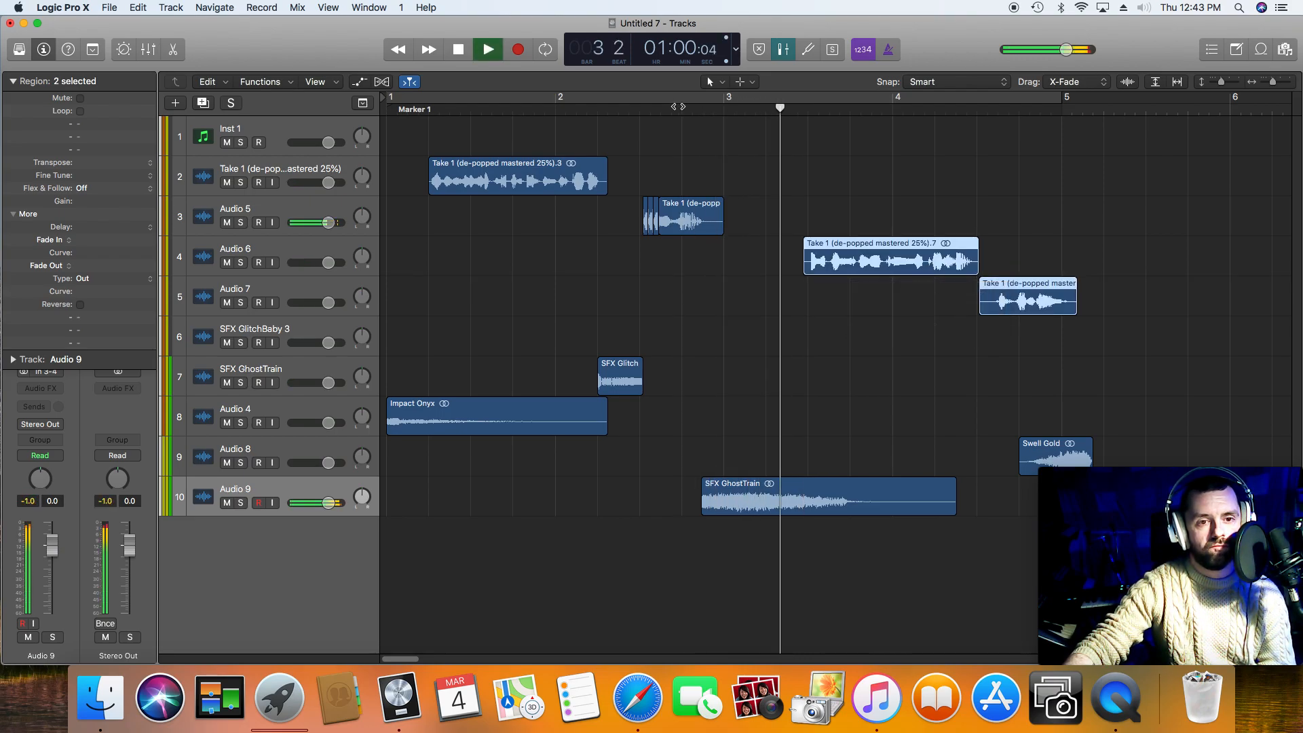
key(space)
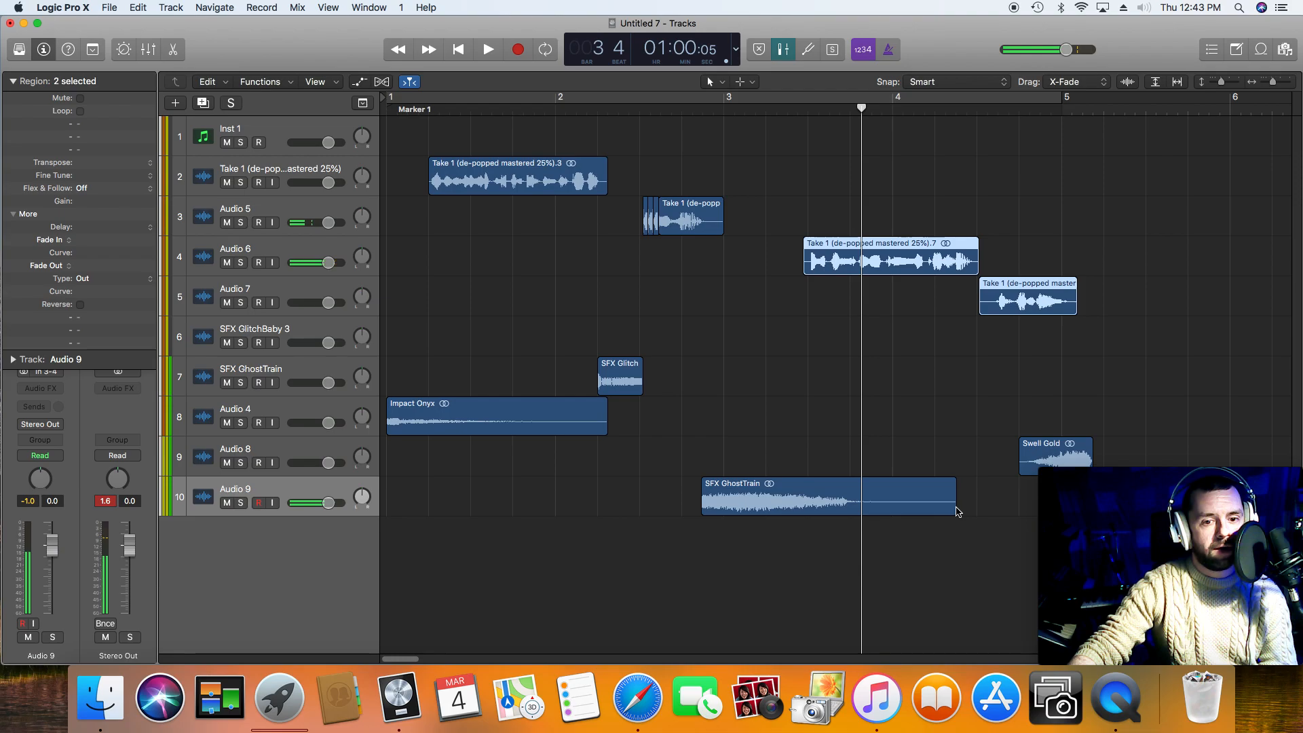
Step: Trim the end of SFX GhostTrain to just past the third voice phrase's start and give it a Slow Down fade of 176
click(954, 511)
drag(952, 508, 815, 515)
key(t)
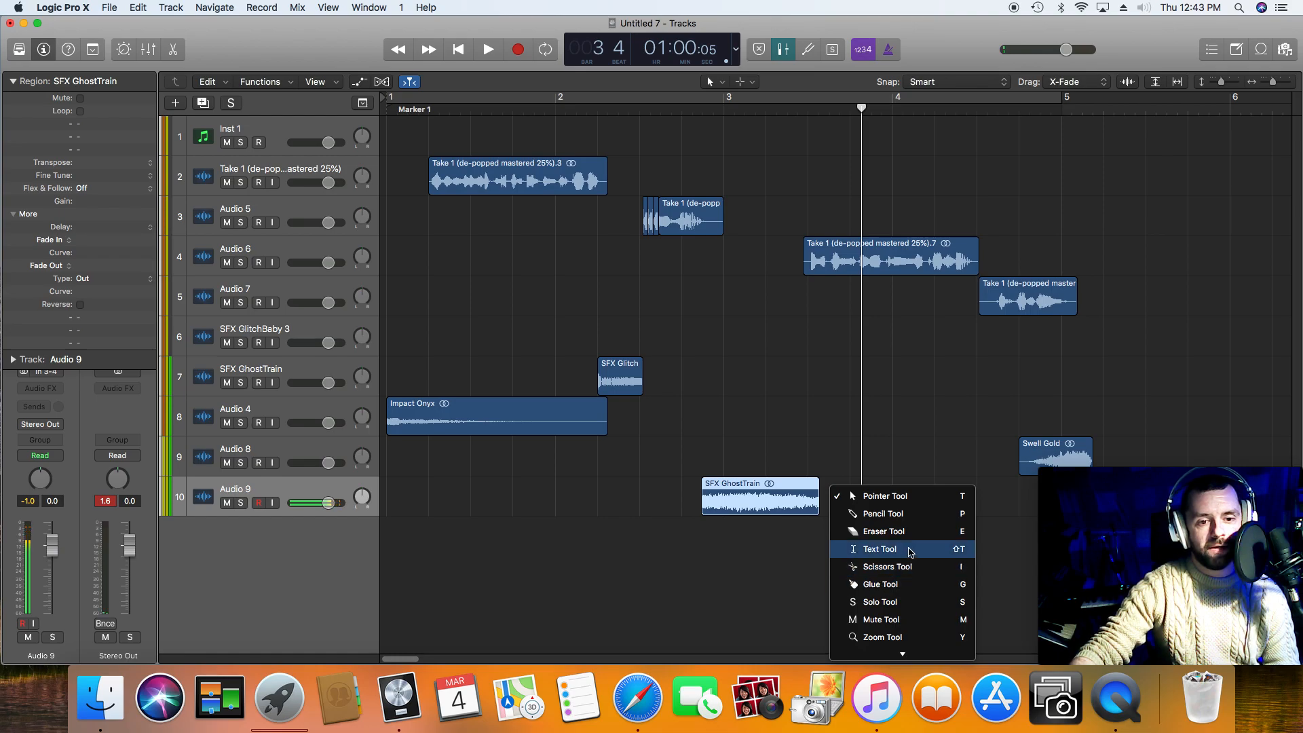
mouse_move(919, 656)
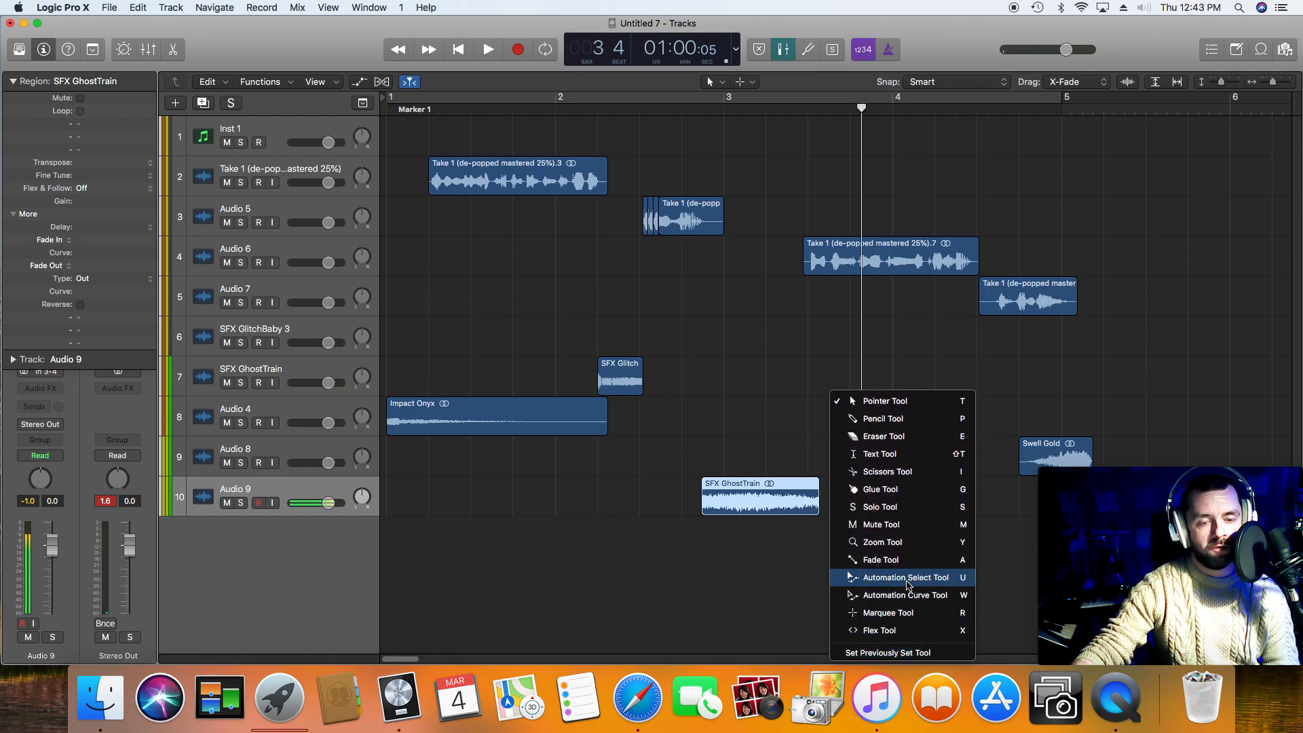
click(895, 560)
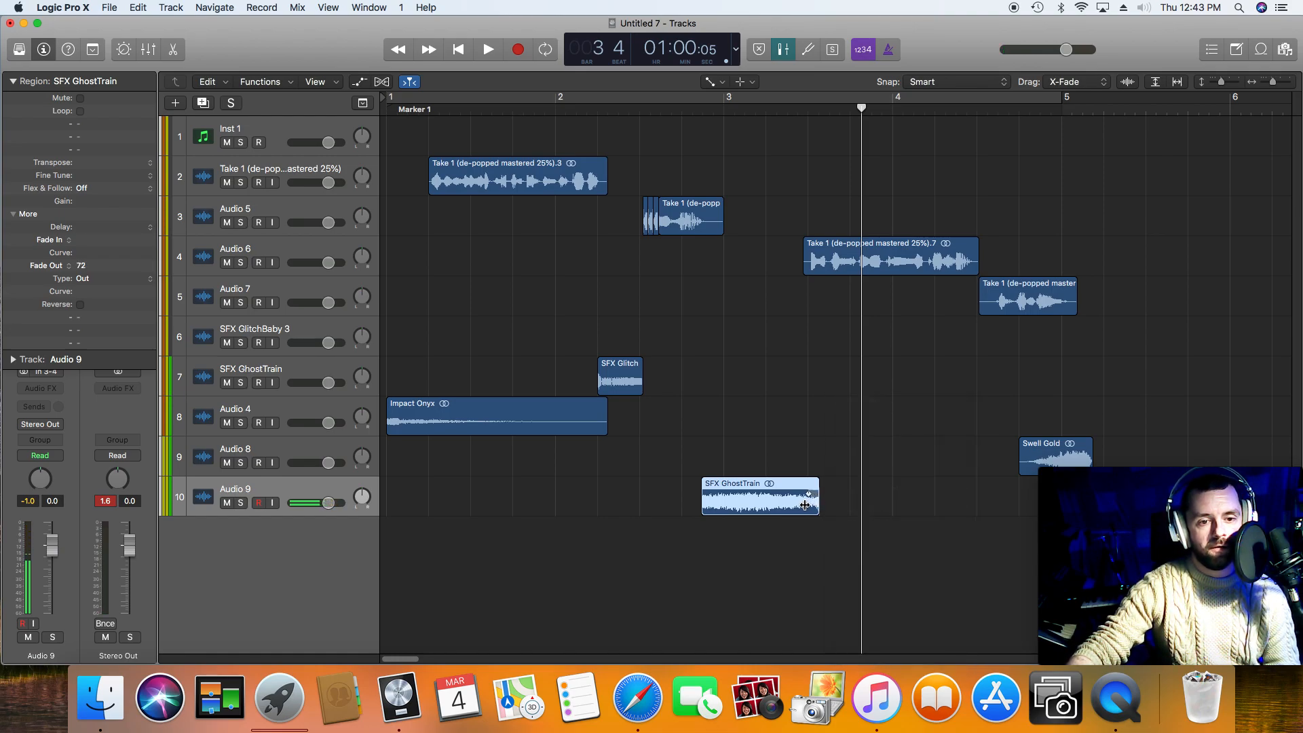
right_click(811, 495)
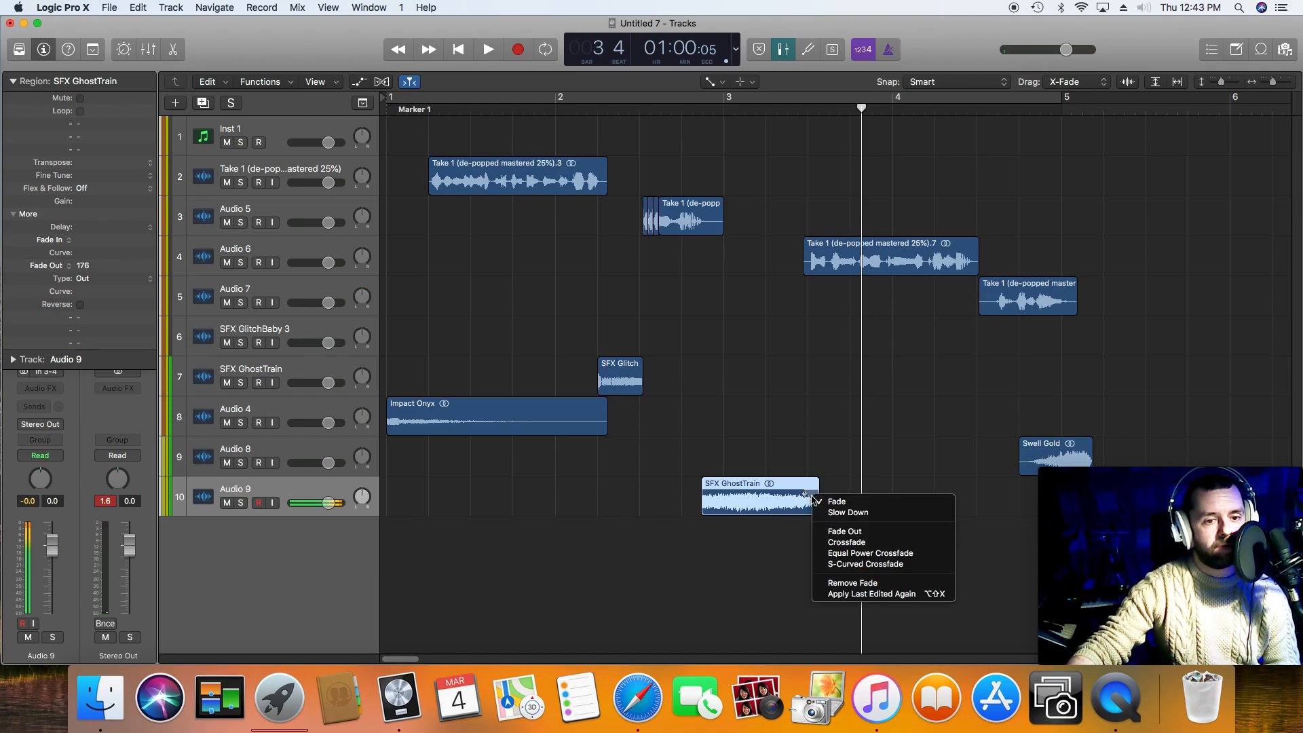
click(824, 513)
Step: Audition the slowed ending of SFX GhostTrain, trim its end slightly shorter, and play through to the fourth voice phrase
drag(720, 114, 702, 108)
key(space)
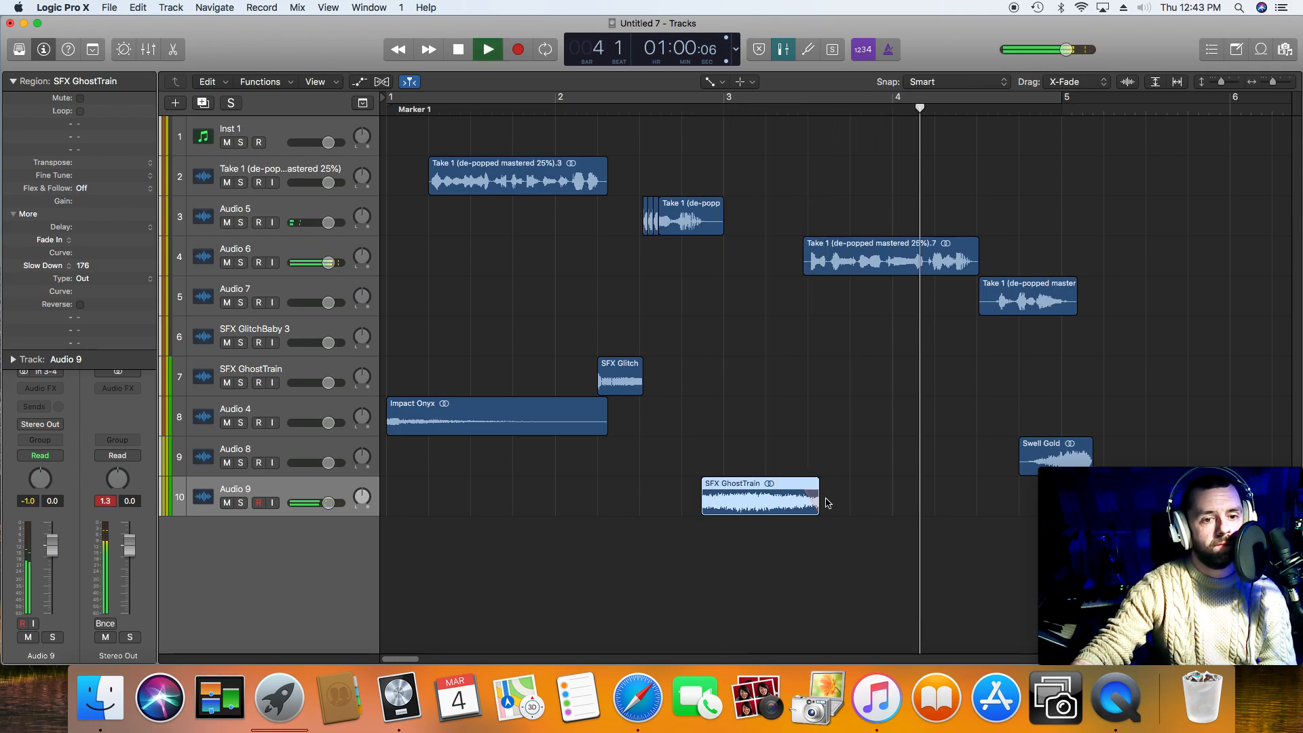
key(space)
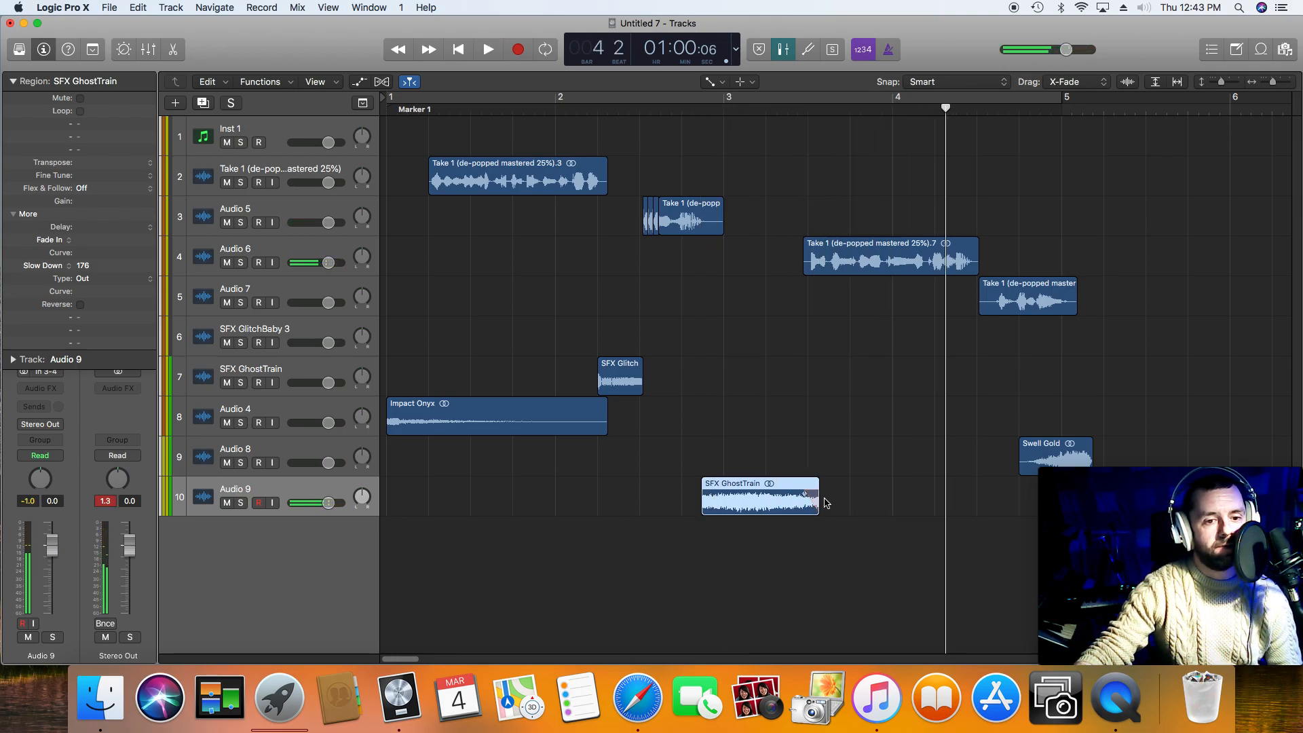
key(t)
click(847, 499)
drag(818, 505, 808, 505)
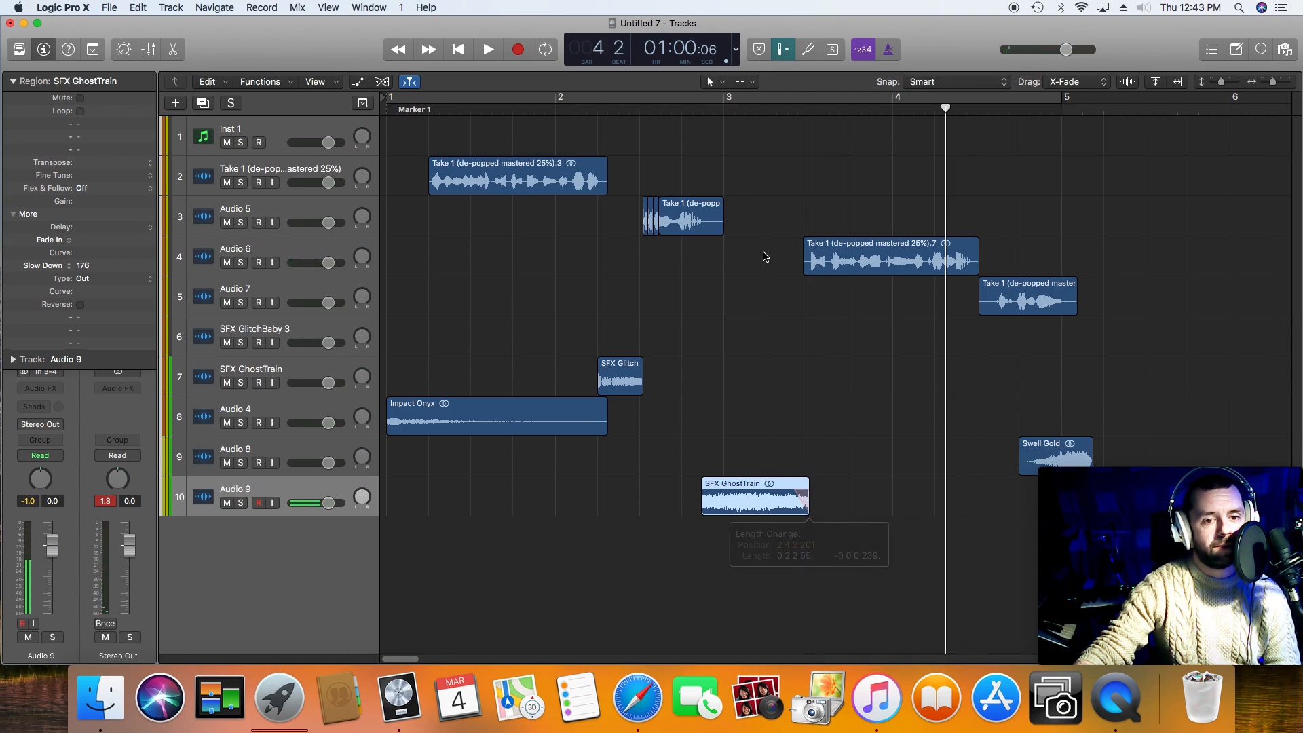
double_click(753, 110)
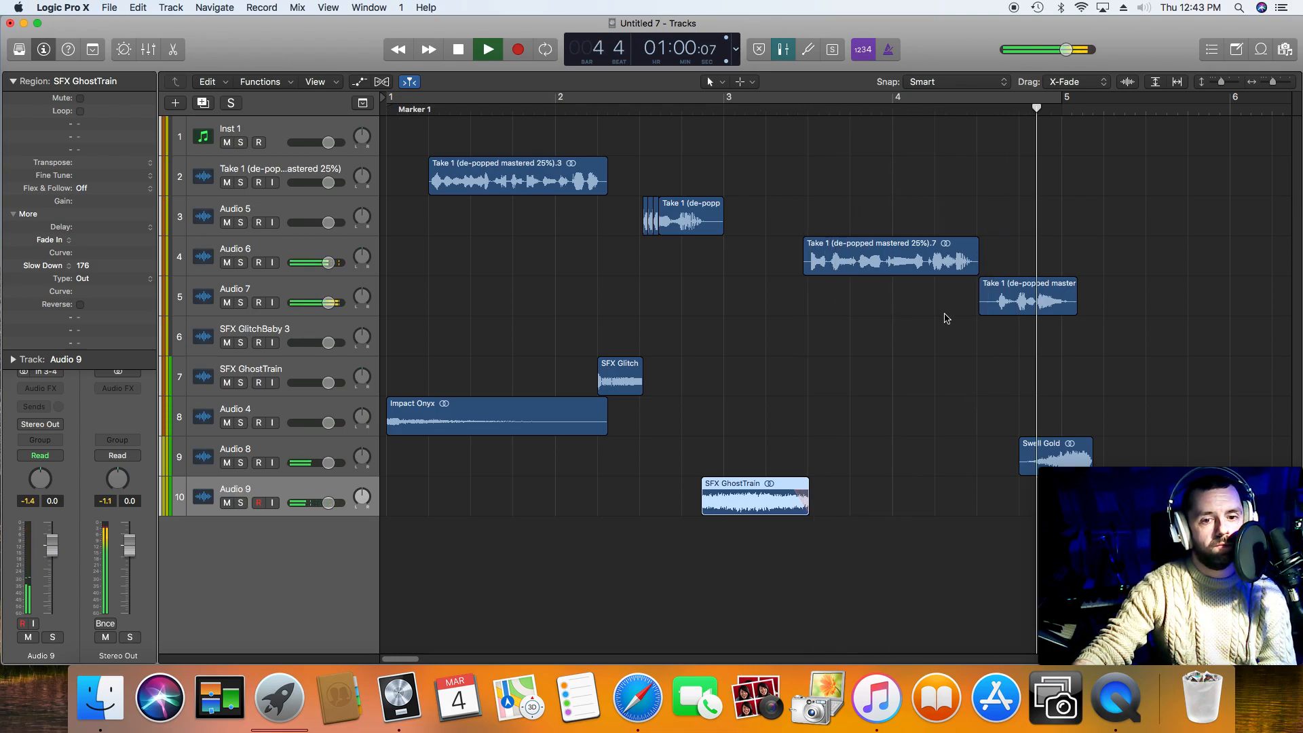
key(space)
Step: Move Swell Gold onto Audio 4 just after the last voice phrase, and Swell TransSynthFX2 1 to the start of the third phrase
drag(1043, 444, 1102, 405)
drag(1274, 82, 1271, 82)
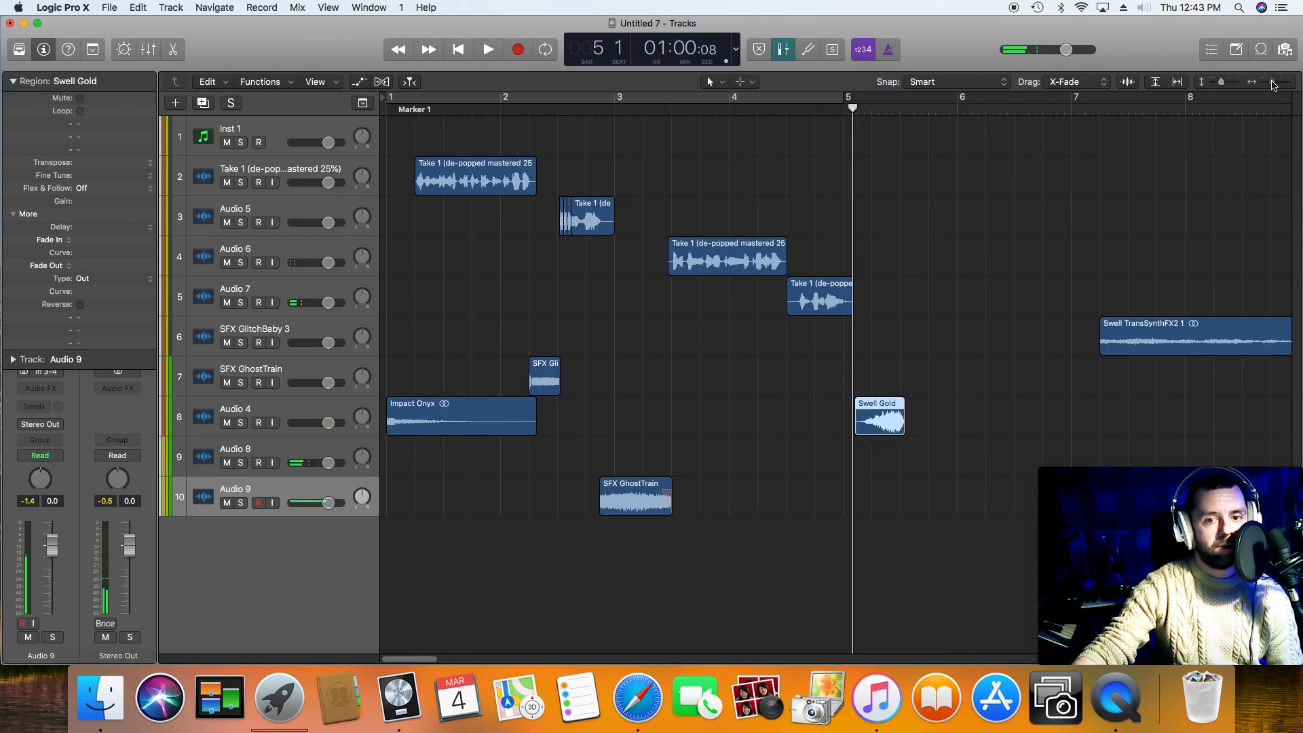
click(807, 110)
key(space)
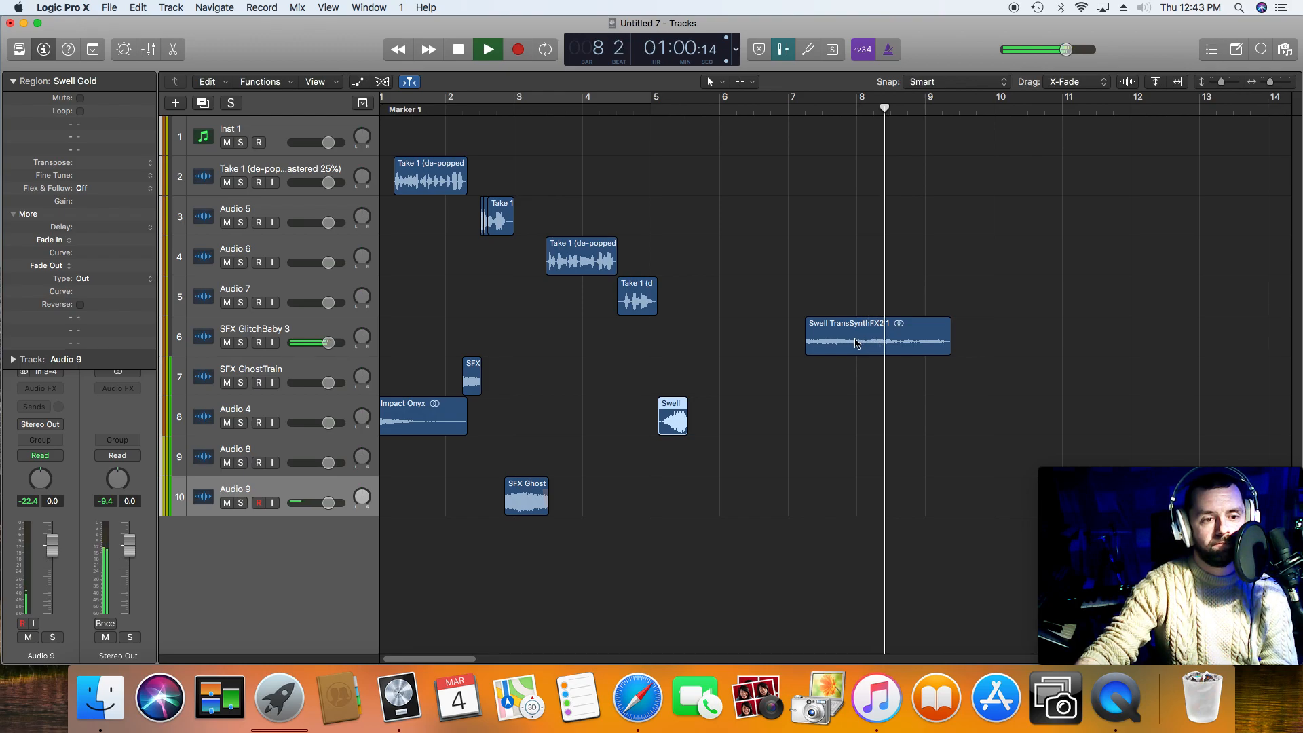
key(space)
drag(855, 341, 597, 344)
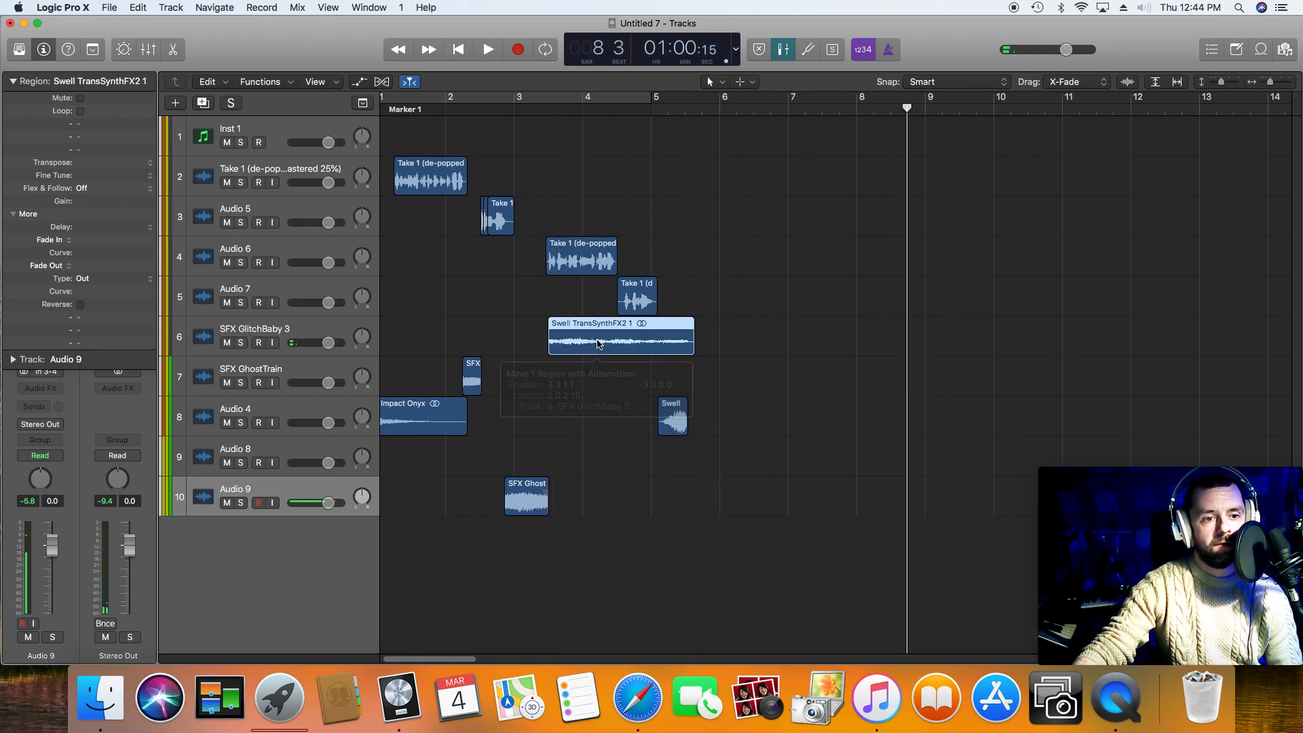
Step: Play the arrangement from the second voice phrase and trim the end of Swell TransSynthFX2 1 to where the third phrase ends
click(499, 111)
key(space)
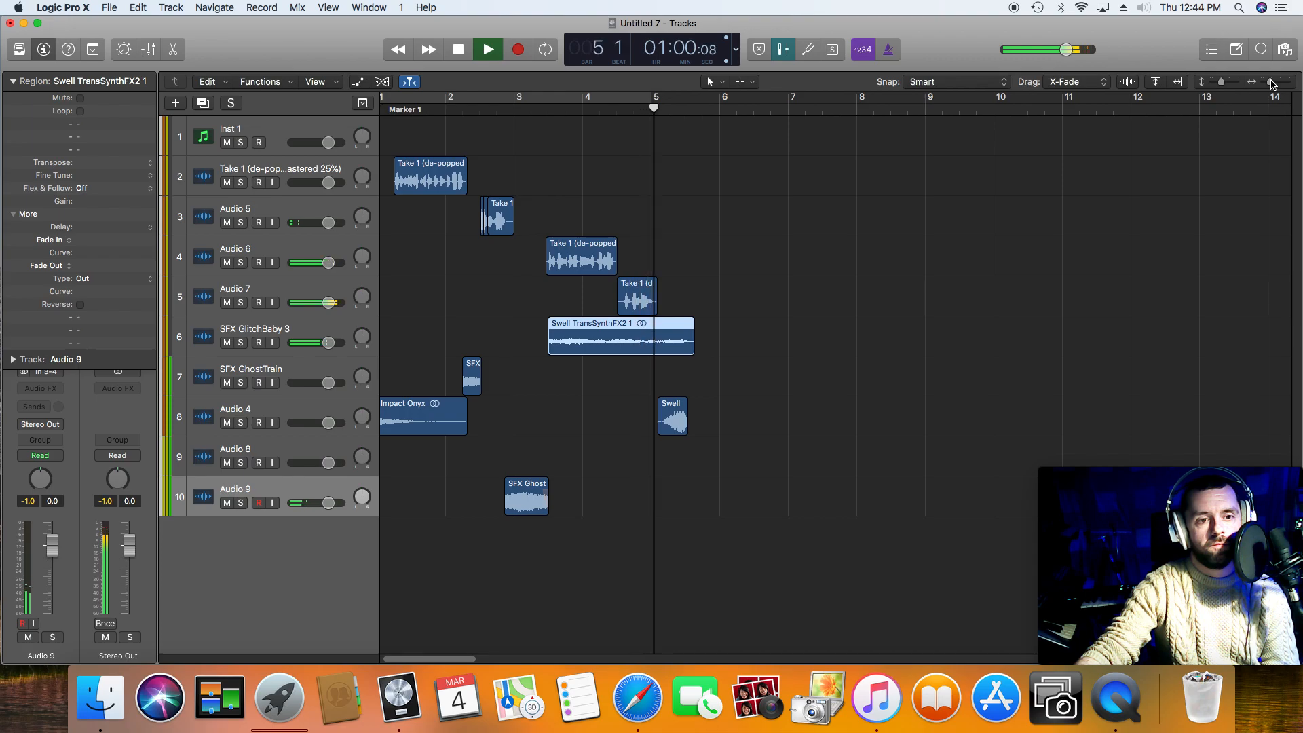
key(space)
drag(1272, 82, 1275, 84)
click(402, 49)
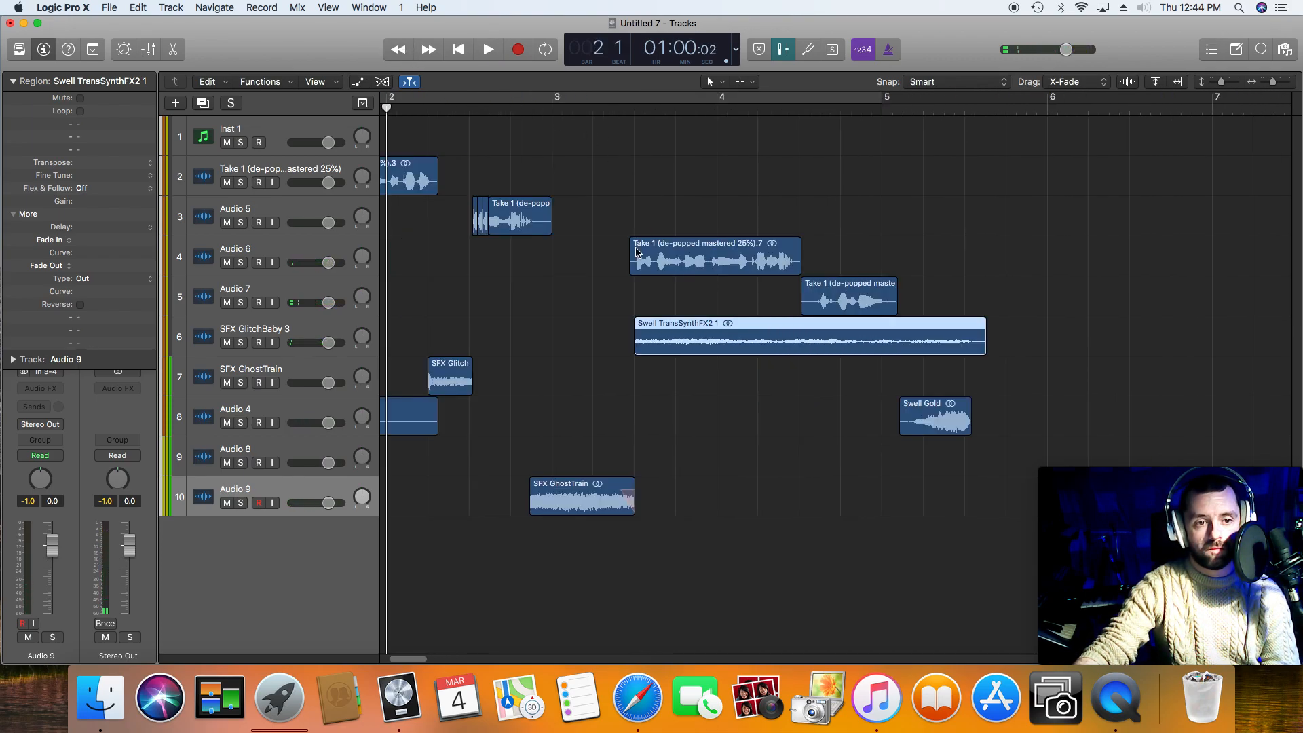
drag(982, 347, 800, 346)
Step: Play the transition from the second into the third voice phrase to check the GhostTrain and TransSynth effects
double_click(901, 104)
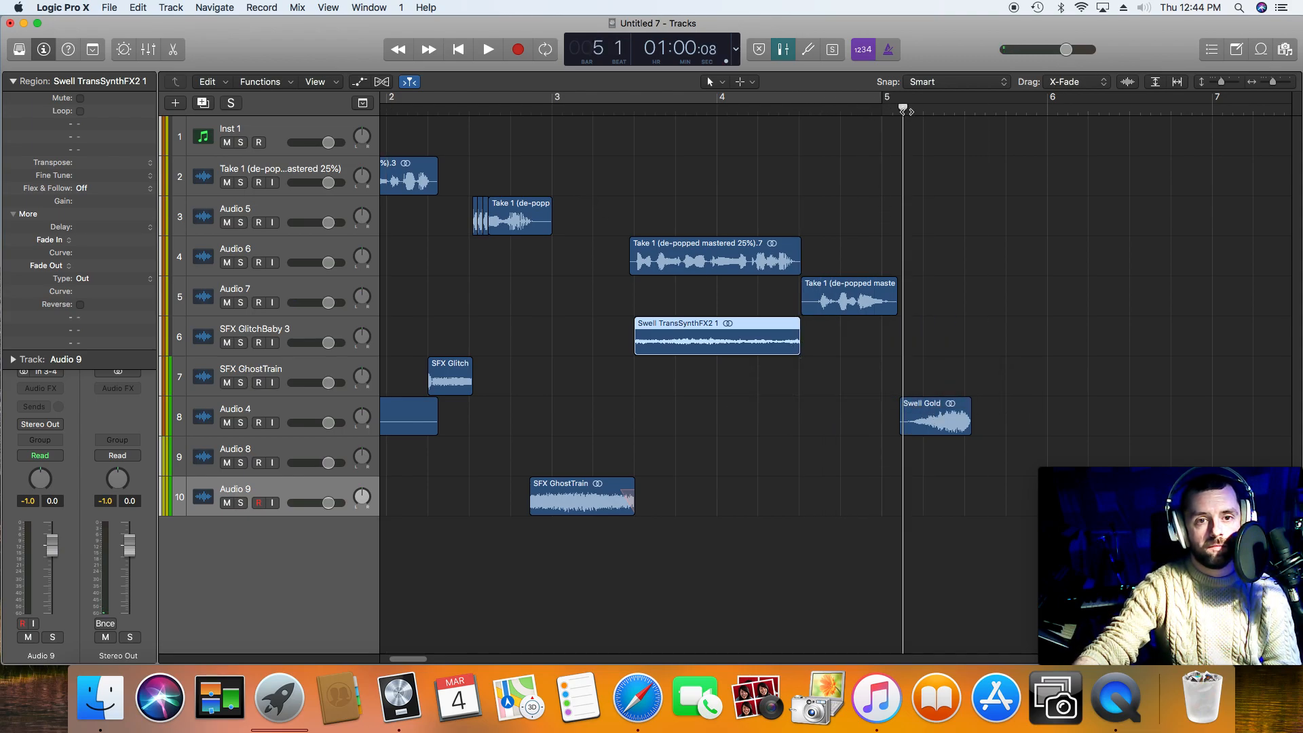
double_click(572, 108)
key(space)
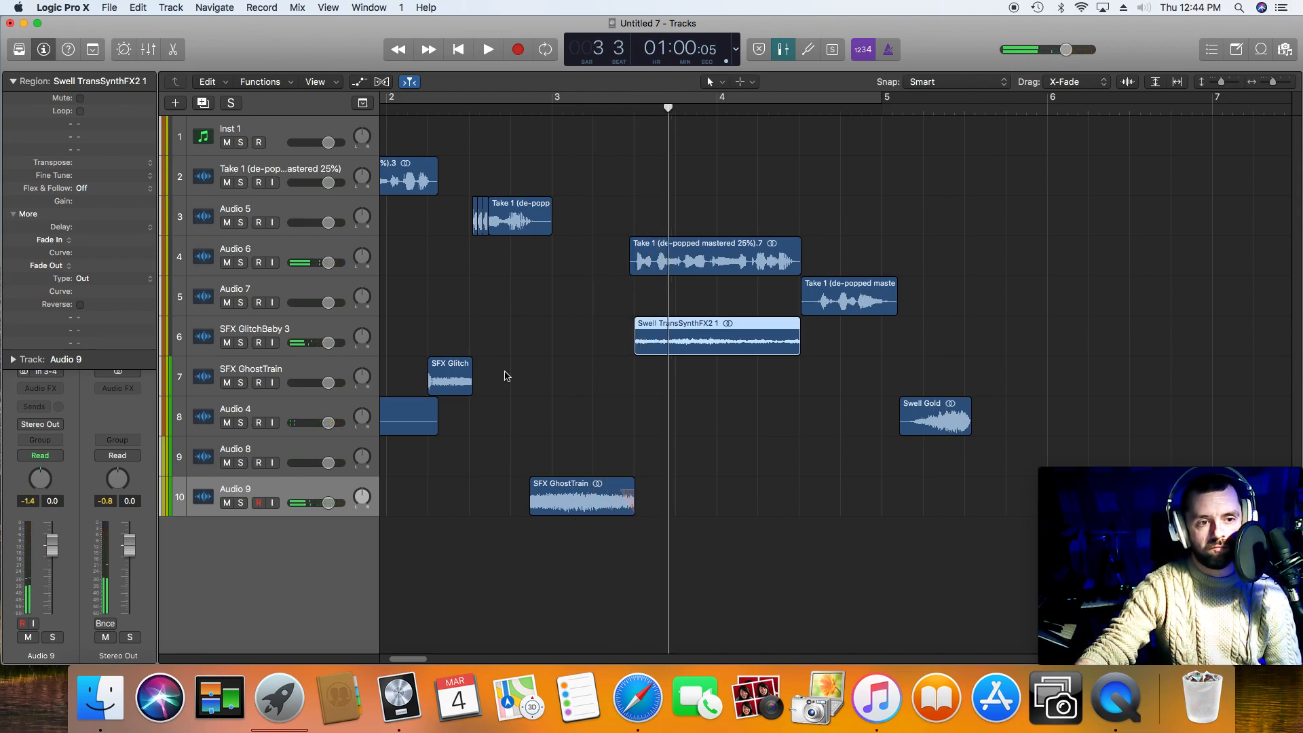
double_click(490, 106)
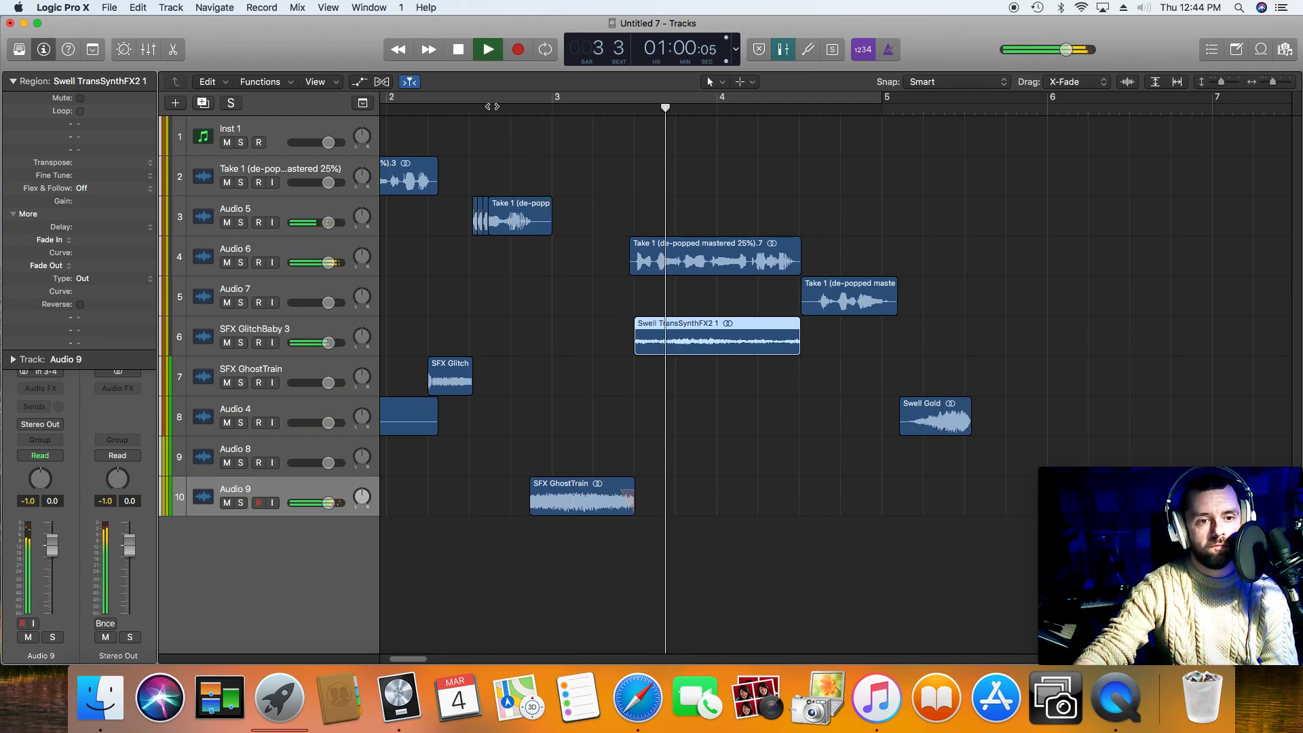
key(space)
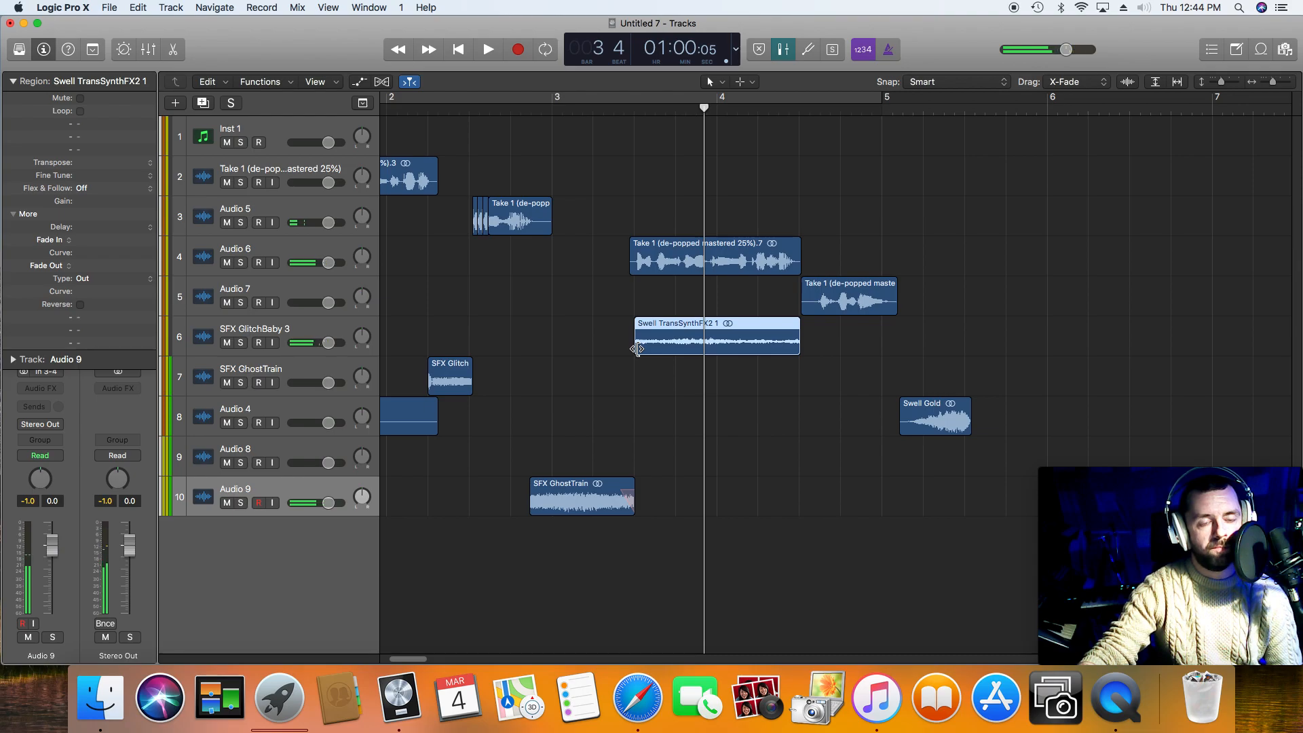
Step: Audition SFX GlitchBaby 3 at the end of the first voice phrase
drag(416, 660, 410, 660)
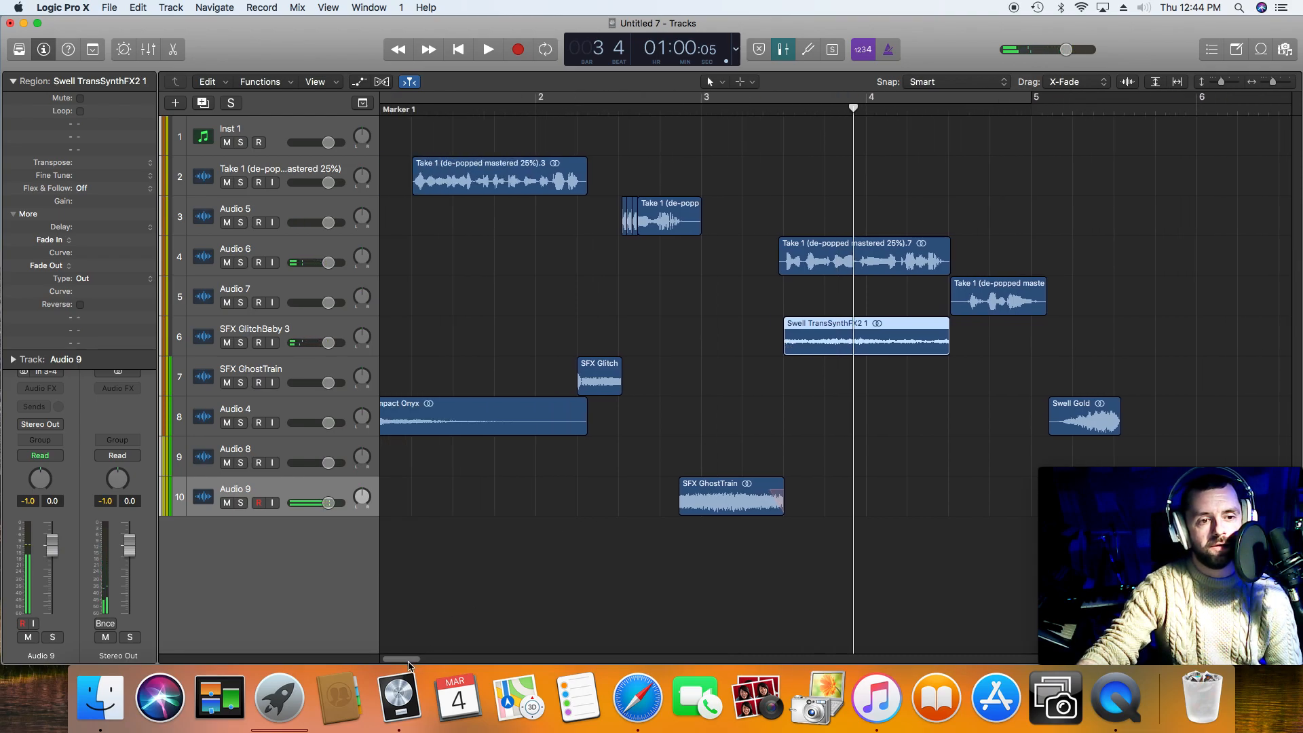
click(577, 112)
key(space)
key(space)
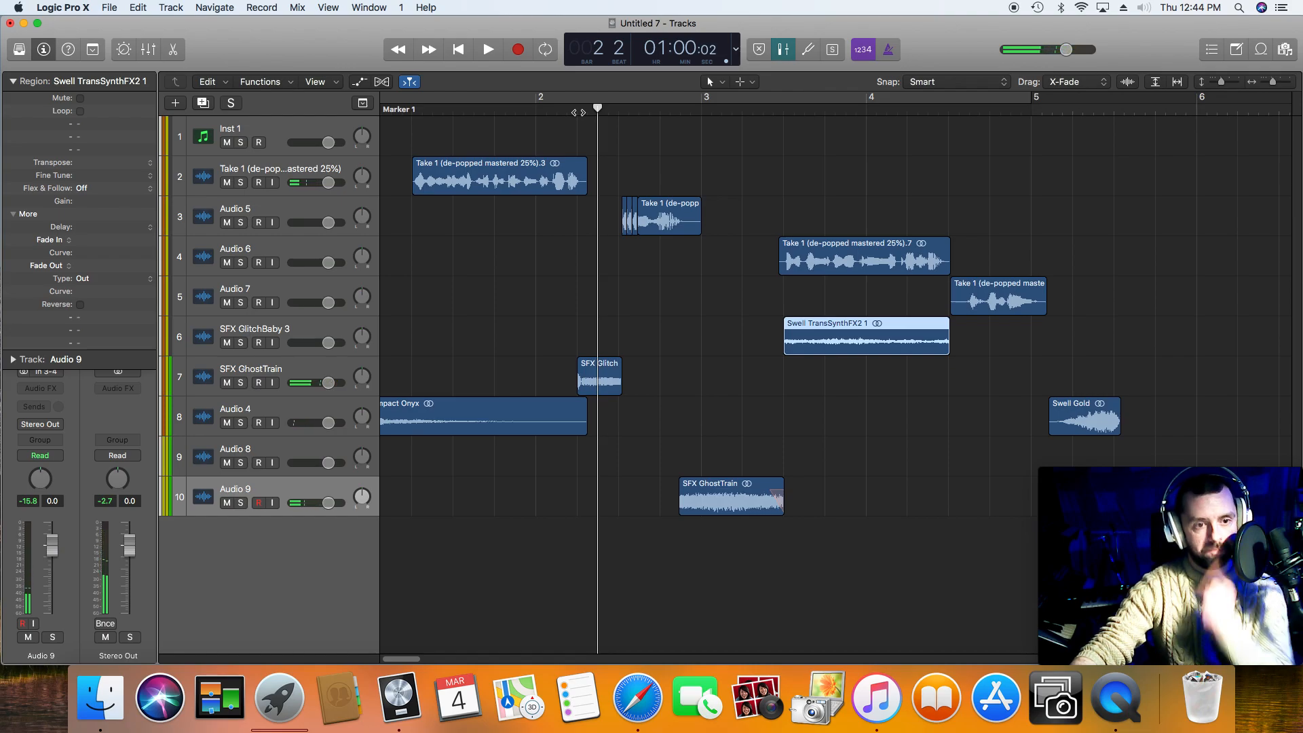
Step: Split SFX GlitchBaby 3 at the end of the first voice phrase and again shortly after it to isolate a short middle slice
click(586, 112)
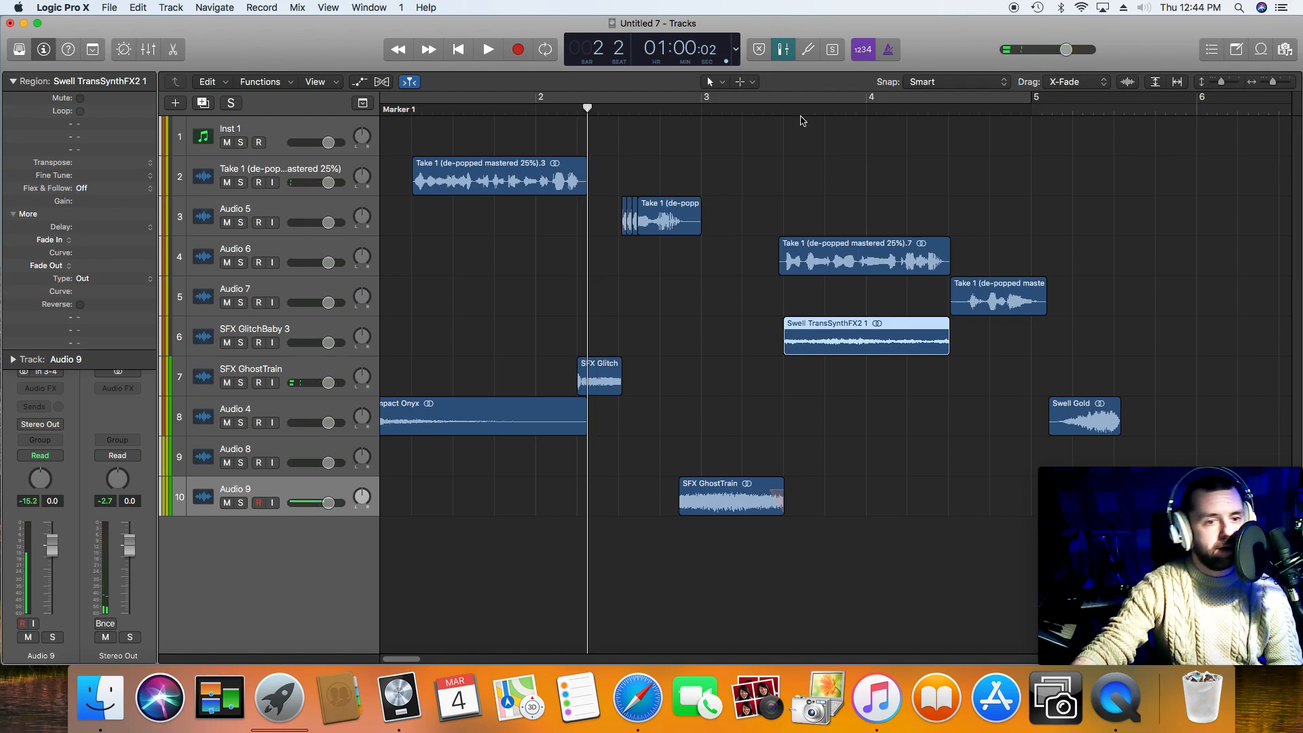
drag(1272, 81, 1277, 81)
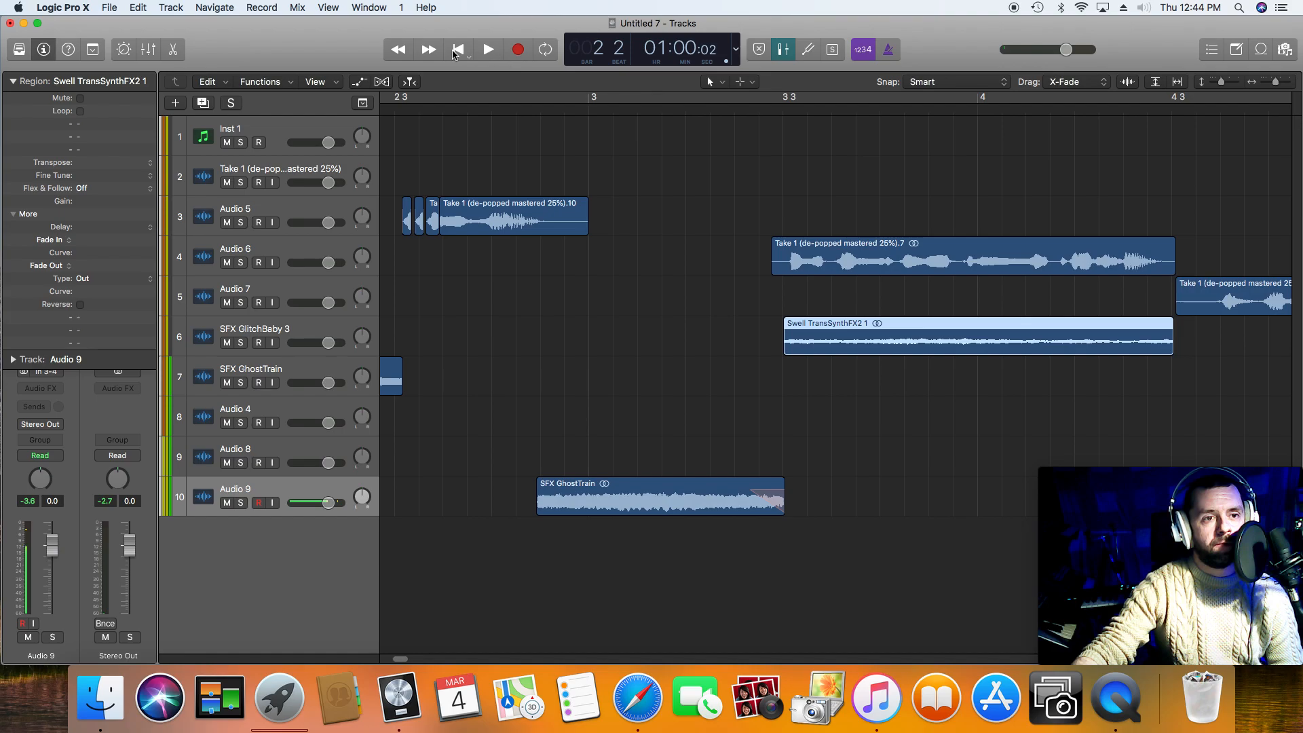
click(397, 58)
click(513, 391)
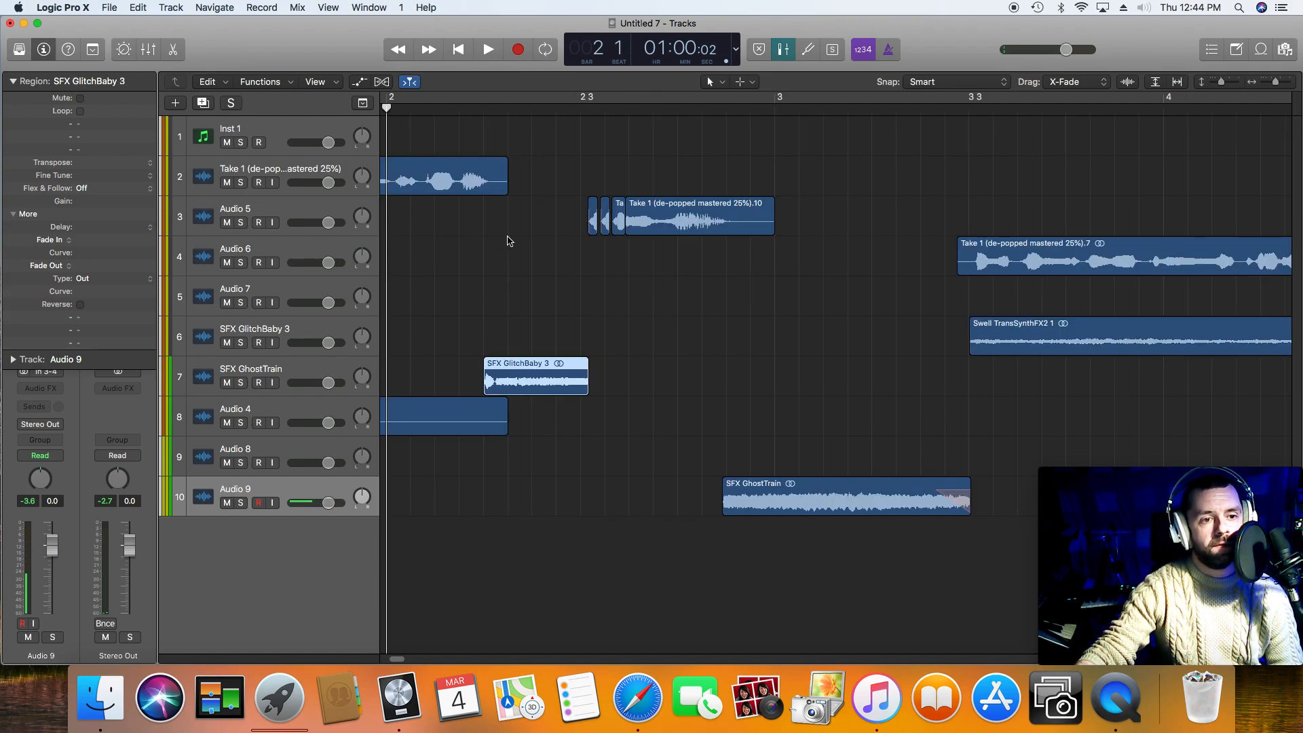
click(508, 111)
right_click(516, 388)
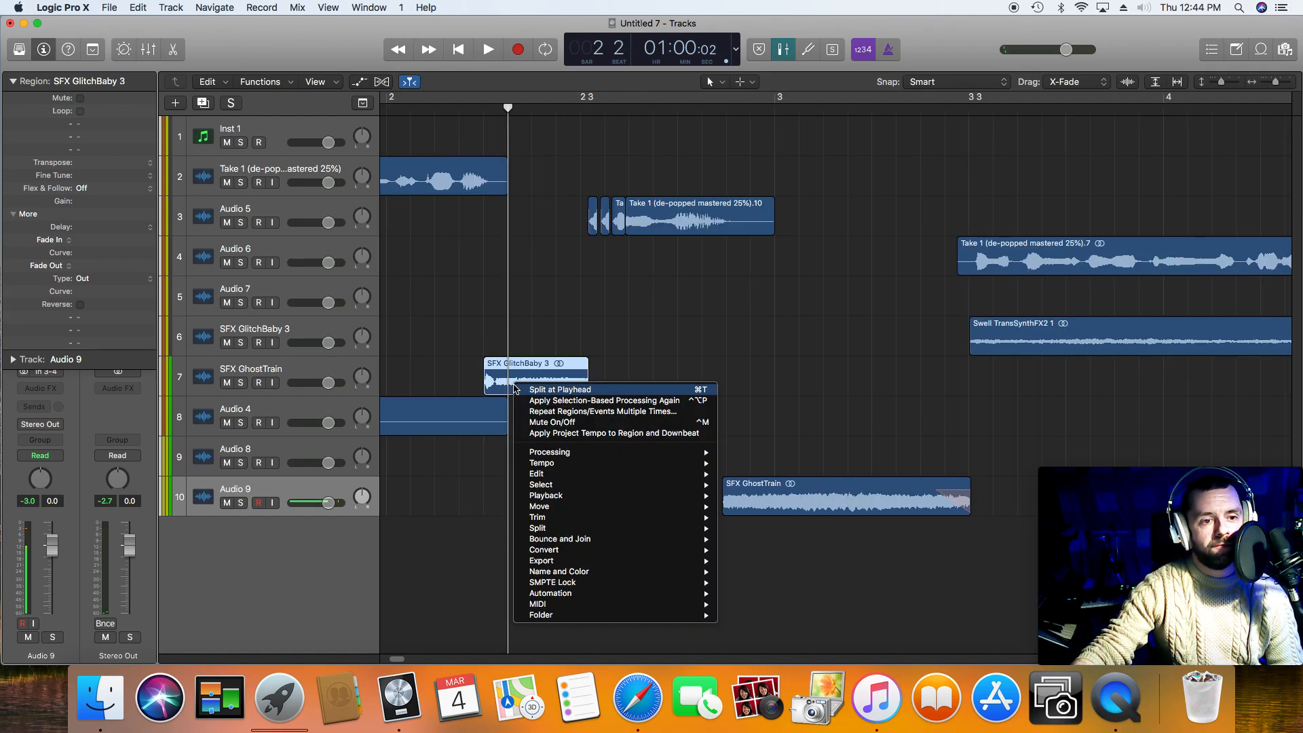
click(559, 389)
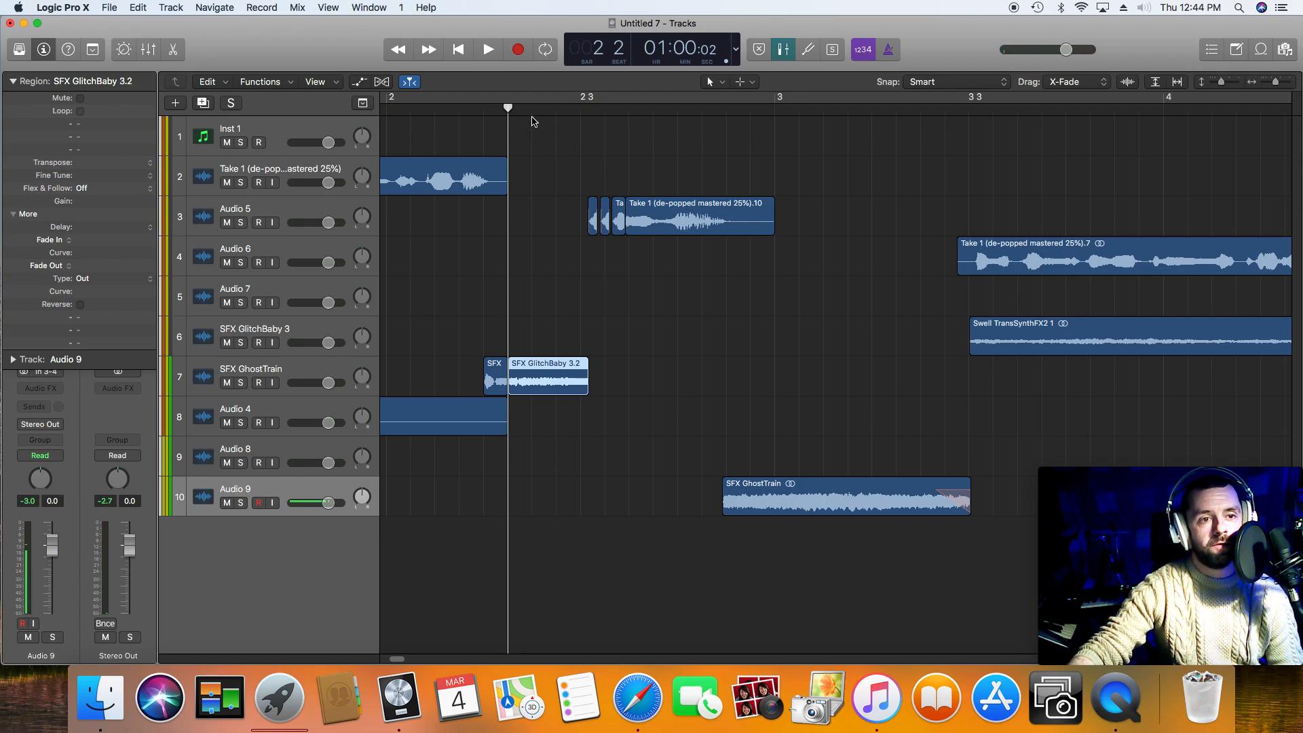
click(531, 110)
right_click(530, 368)
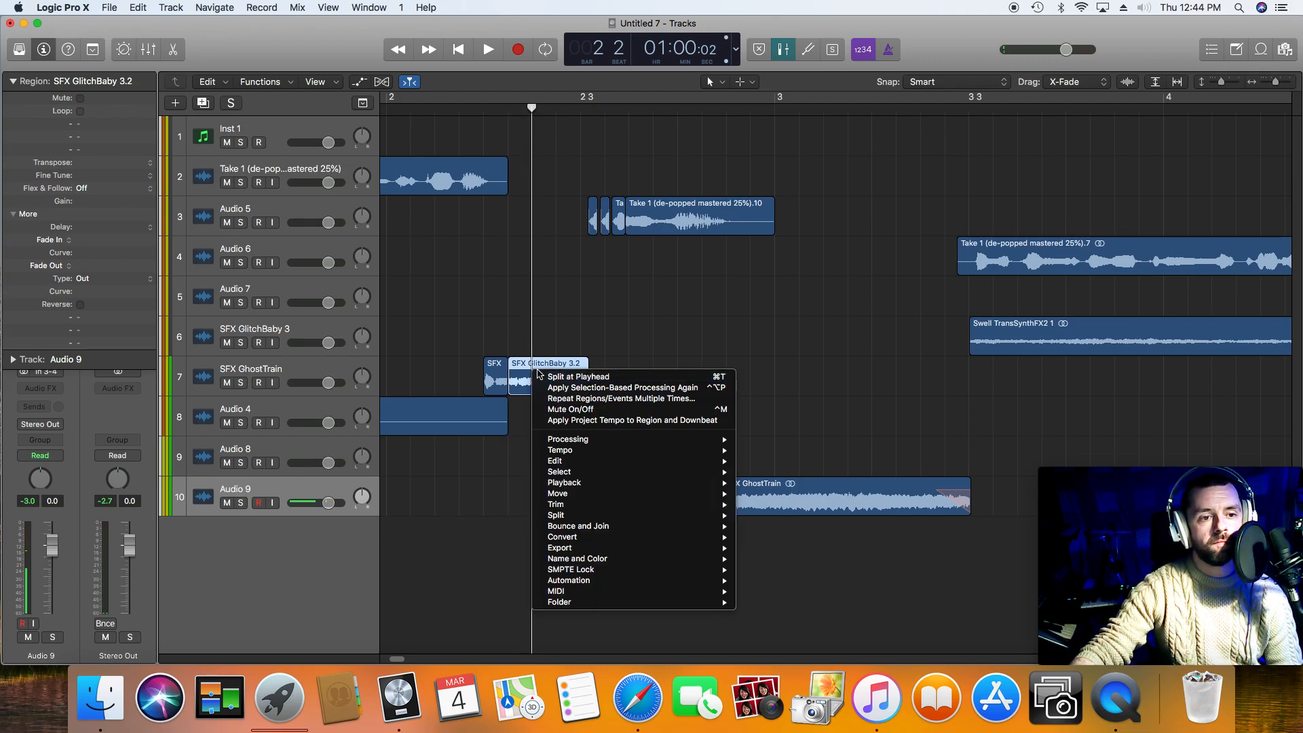
click(543, 374)
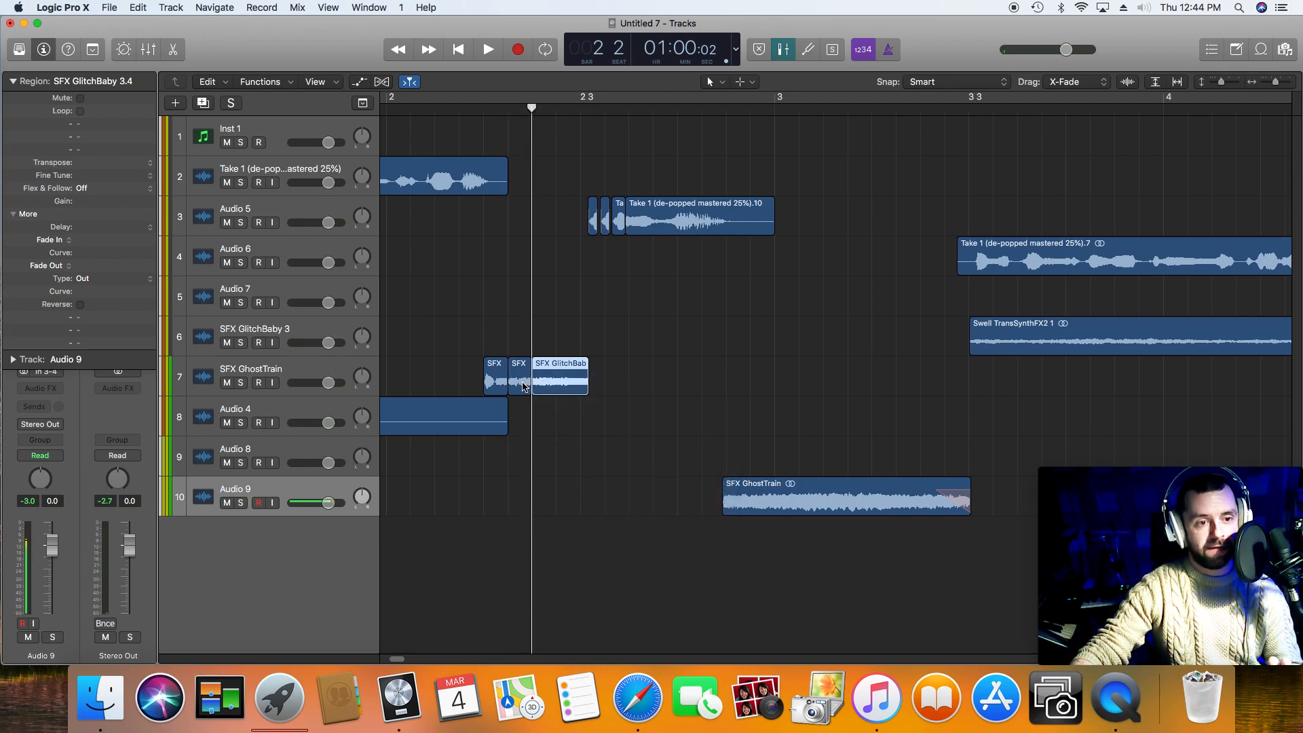
Step: Copy the middle slice of SFX GlitchBaby 3 to the start of the third voice phrase, just before the TransSynth swell
drag(523, 389, 980, 370)
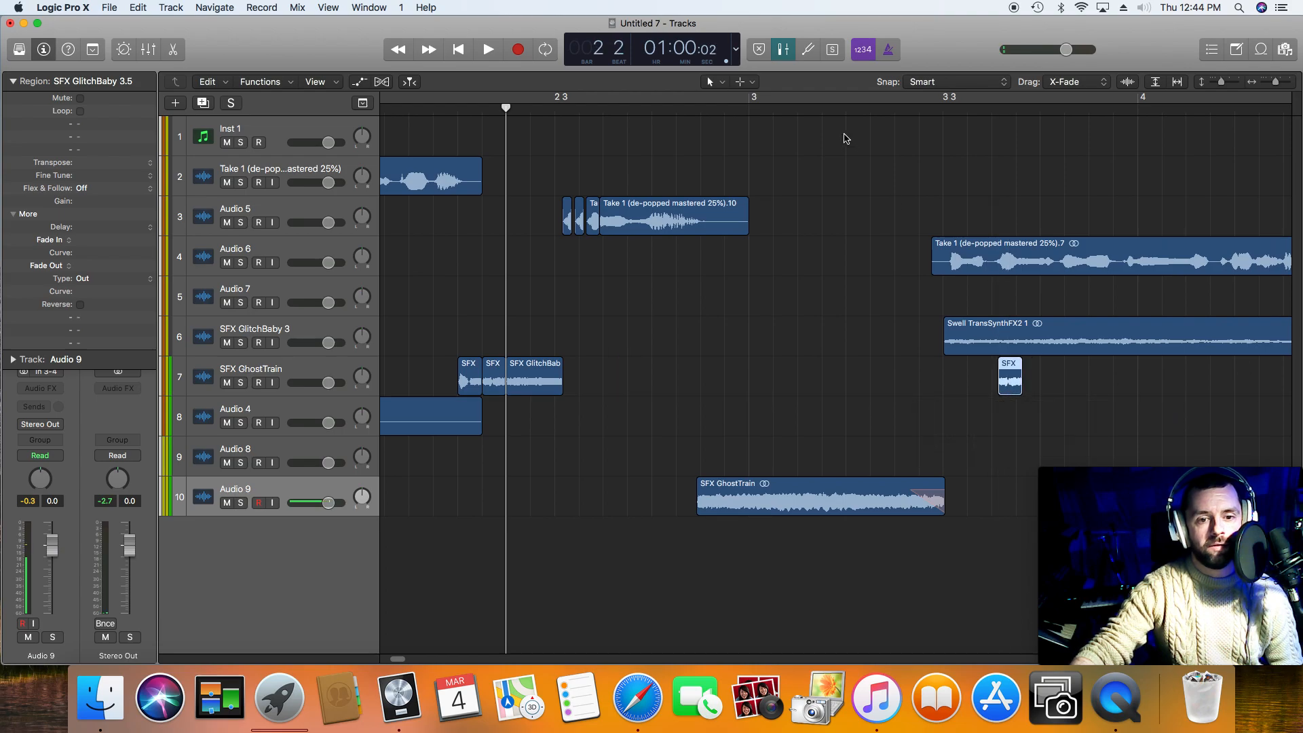
click(844, 110)
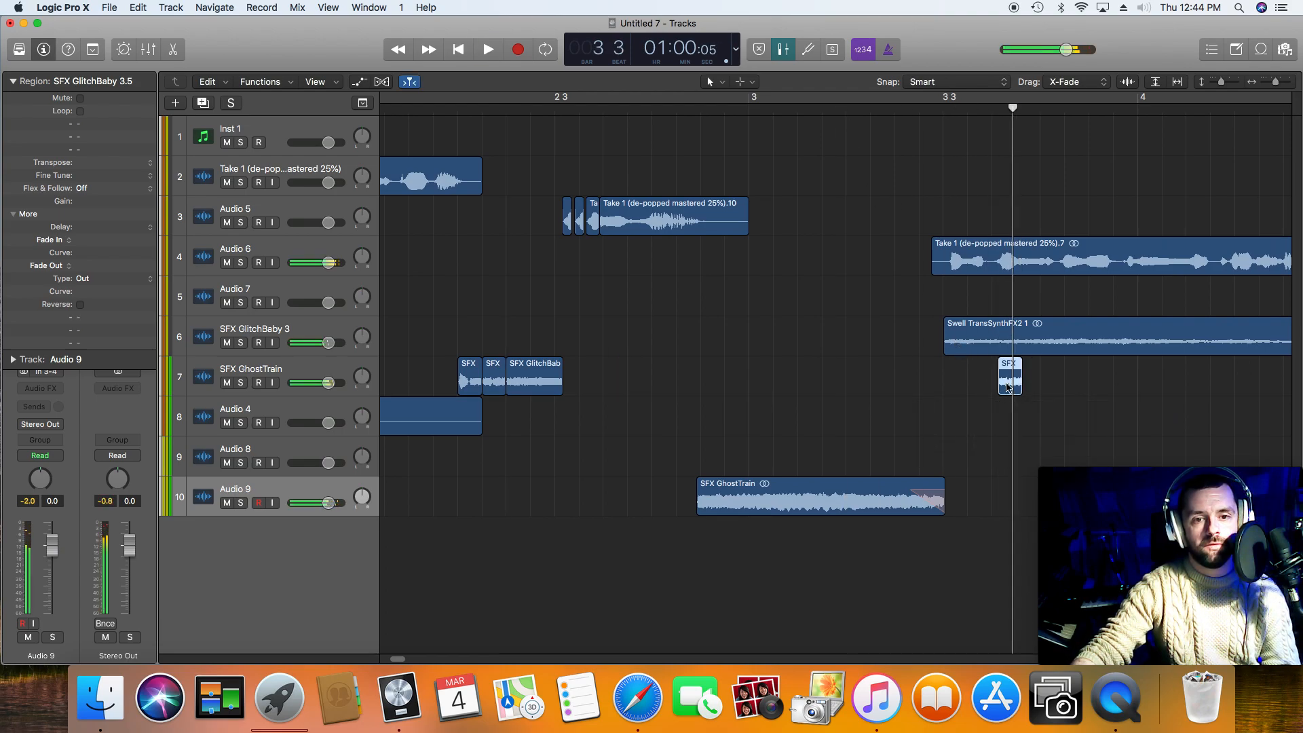
drag(1001, 389, 932, 388)
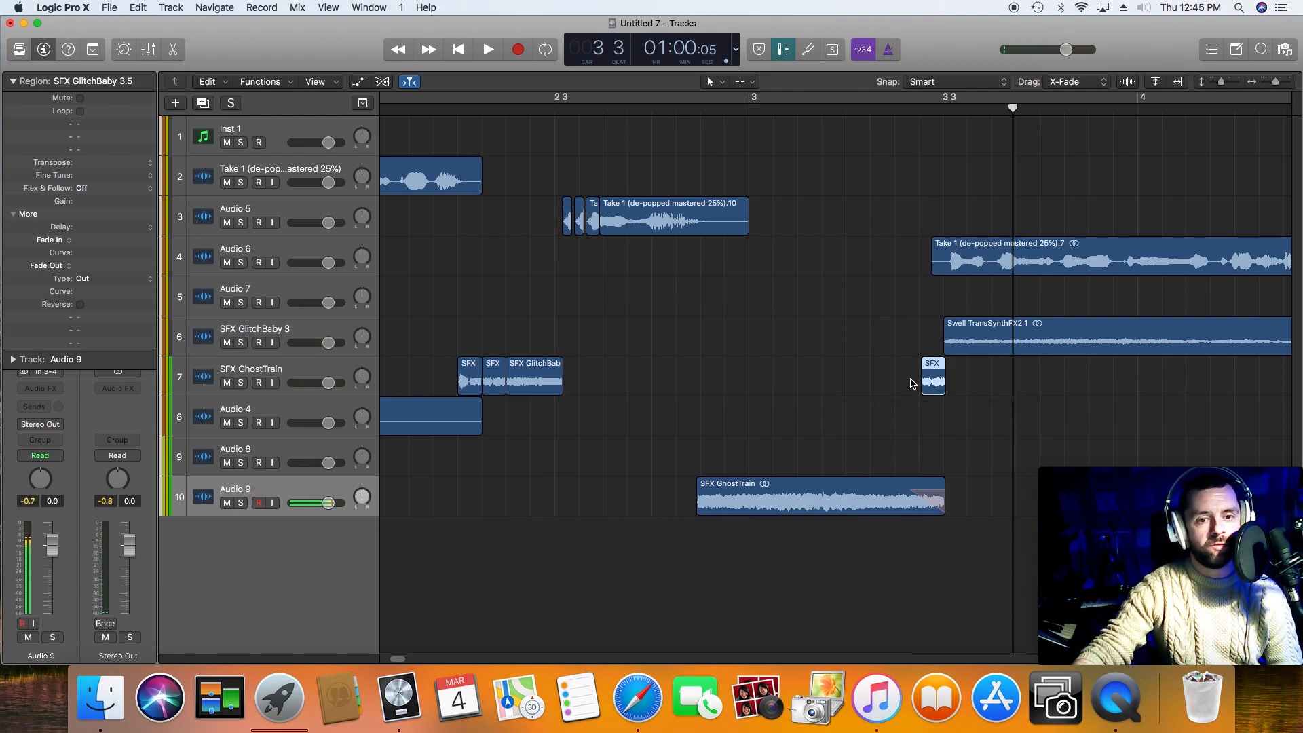
drag(941, 384, 926, 385)
Step: Shorten the copied GlitchBaby slice and duplicate it into three short slices ending where the TransSynth swell begins
drag(1278, 80, 1282, 85)
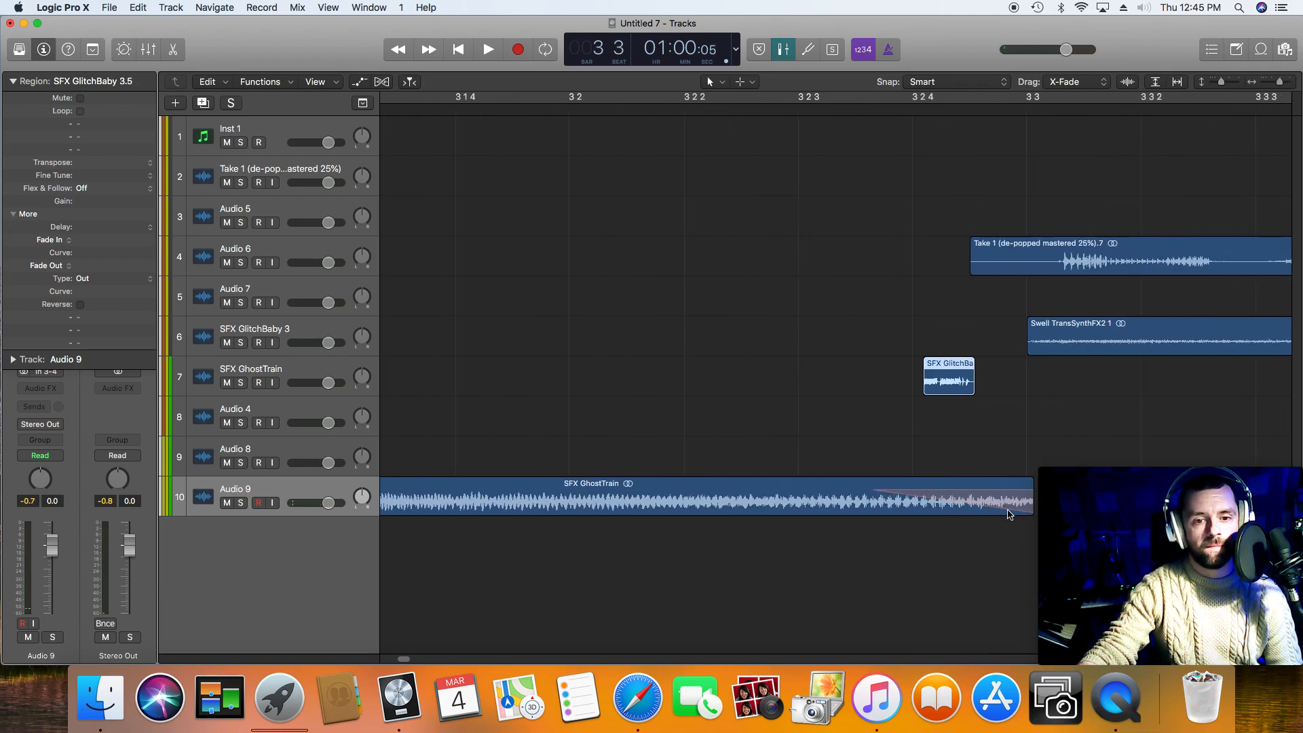
drag(948, 397, 1017, 384)
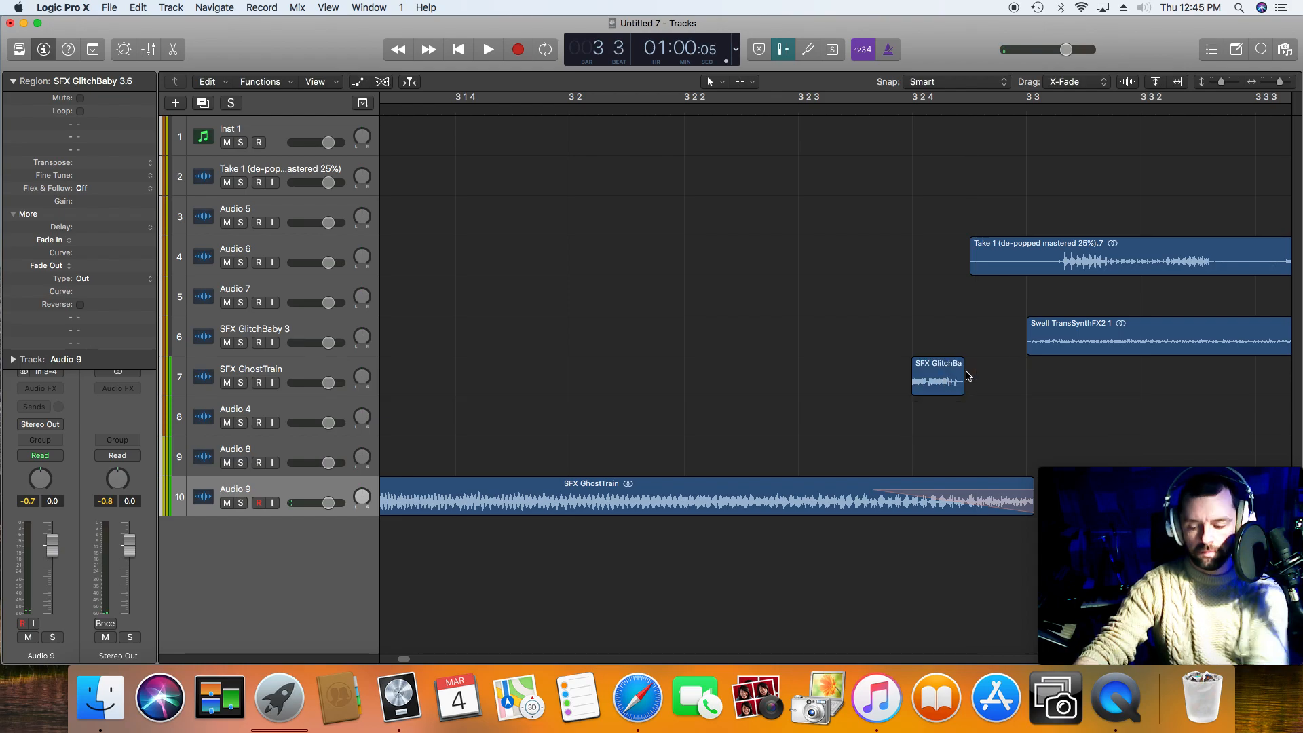
mouse_move(962, 386)
mouse_down()
mouse_move(944, 382)
mouse_move(1008, 385)
mouse_move(972, 385)
mouse_up()
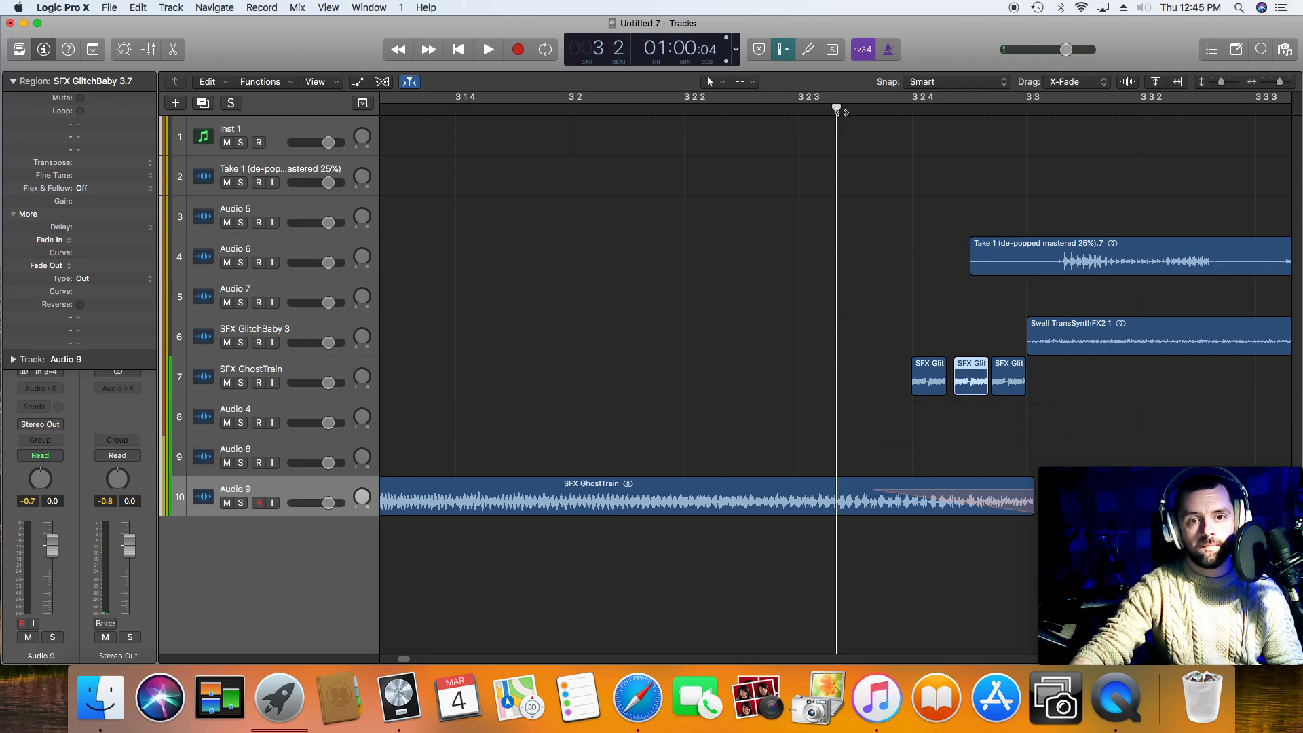
Step: Audition the three short GlitchBaby slices and set the gain of all three to +6.5 dB
key(space)
click(407, 51)
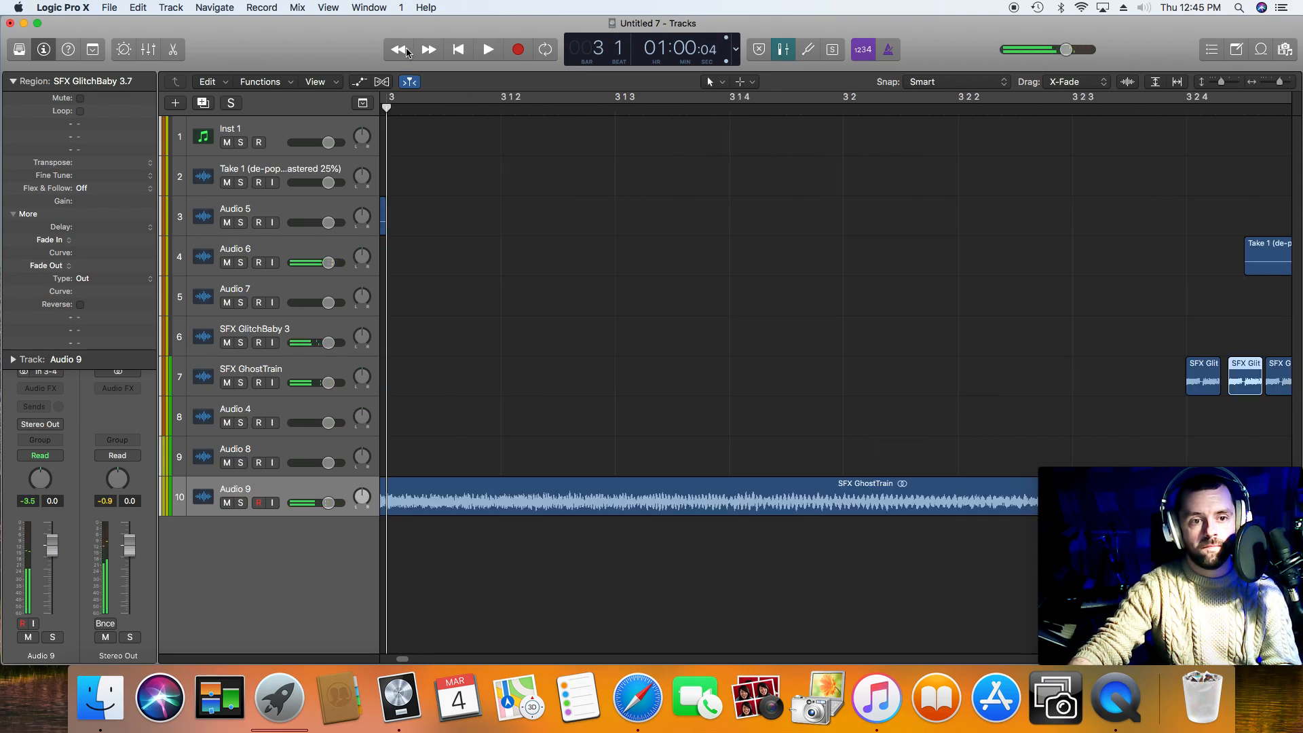
drag(1060, 382, 1275, 390)
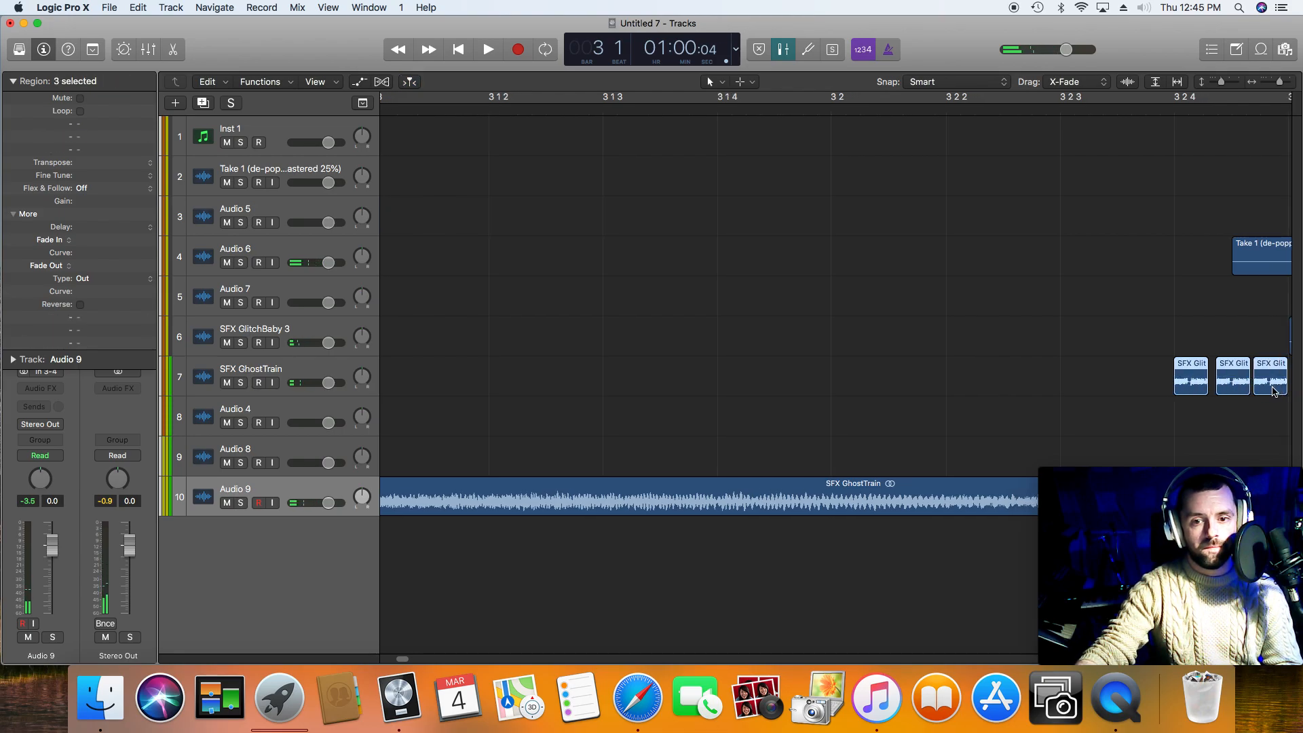
drag(109, 202, 114, 199)
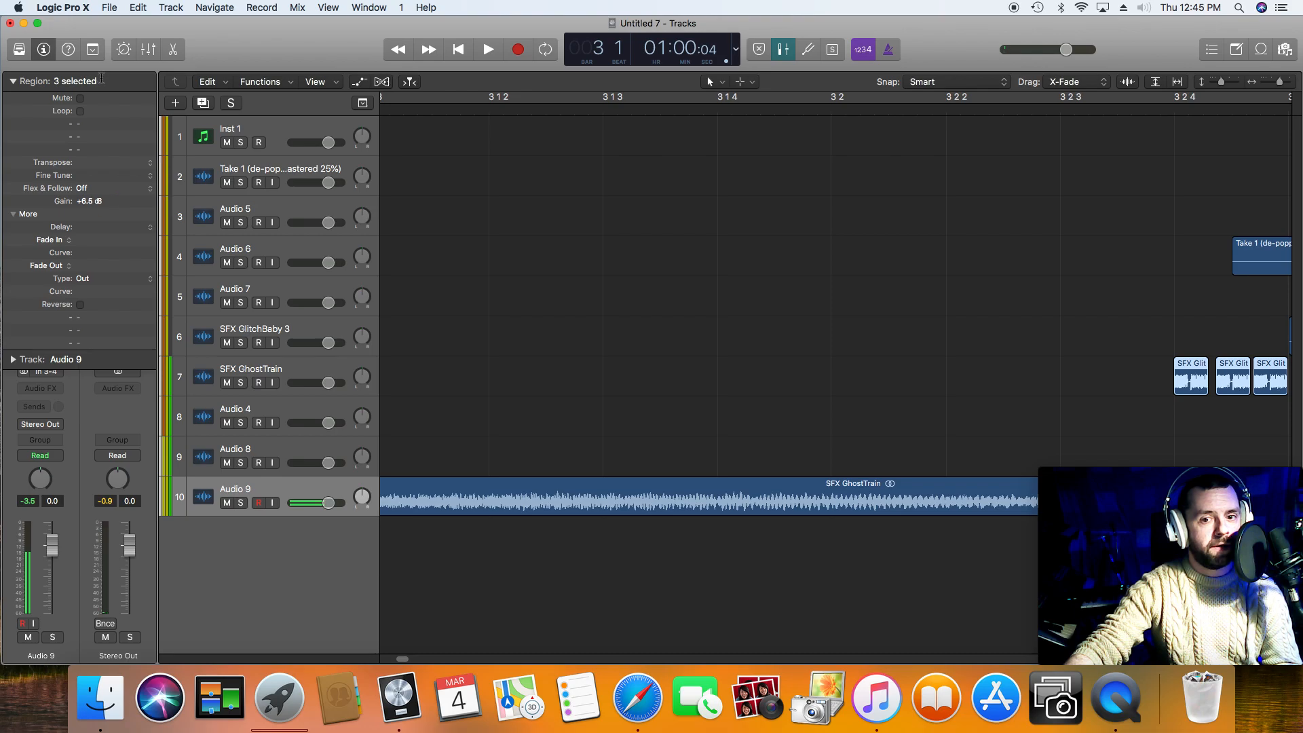
Step: Play the transition from bar 3 into the third voice phrase to check the louder glitch slices
double_click(1096, 112)
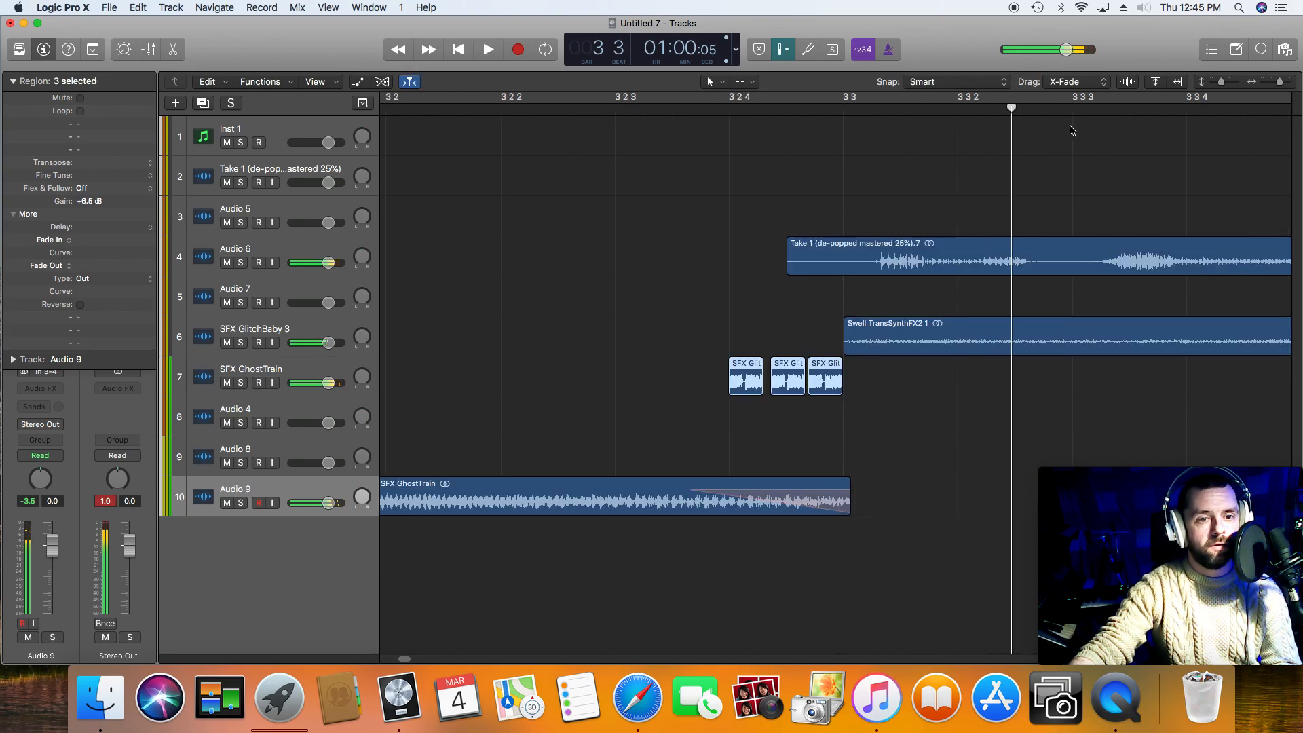
drag(1278, 82, 1273, 81)
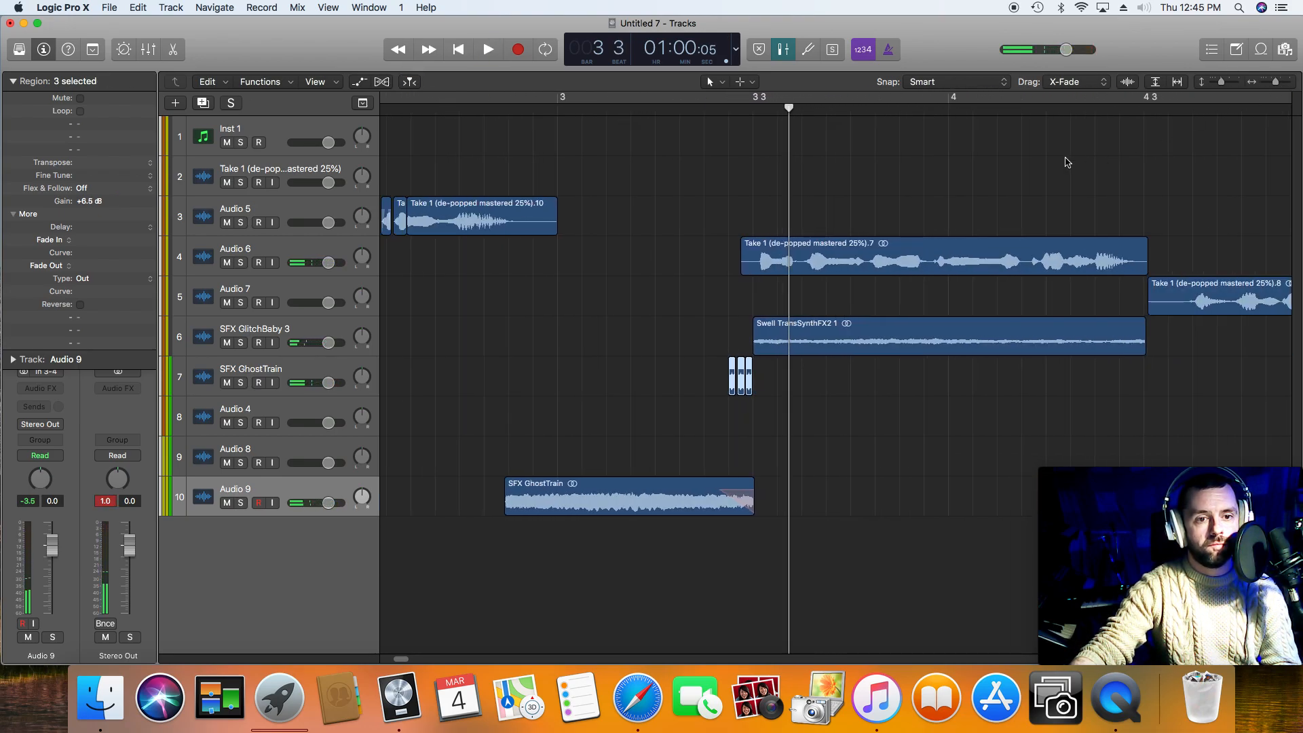
double_click(565, 114)
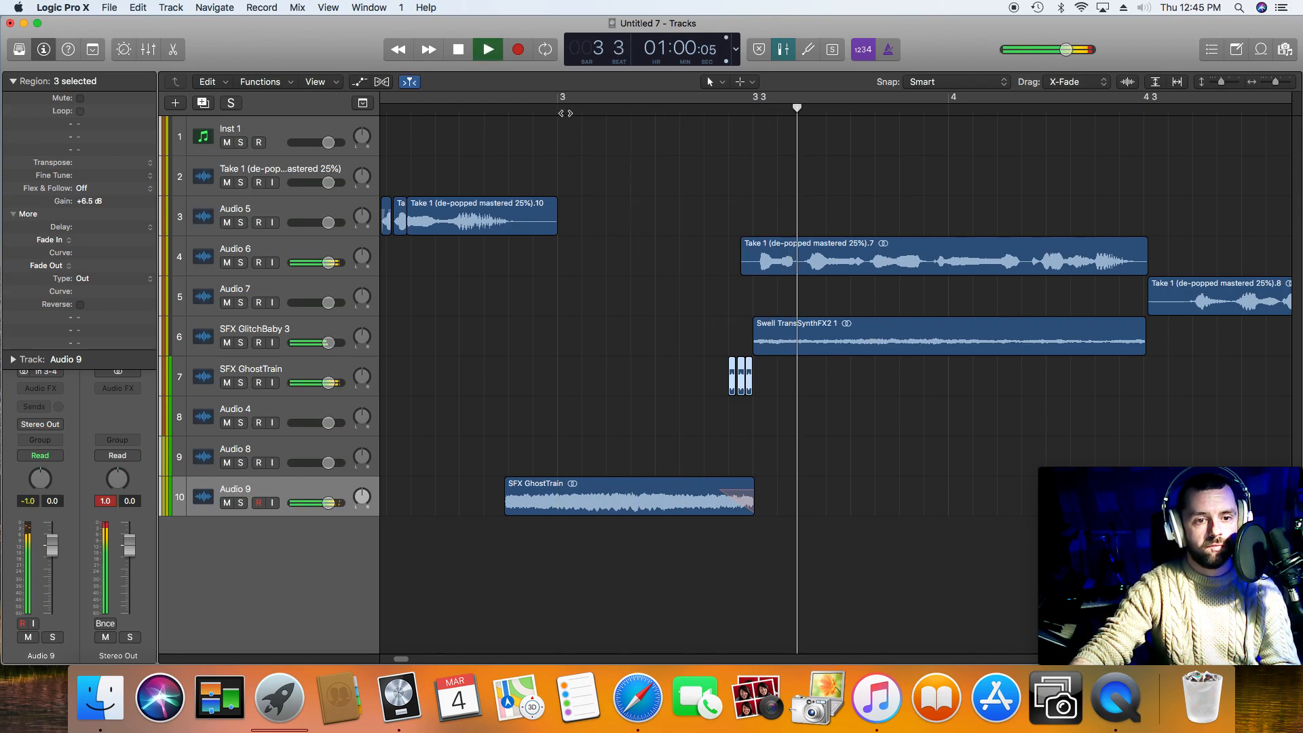
key(space)
Step: Move Swell TransSynthFX2 1 later and duplicate the three GlitchBaby slices directly behind themselves to make six
drag(768, 352, 877, 354)
drag(788, 378, 761, 384)
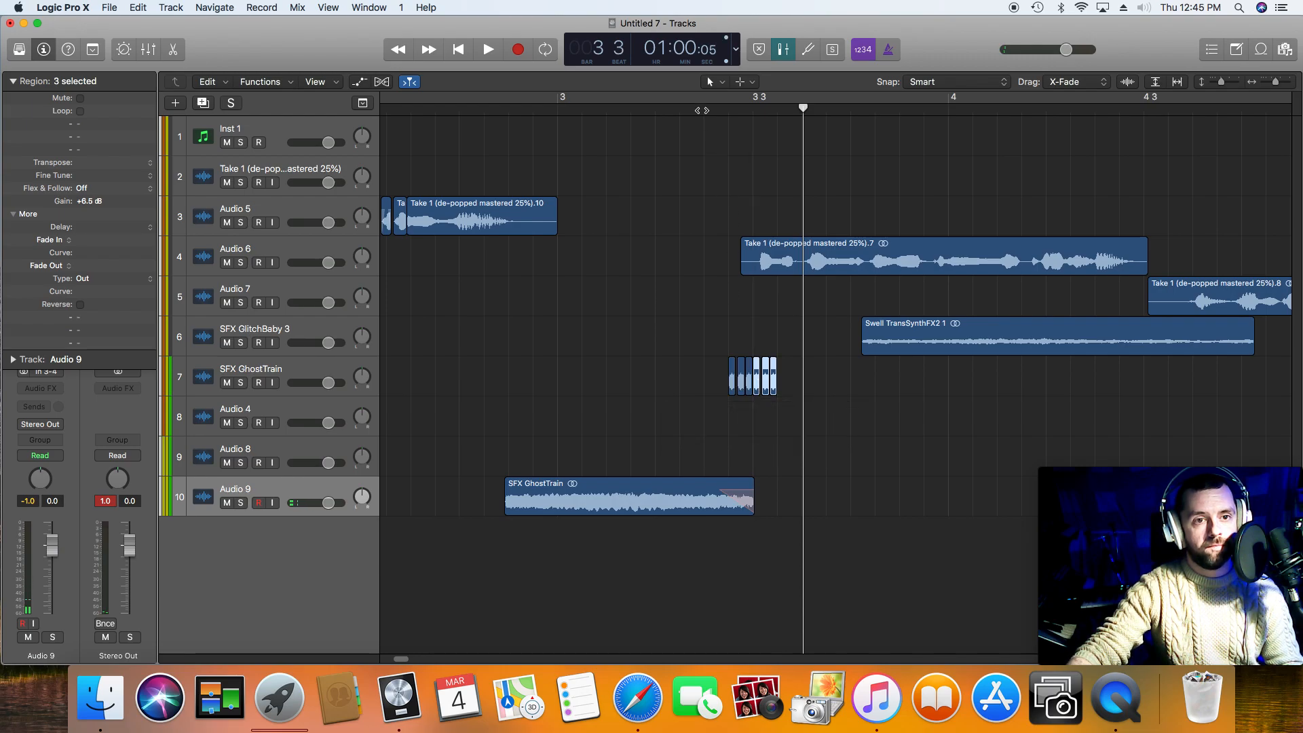
double_click(701, 109)
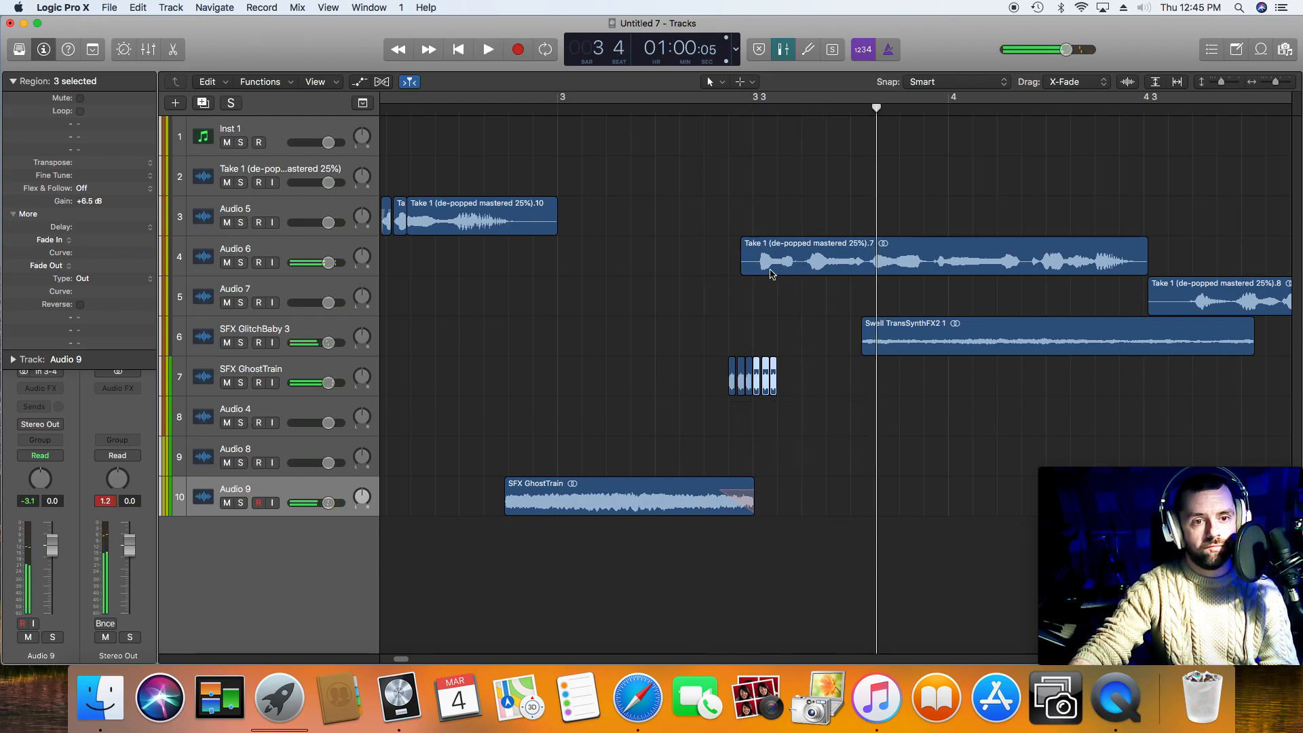
Step: Move the third voice phrase behind the six glitch slices and pull Swell TransSynthFX2 1 back to start right after them
drag(772, 273, 834, 274)
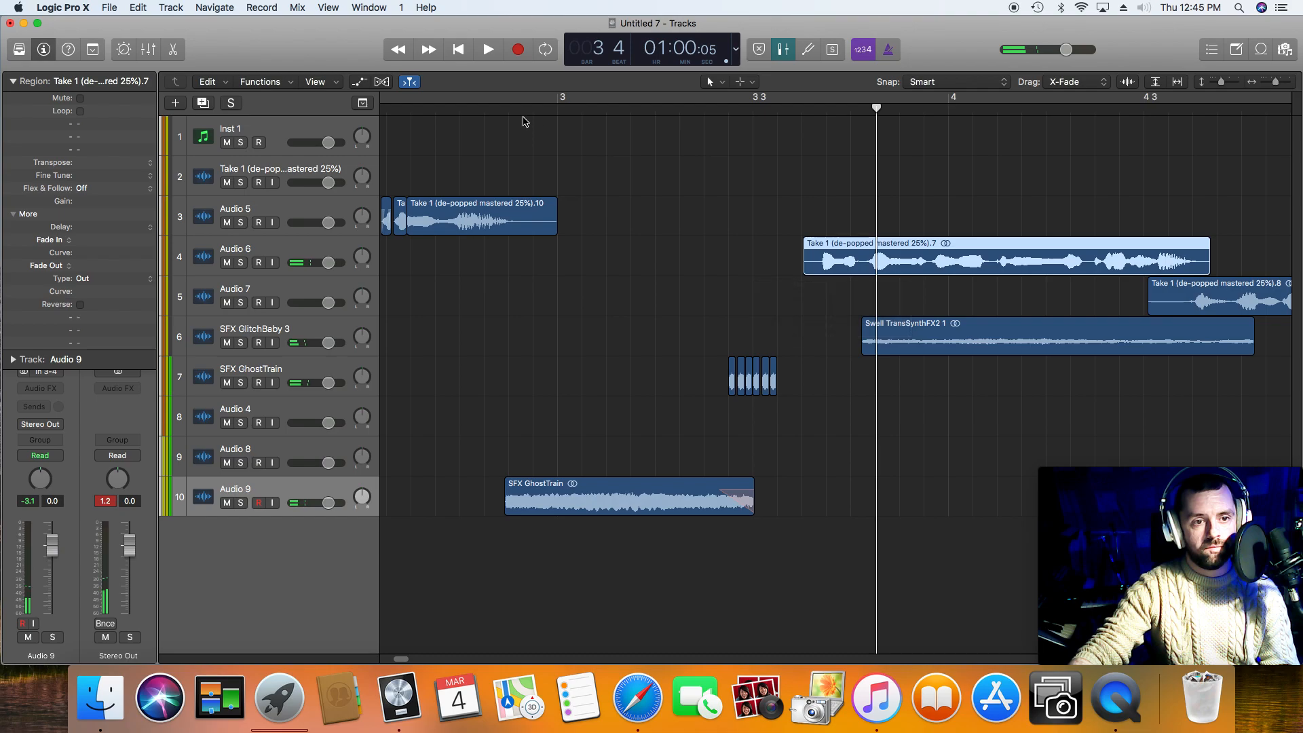
double_click(462, 107)
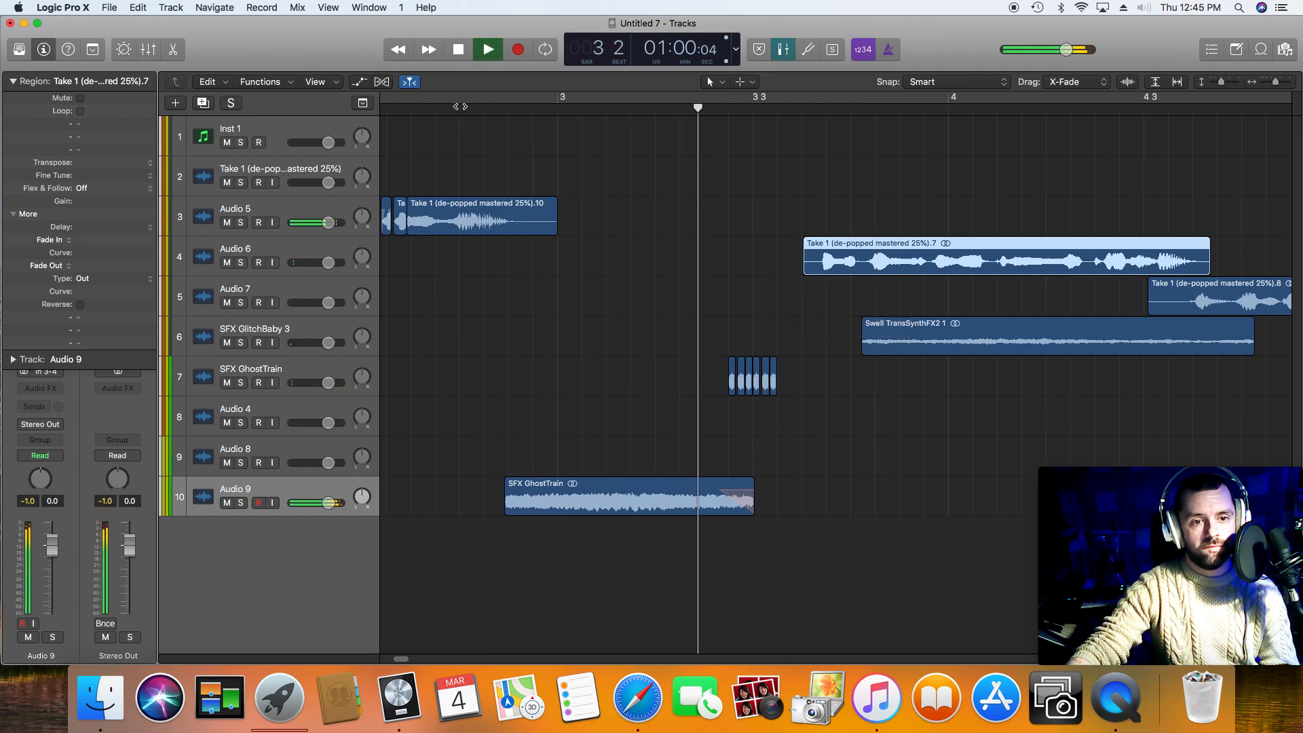
key(space)
drag(878, 346, 783, 344)
Step: Play the arrangement from the glitch slices through the last voice phrase, and replay it from bar 3
click(680, 108)
key(space)
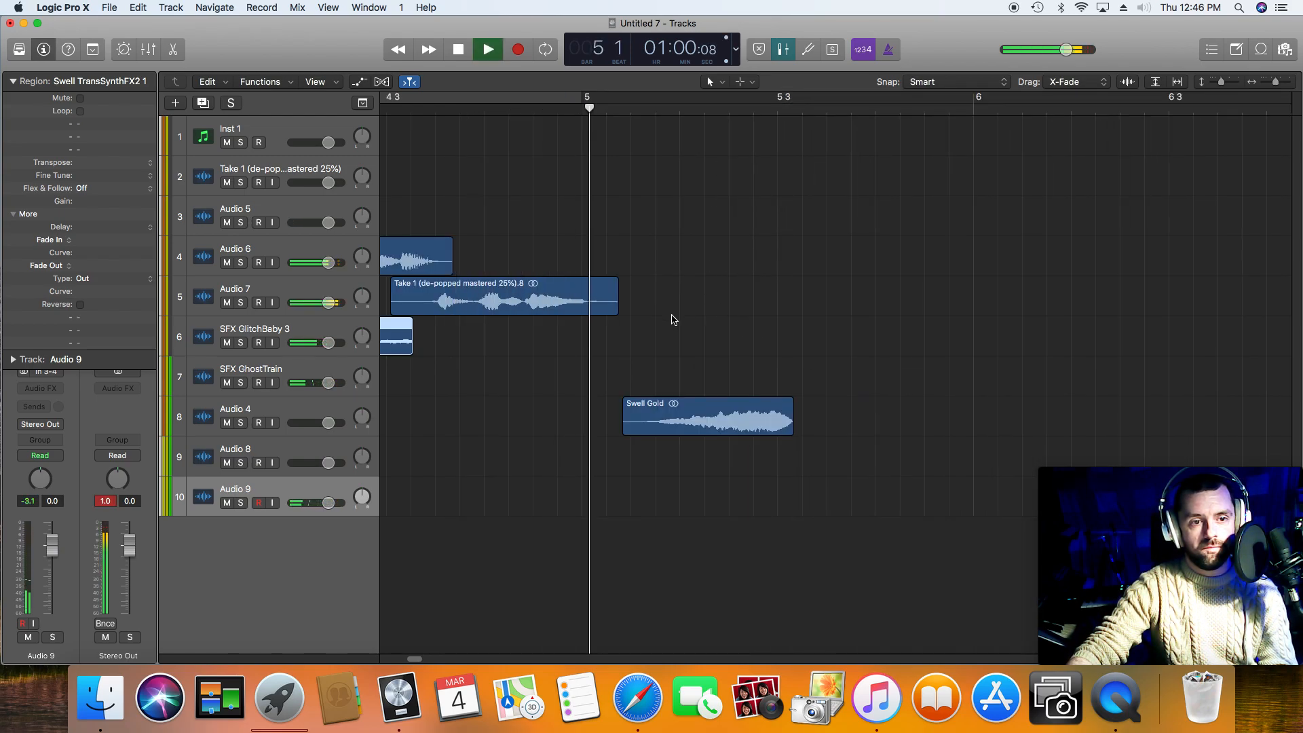
key(space)
click(398, 50)
click(398, 49)
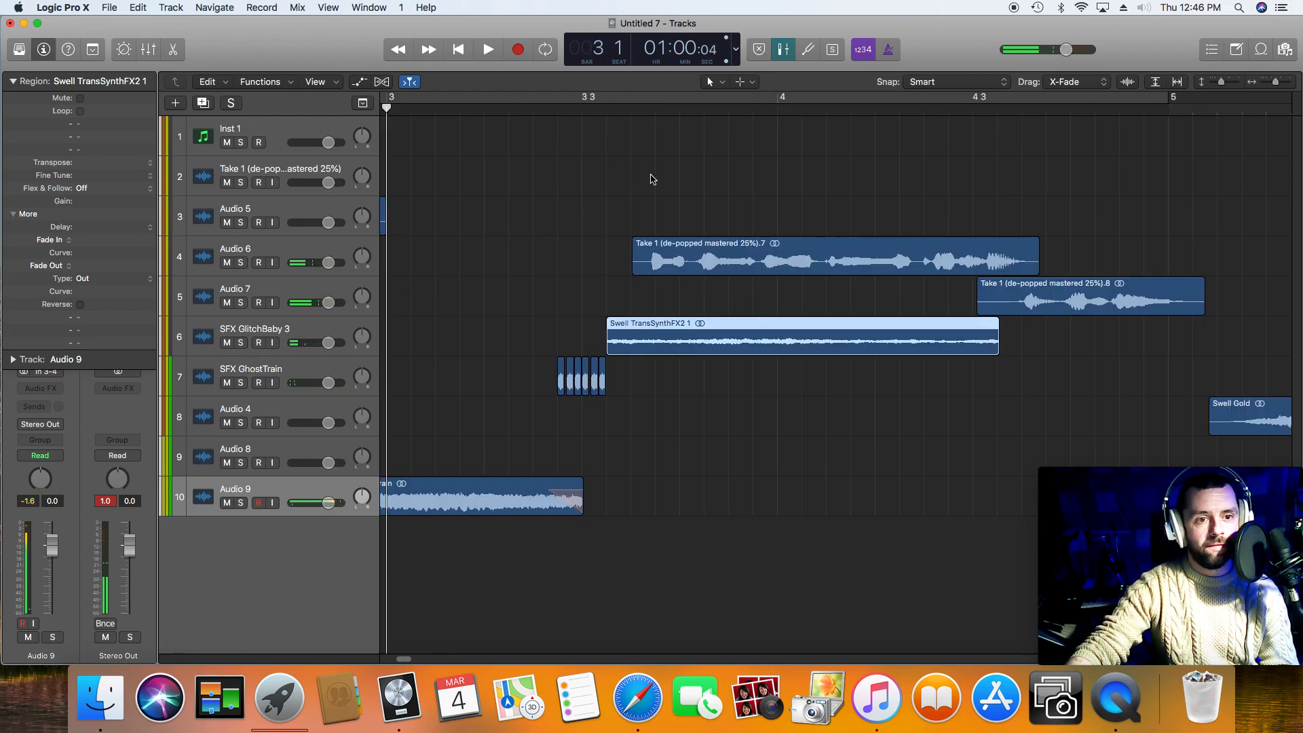
key(space)
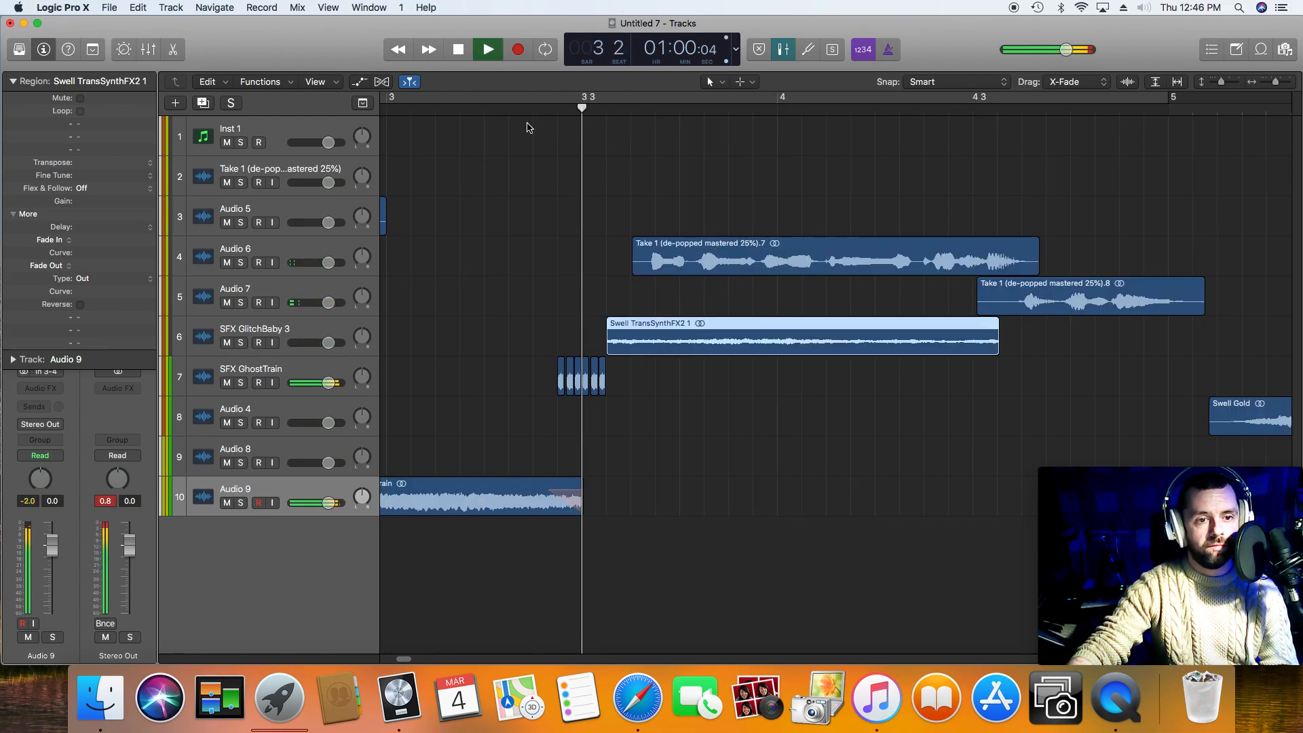
Step: Adjust the third voice phrase by ear until its speech starts right after the last glitch slice
drag(695, 254, 720, 253)
click(503, 111)
key(space)
key(space)
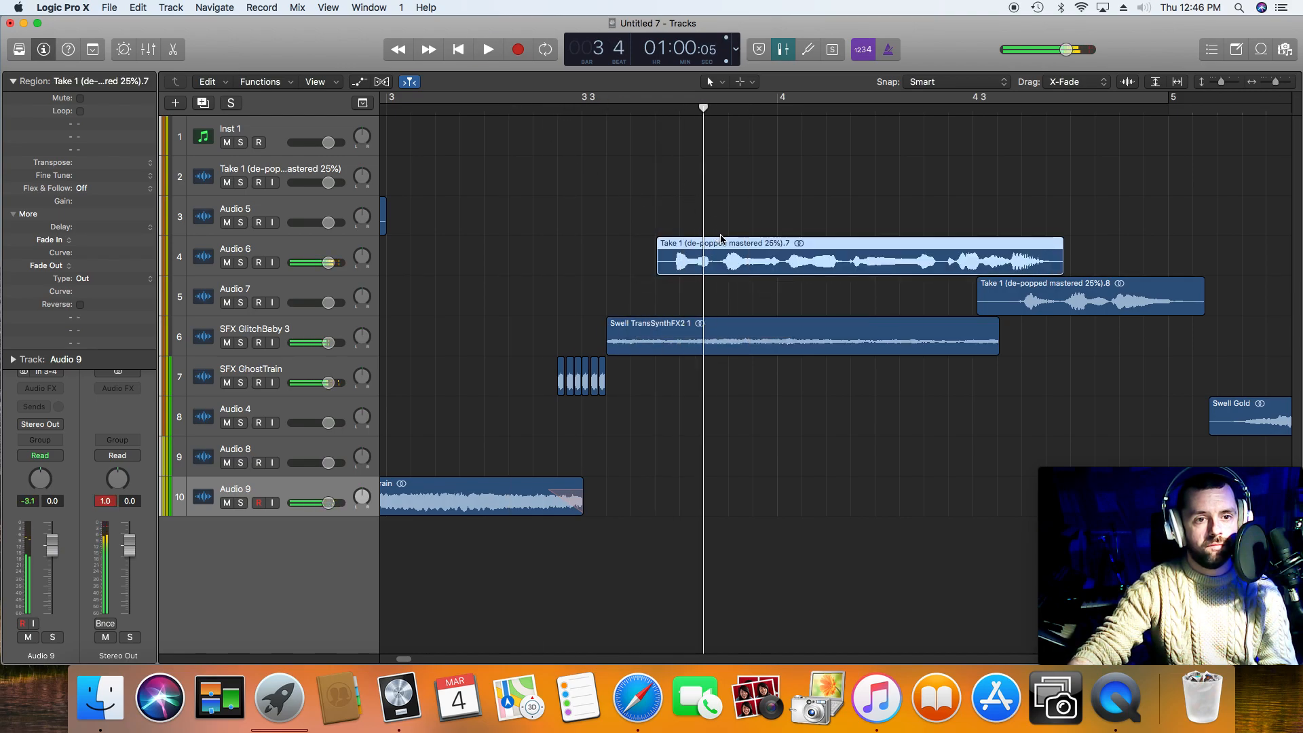
drag(722, 256, 675, 261)
click(612, 121)
click(606, 109)
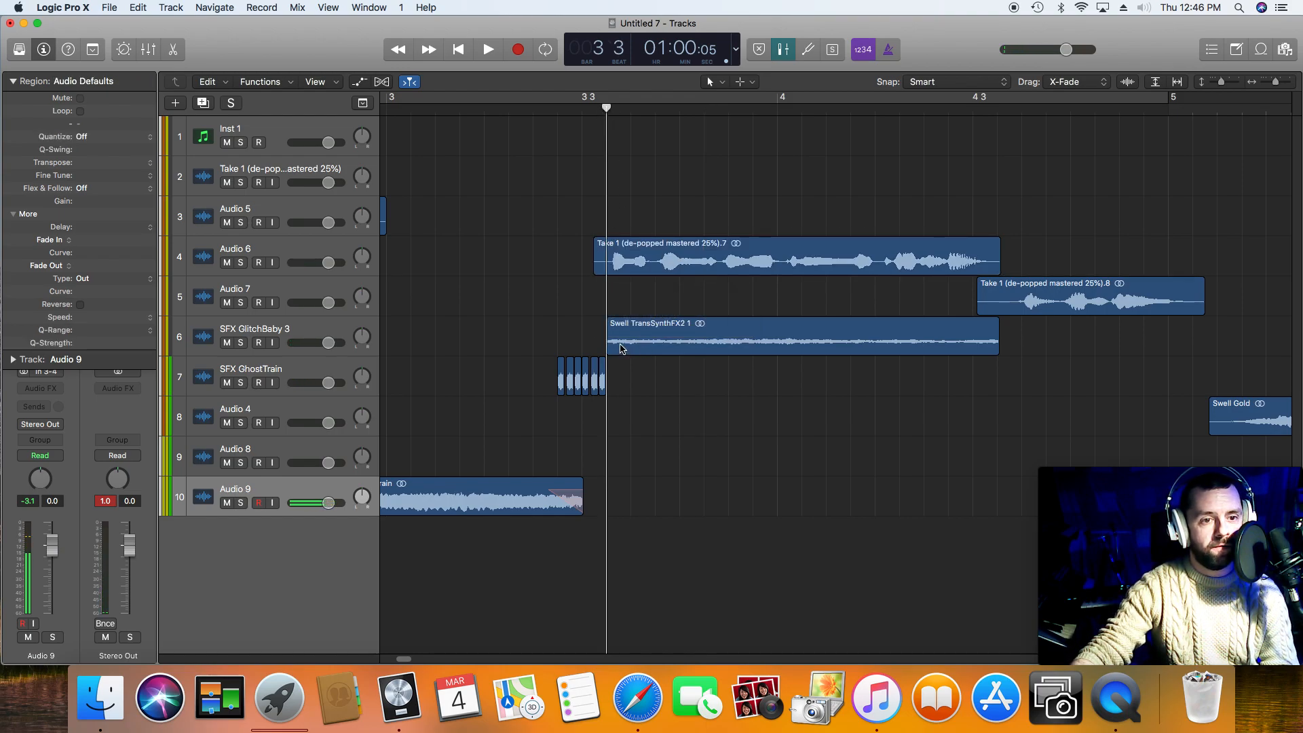
drag(647, 265, 643, 265)
Step: Play the third voice phrase through into the fourth to check their overlap
key(space)
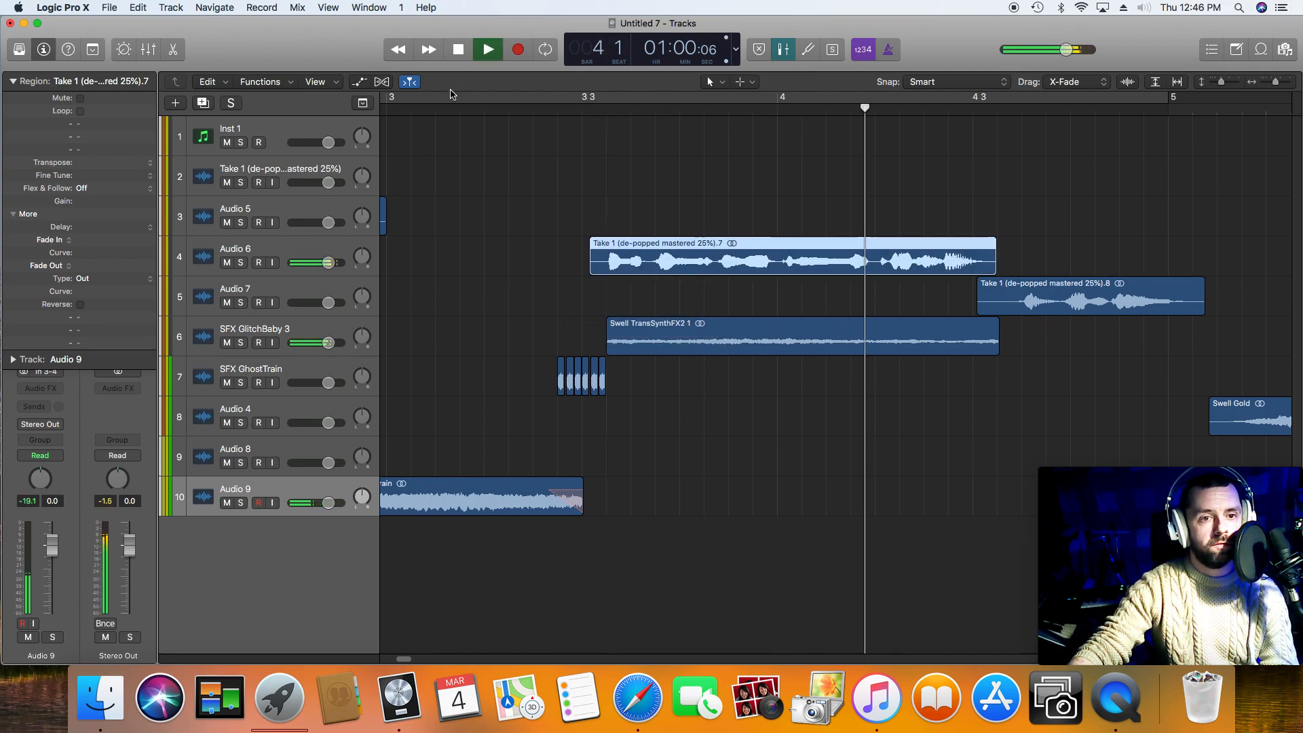
key(space)
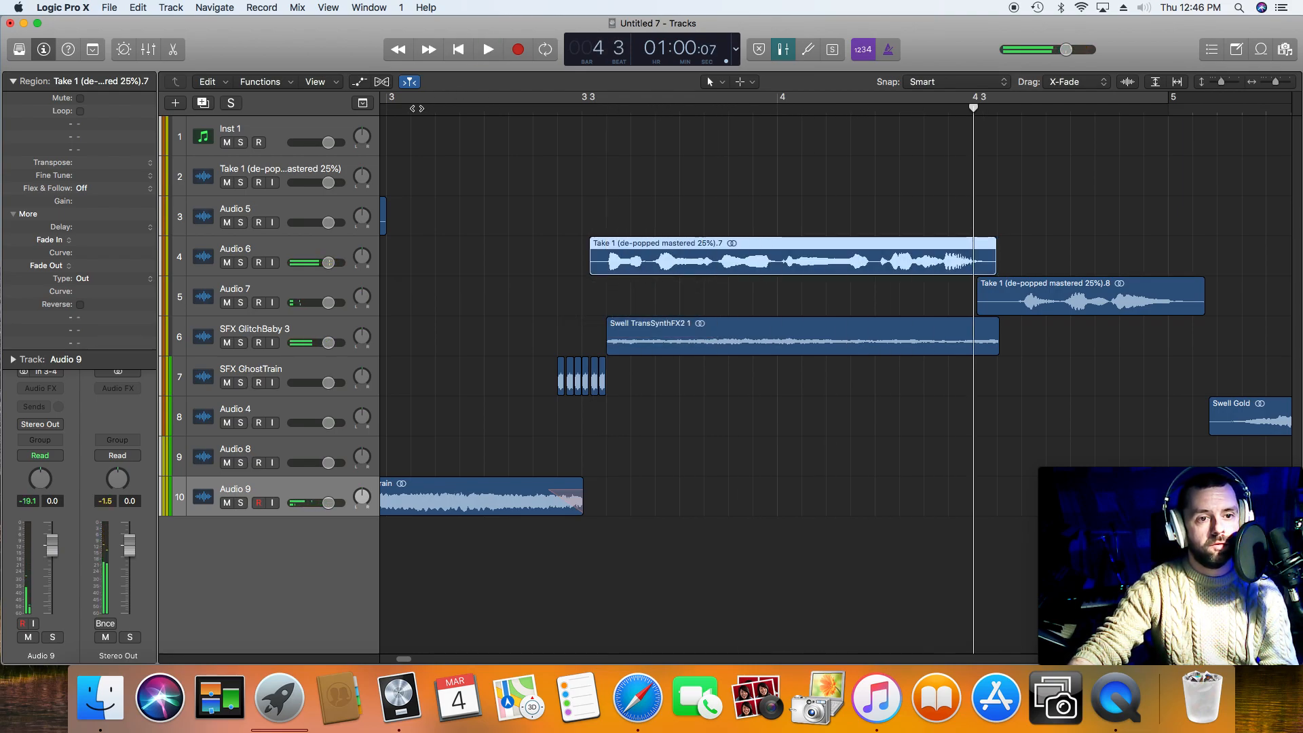
key(space)
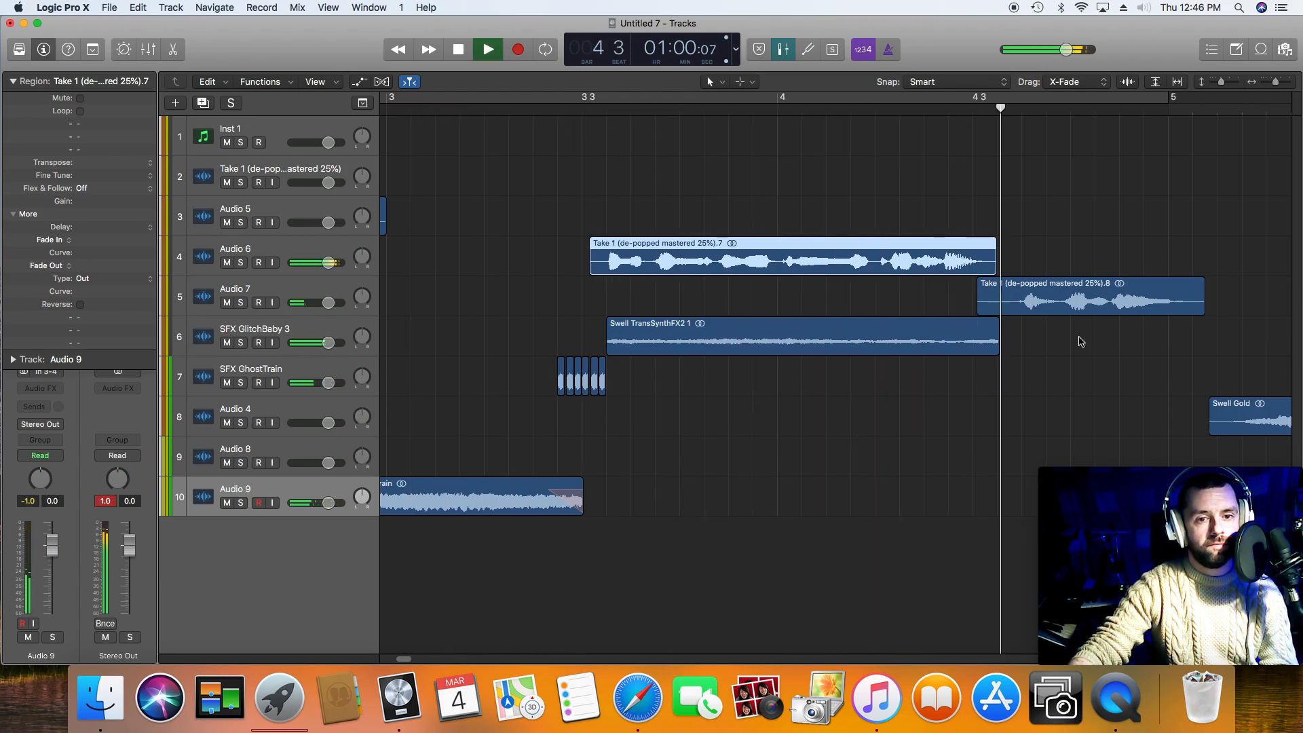
key(space)
Step: Move the fourth voice phrase later to start just after the third one ends, and play the handover from bar 4
drag(1015, 305, 1047, 305)
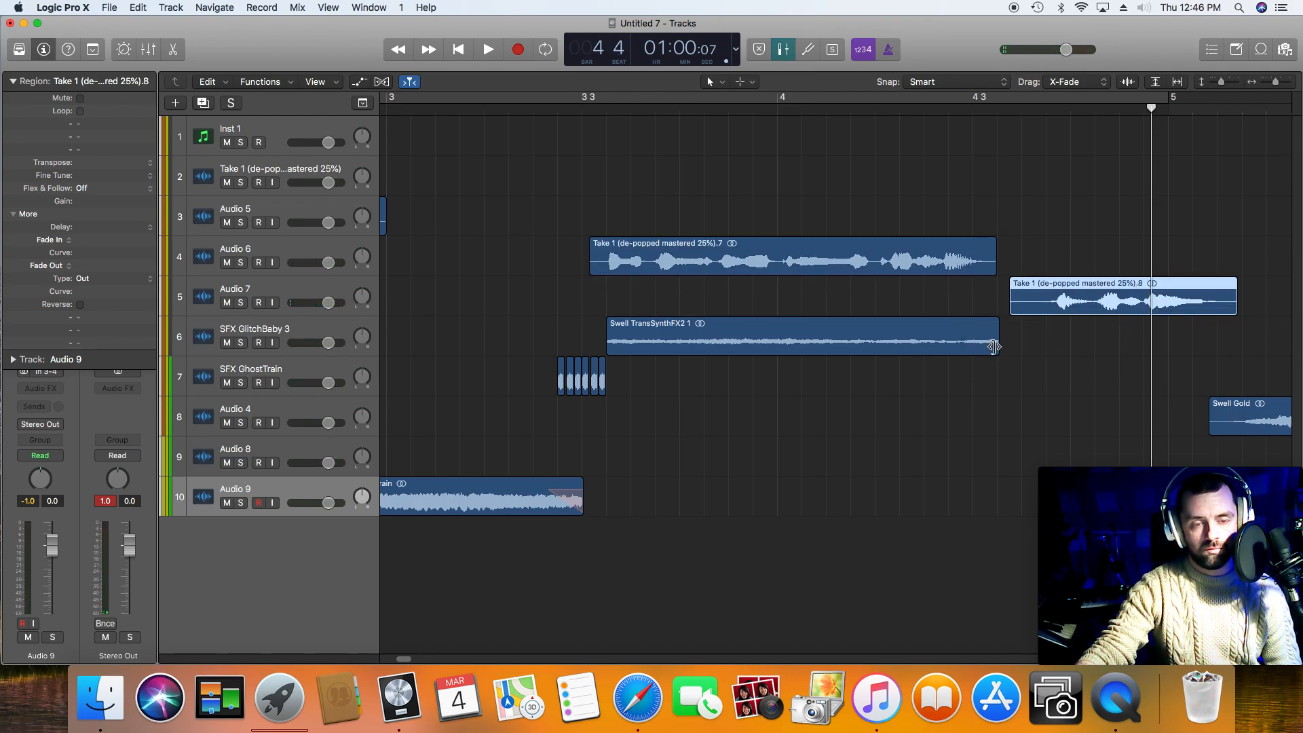
click(779, 112)
key(space)
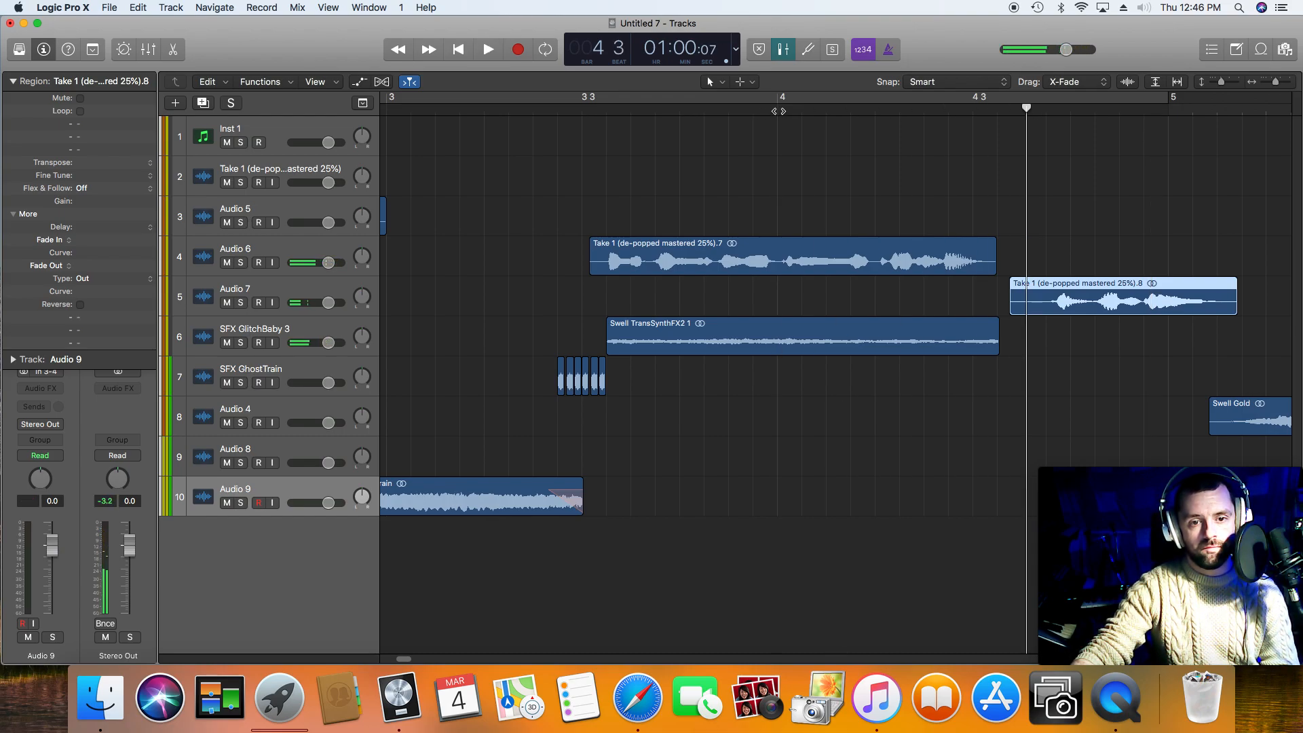
right_click(773, 110)
key(Escape)
key(space)
Step: Split Swell TransSynthFX2 1 at bar 4, append a reversed copy of its second part overlapping the end as a crossfade, and play it
right_click(785, 357)
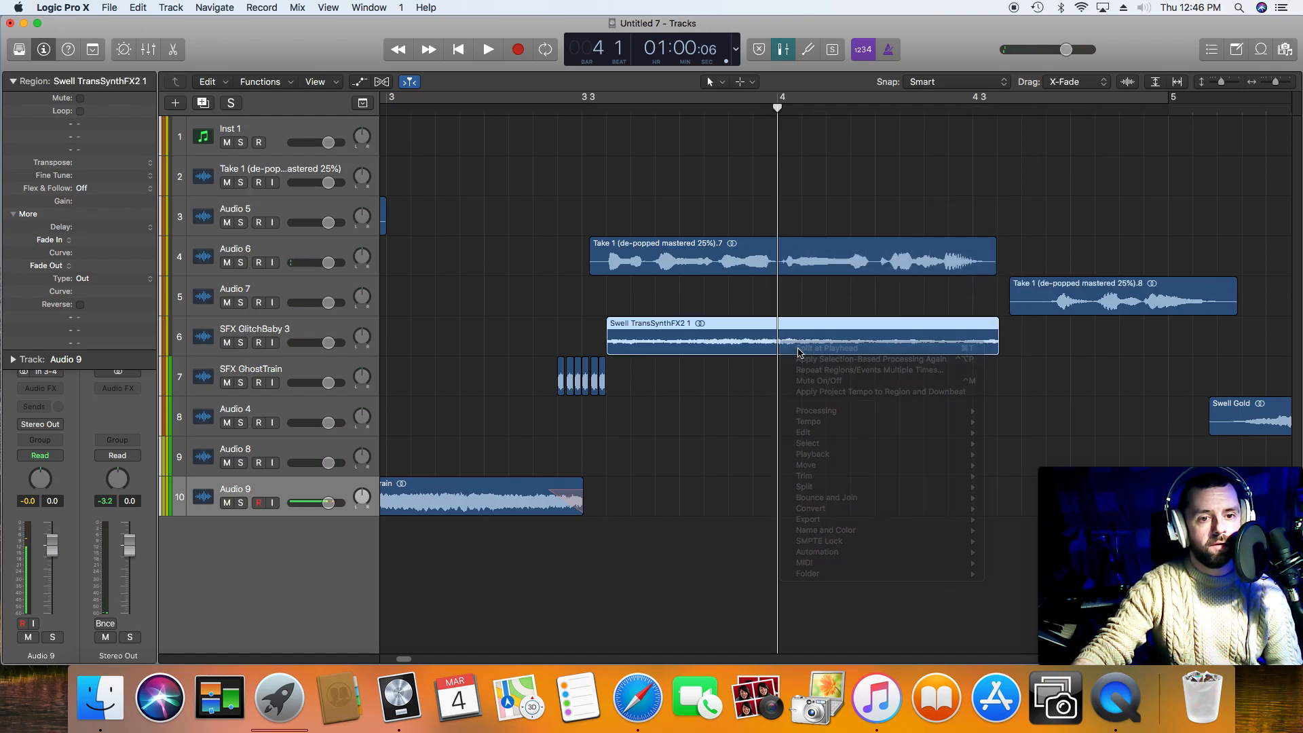
click(800, 345)
drag(800, 353, 1021, 346)
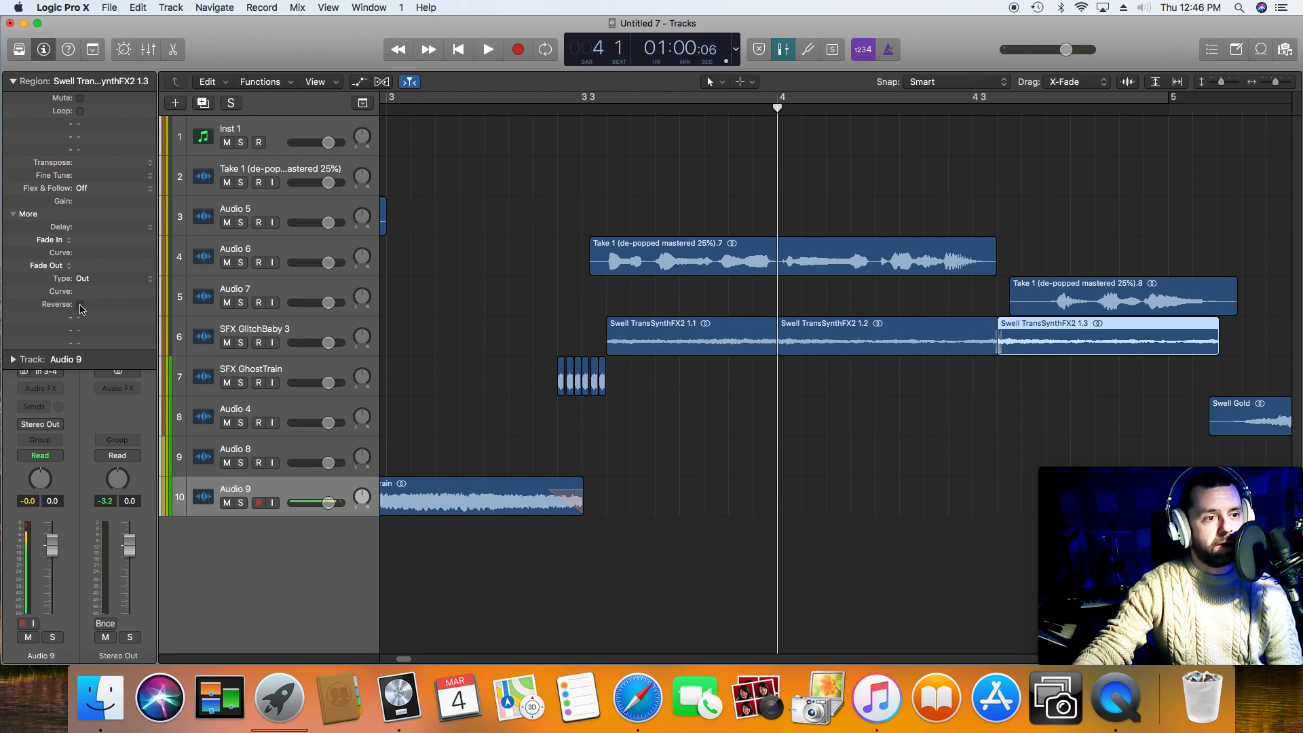
drag(1052, 344, 1036, 344)
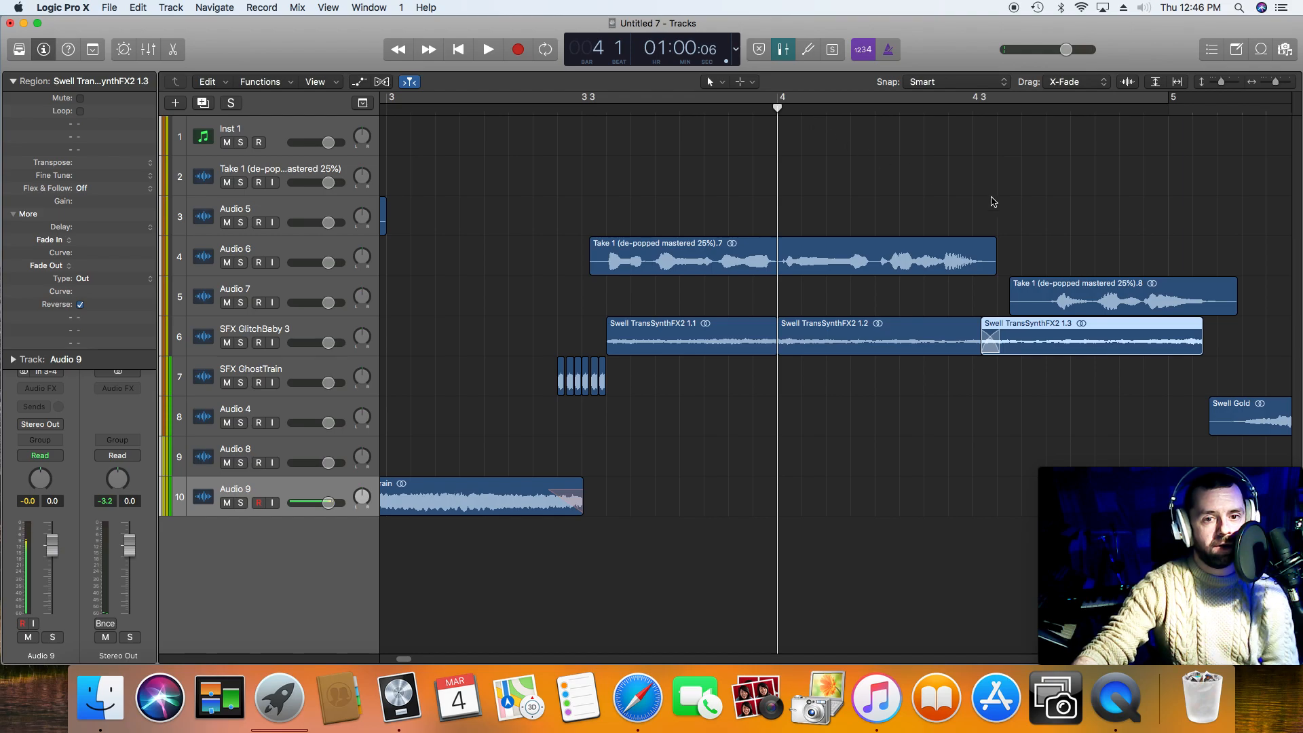
key(space)
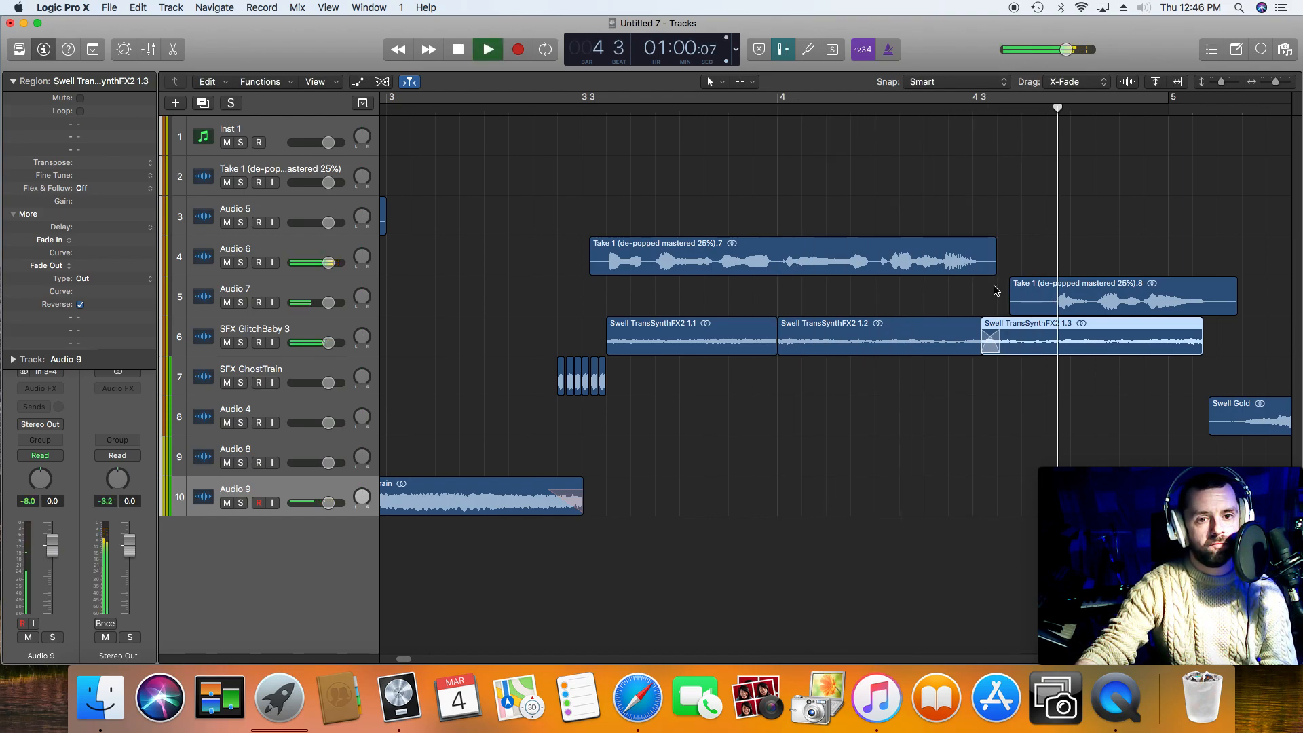
key(space)
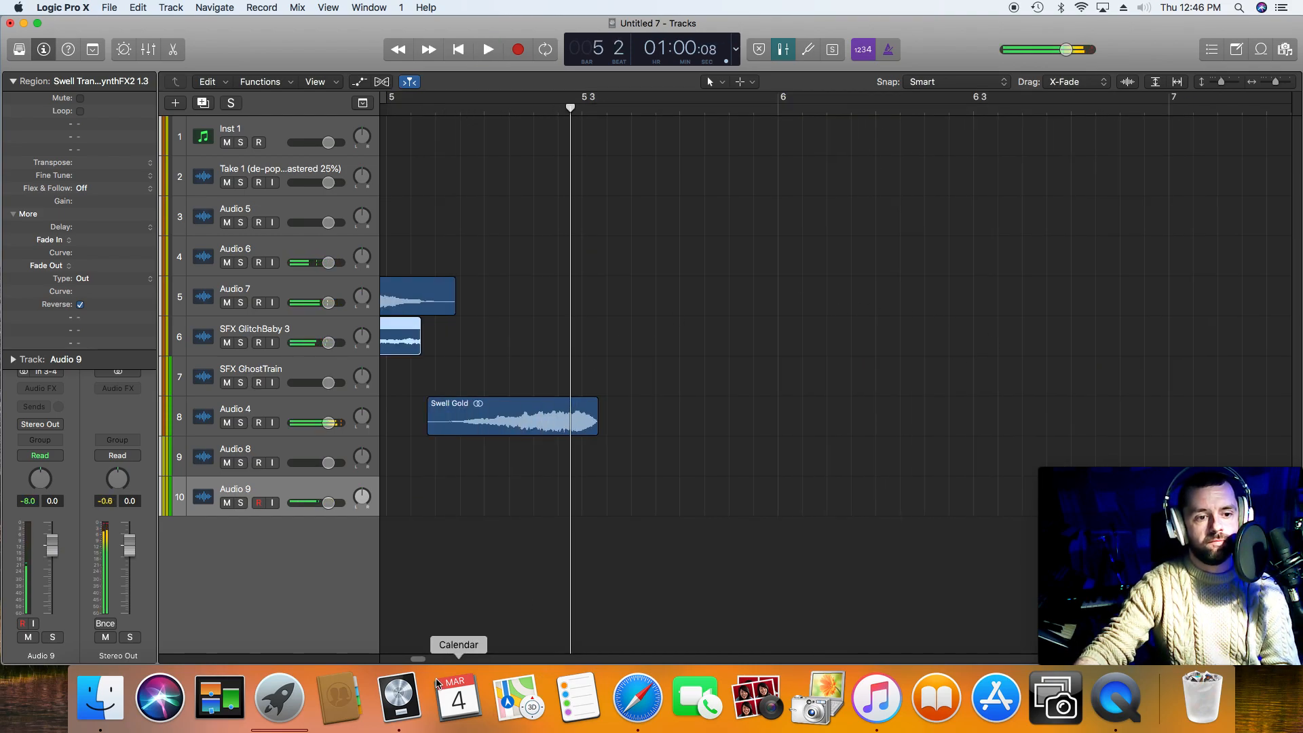
Step: Move Swell Gold later so it starts just after 5 3, and play from bar 4
drag(422, 660, 413, 660)
drag(951, 428, 1143, 432)
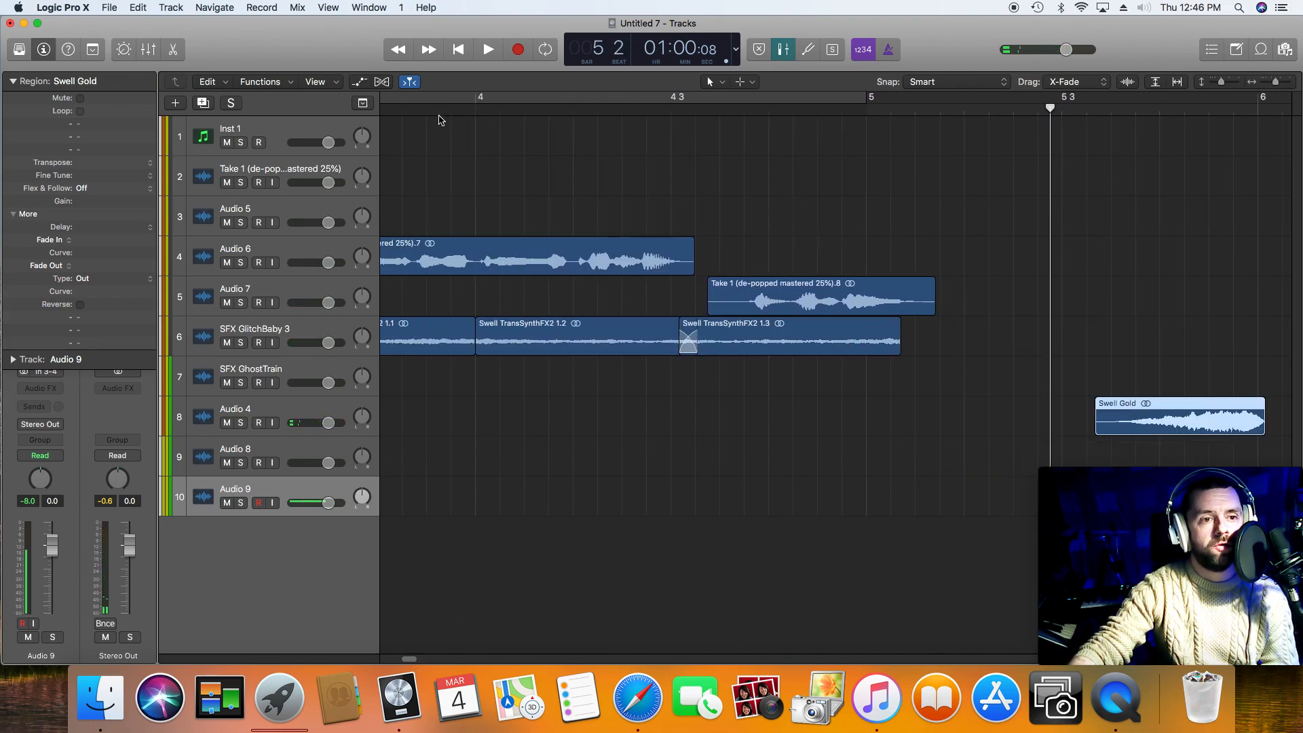
key(space)
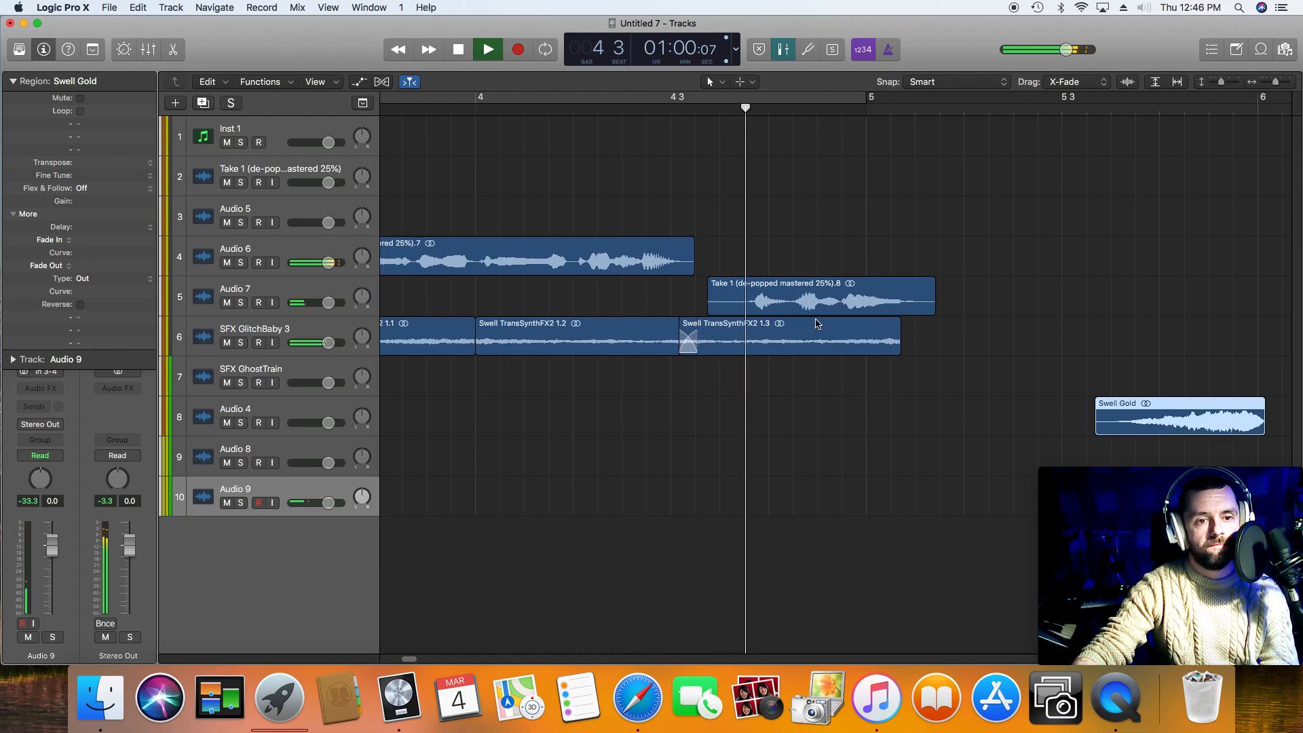
Step: Move the fourth voice phrase later to start just before bar 5, and play the passage leading into it
key(space)
drag(816, 312, 917, 310)
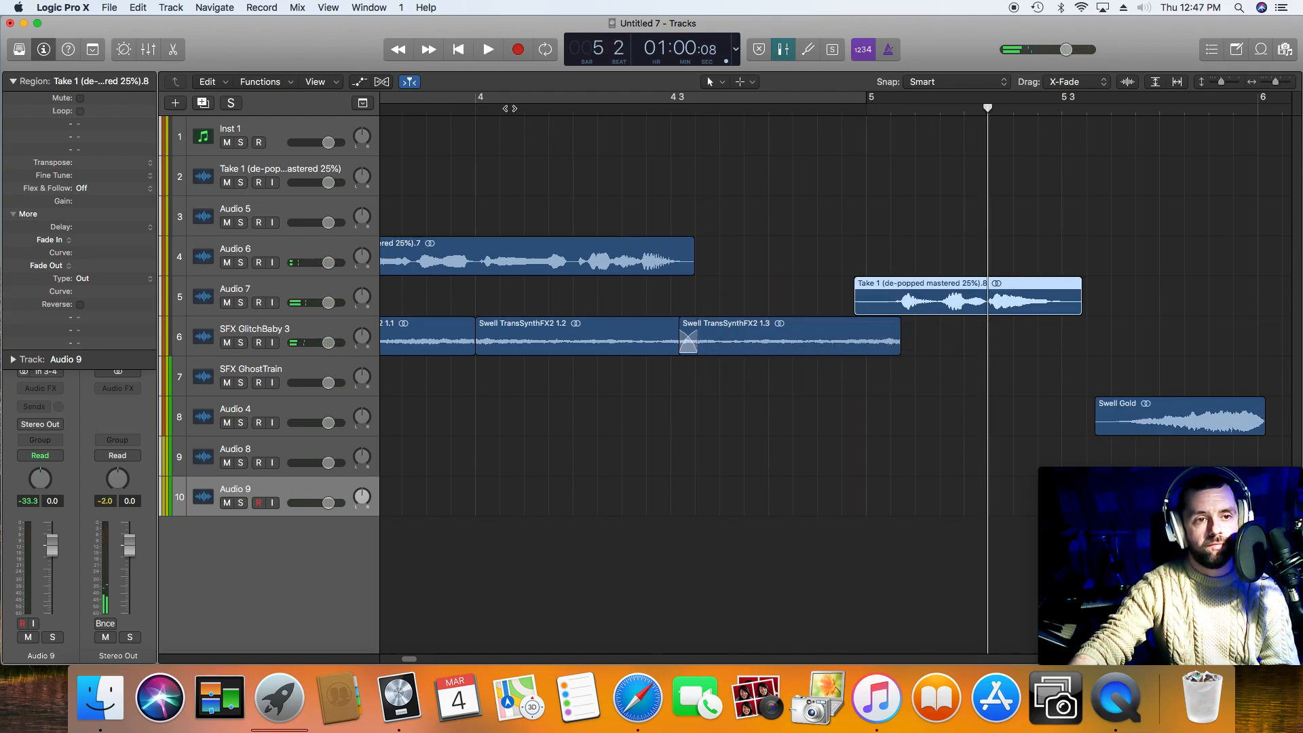
key(space)
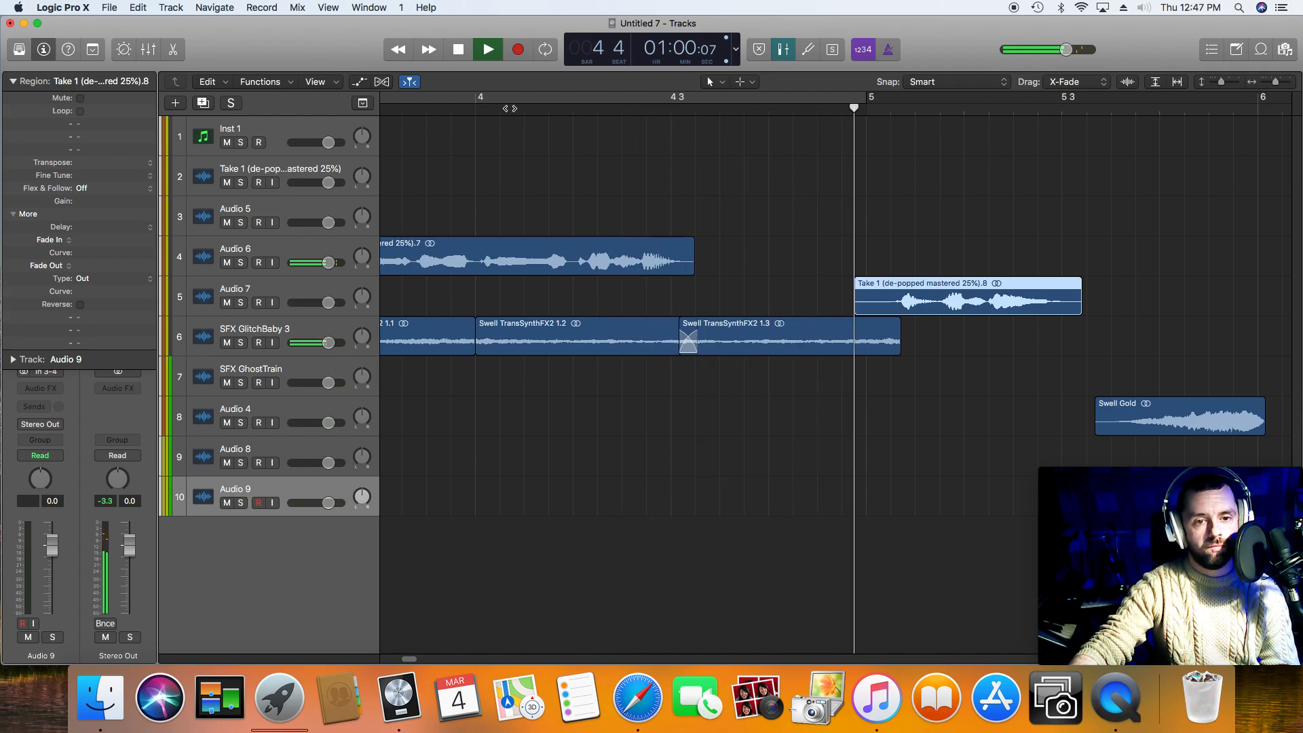
Step: Move Swell Gold earlier beneath the fourth voice phrase, adjusting it against playback until it starts at bar 5
key(space)
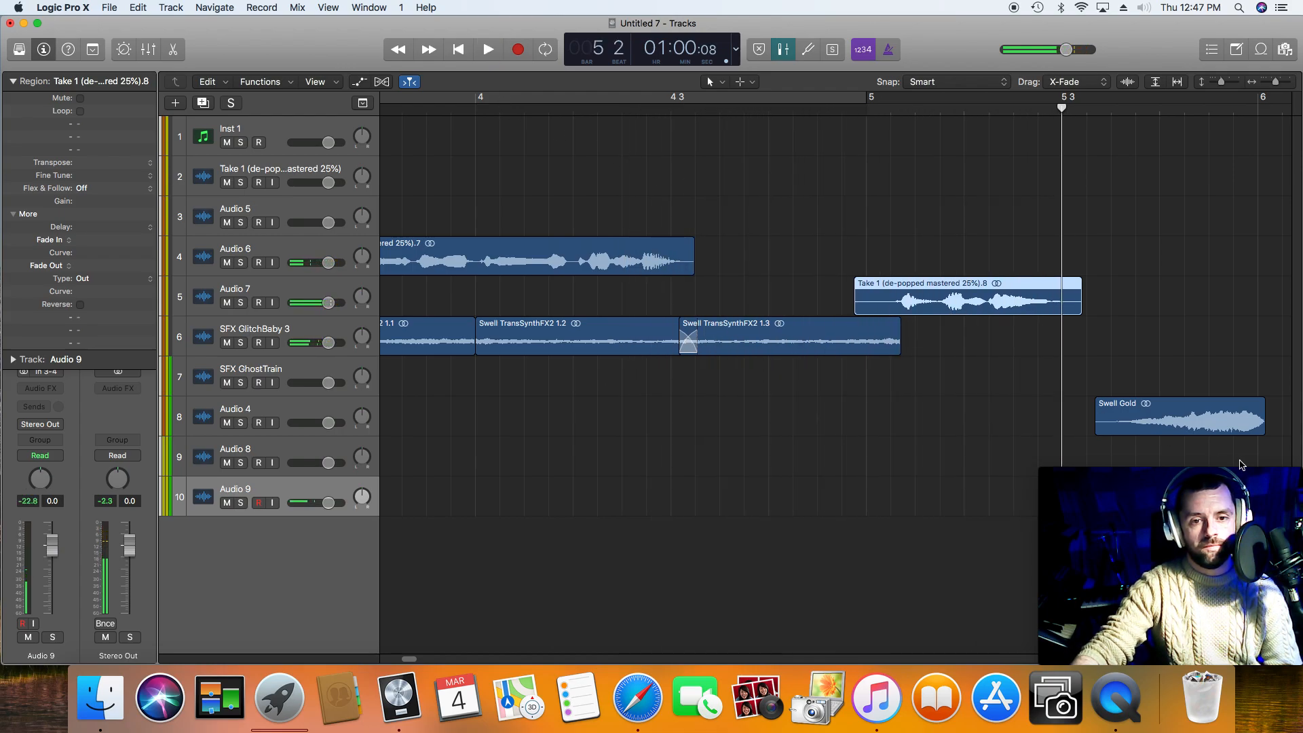
drag(1212, 419, 1028, 419)
key(space)
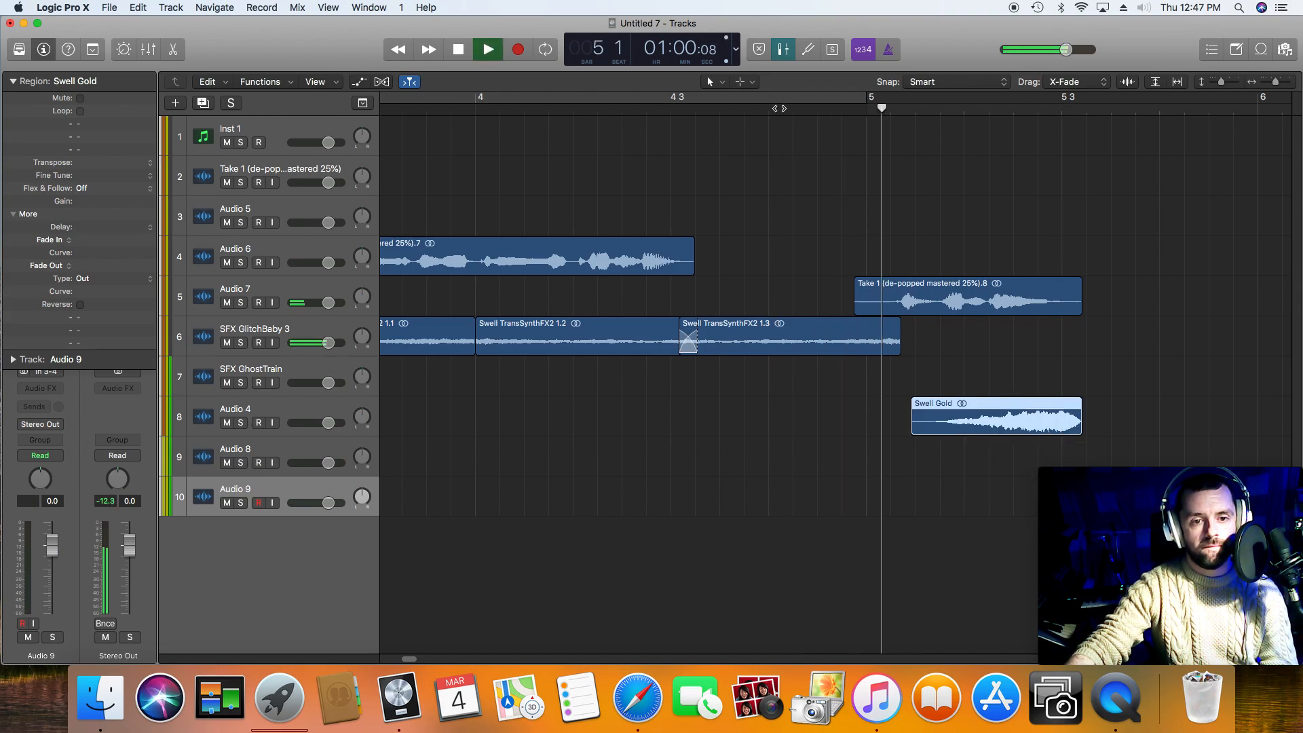
key(space)
drag(998, 424, 935, 423)
key(space)
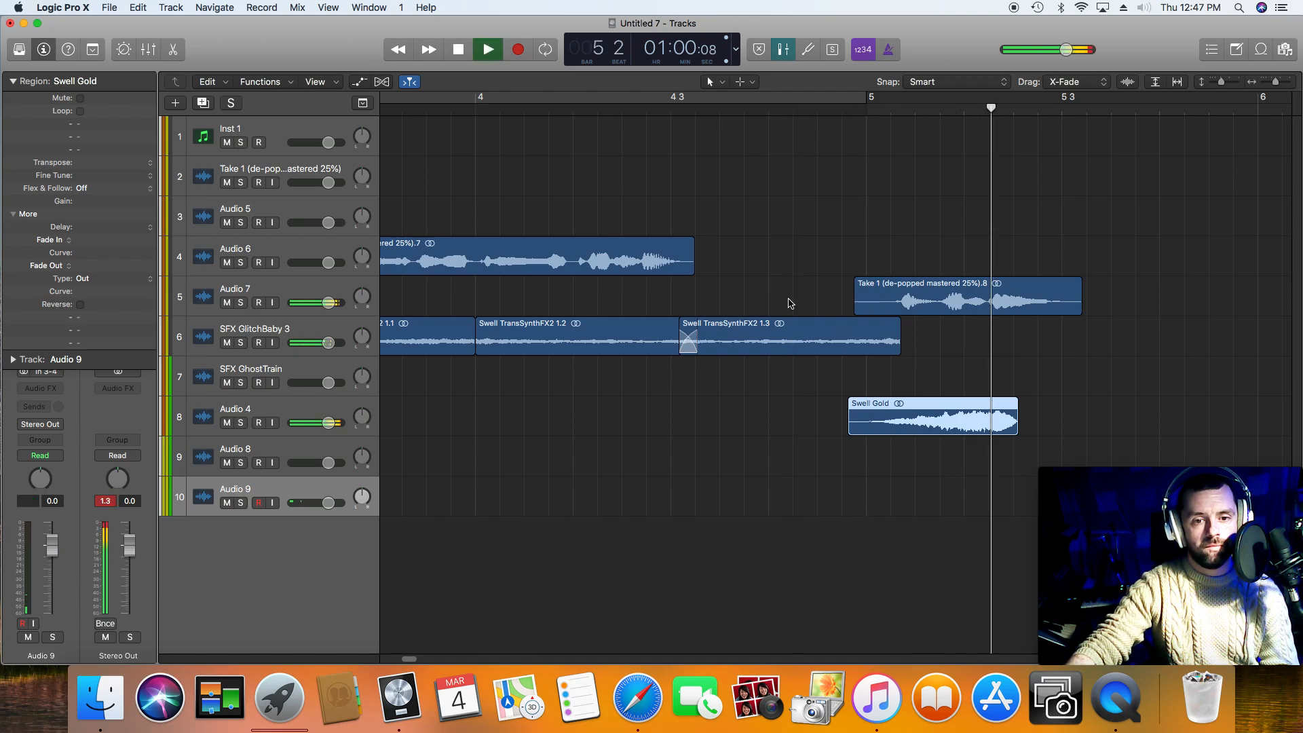
key(space)
drag(945, 409, 965, 409)
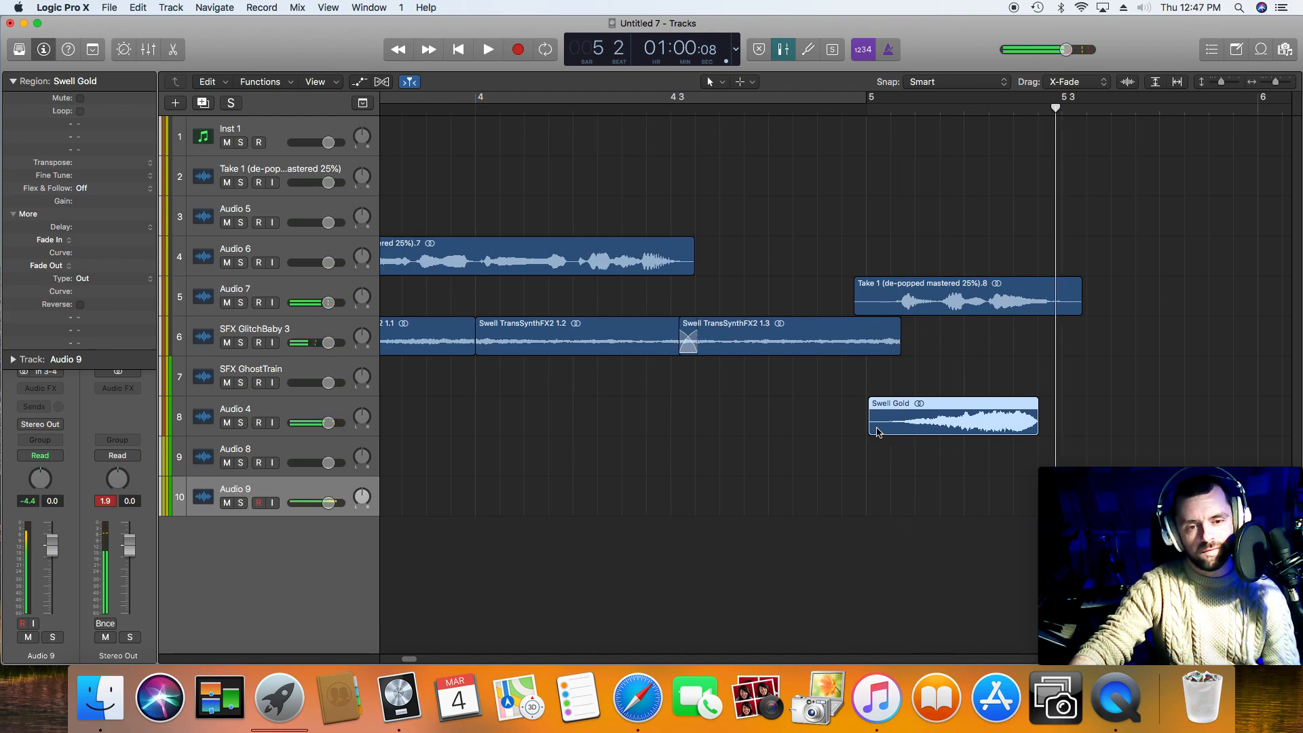
Step: Time-stretch Swell Gold from its start to a length of 0.2.2 154, and shift it later to end just before 5 3
drag(873, 427, 777, 220)
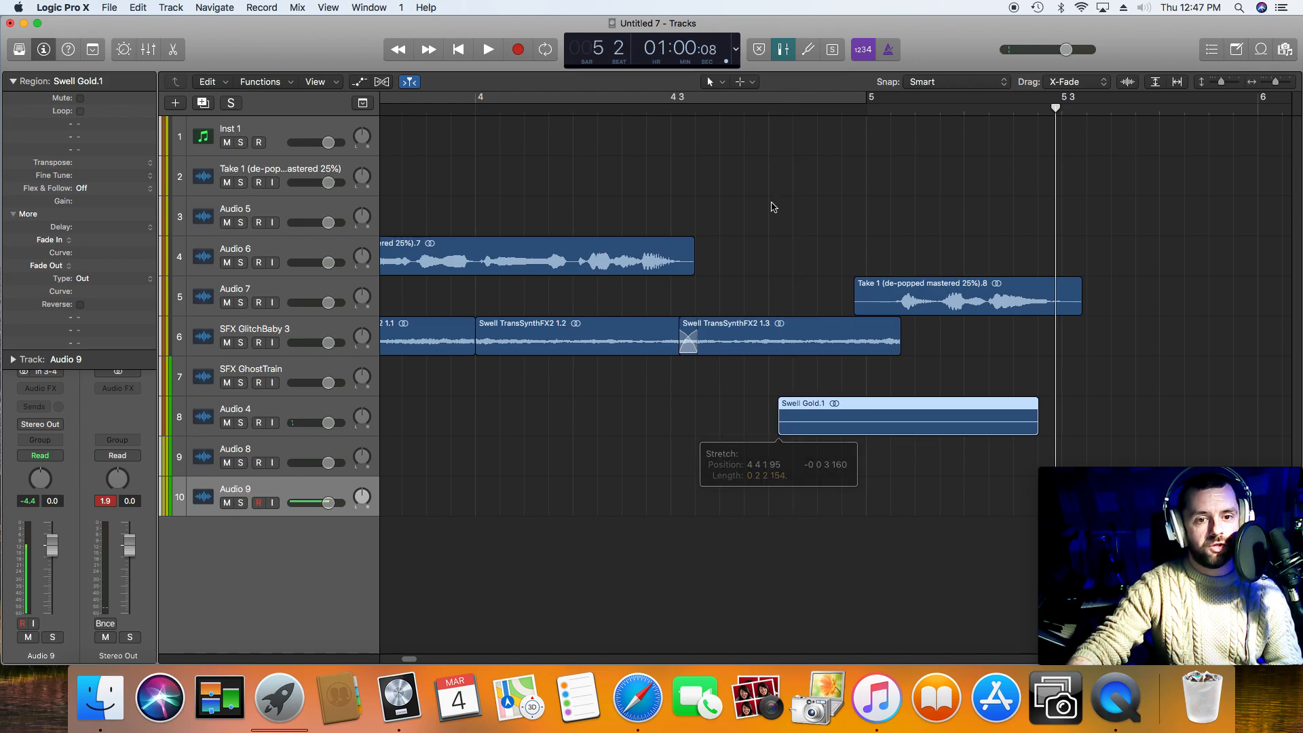
drag(1007, 435, 1027, 435)
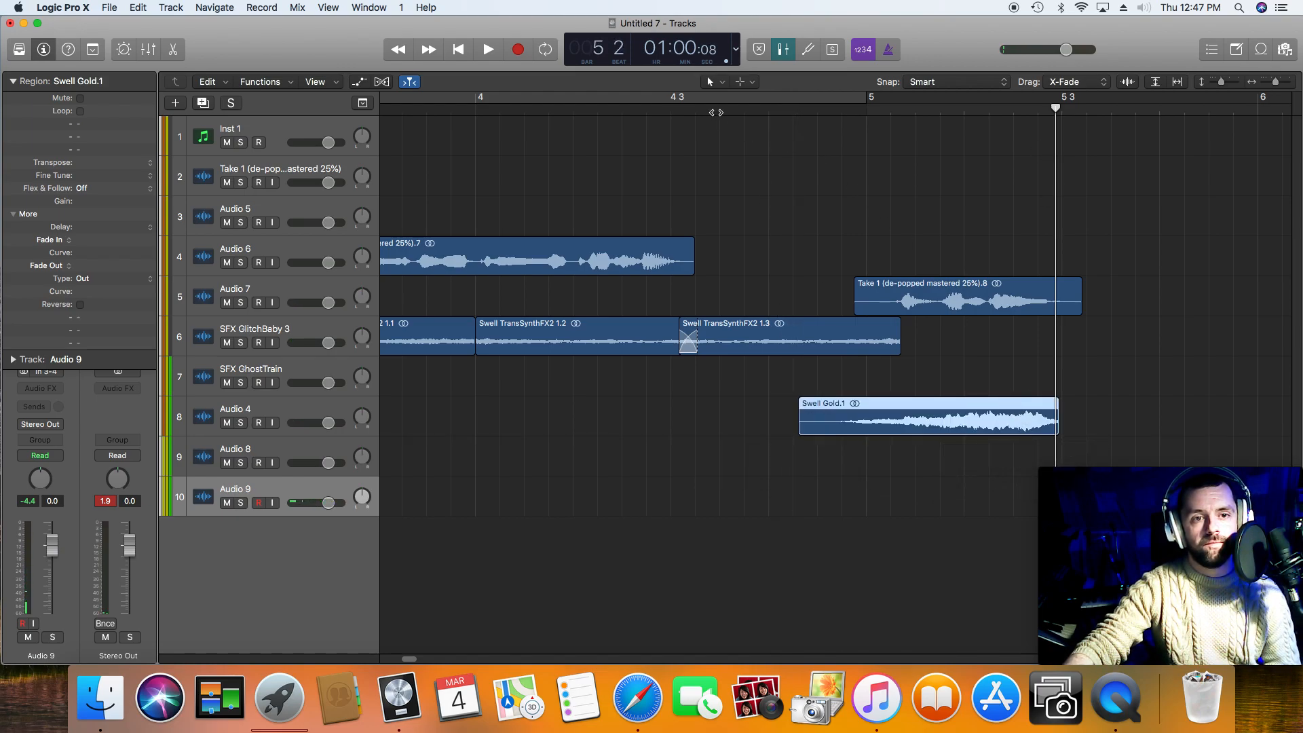
key(space)
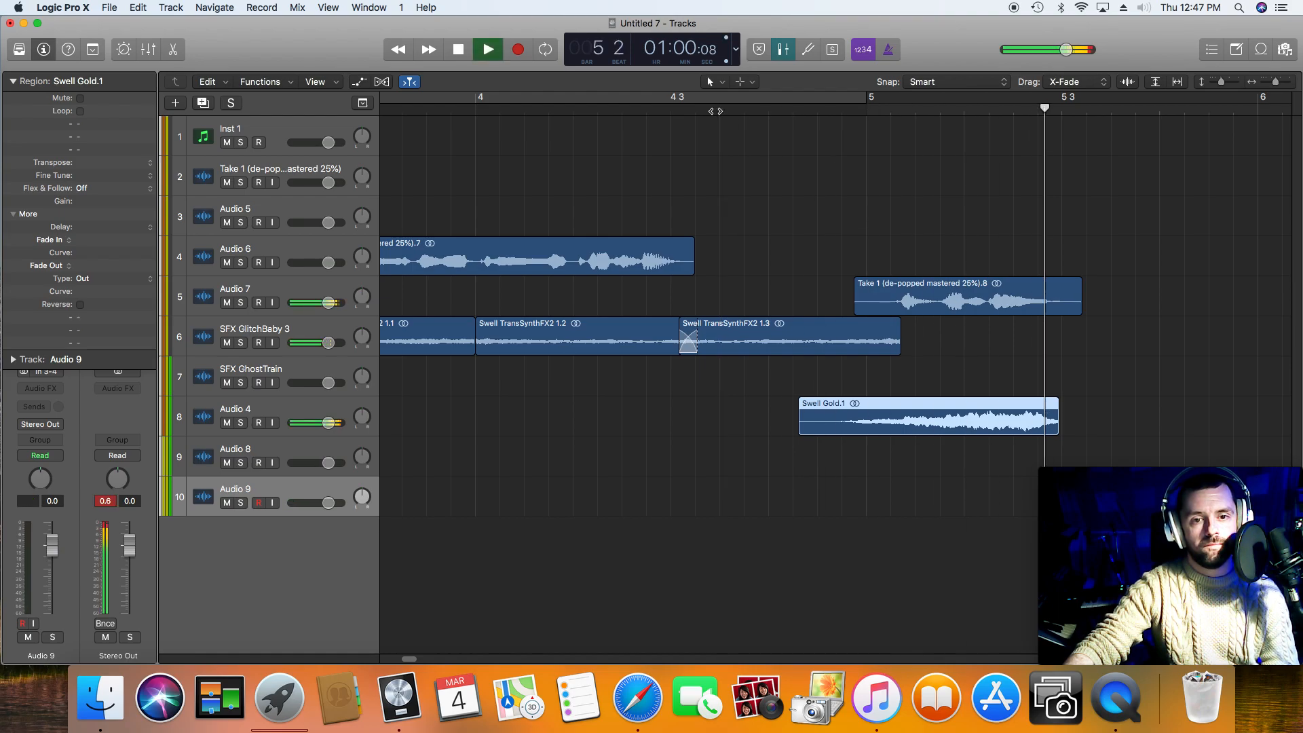
Step: Play the whole arrangement from the beginning with all regions in view
click(447, 54)
click(454, 49)
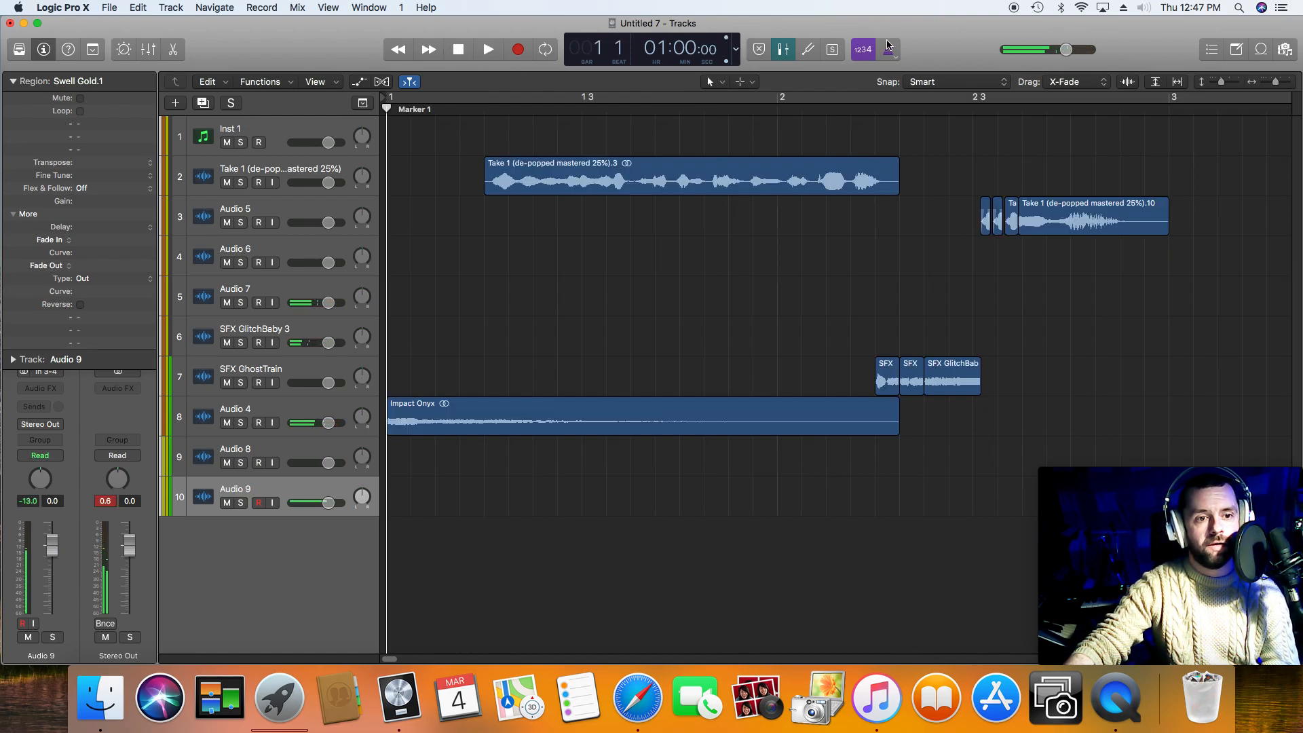
drag(1273, 81, 1268, 81)
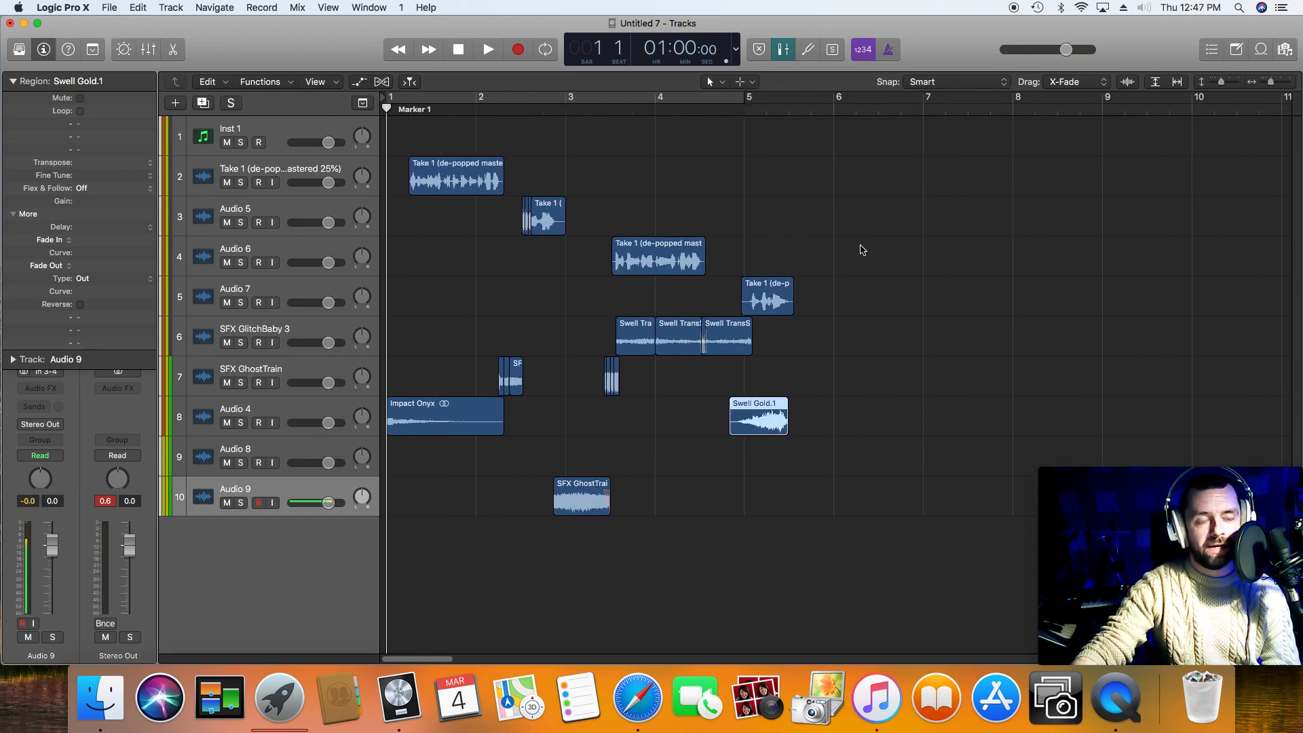
key(space)
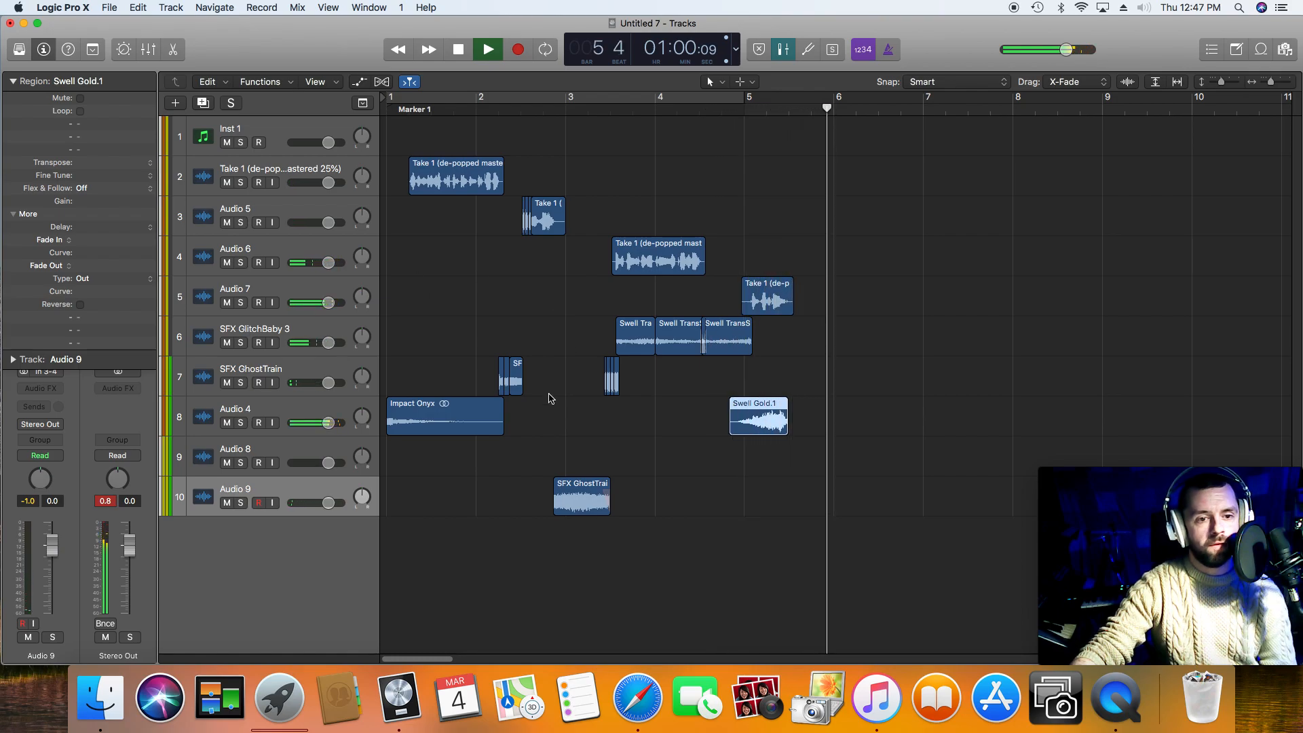
Step: Move the stretched Swell Gold to the Audio 8 track, and lower that track's volume while checking it in playback
drag(755, 435, 760, 459)
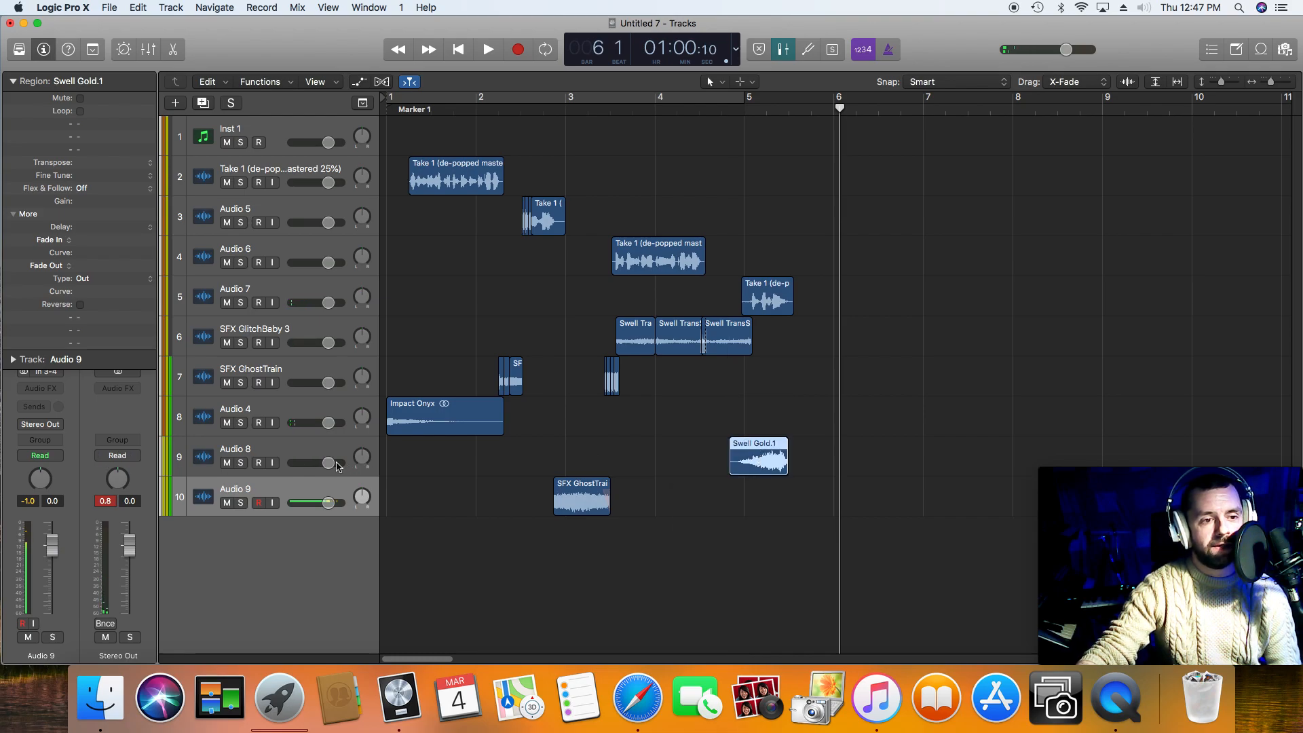
drag(328, 463, 326, 463)
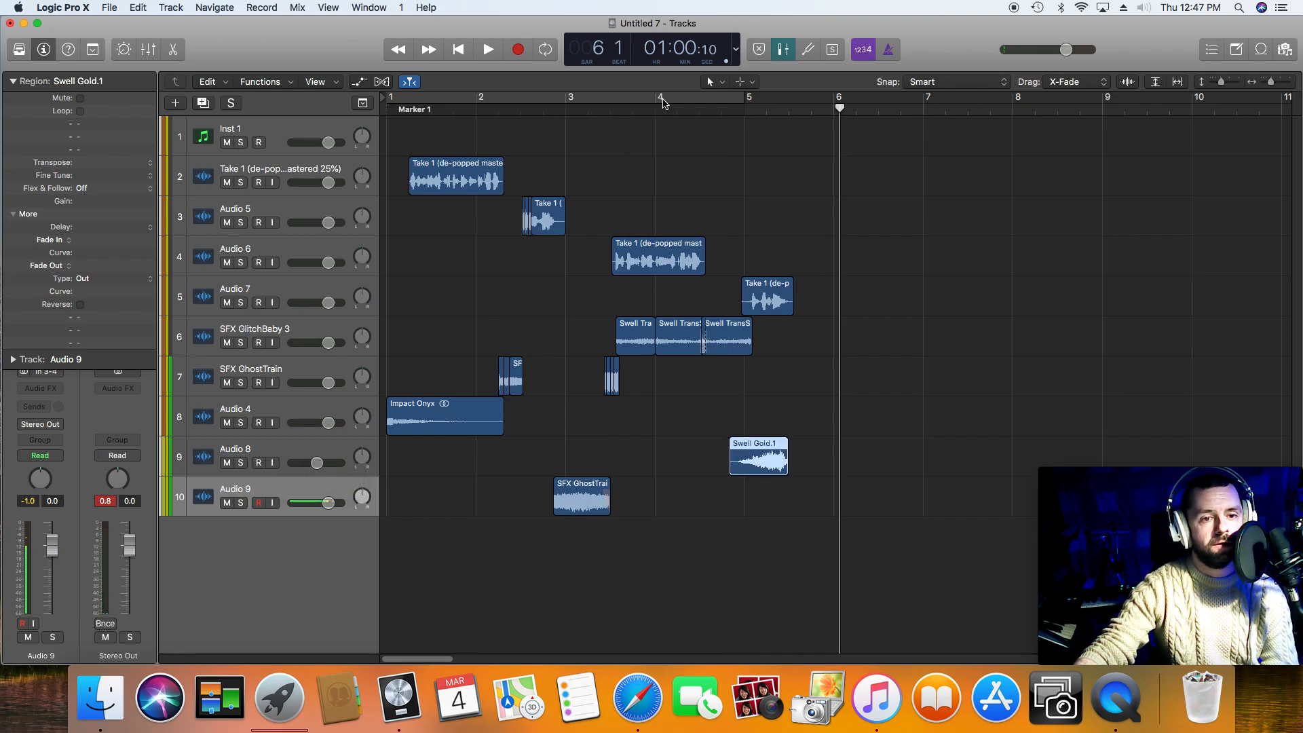
key(space)
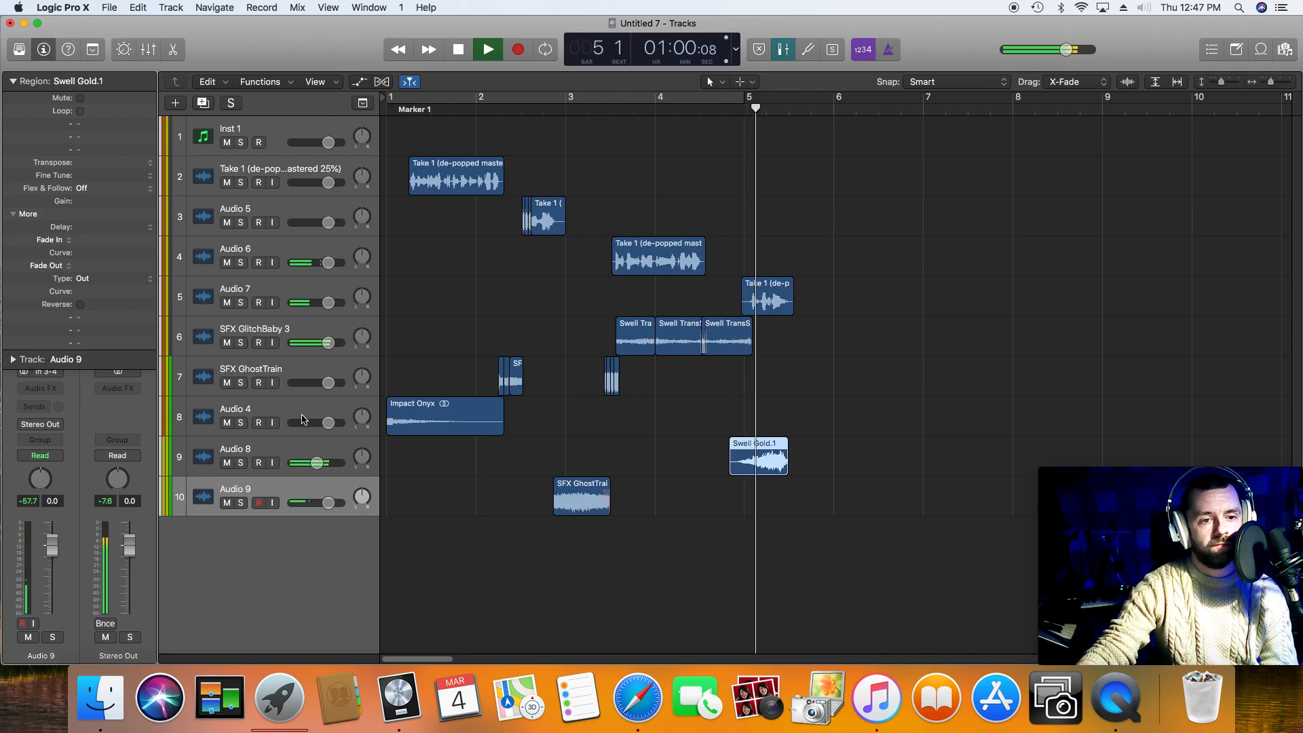
key(space)
drag(315, 463, 308, 462)
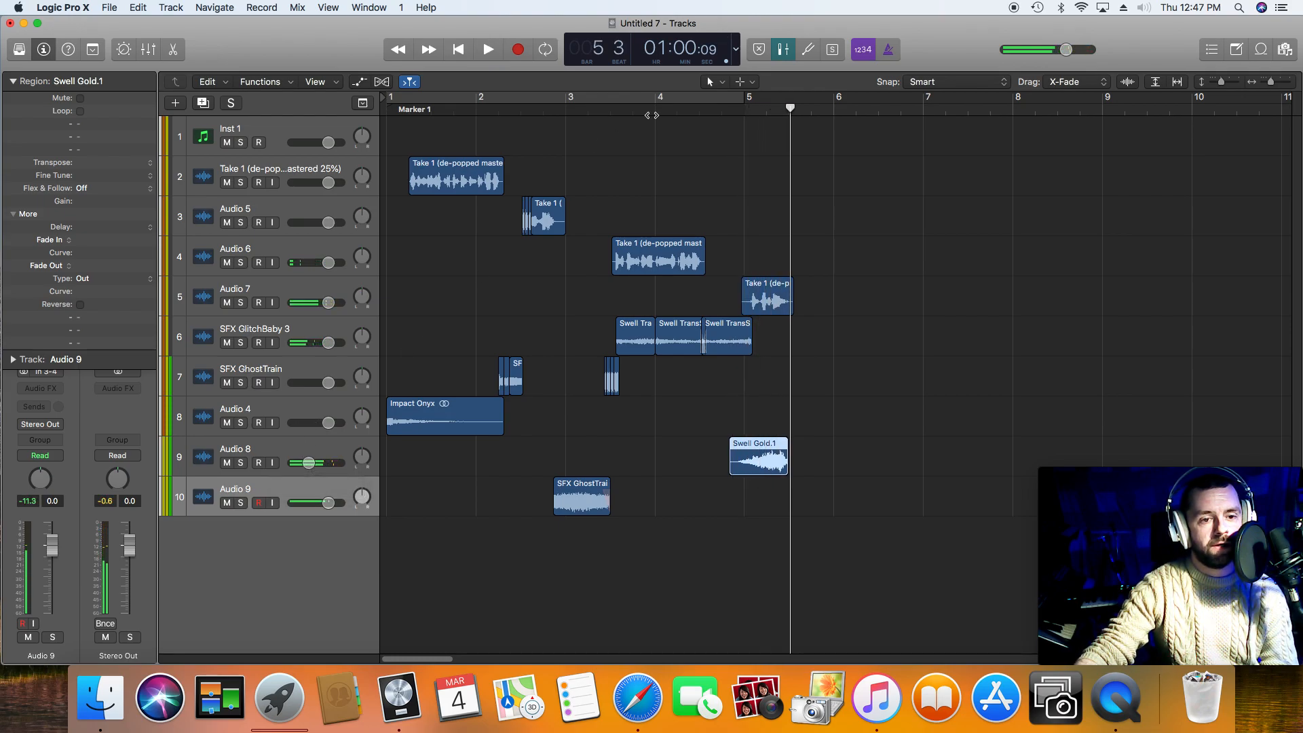
key(space)
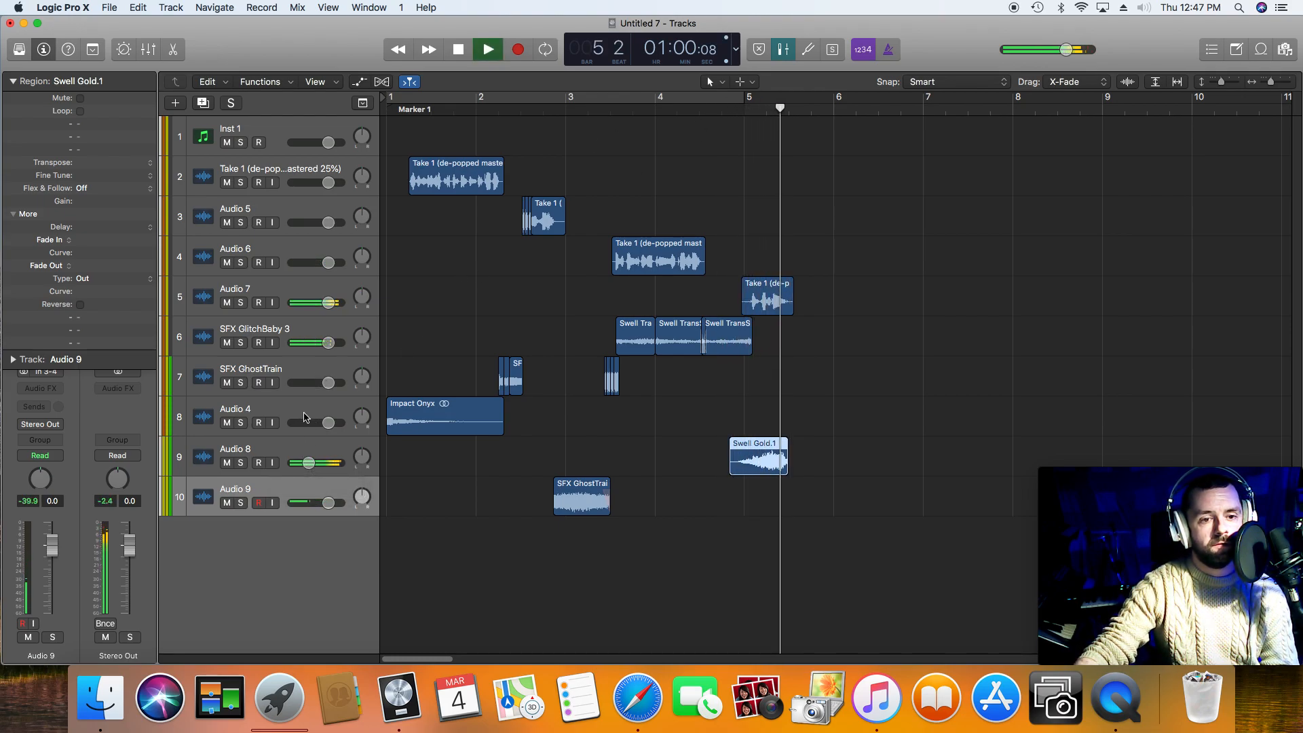
key(space)
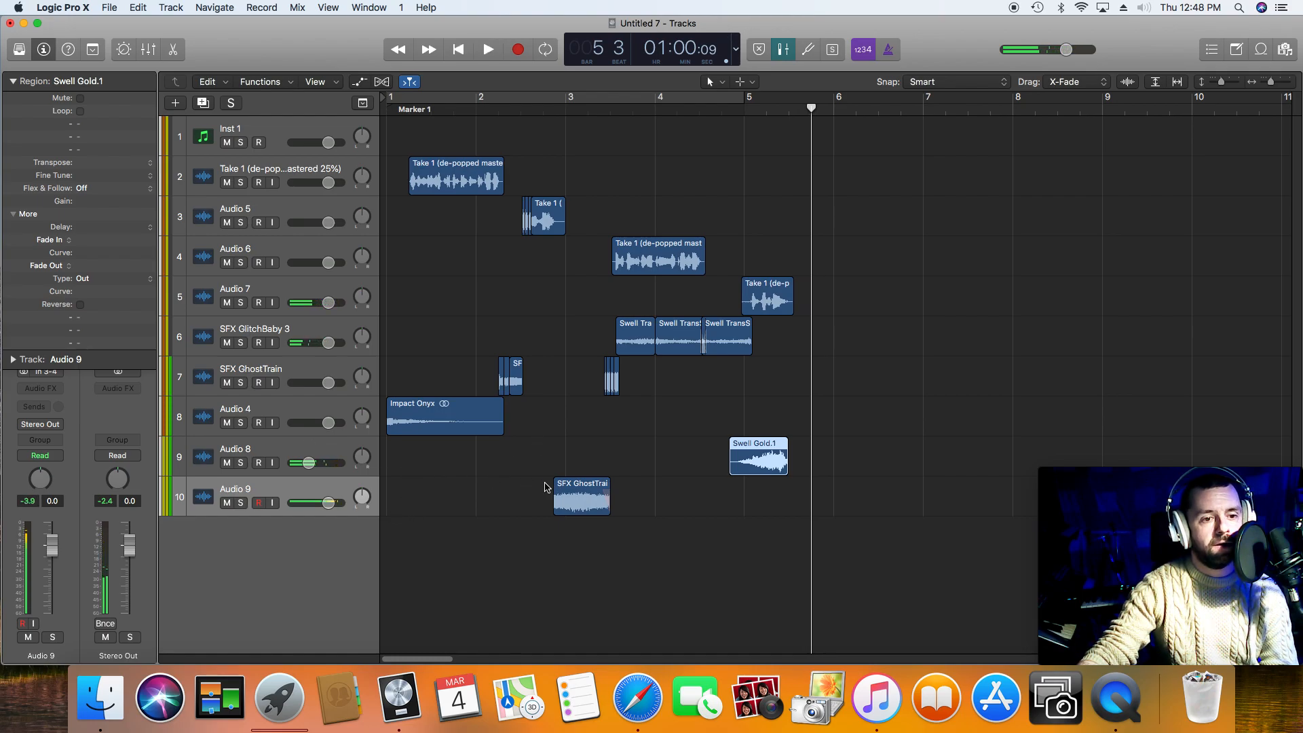
Step: Lower the Audio 9 track's volume to -6.2 dB, and play from the second voice phrase through the fourth
click(515, 109)
key(space)
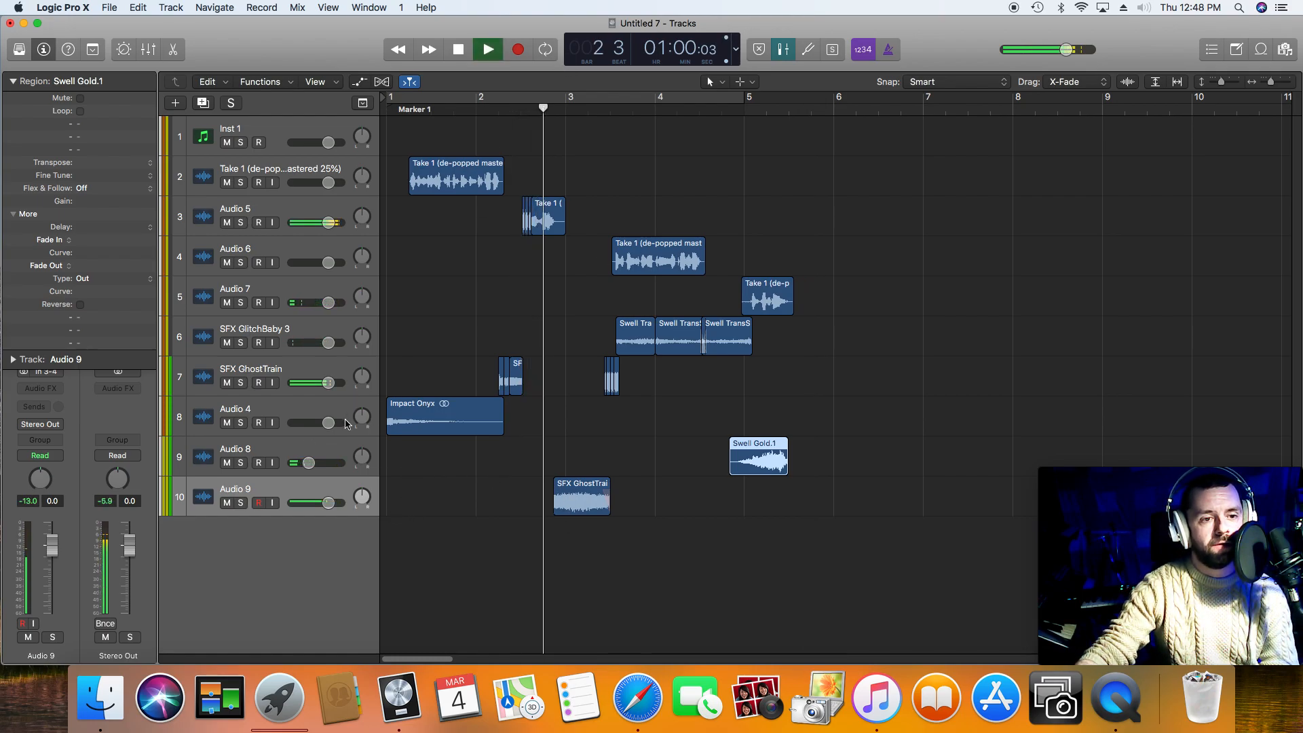
key(space)
drag(330, 507, 314, 502)
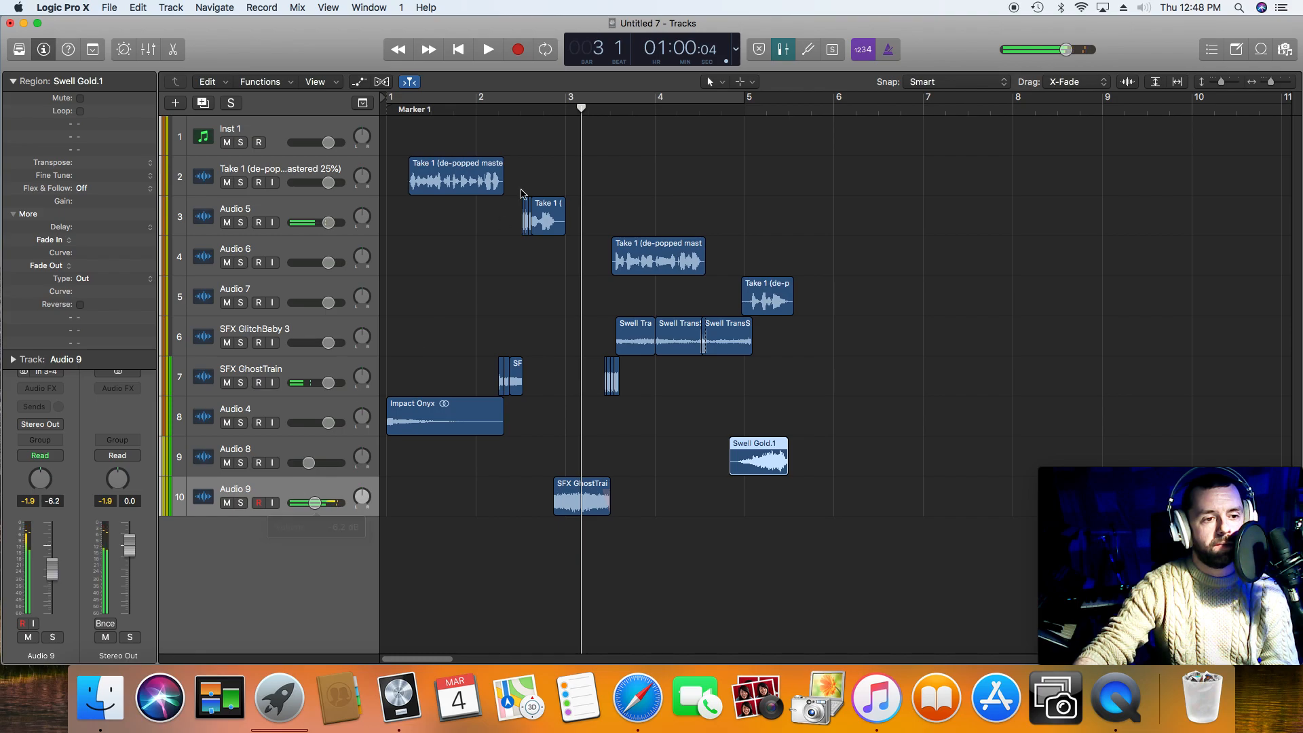
click(527, 102)
click(521, 99)
click(519, 109)
key(space)
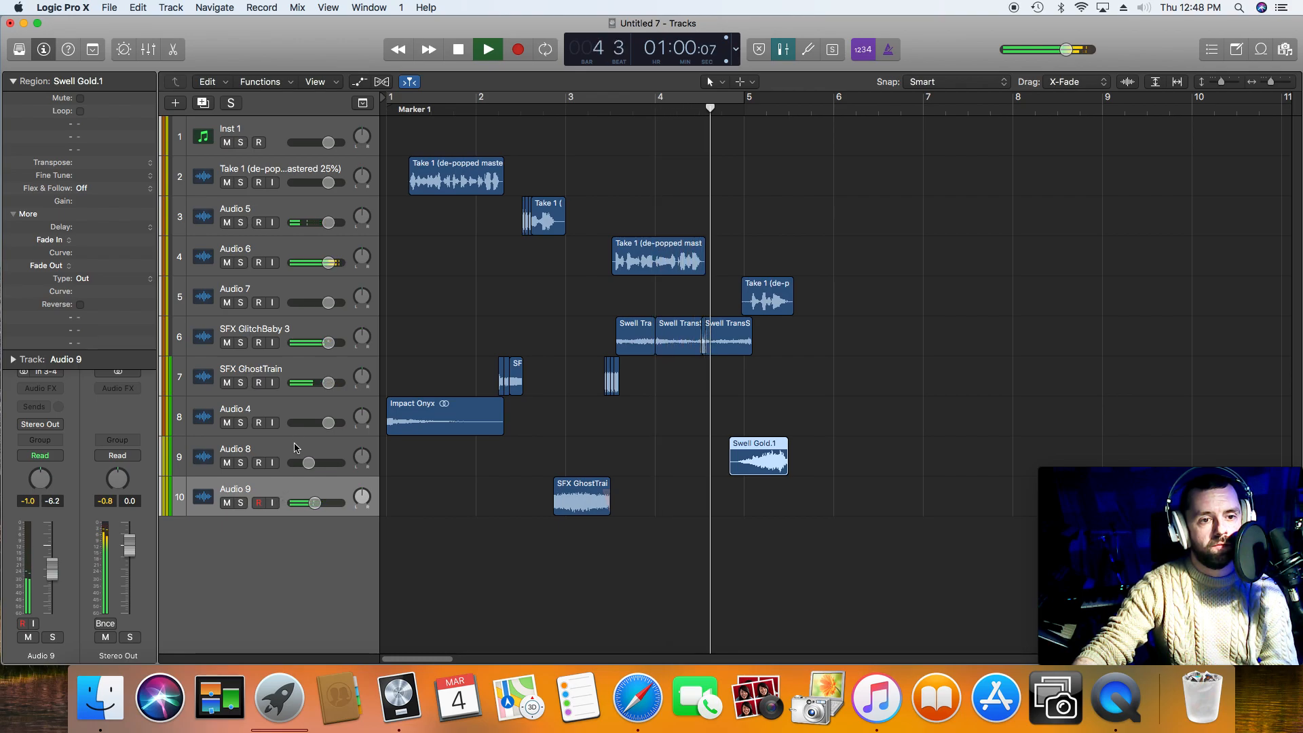
key(space)
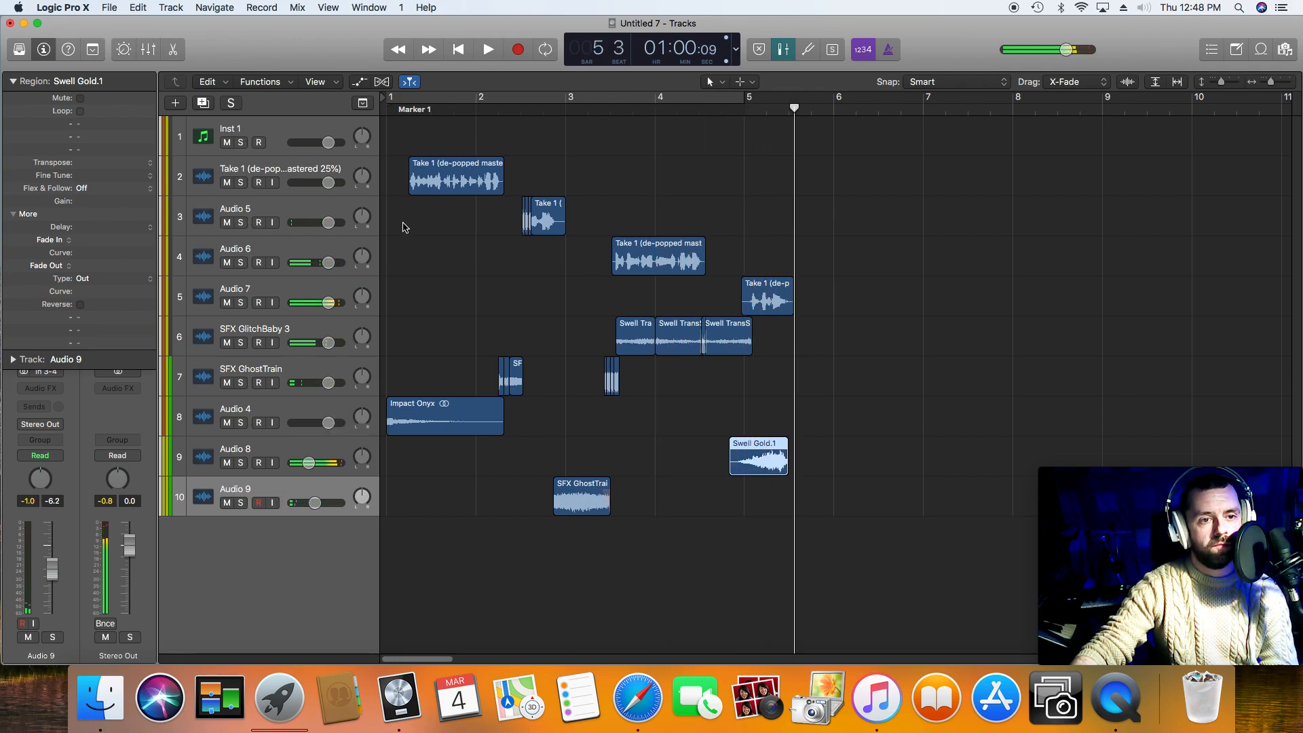
Step: Play the opening phrase from bar 1, and insert the stereo Waves Doubler2 (s) plug-in on the Take 1 track
click(455, 52)
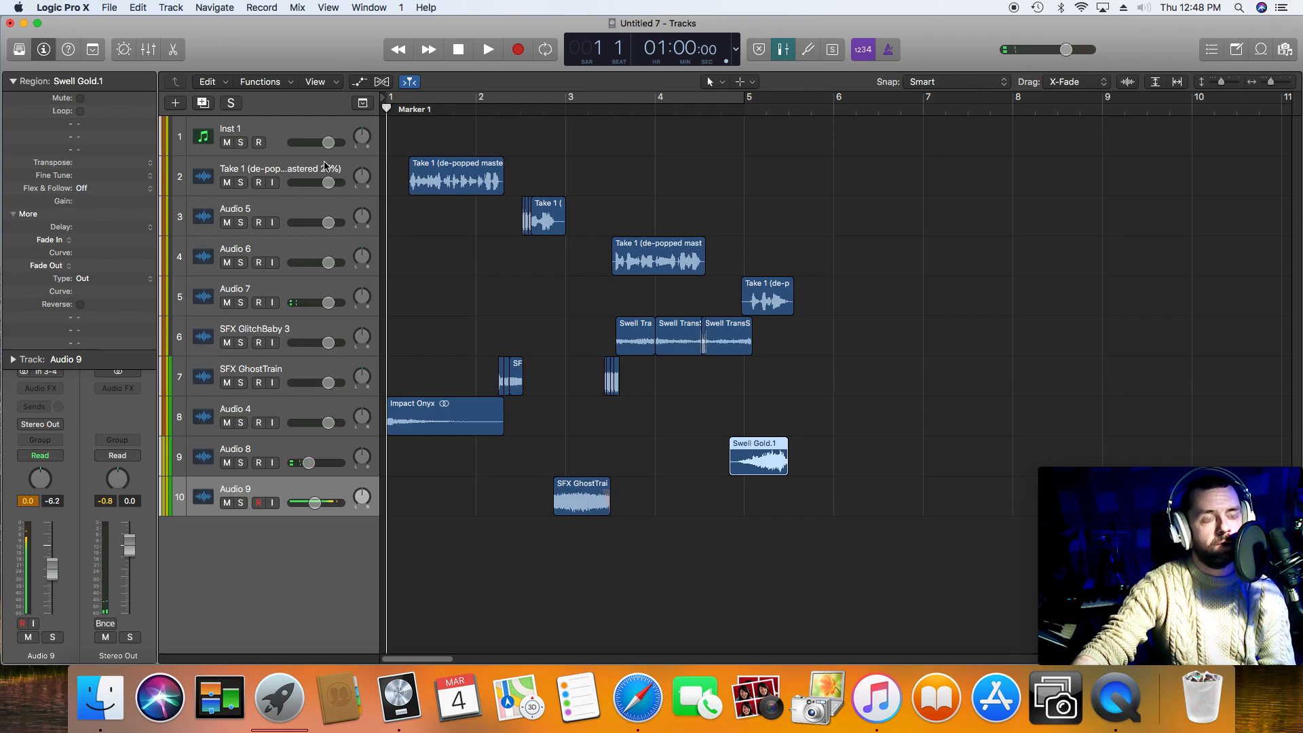
key(space)
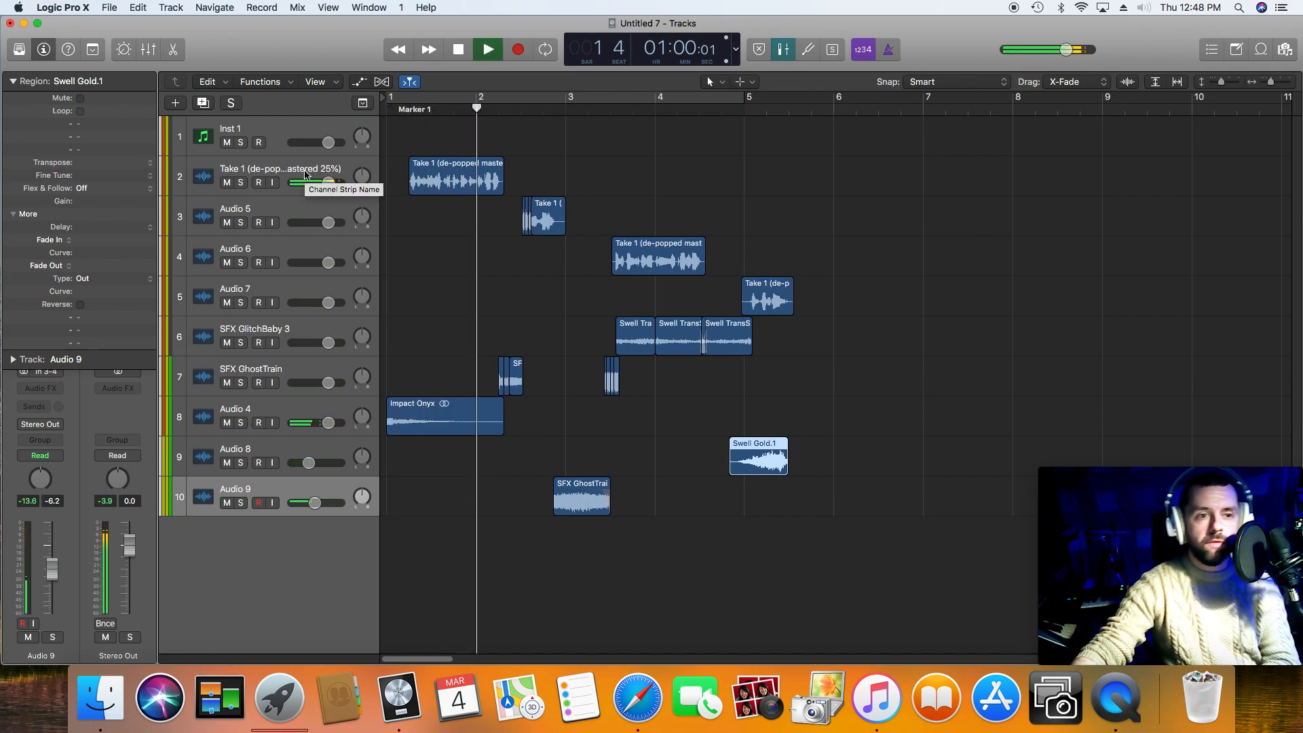
key(space)
click(304, 174)
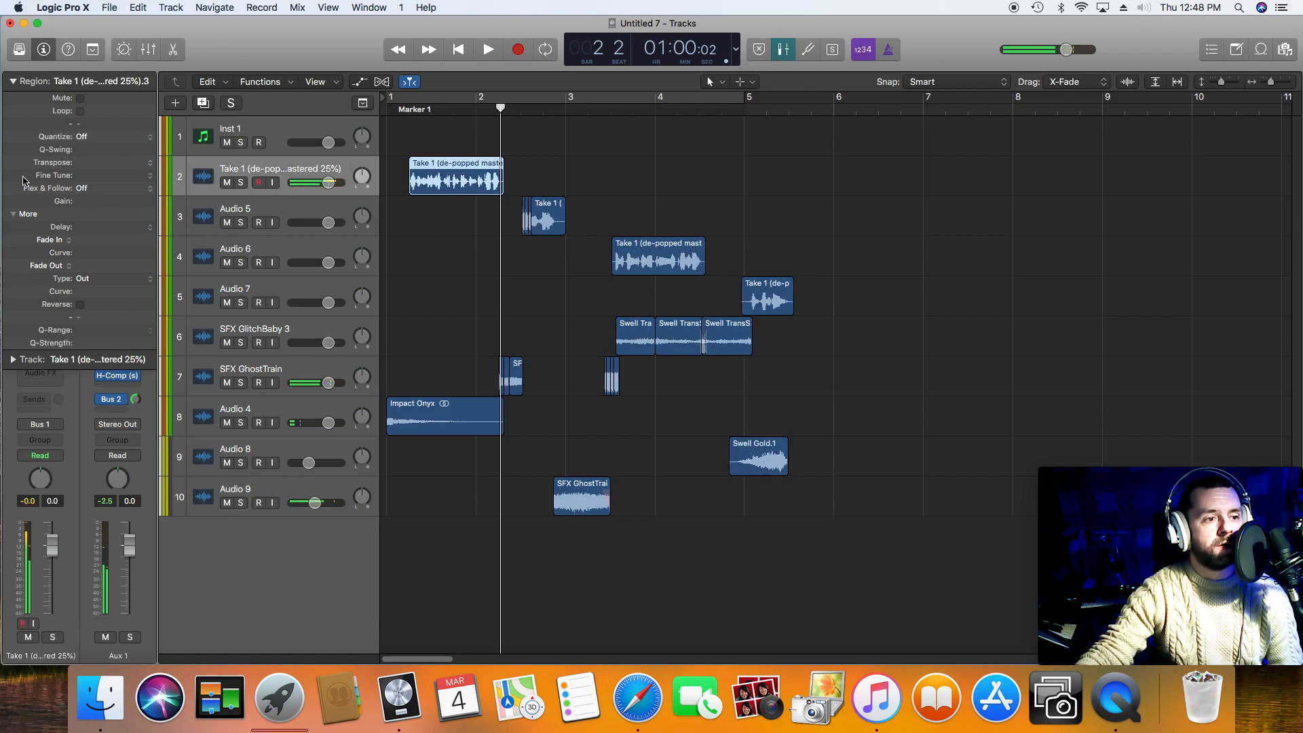
click(13, 82)
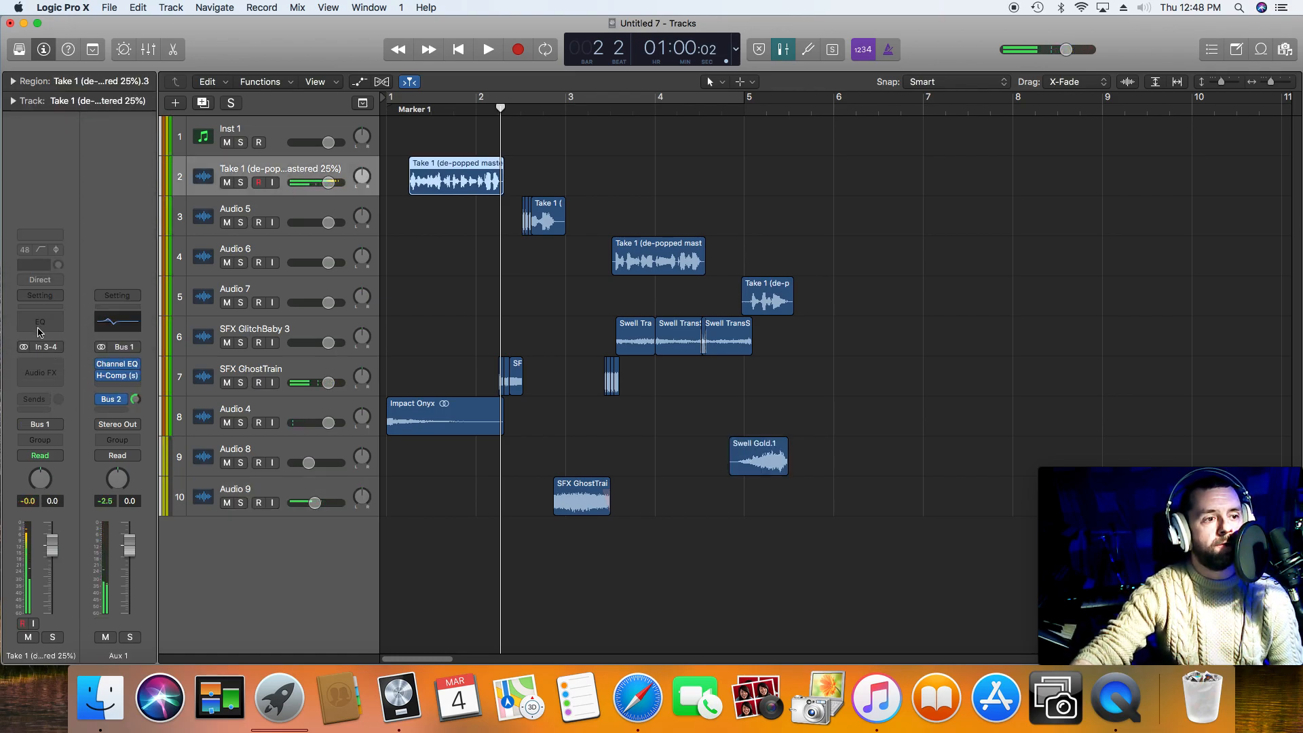
click(41, 369)
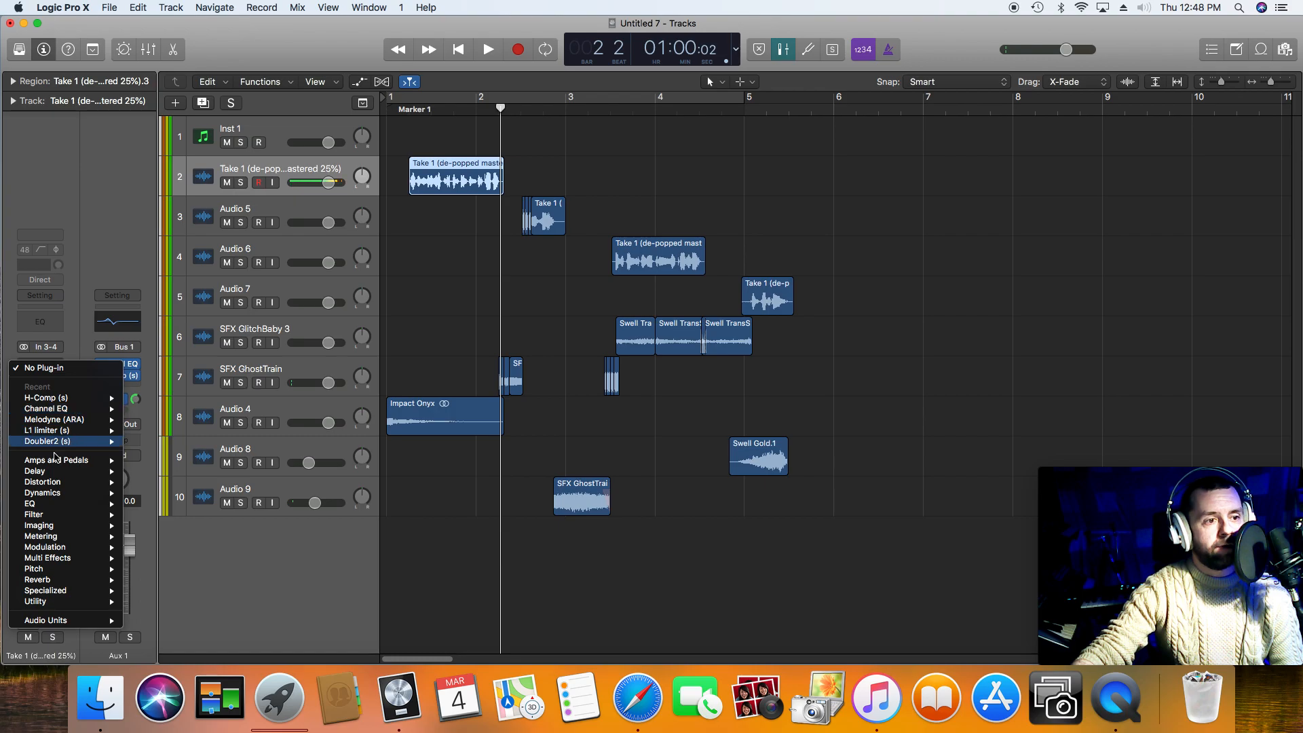
mouse_move(88, 624)
mouse_move(170, 652)
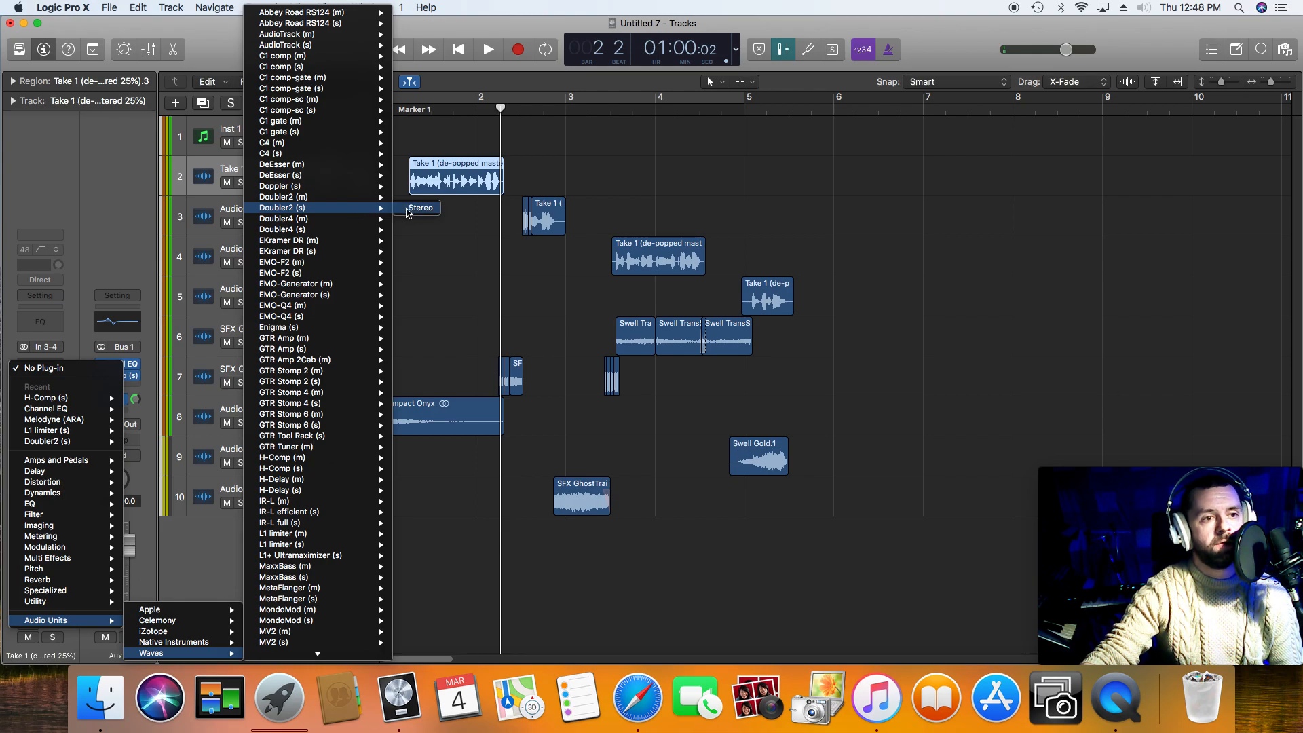
click(408, 212)
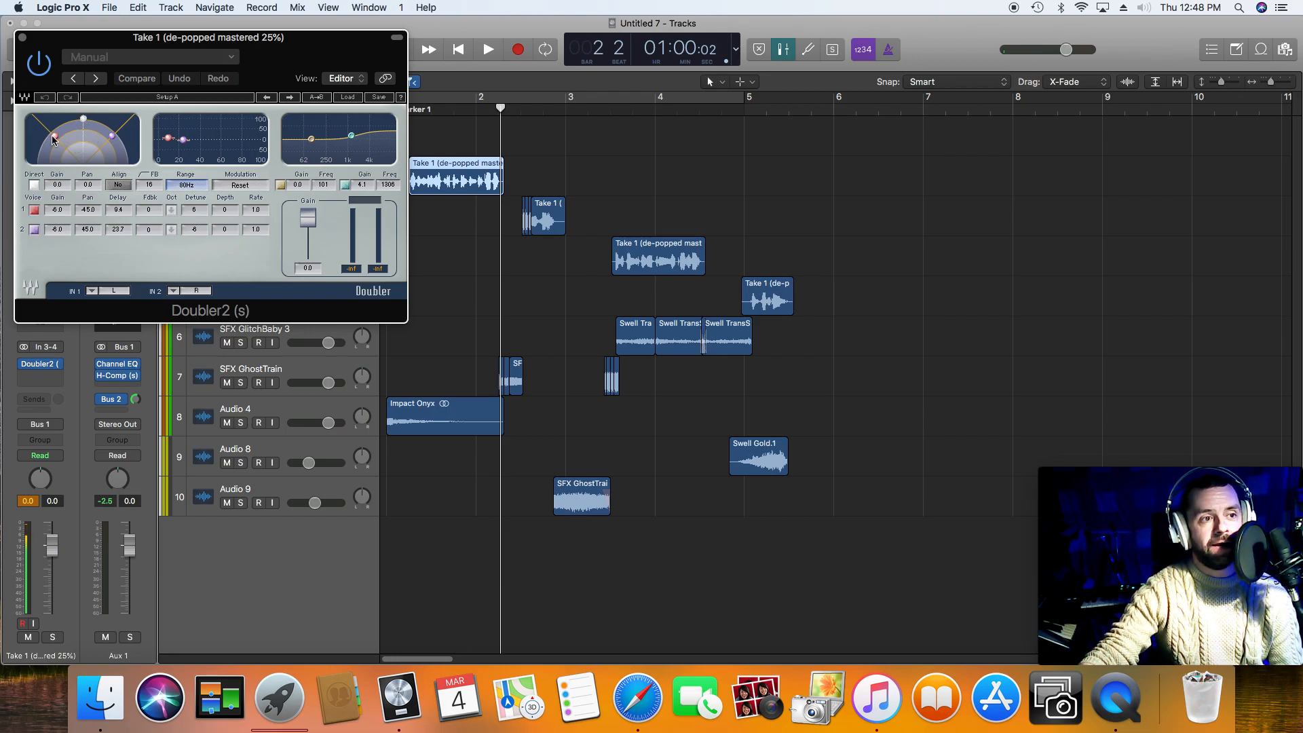
drag(275, 79, 269, 65)
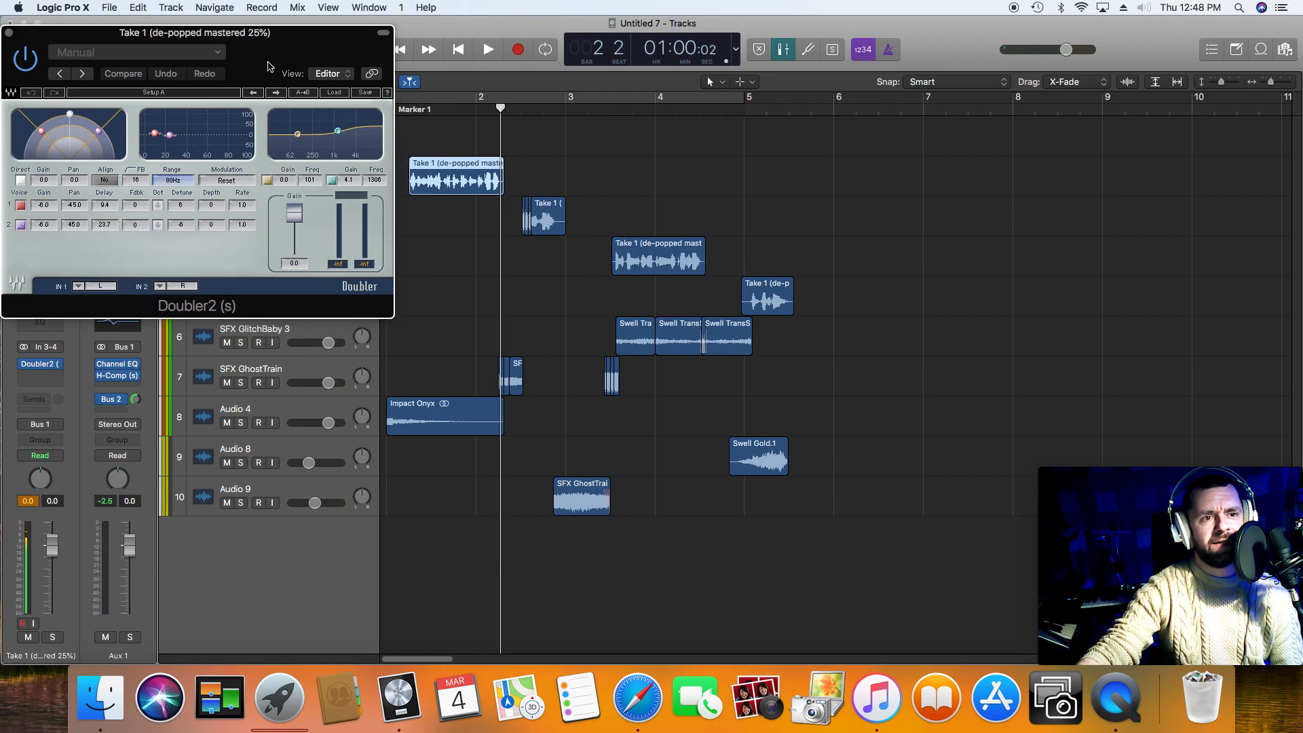
Step: Set Doubler2's second voice to a delay of about 54 and a detune of -4, playing the first phrase before and after
click(406, 111)
key(space)
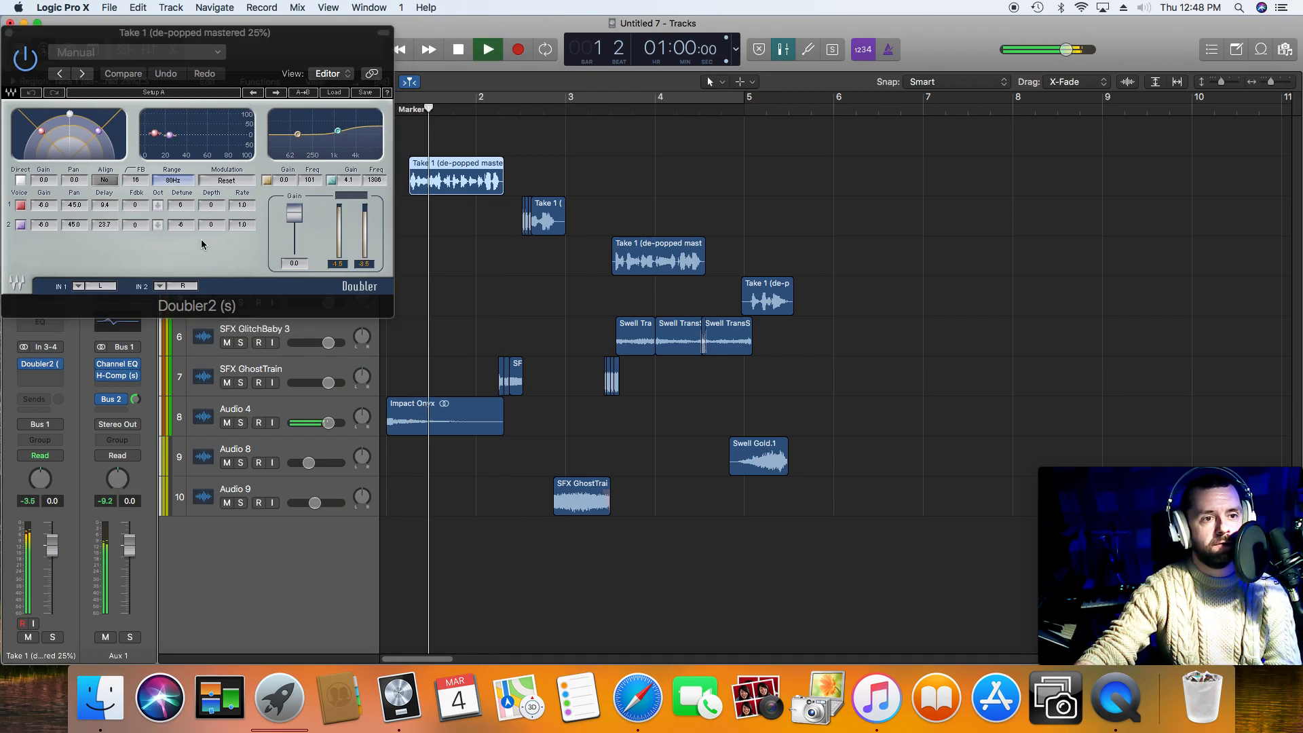
key(space)
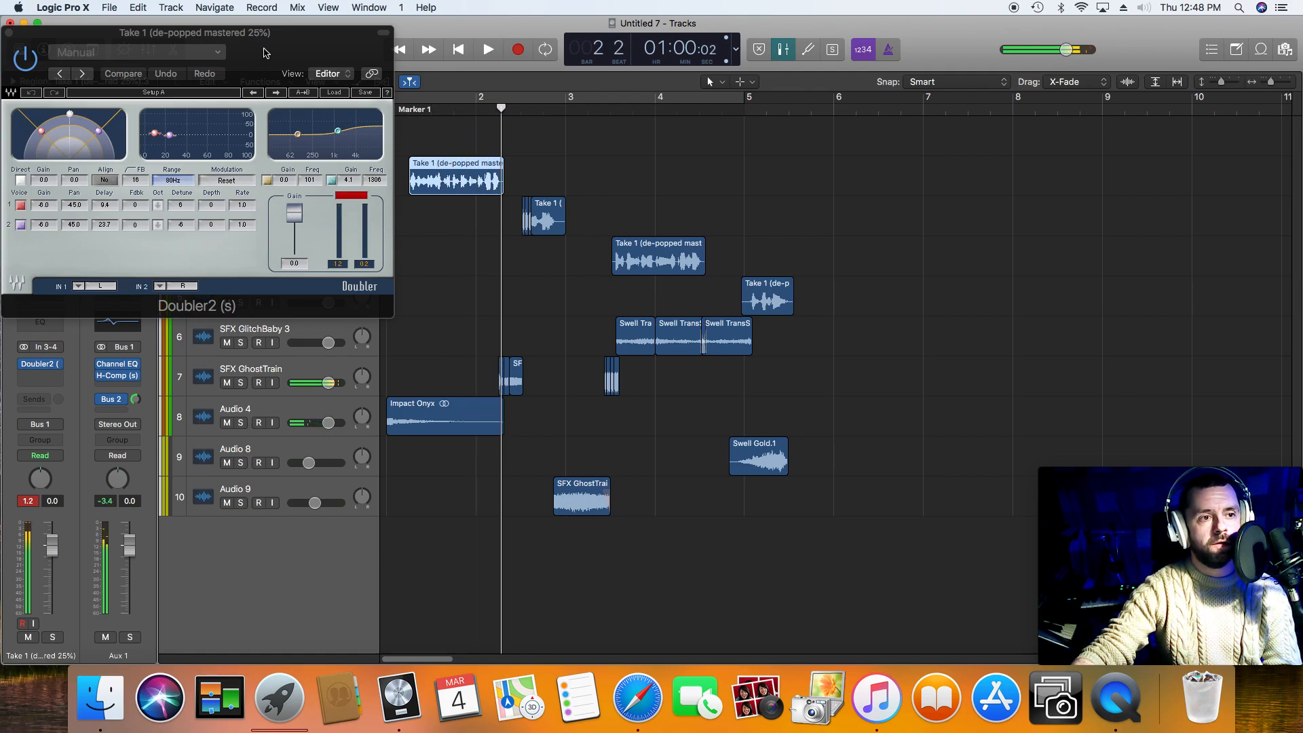
drag(170, 139, 173, 135)
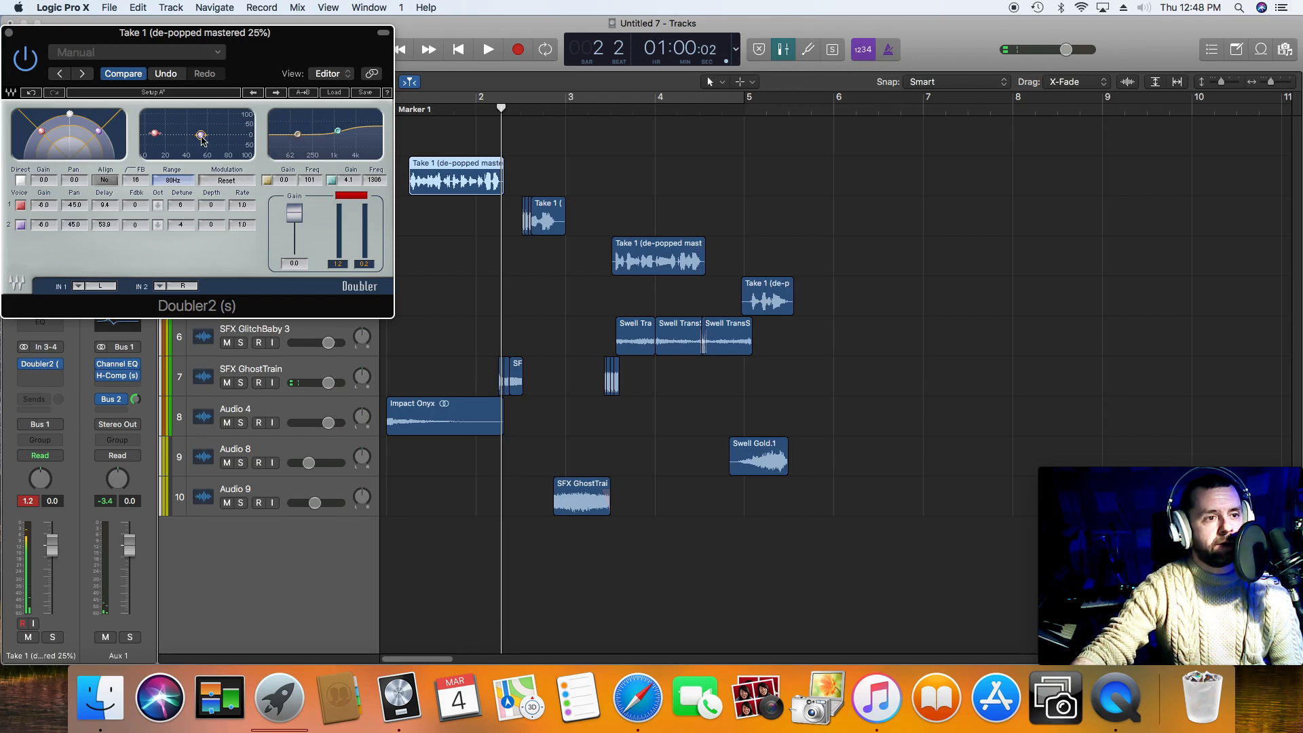
click(410, 112)
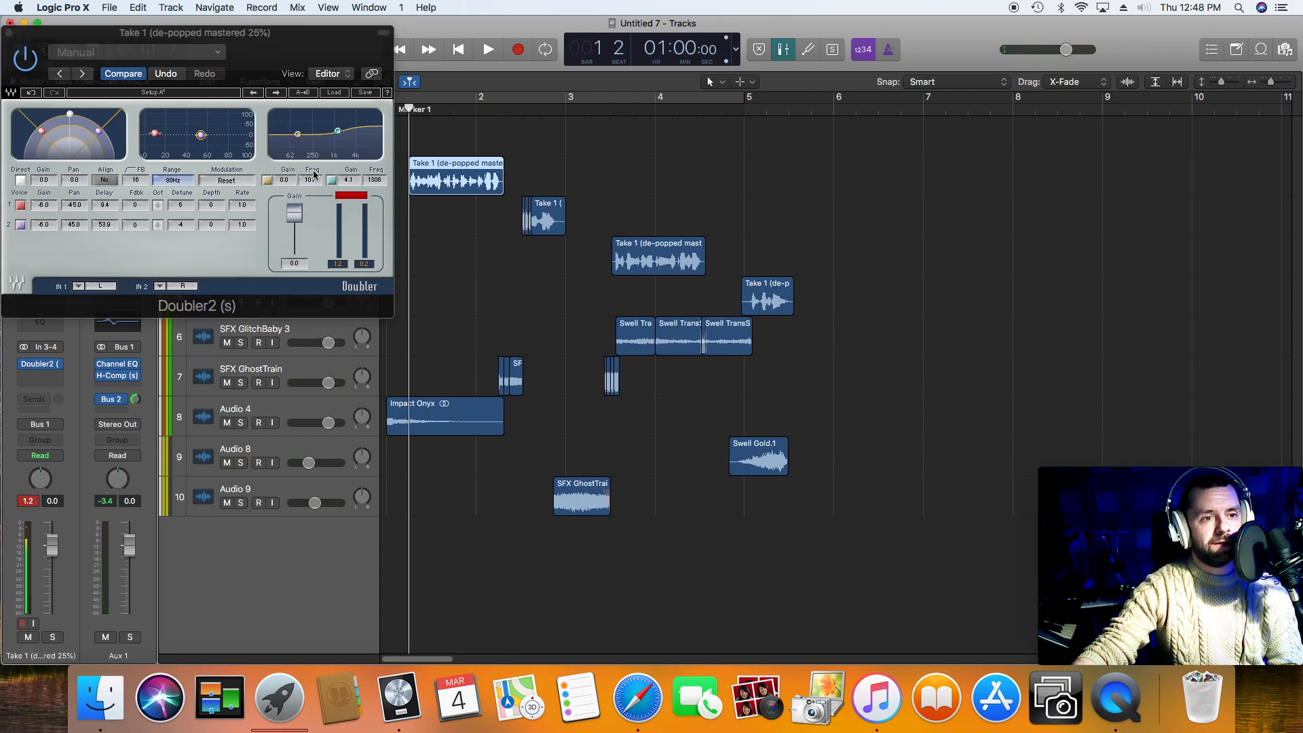
key(space)
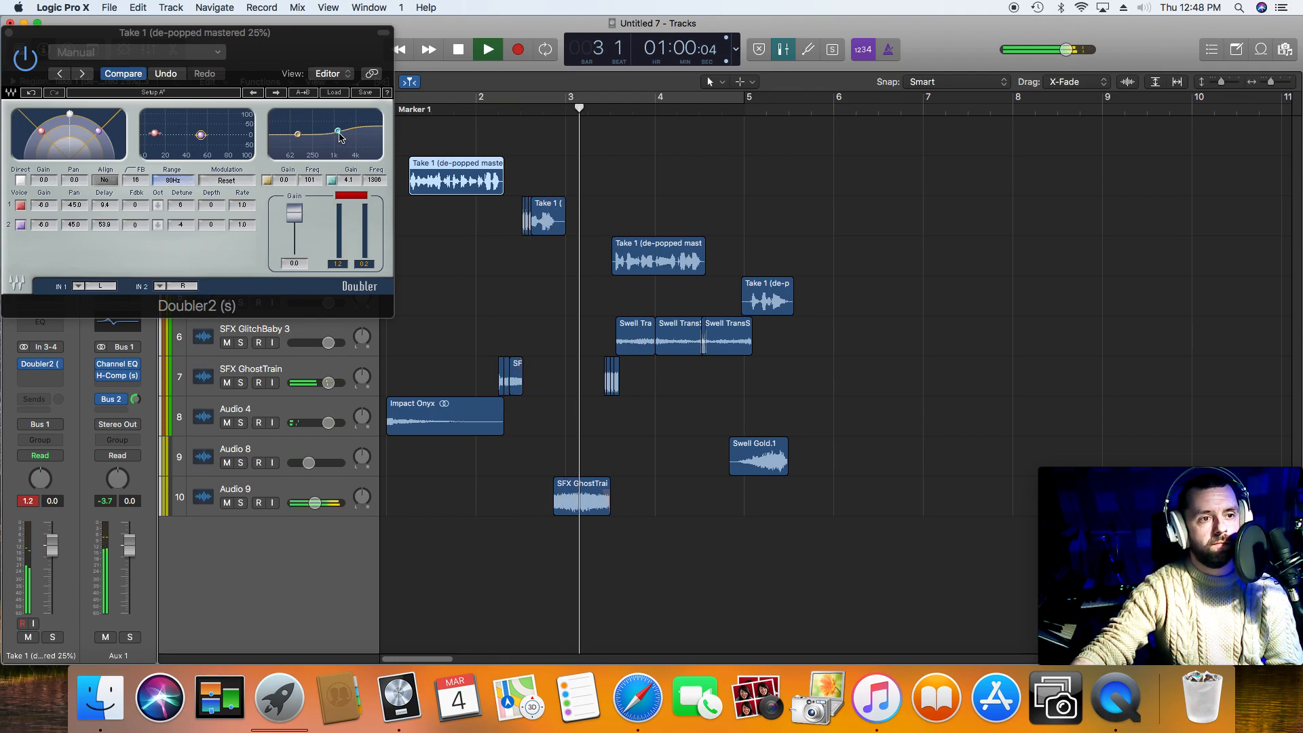
key(space)
Step: Set the detune of Doubler2's second voice to 100, and play the first phrase
drag(200, 135, 201, 132)
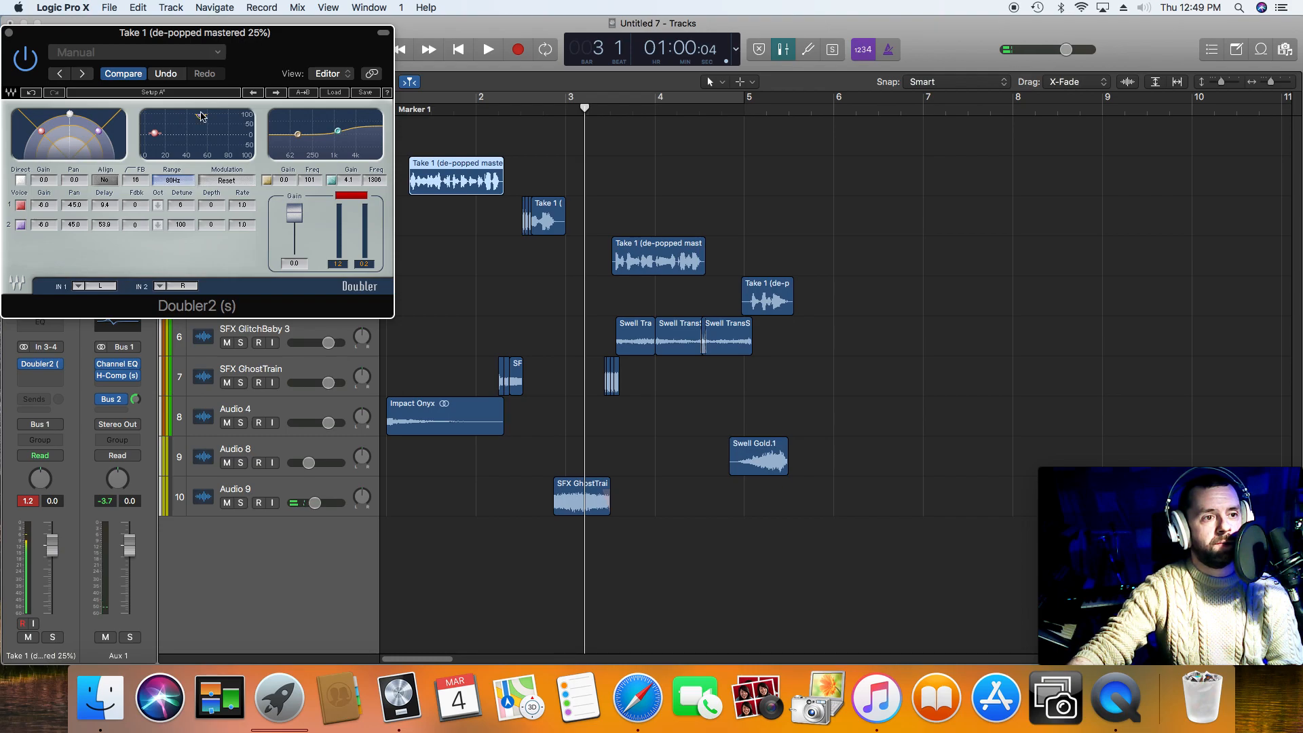
click(406, 111)
key(space)
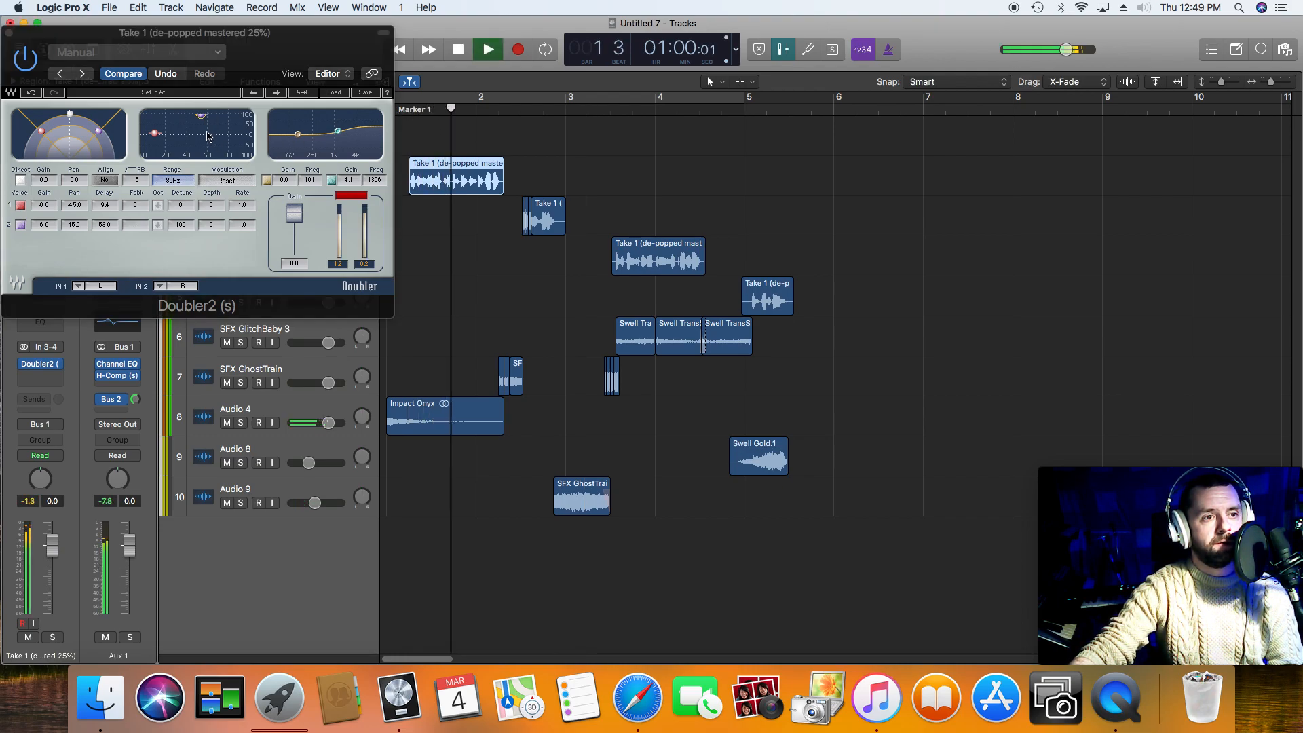
Step: Lower the detune of Doubler2's second voice to near zero, and close the plug-in window
key(space)
drag(200, 116, 201, 117)
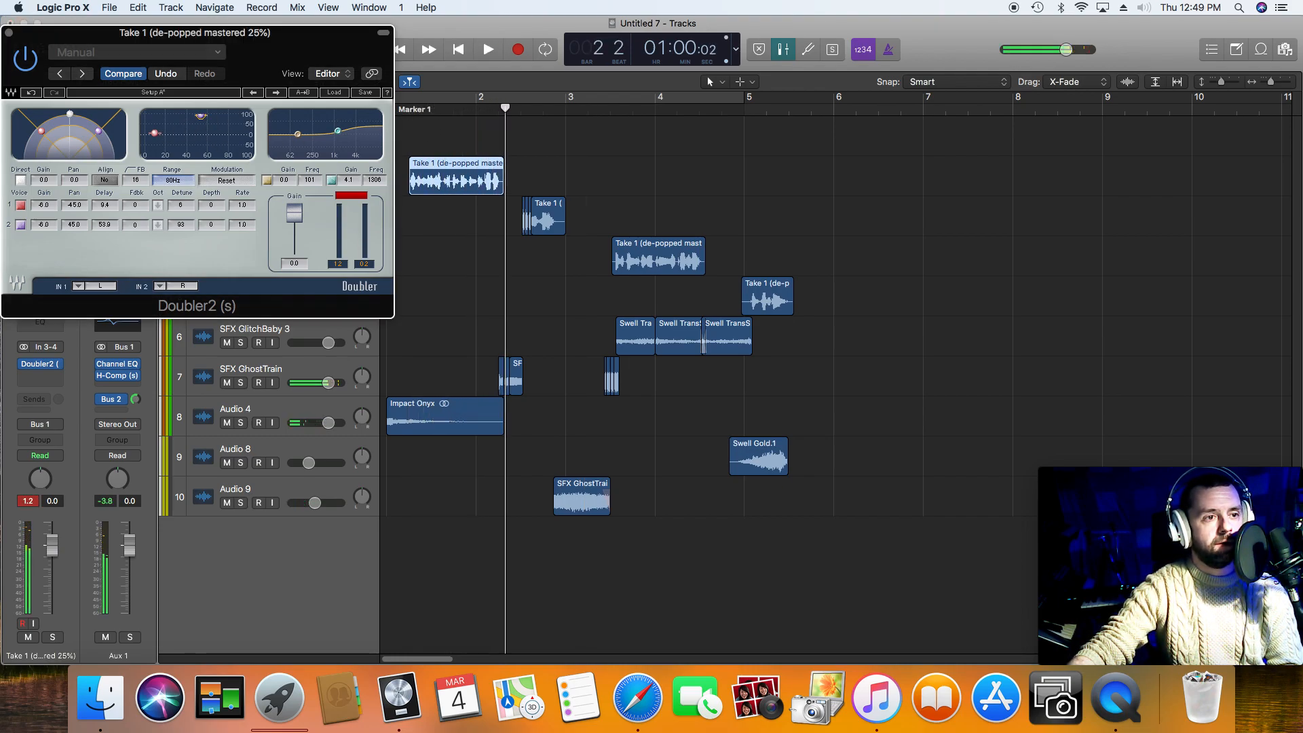
drag(41, 47, 185, 253)
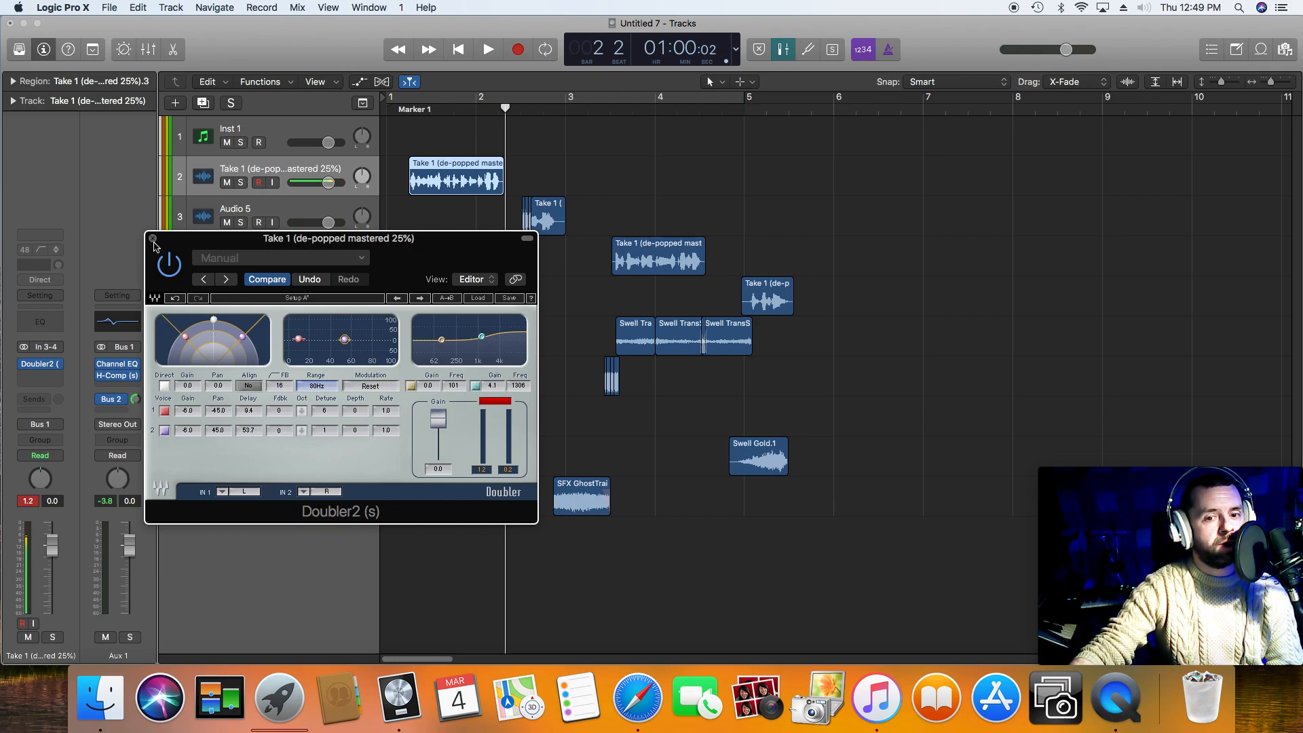
click(153, 239)
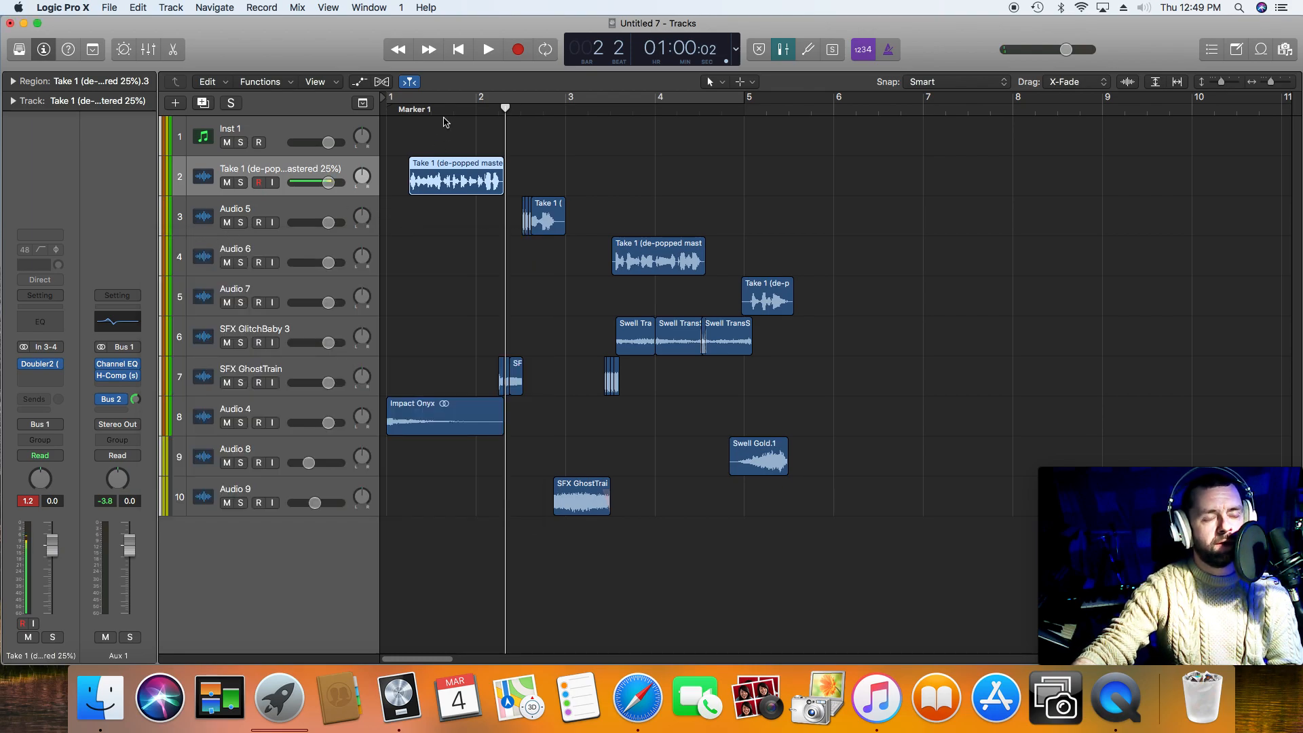
Step: Play the arrangement from bar 1 through the second voice phrase
click(457, 49)
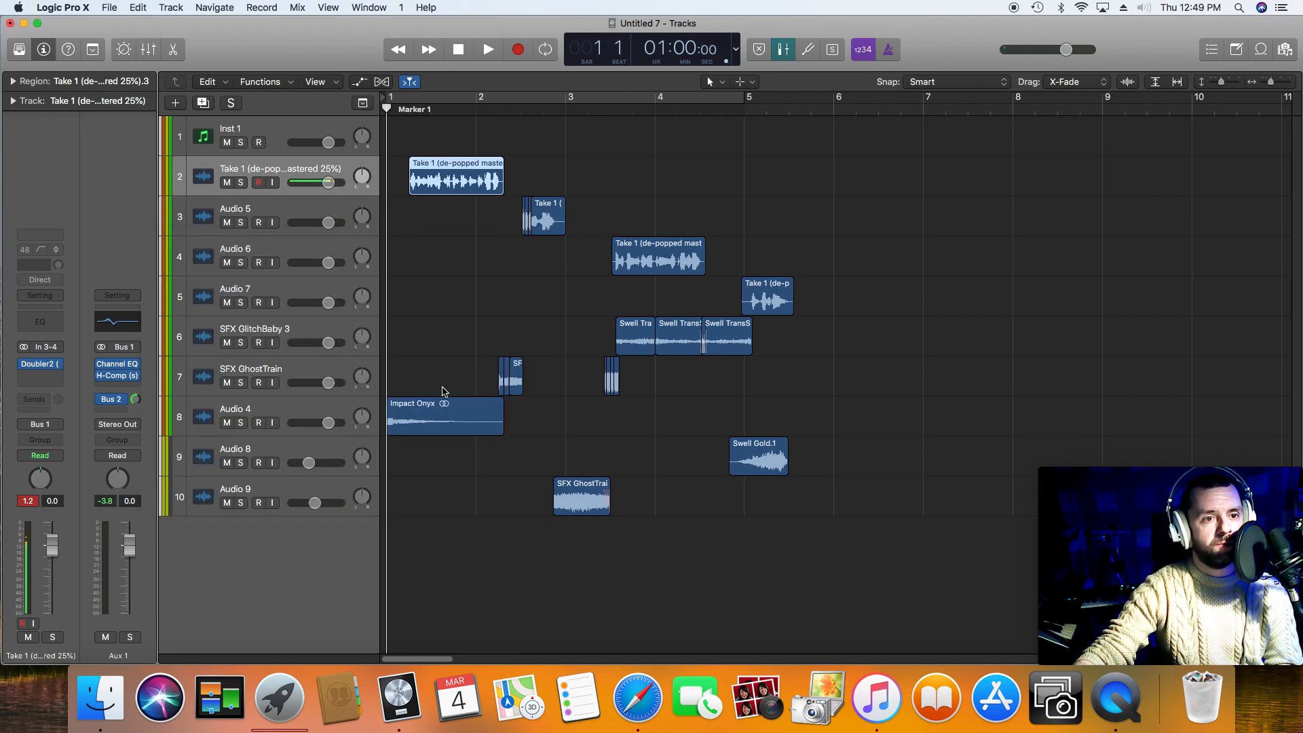
key(space)
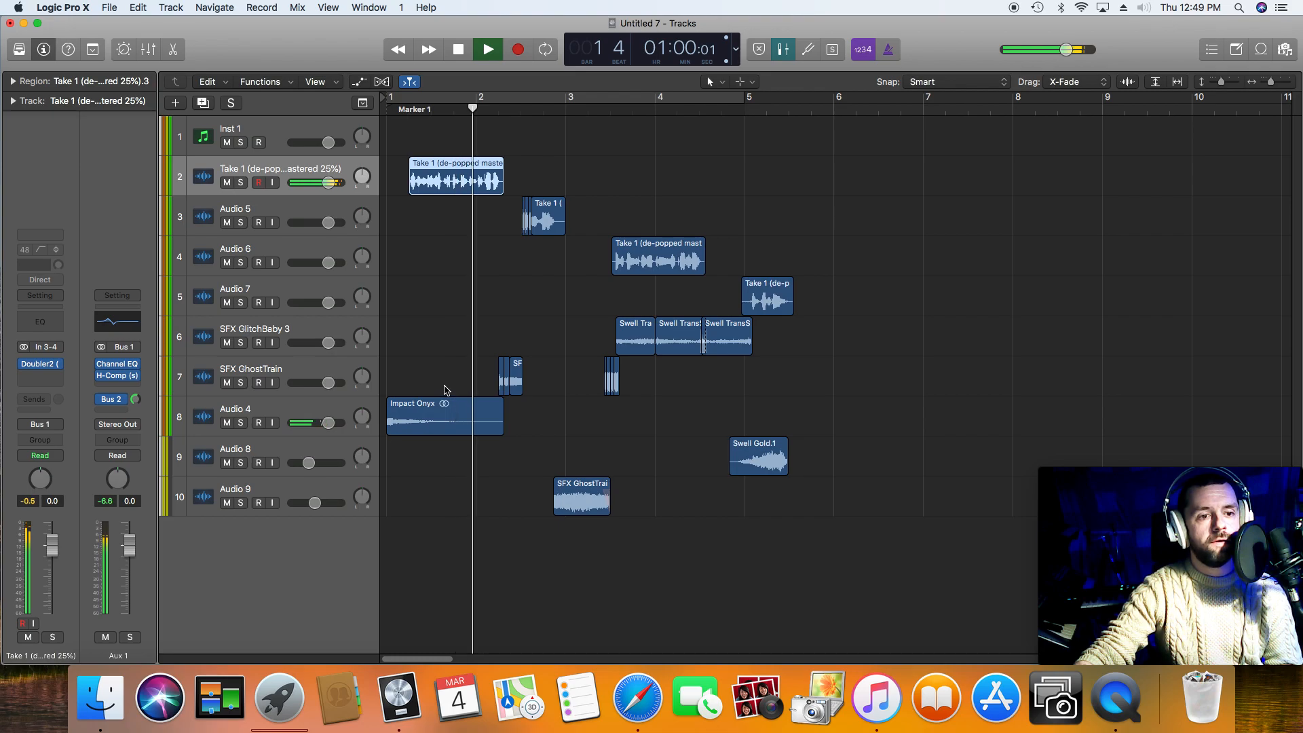
key(space)
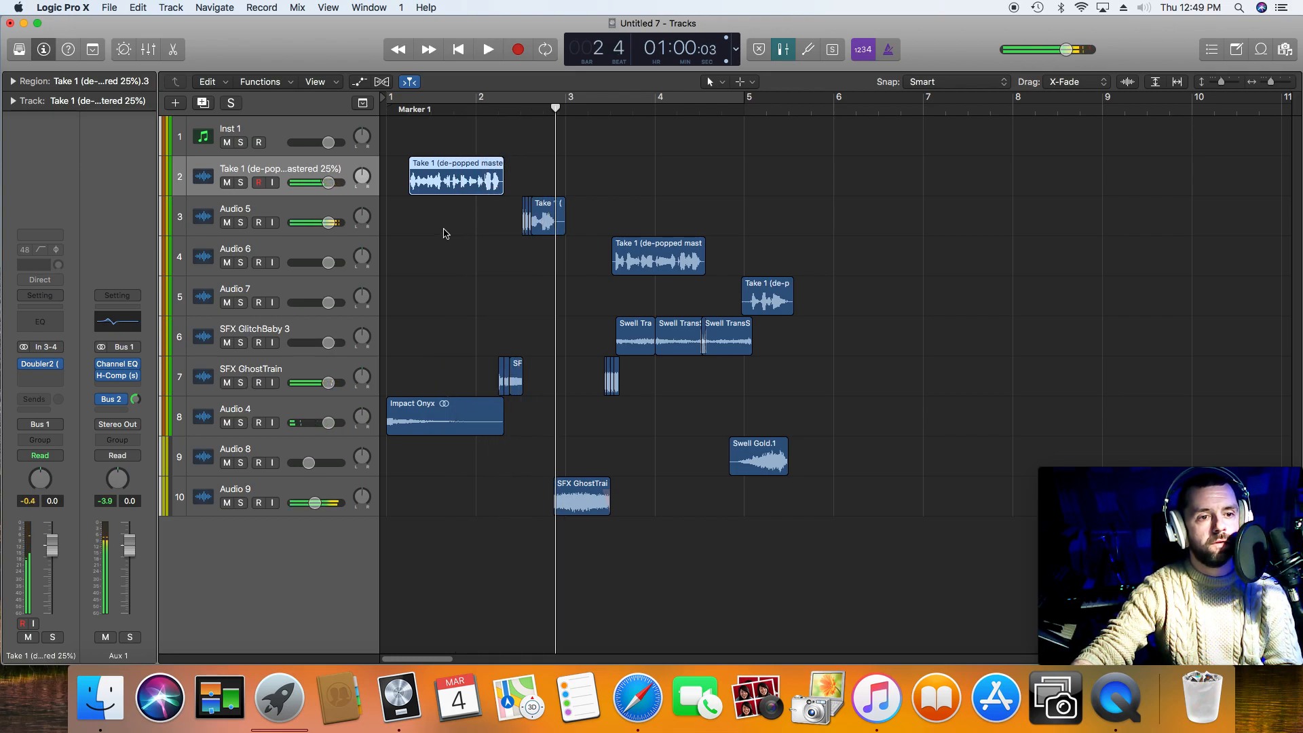
Step: Try a Phaser with the Up and Down High Modulation preset on the Audio 5 track, playing on through the third phrase
click(299, 211)
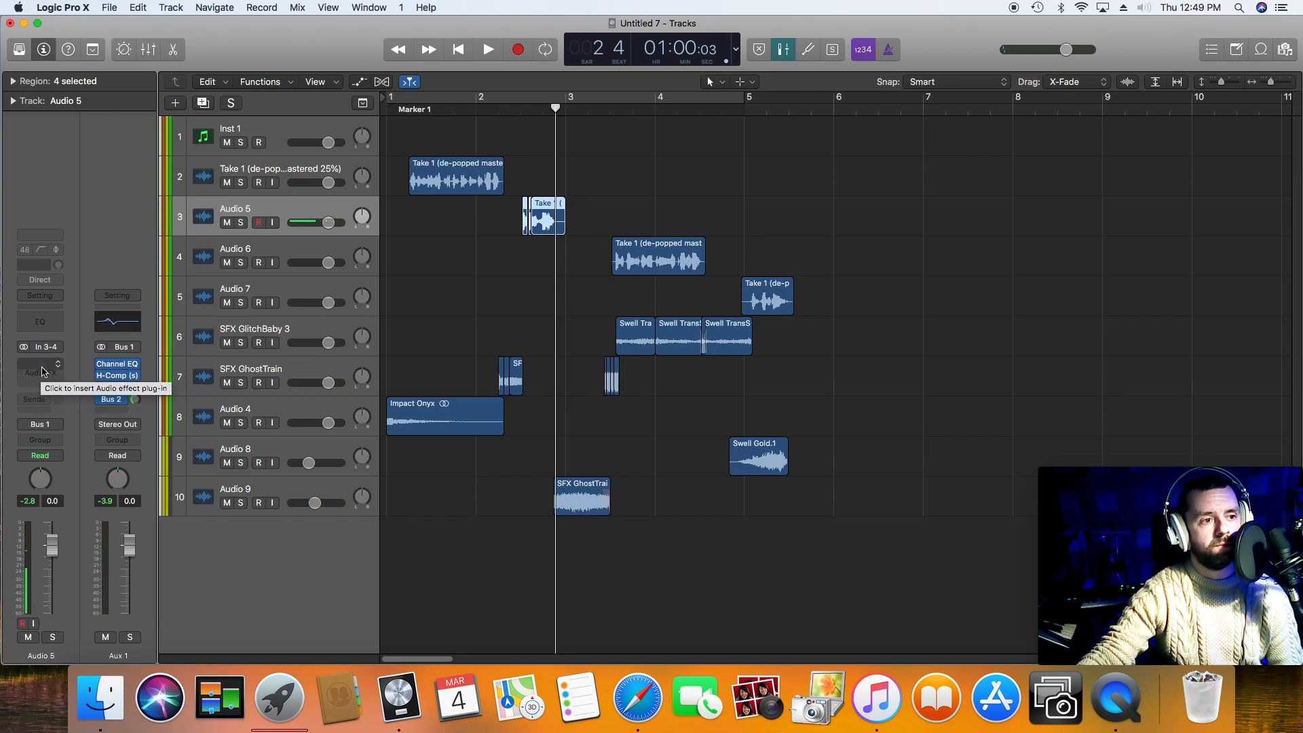
key(space)
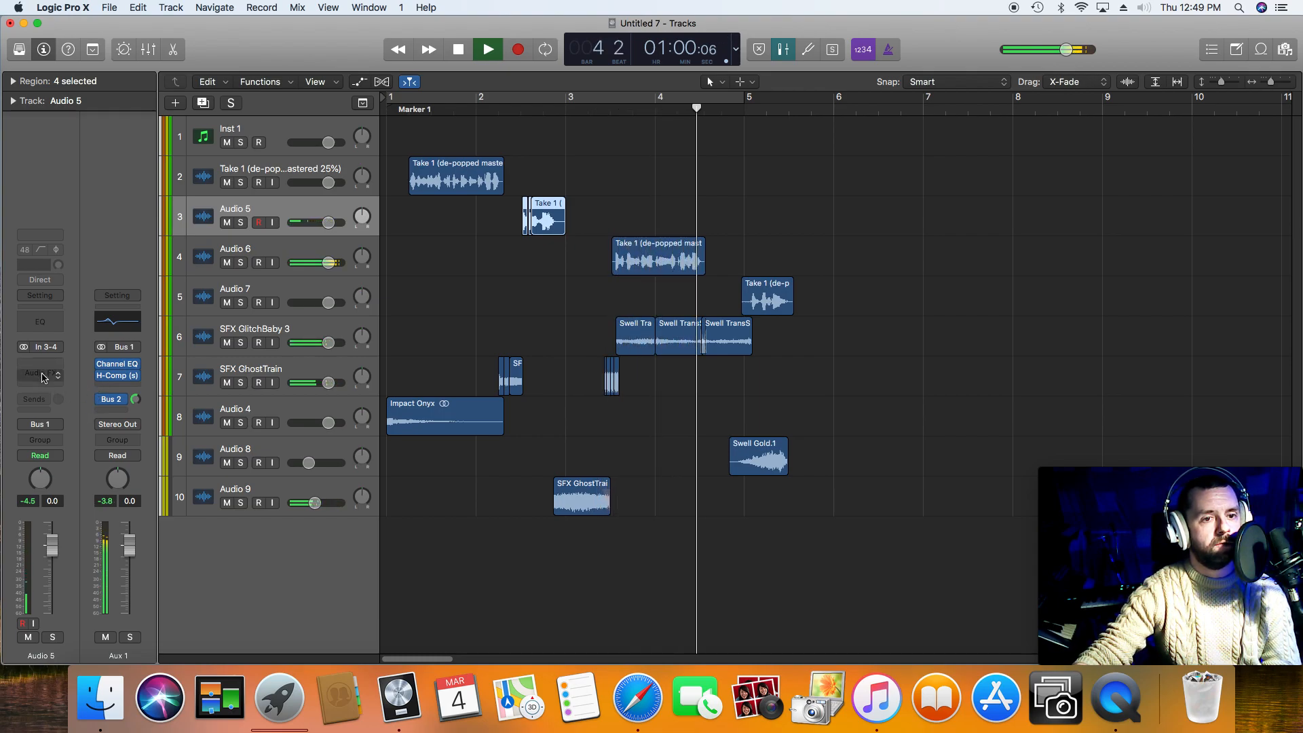
key(space)
click(43, 365)
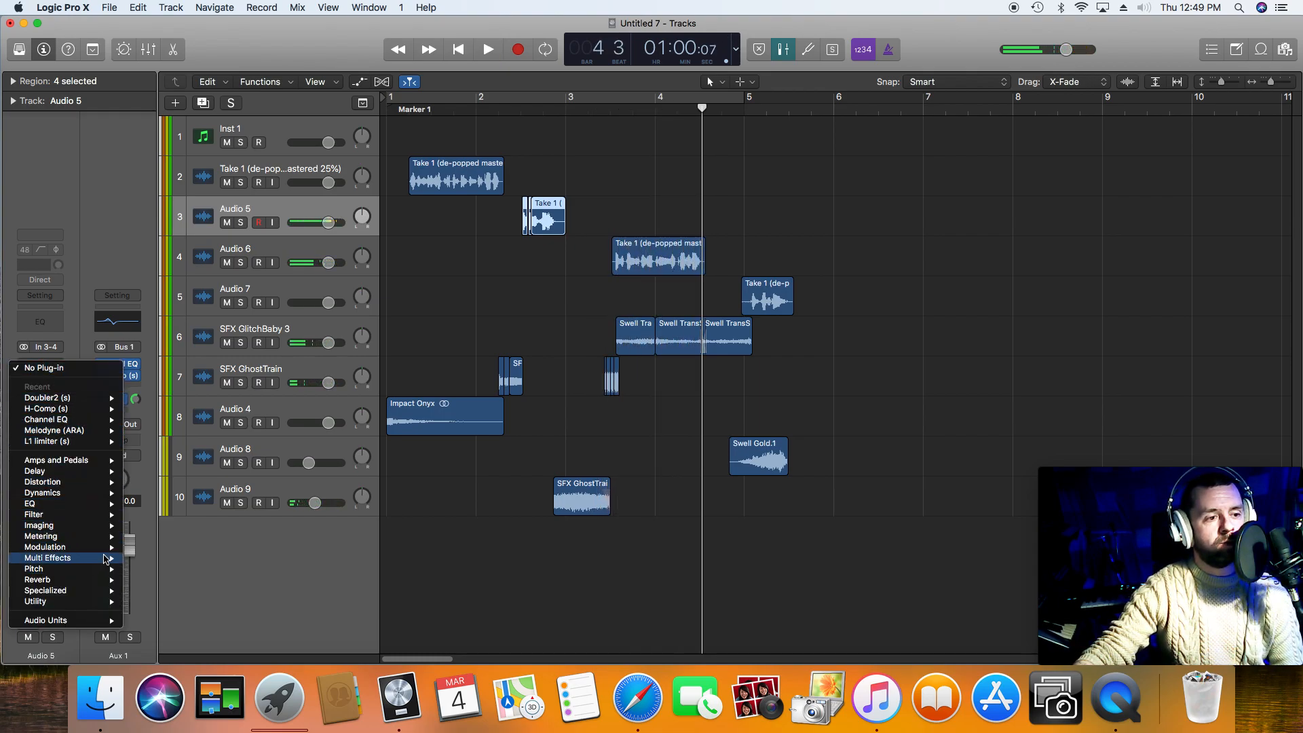
mouse_move(105, 551)
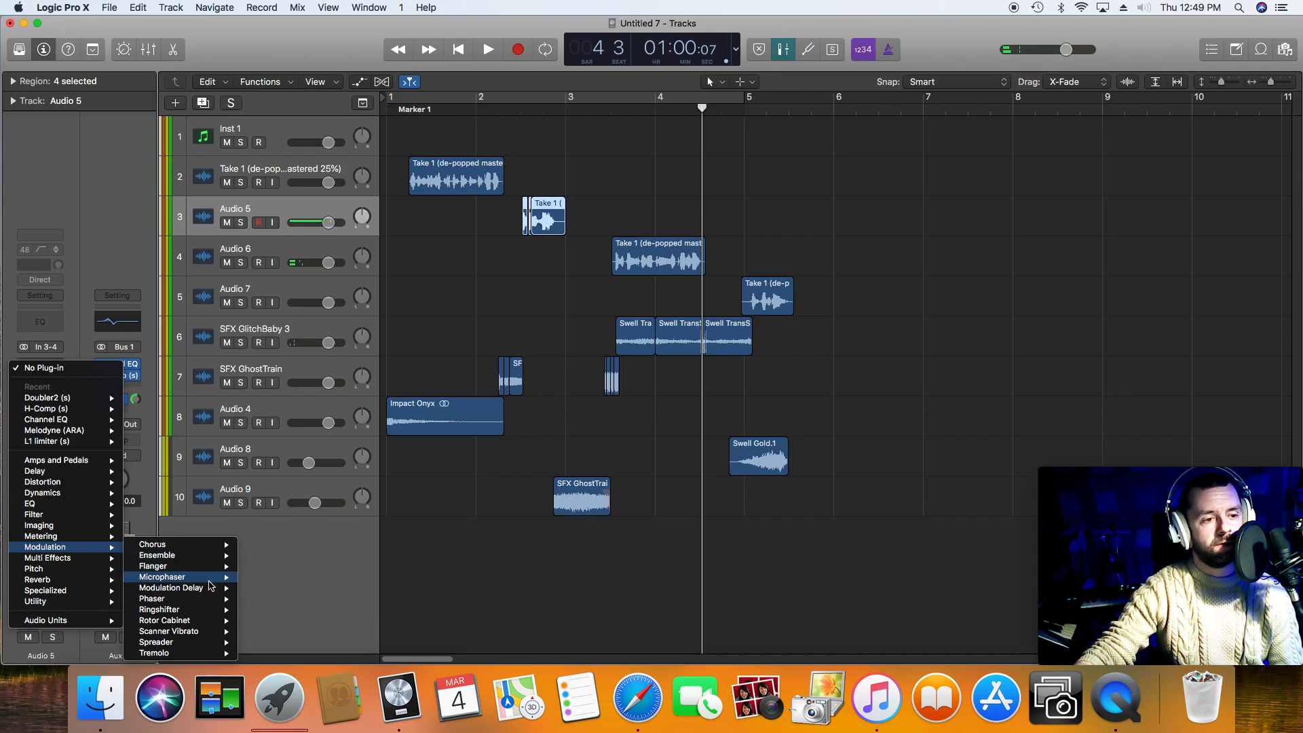
mouse_move(217, 599)
click(274, 600)
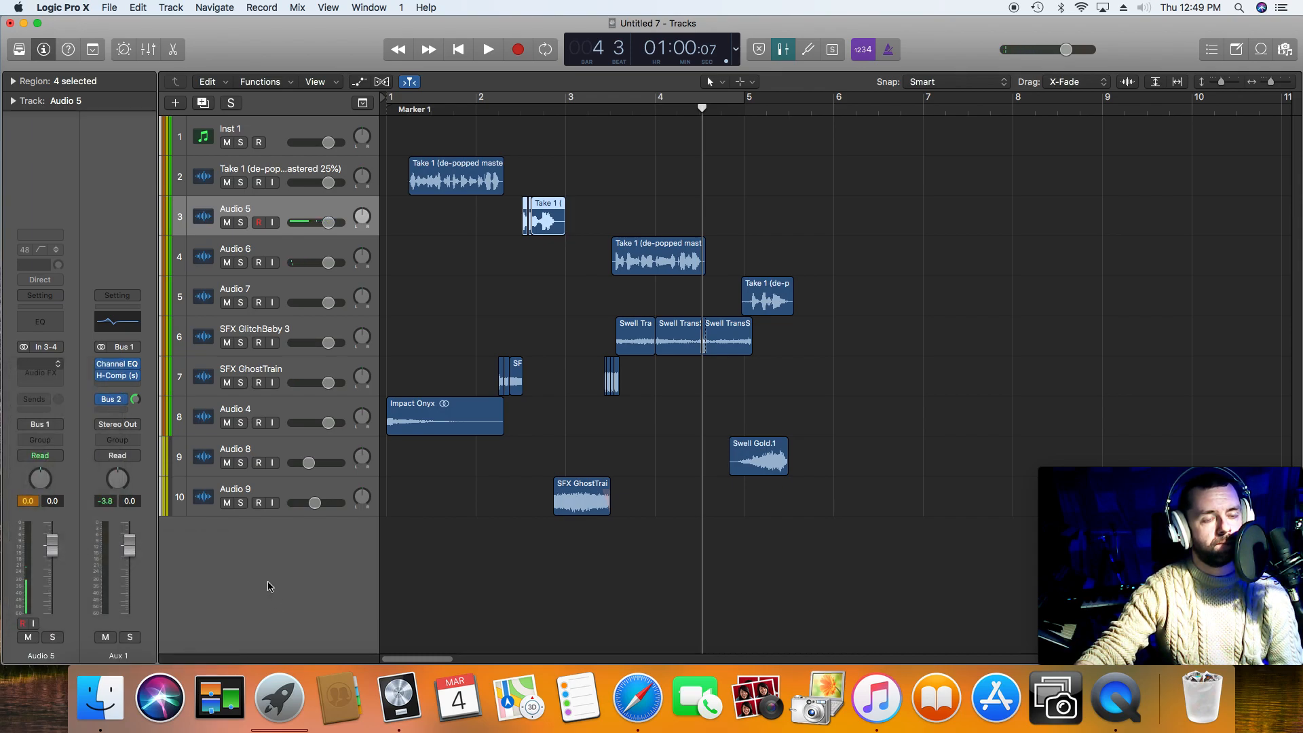
click(190, 61)
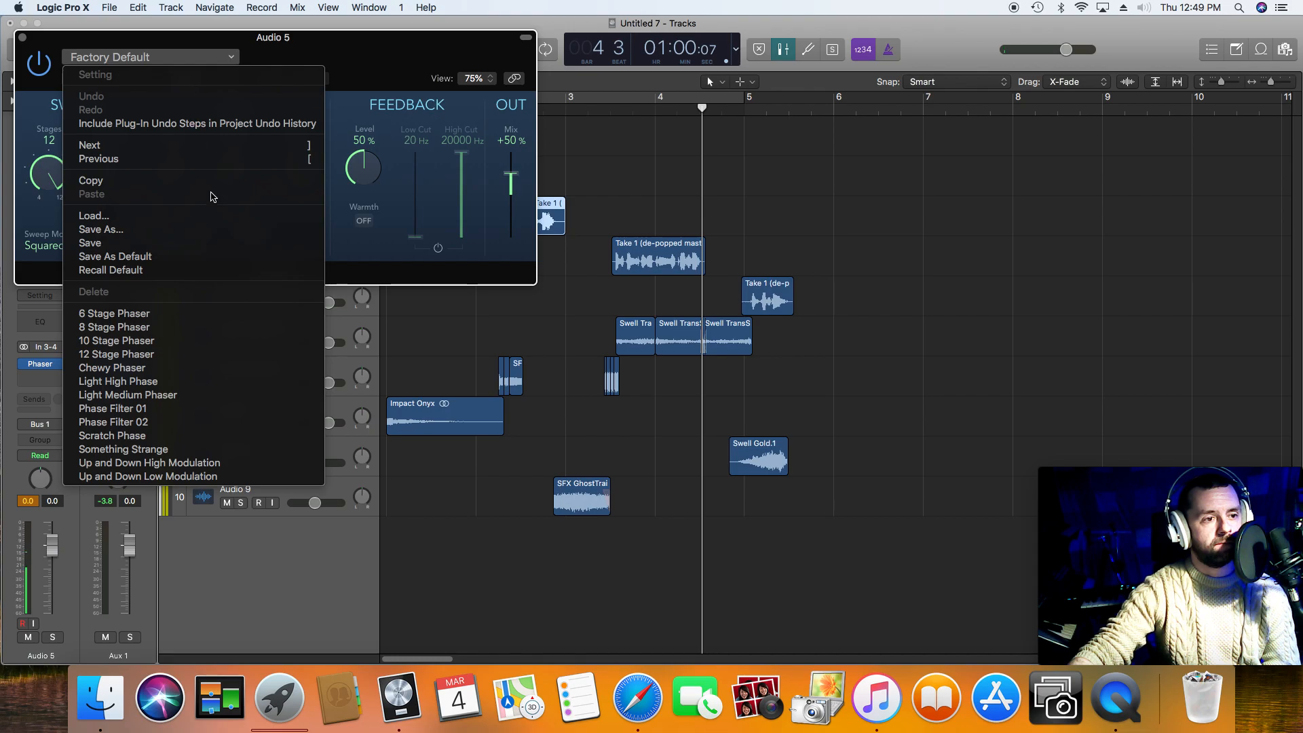
click(263, 464)
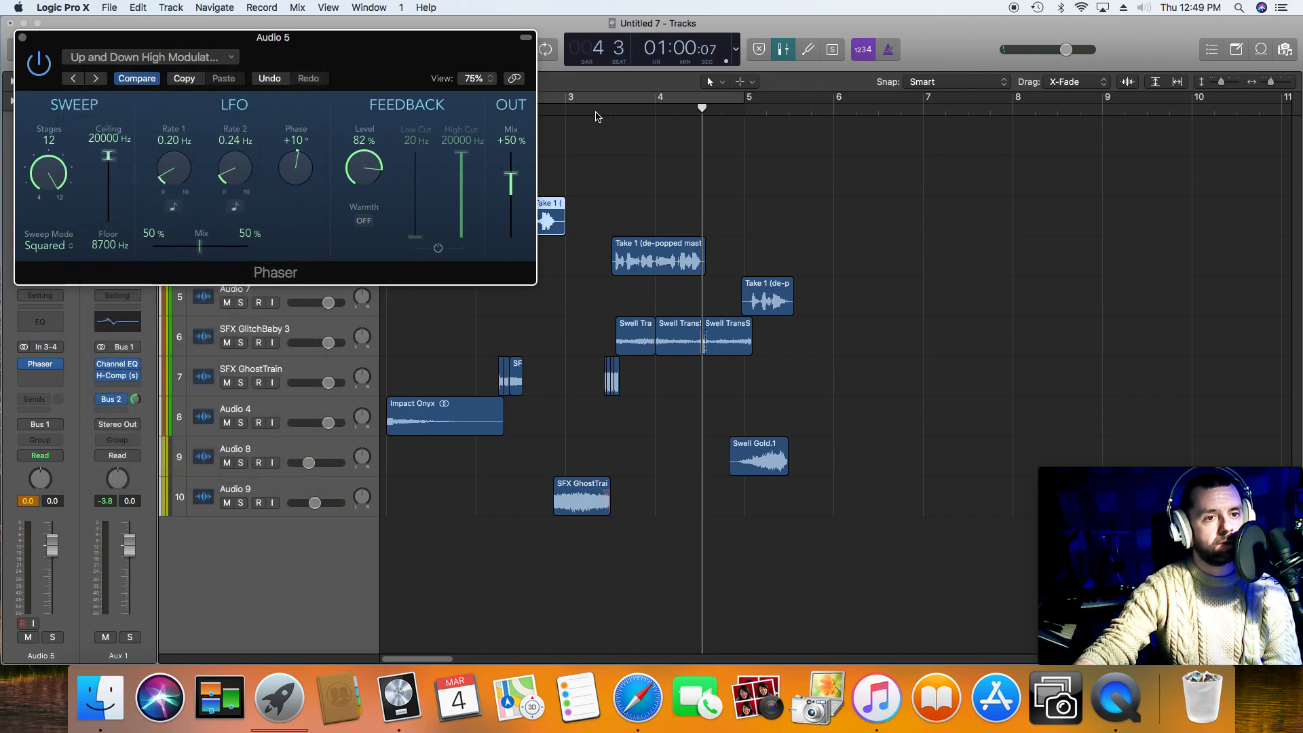
double_click(595, 116)
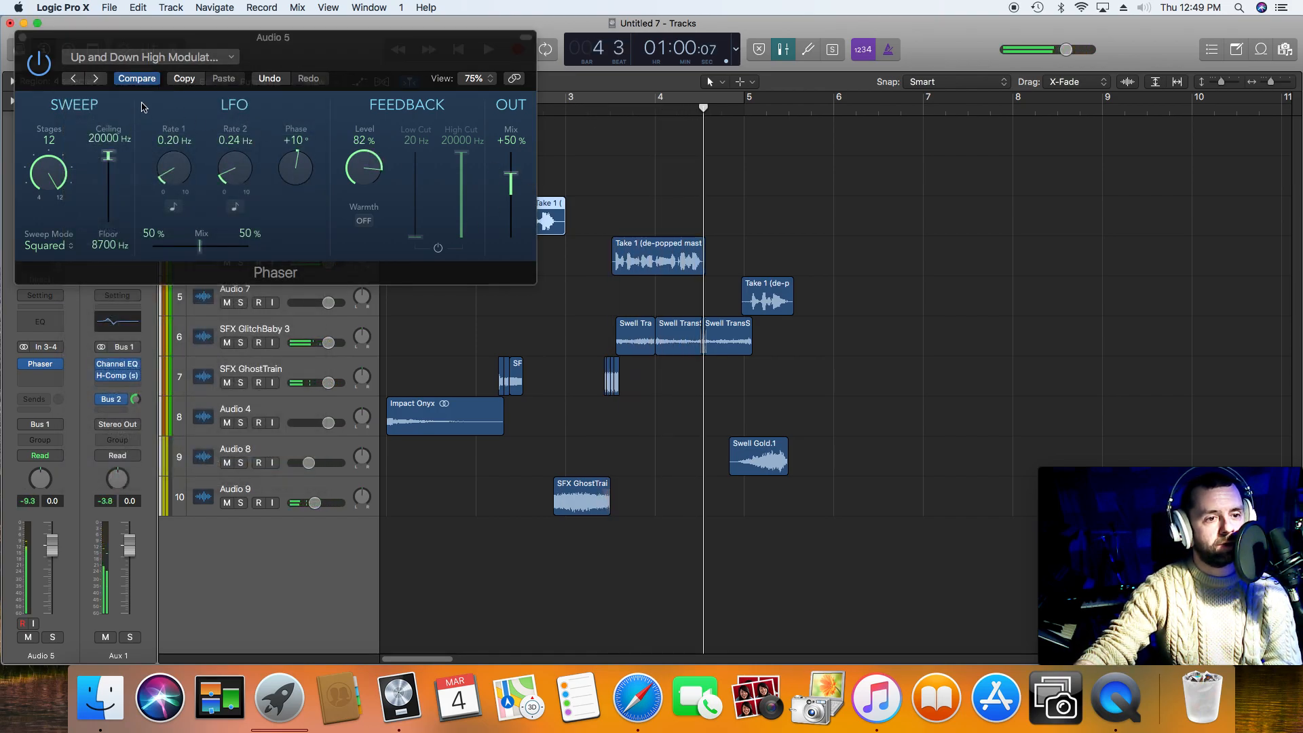
Step: Close the Phaser window and remove the plug-in from the Audio 5 track
drag(351, 62, 465, 379)
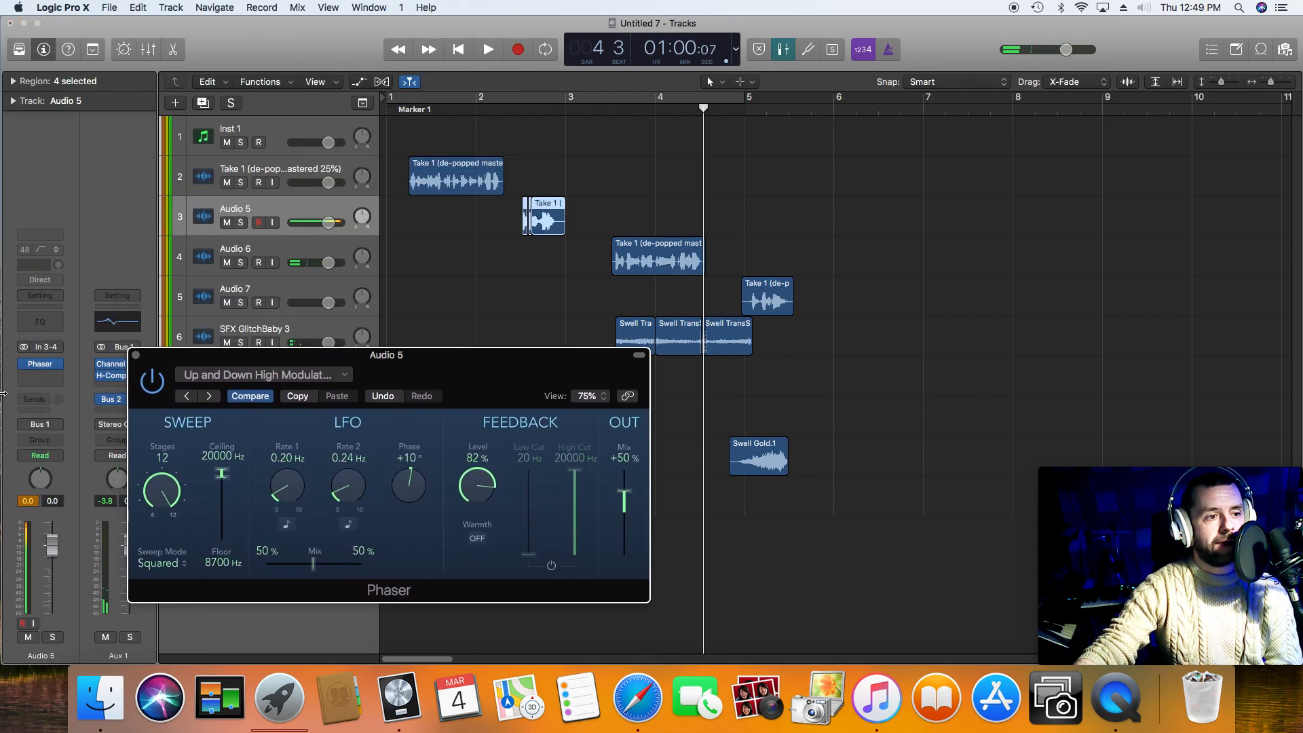
click(135, 356)
click(58, 367)
click(85, 395)
Step: Insert a stereo Phaser on the Audio 6 track, and play the third voice phrase with its factory default setting
click(267, 248)
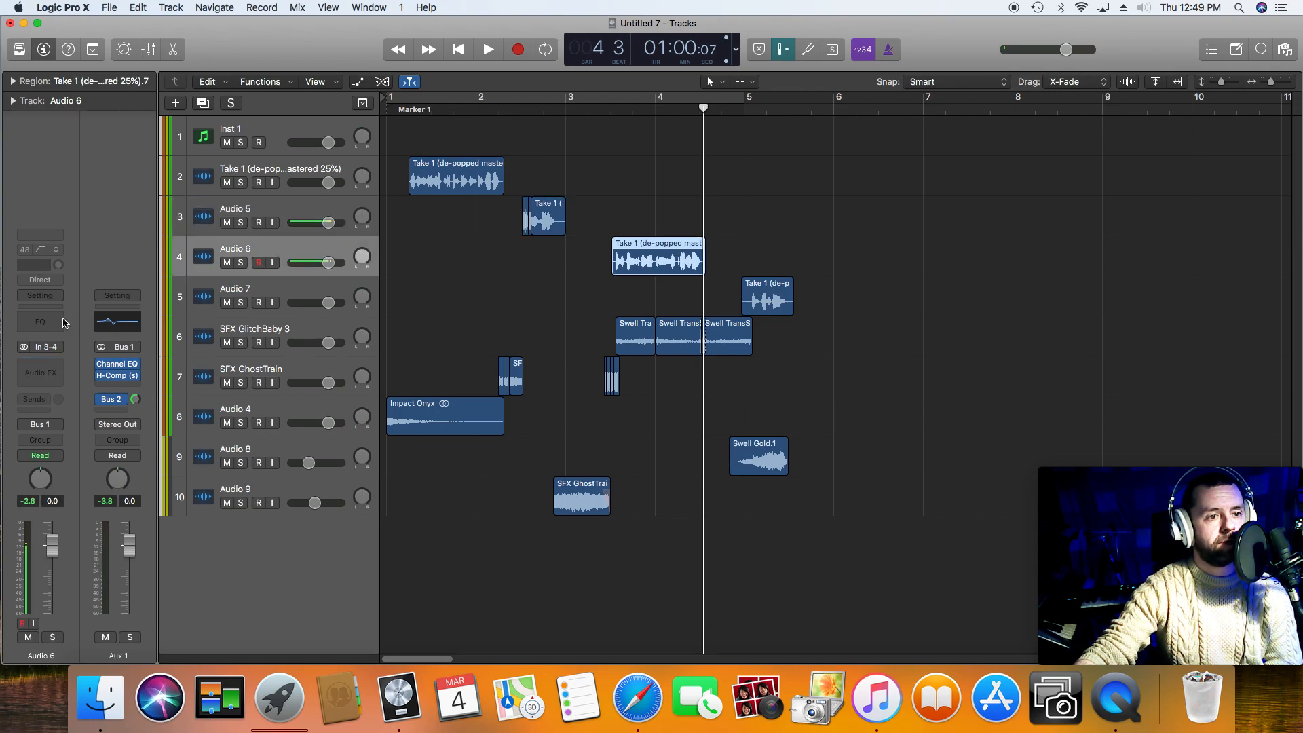
click(56, 369)
mouse_move(100, 403)
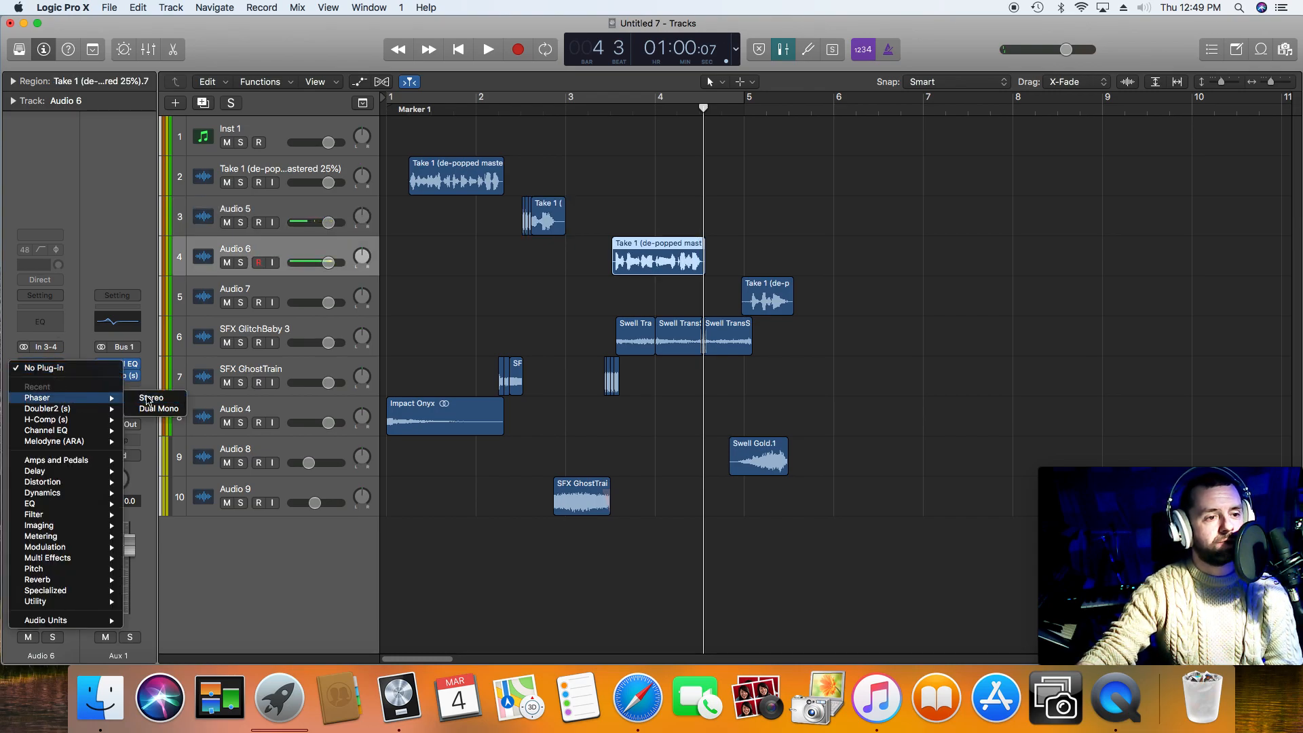
click(148, 398)
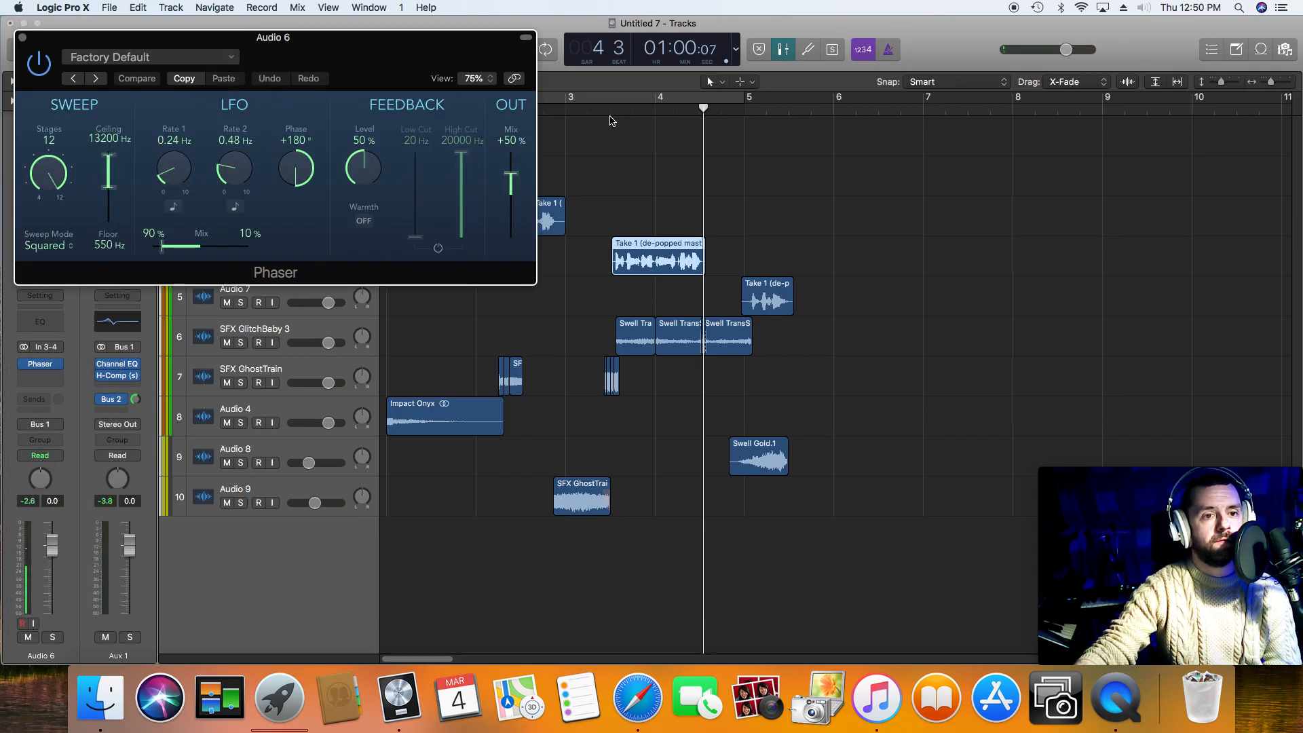
click(610, 118)
click(610, 110)
key(space)
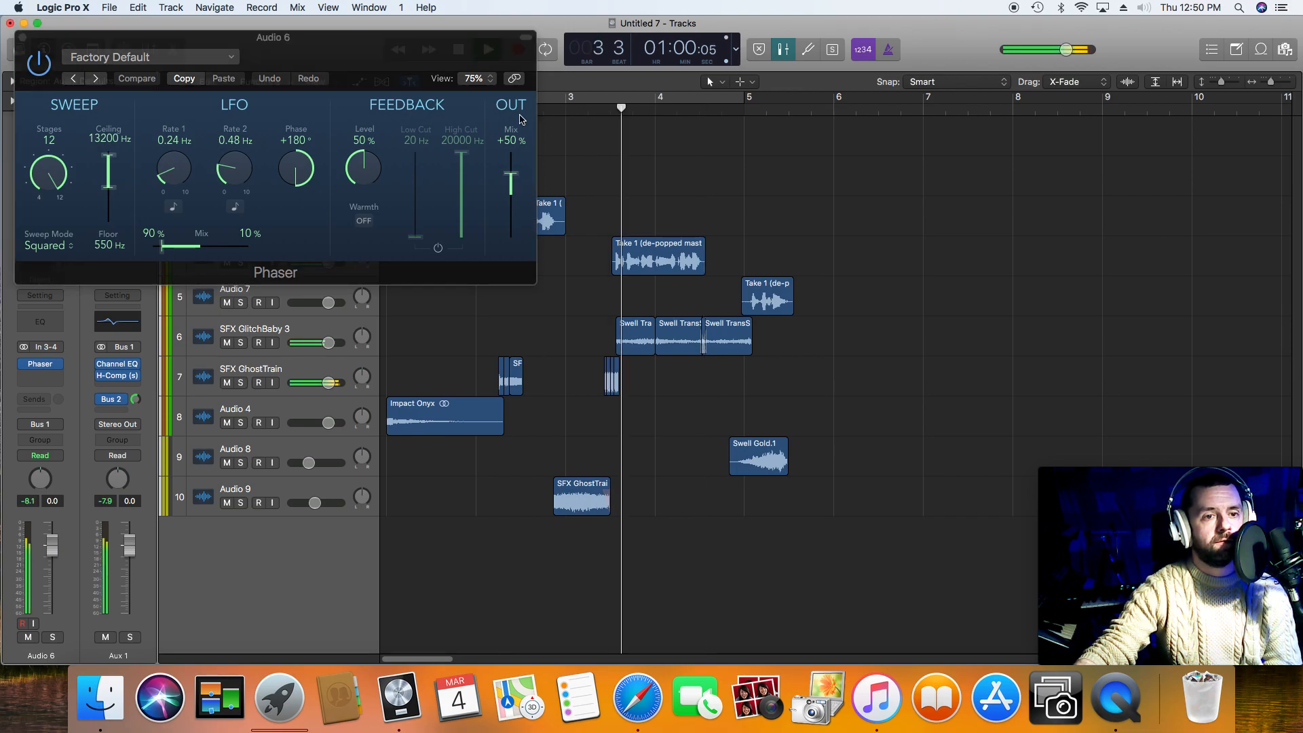
Step: Try the Up and Down High Modulation preset on Audio 6's Phaser, then Up and Down Low Modulation, playing the third phrase
click(195, 59)
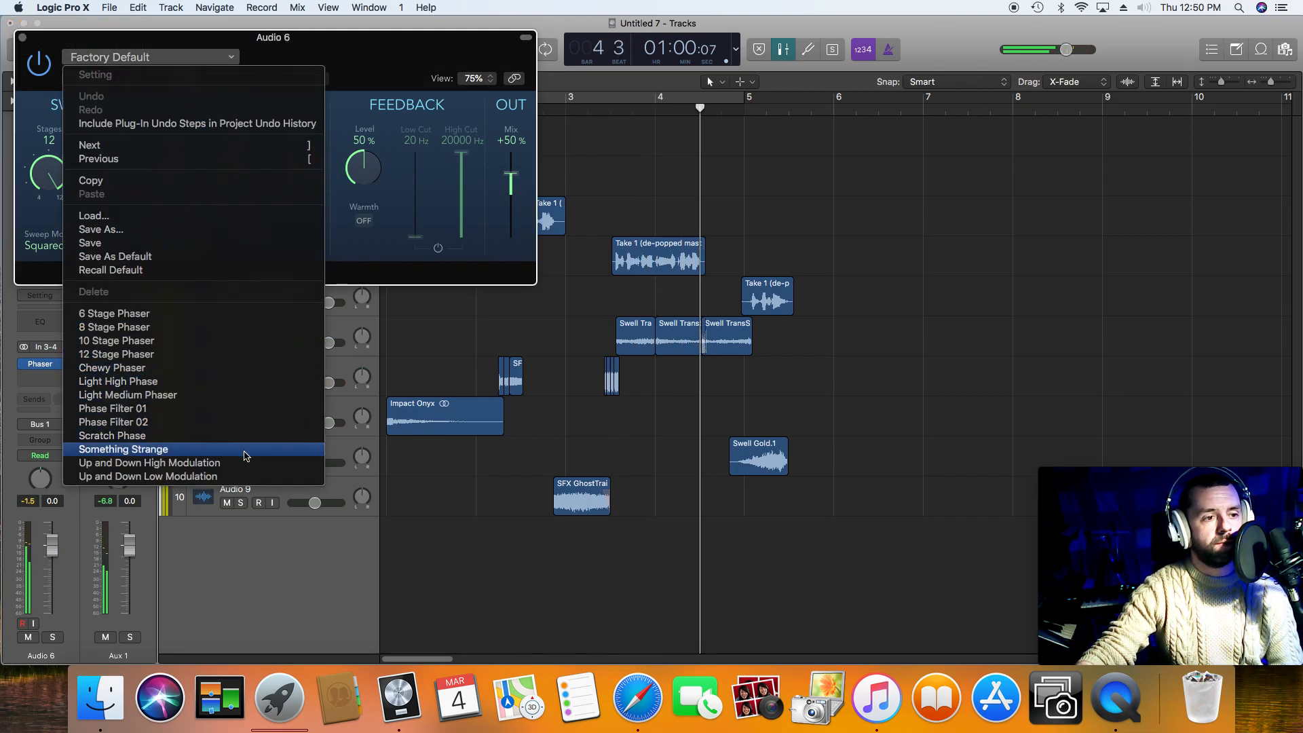
click(248, 464)
click(609, 111)
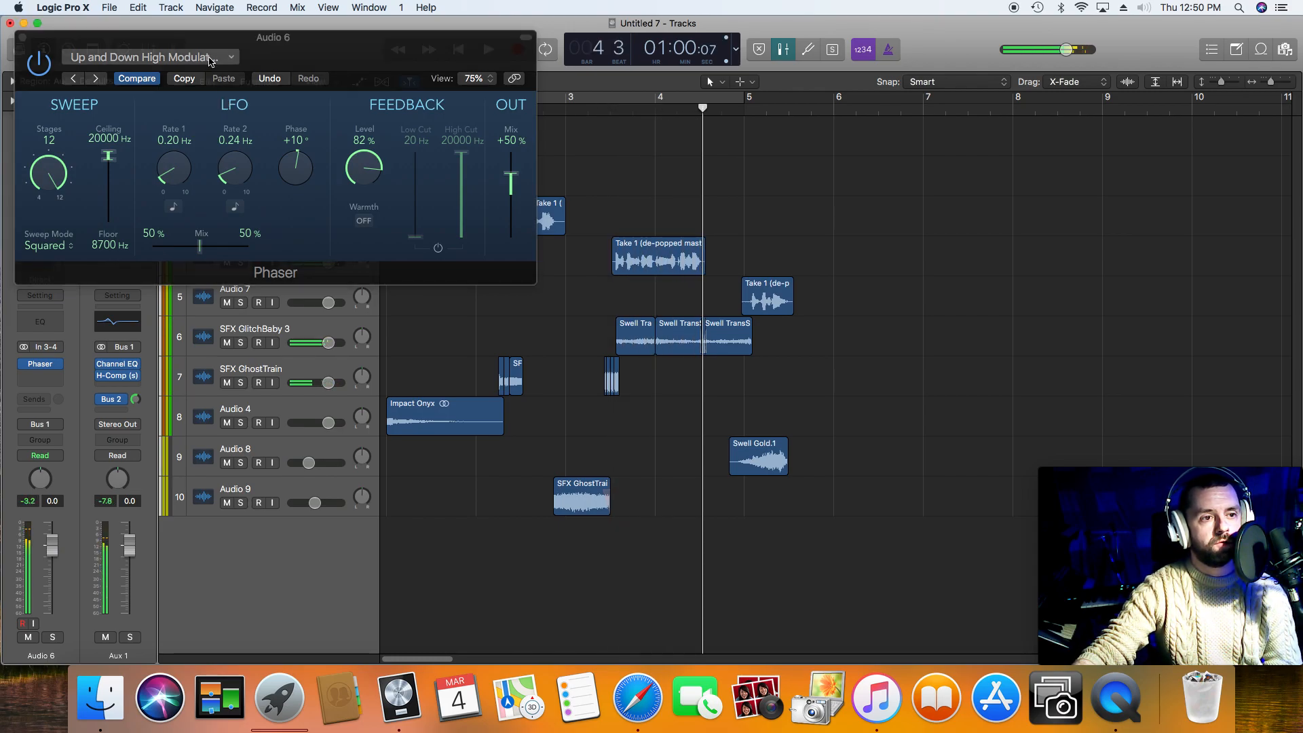
click(208, 60)
click(247, 468)
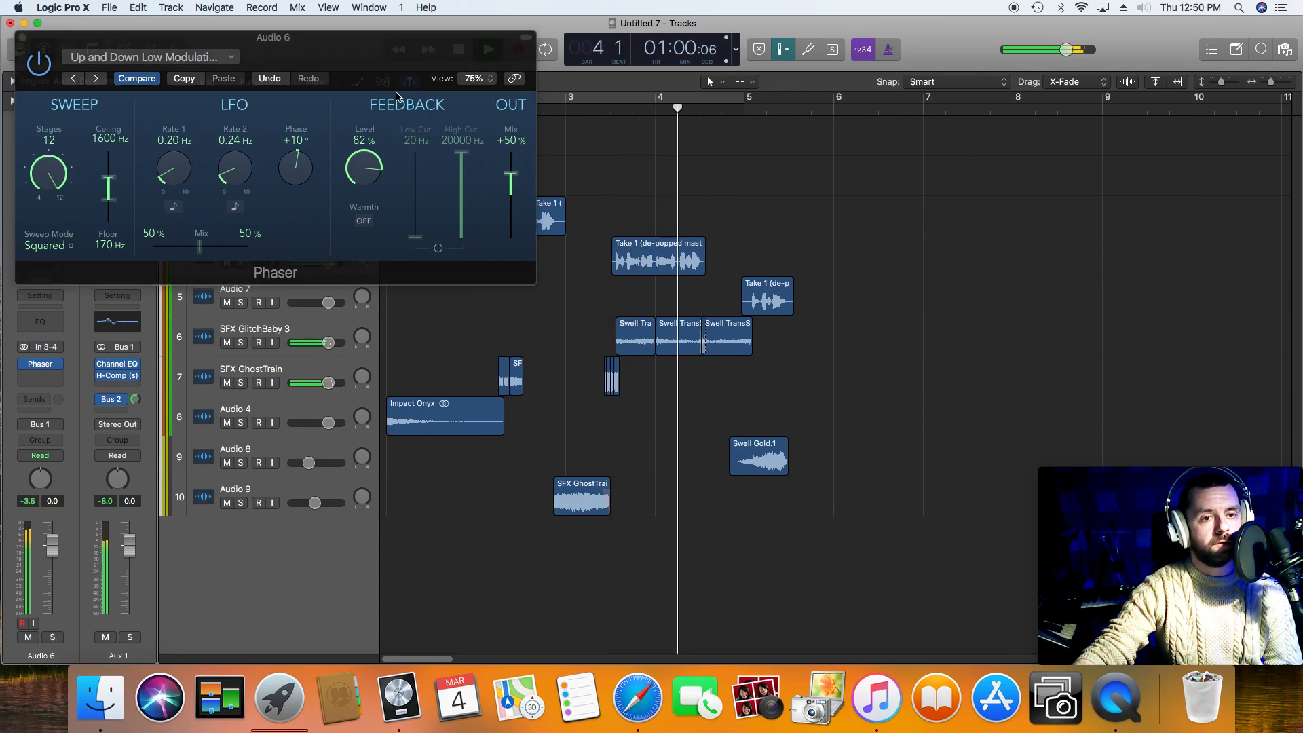
Step: Set the Phaser's stages to 8 and its LFO phase to +60°, playing the third phrase after each change
drag(49, 165, 78, 246)
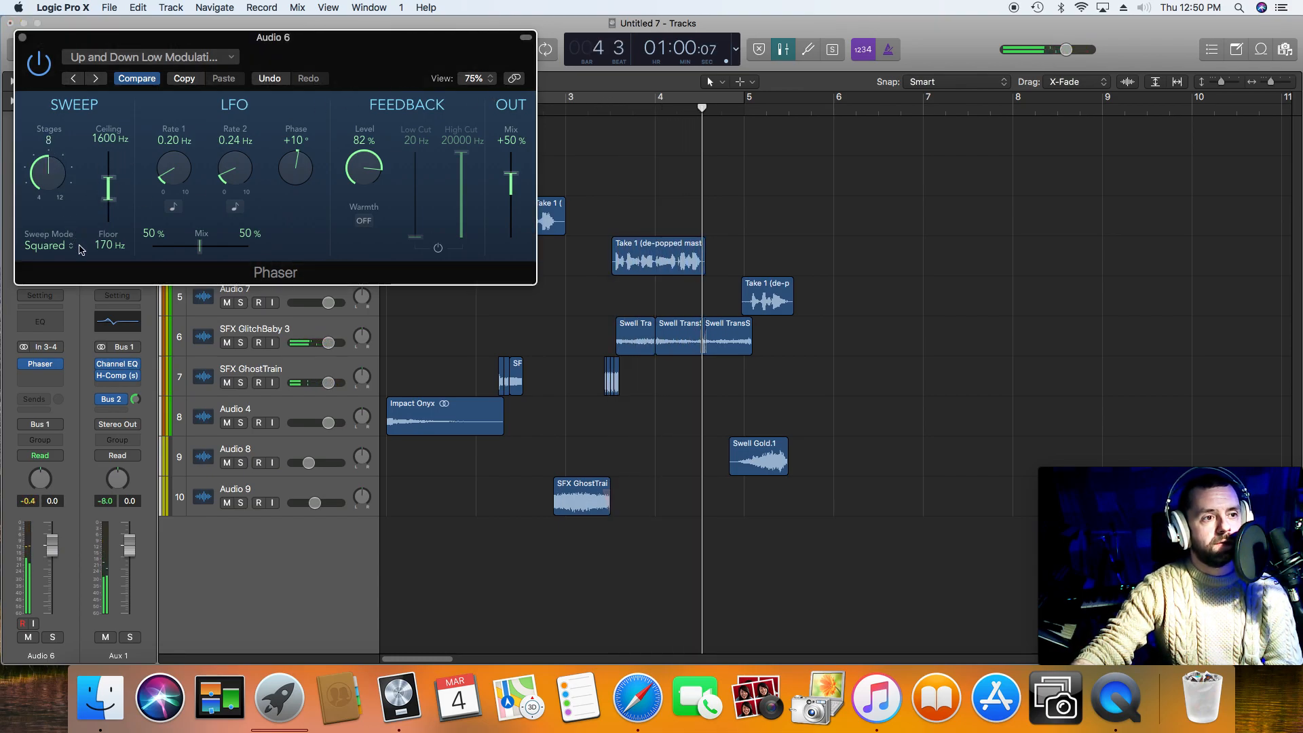
click(628, 112)
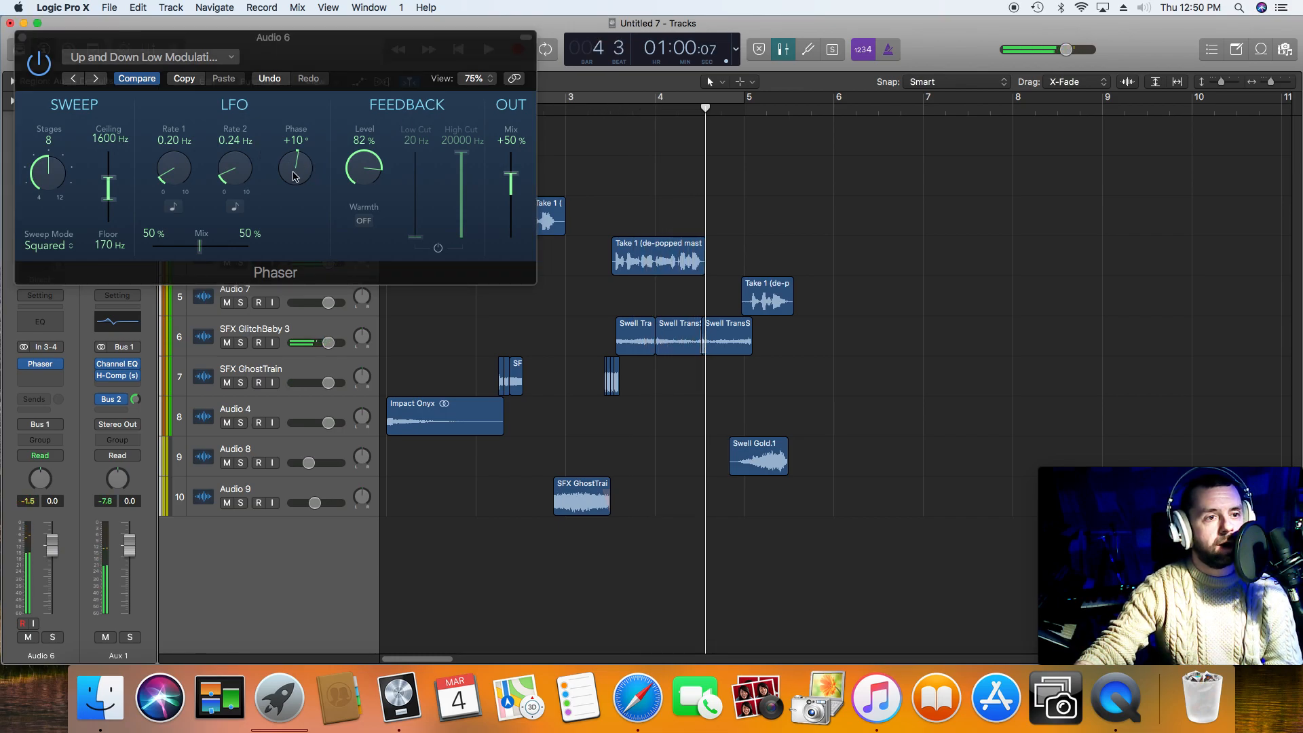
drag(293, 176, 292, 161)
click(614, 119)
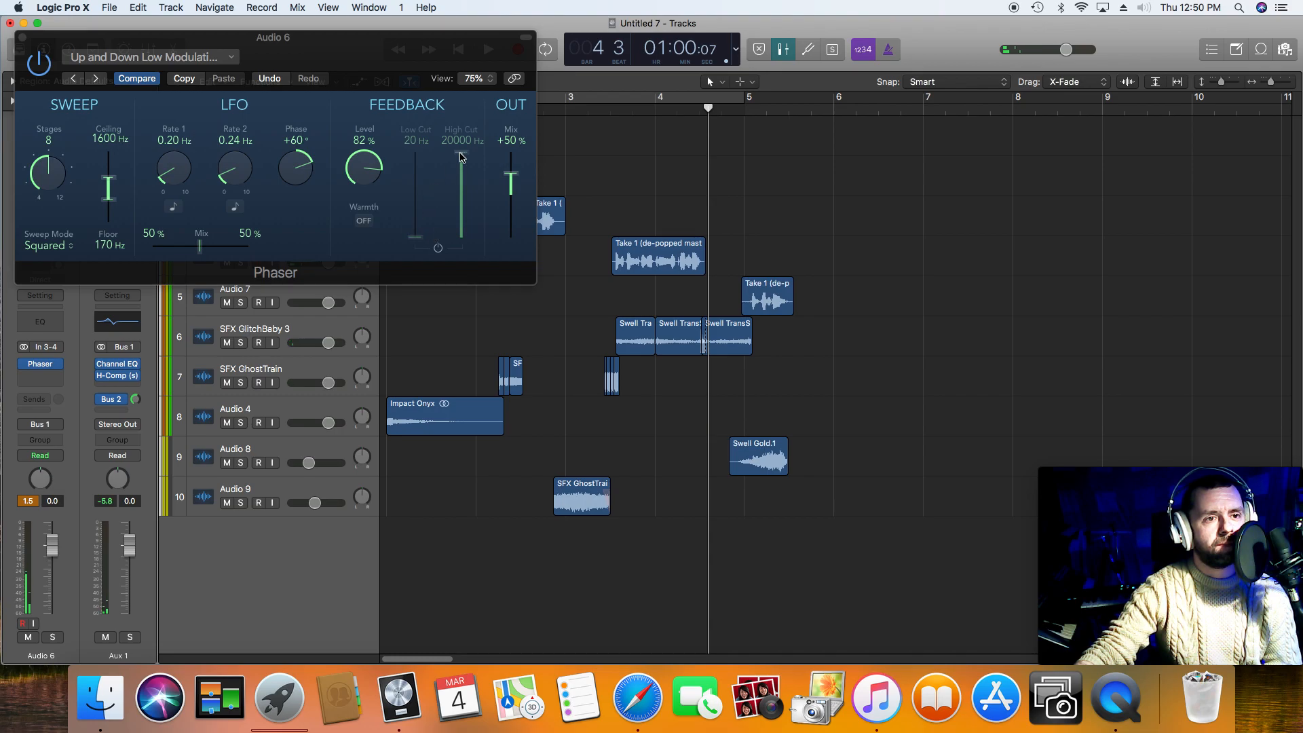
Step: Enable the Phaser's feedback filter with low cut 2000 Hz and high cut 20 Hz, play the third phrase, and close the plug-in
click(437, 248)
click(614, 117)
drag(461, 155, 478, 260)
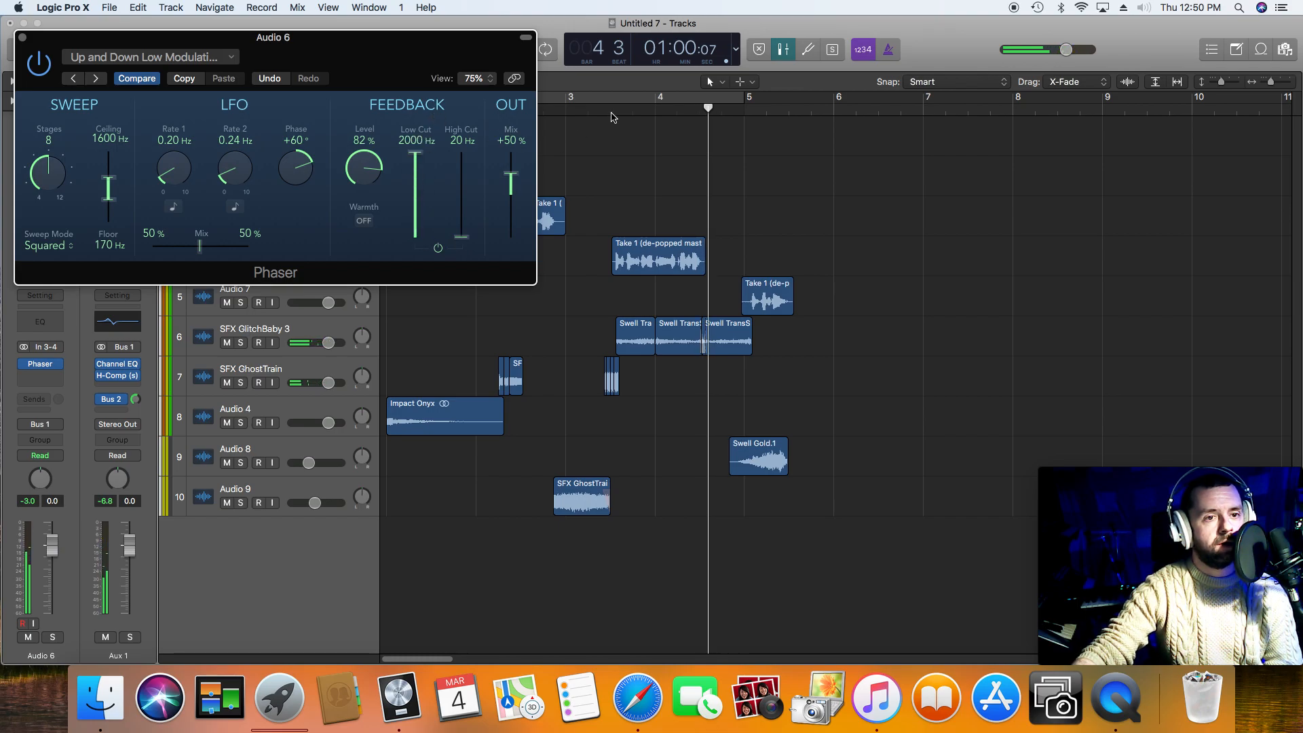
click(613, 117)
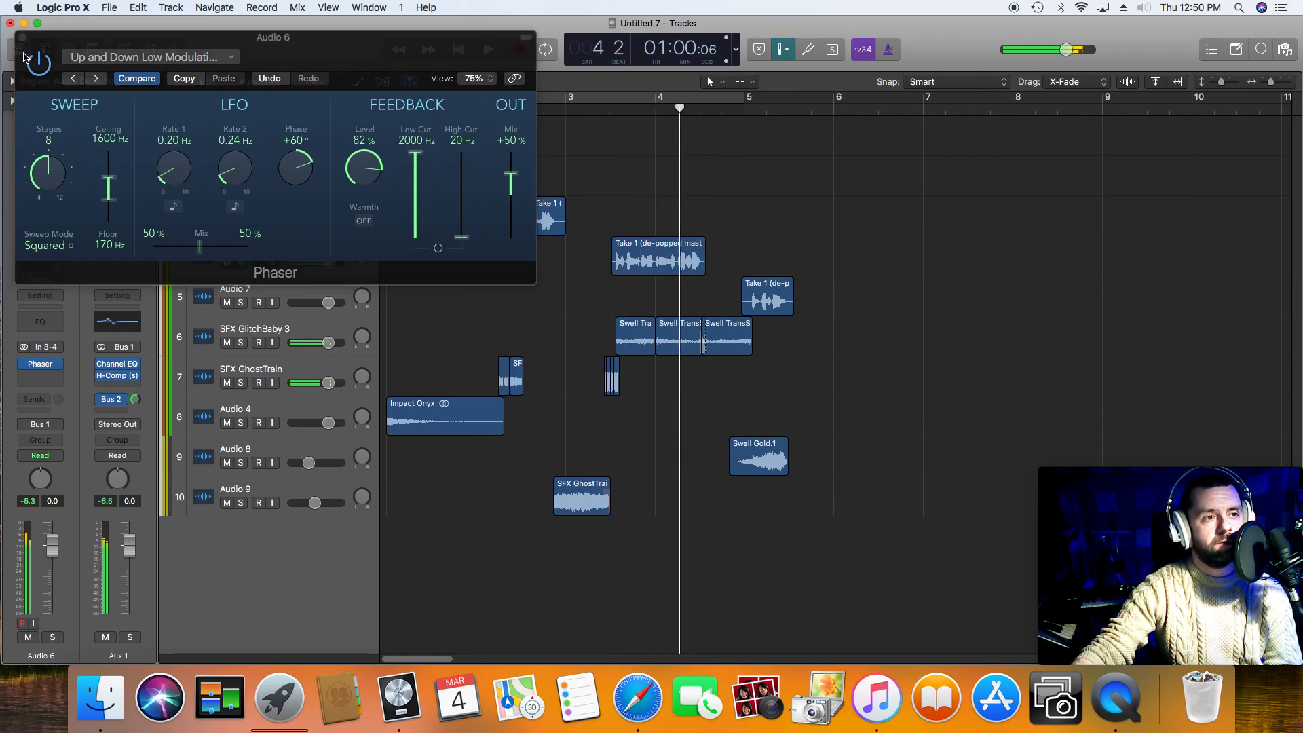
click(21, 37)
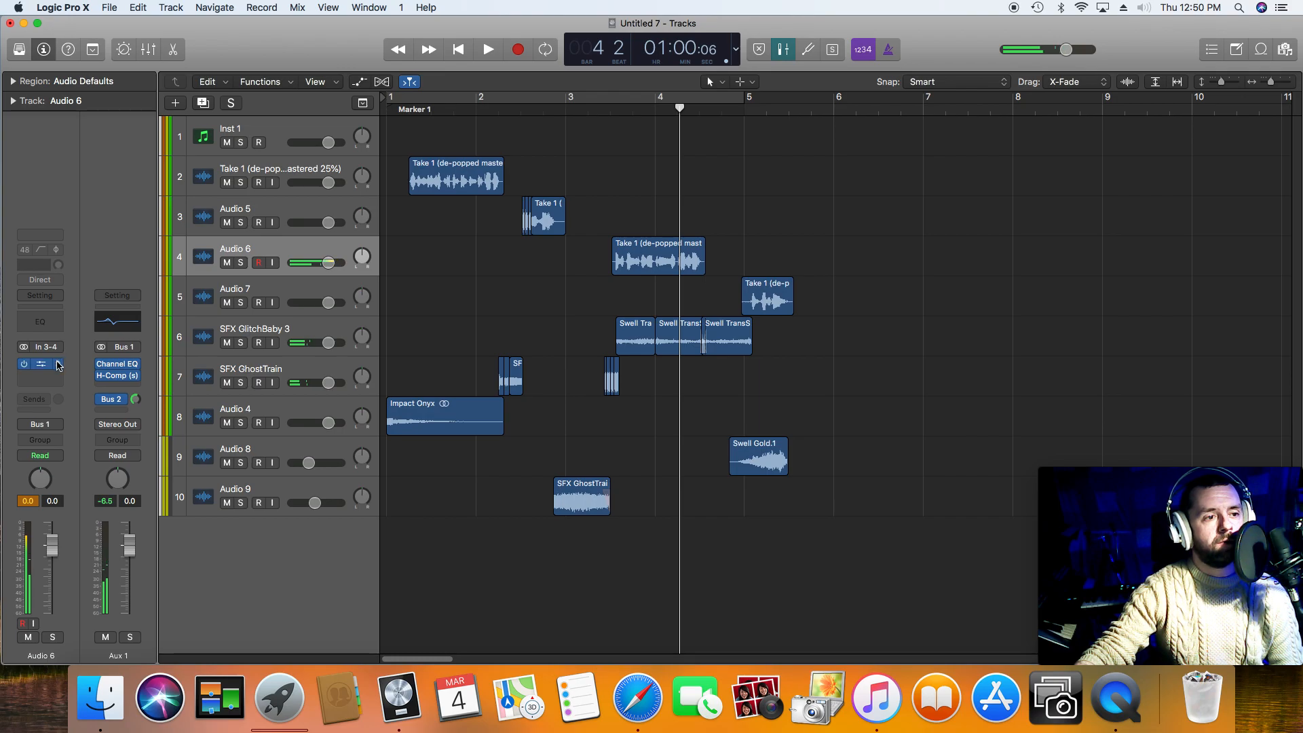
Step: Replace the Phaser on the Audio 6 track with the Waves MetaFlanger (s) plug-in
click(57, 365)
mouse_move(135, 647)
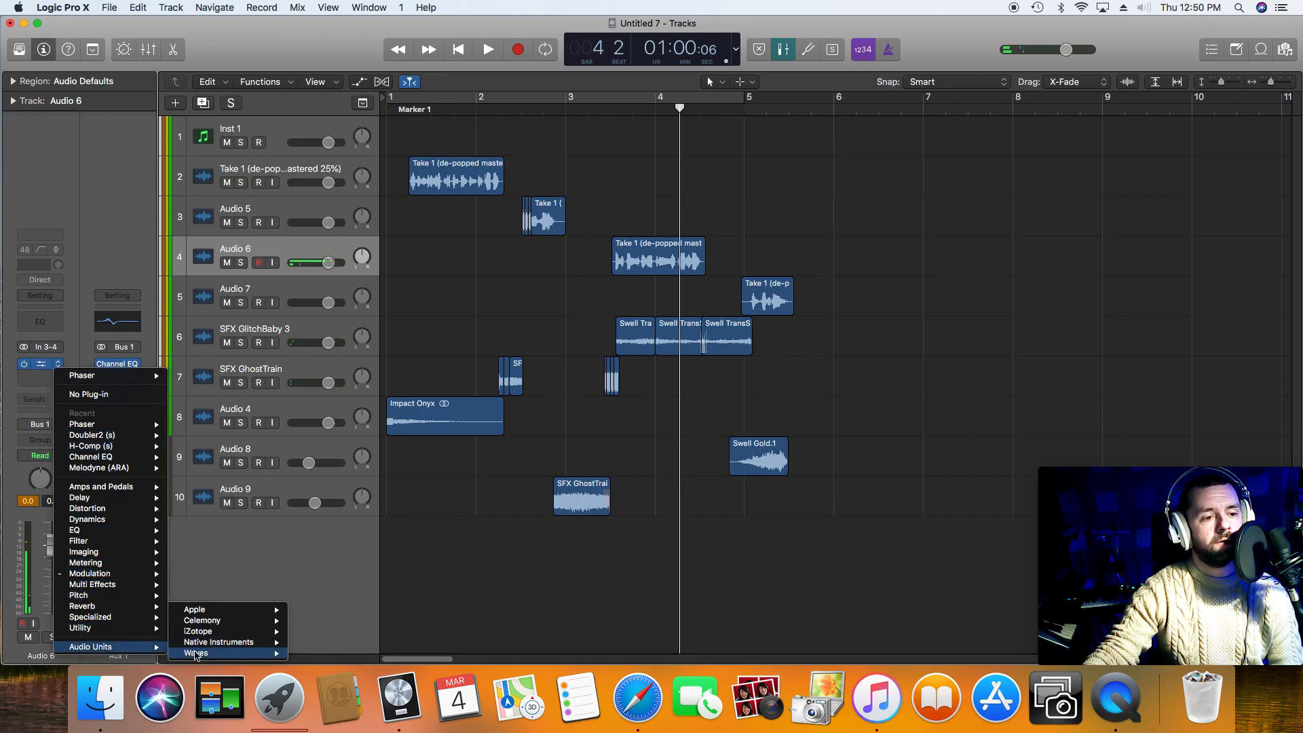
mouse_move(196, 653)
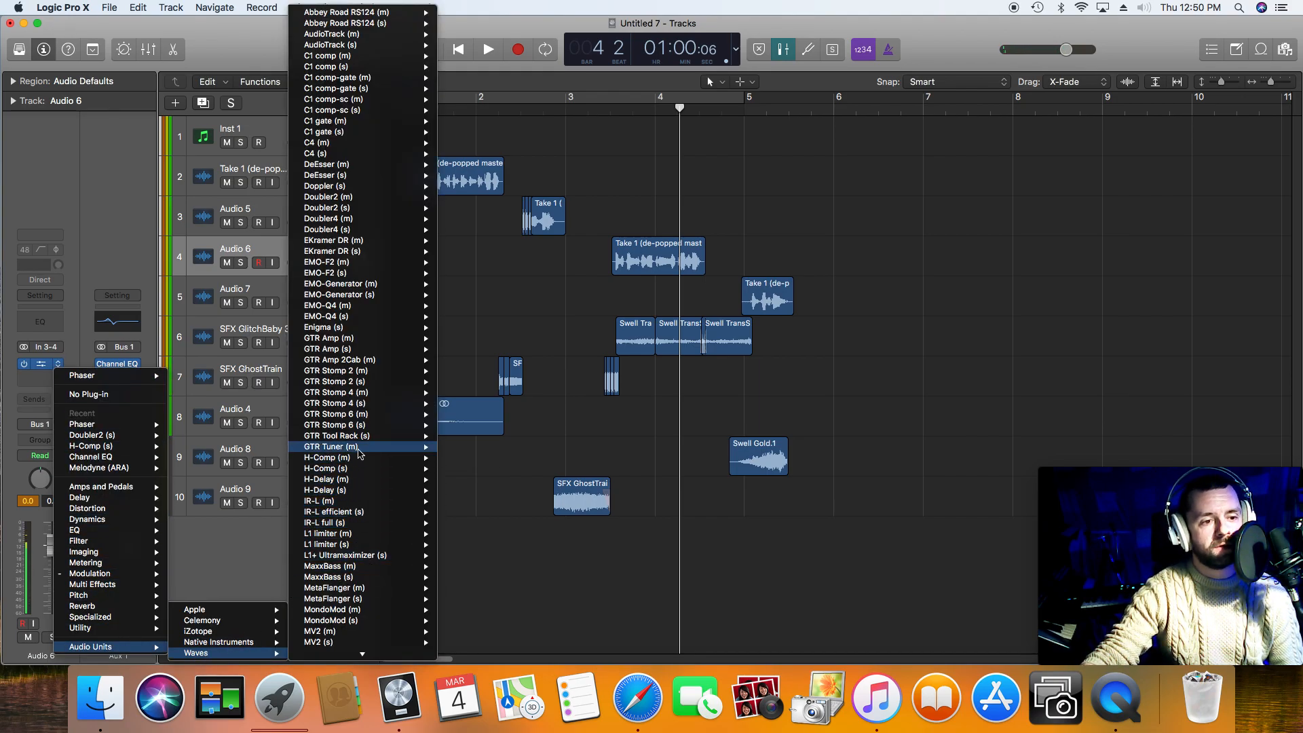
mouse_move(370, 221)
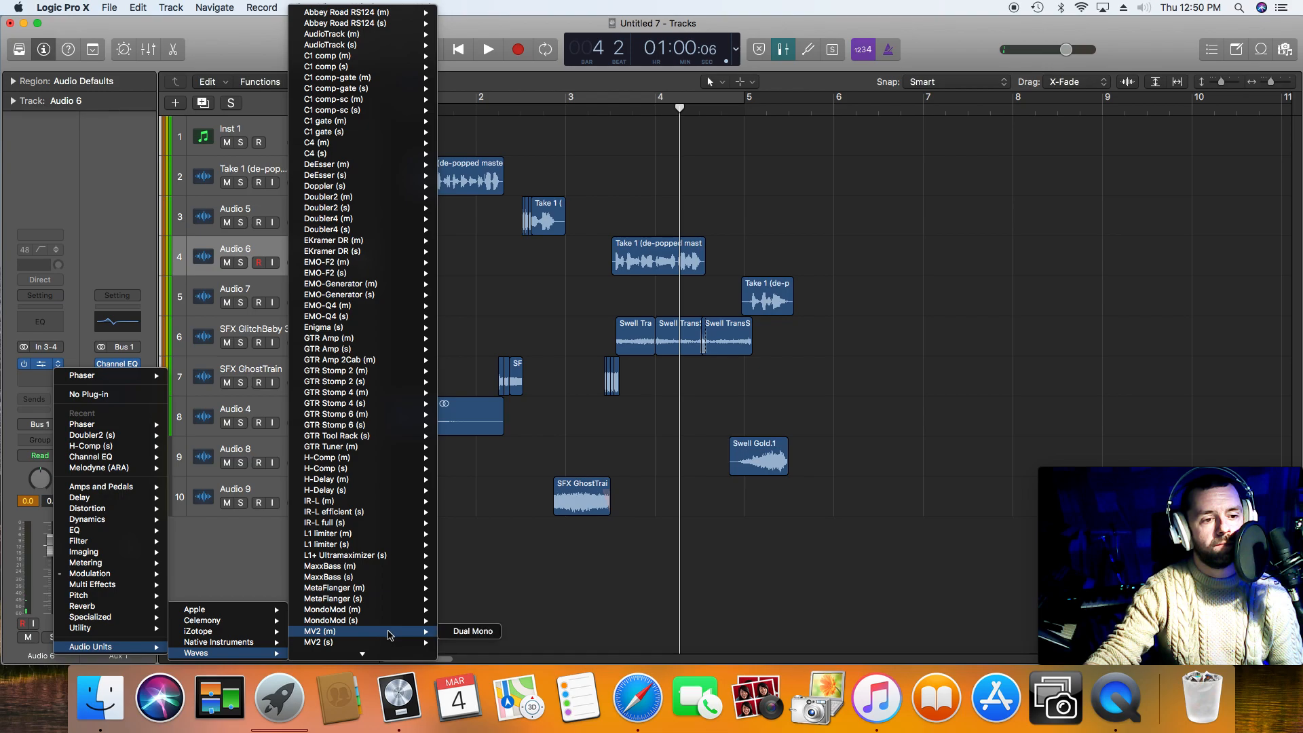
mouse_move(396, 603)
click(464, 599)
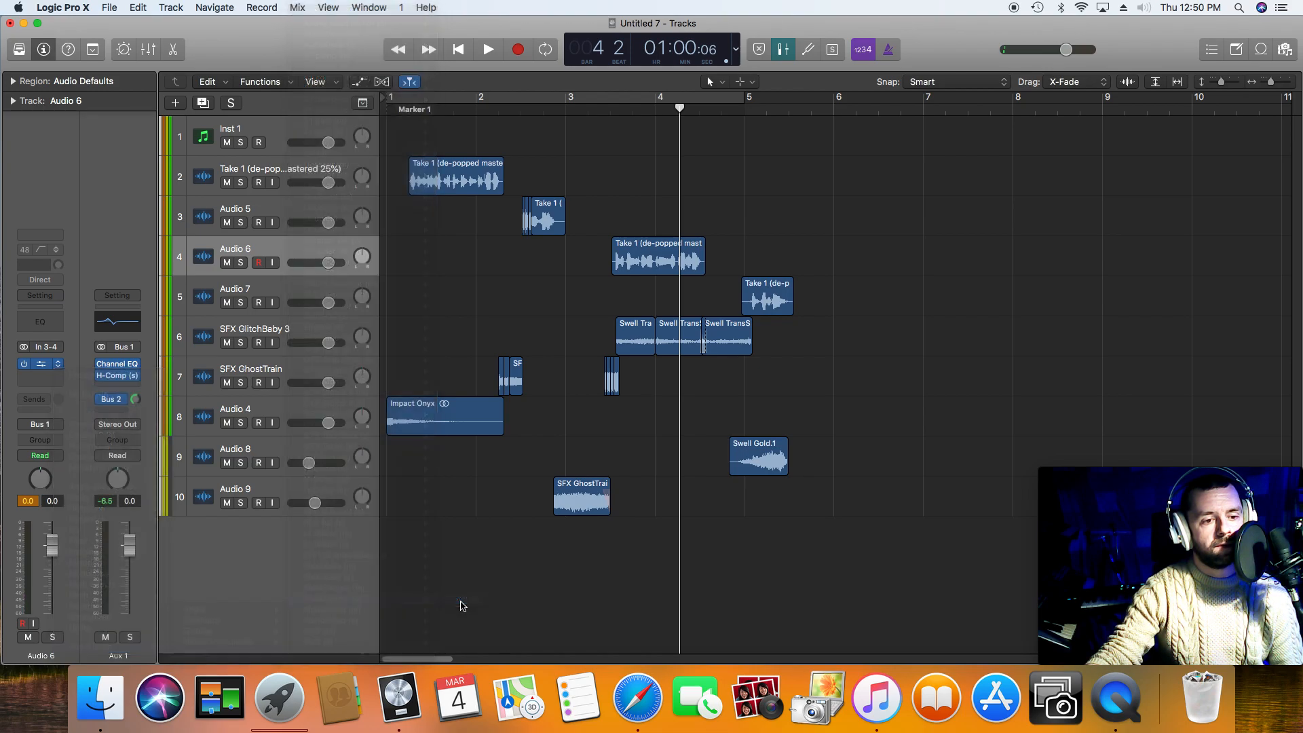
Step: Load MetaFlanger's Classic phaser factory preset on Audio 6, and play the third voice phrase
click(150, 59)
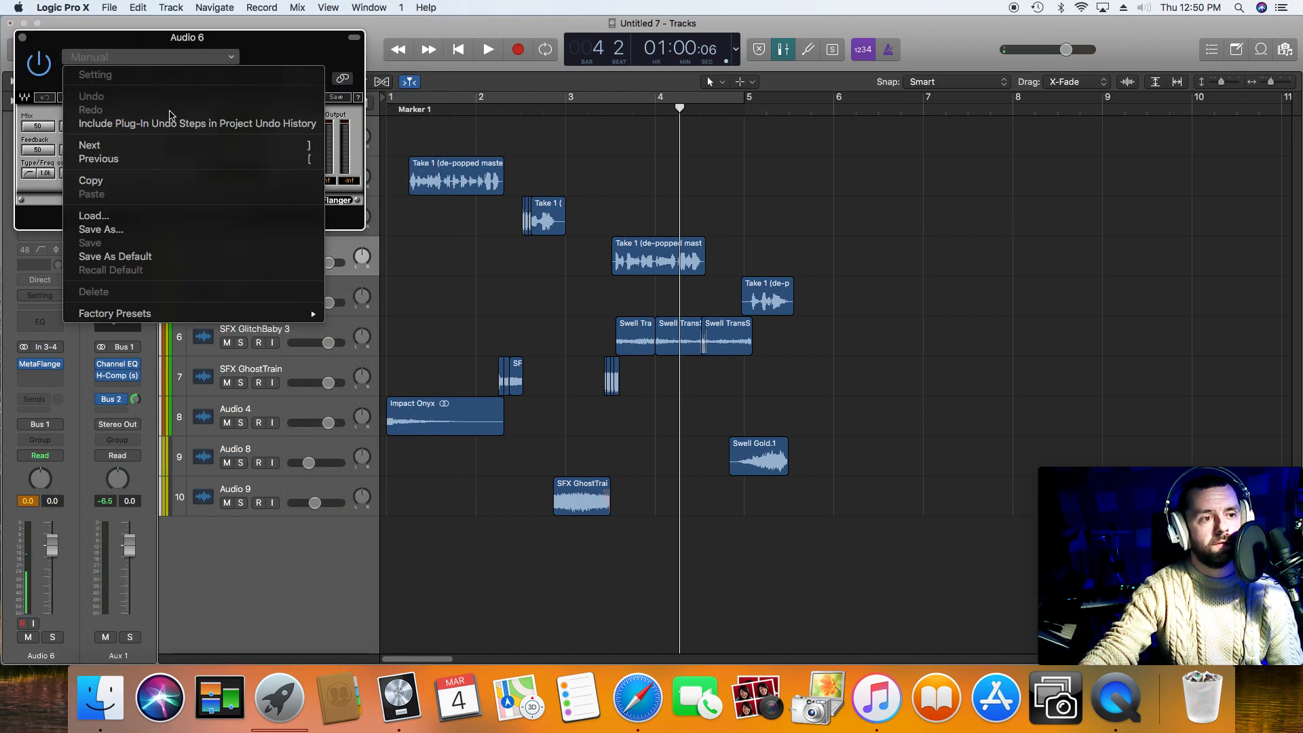
mouse_move(308, 315)
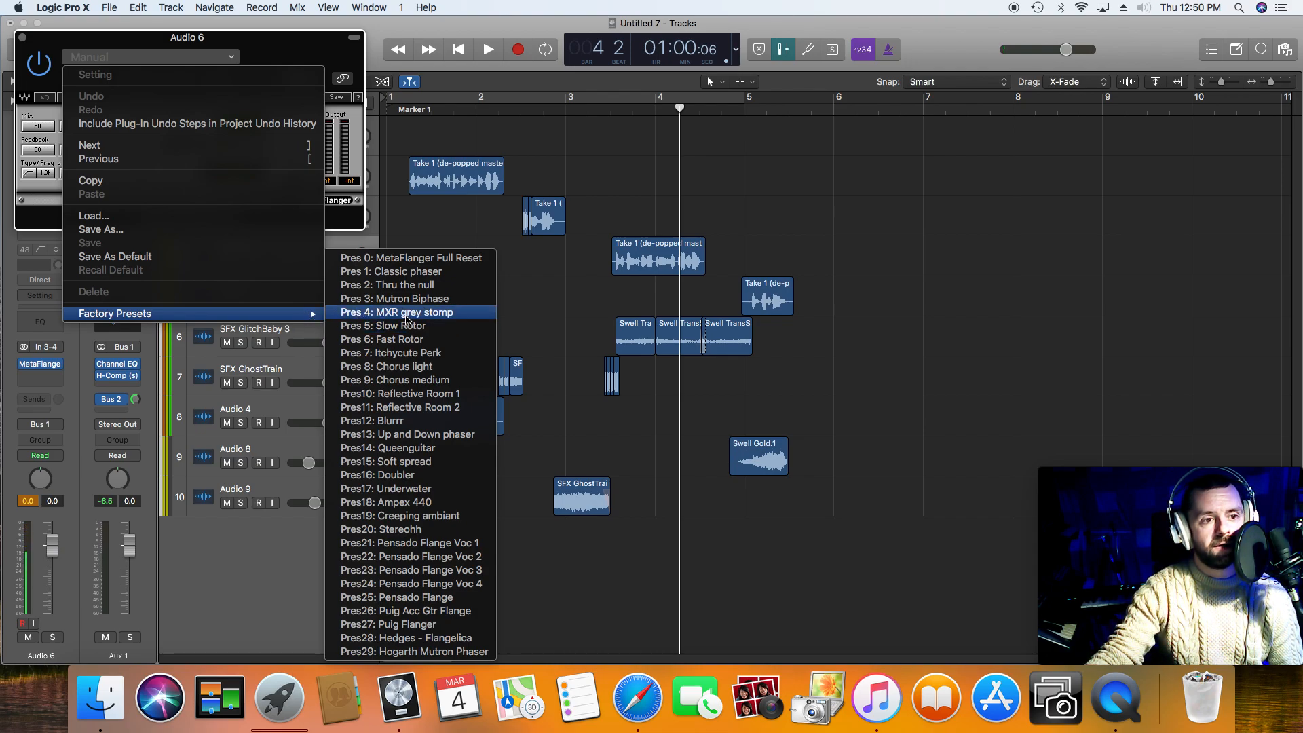
click(461, 278)
click(607, 112)
key(space)
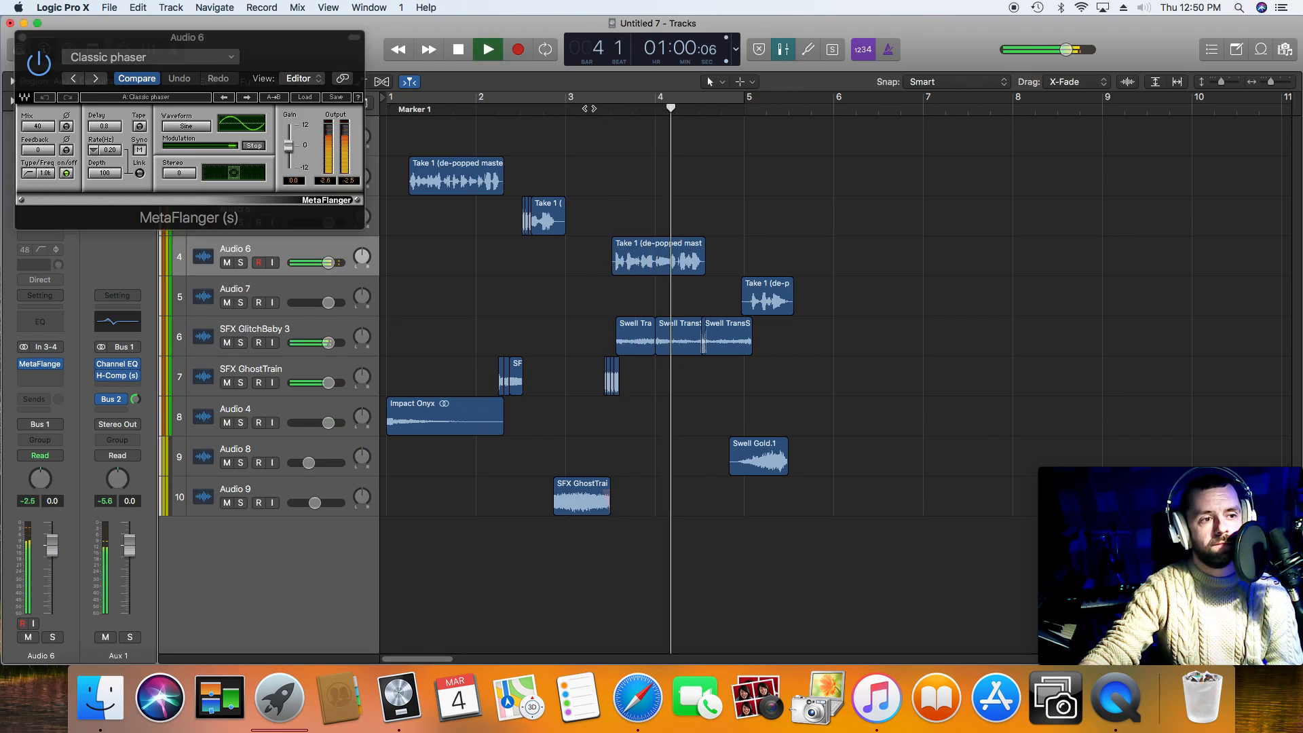
Step: Load MetaFlanger's Pensado Flange Voc 2 factory preset on Audio 6, and play the third voice phrase
key(space)
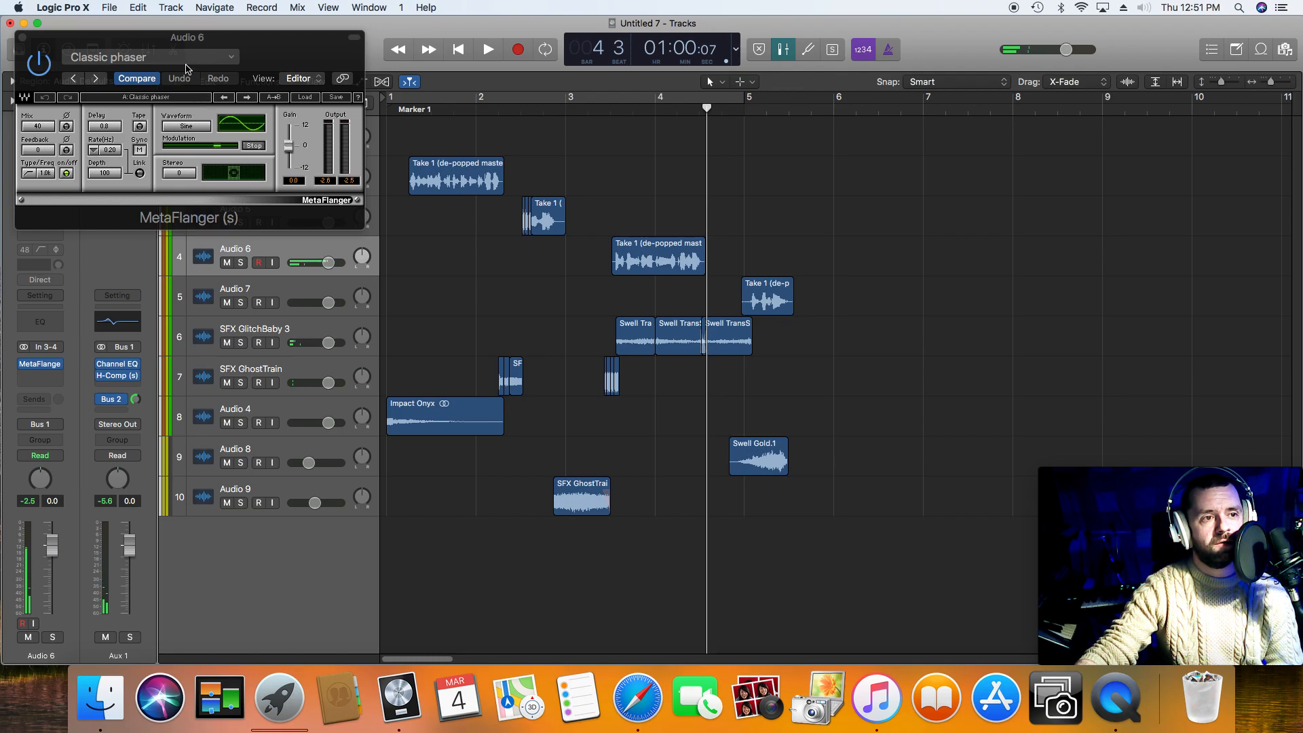
drag(187, 68, 193, 110)
click(195, 102)
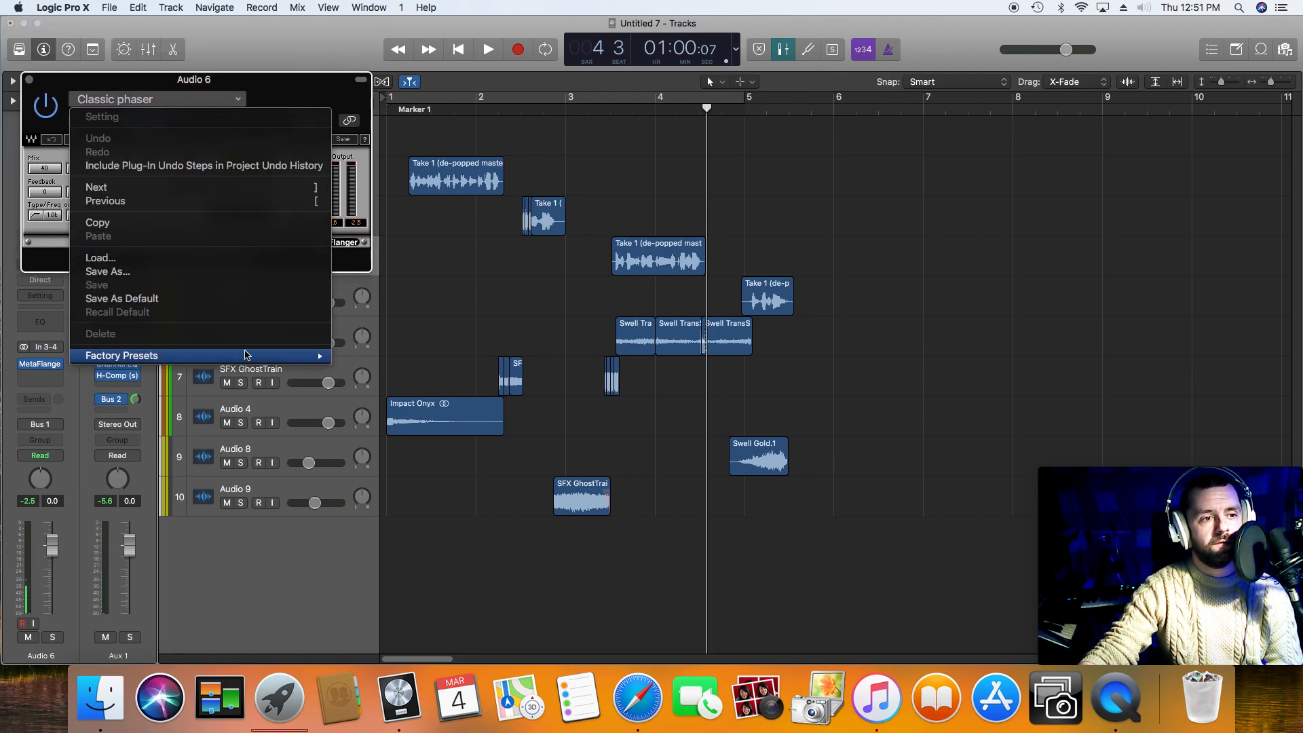
mouse_move(298, 358)
click(472, 561)
click(609, 112)
key(space)
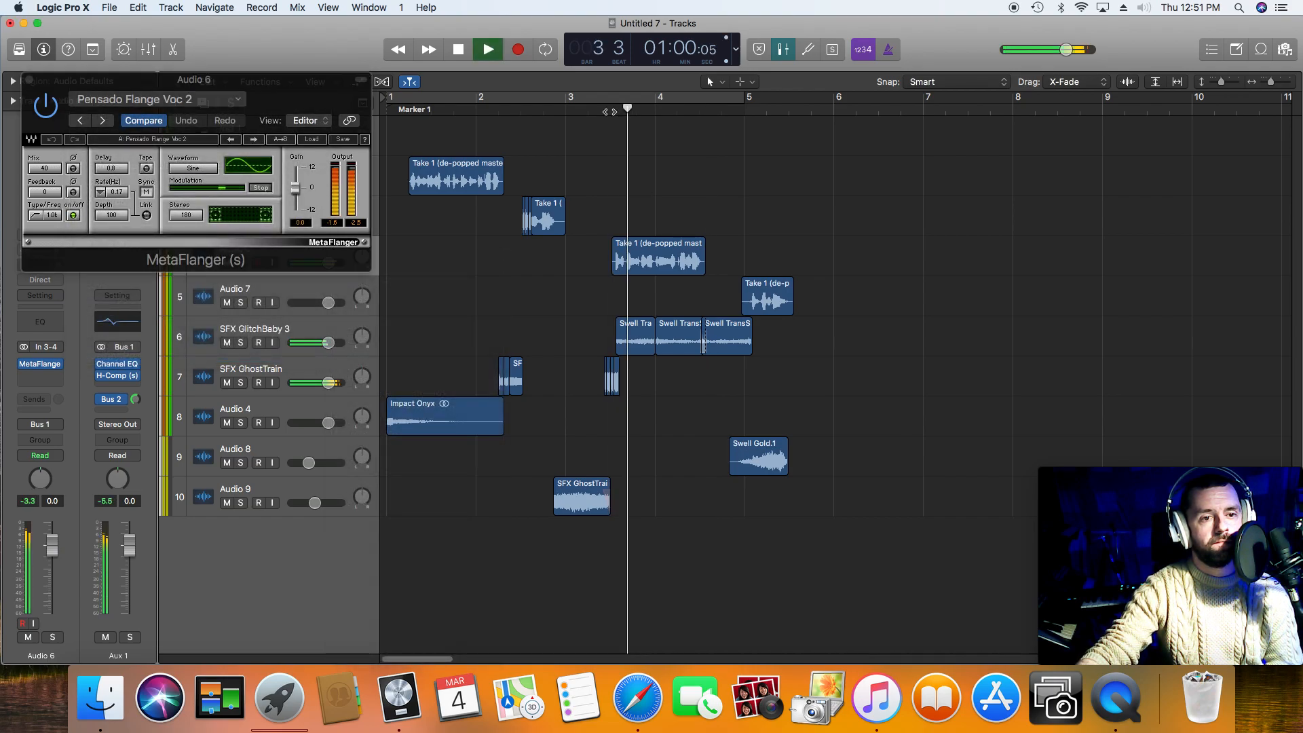
key(space)
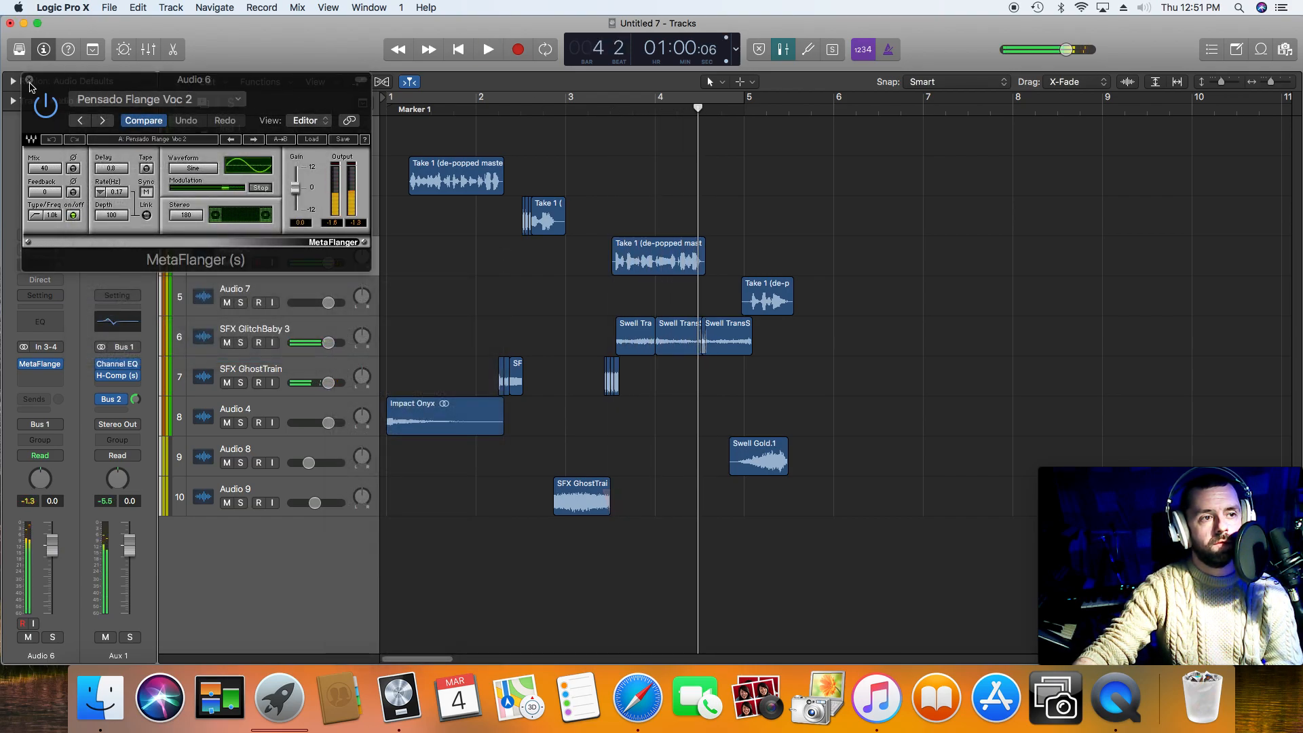
Step: Replace MetaFlanger on the Audio 6 track with the Microphaser modulation plug-in, and play the third phrase with its default setting
click(57, 367)
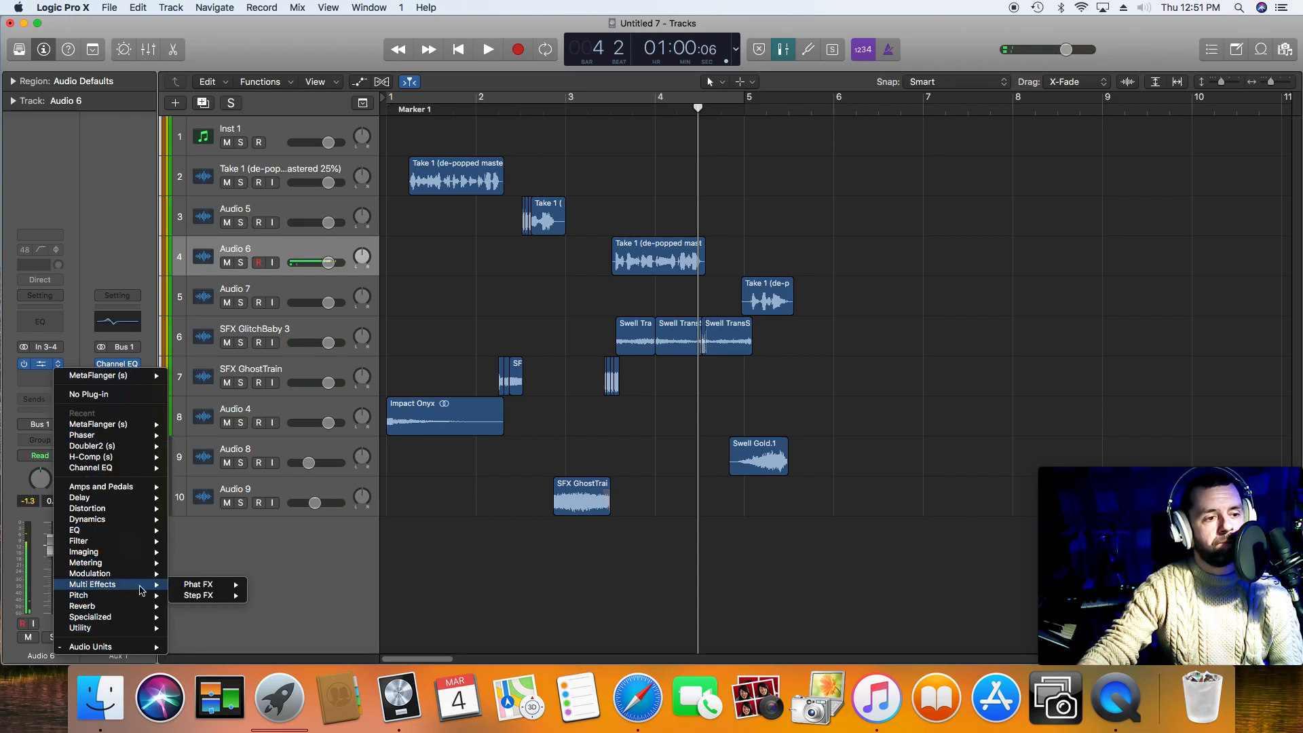
mouse_move(143, 574)
mouse_move(211, 577)
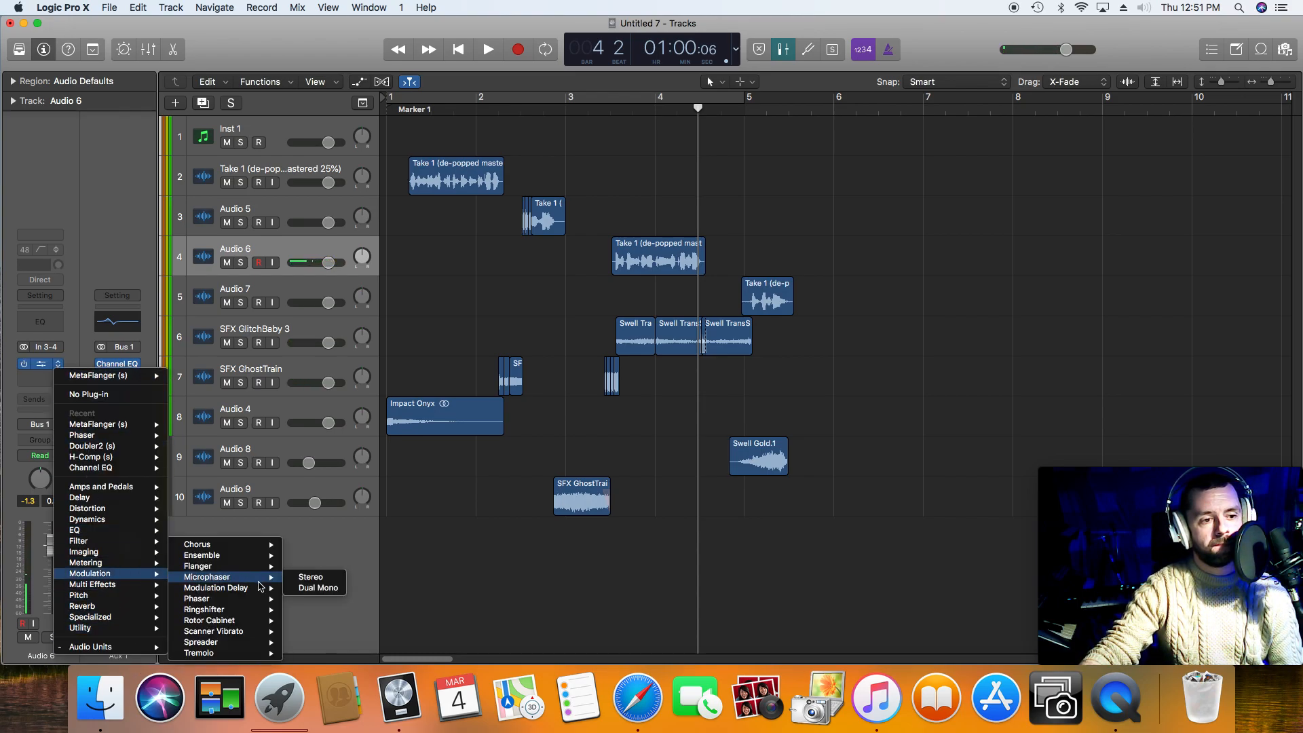
click(323, 582)
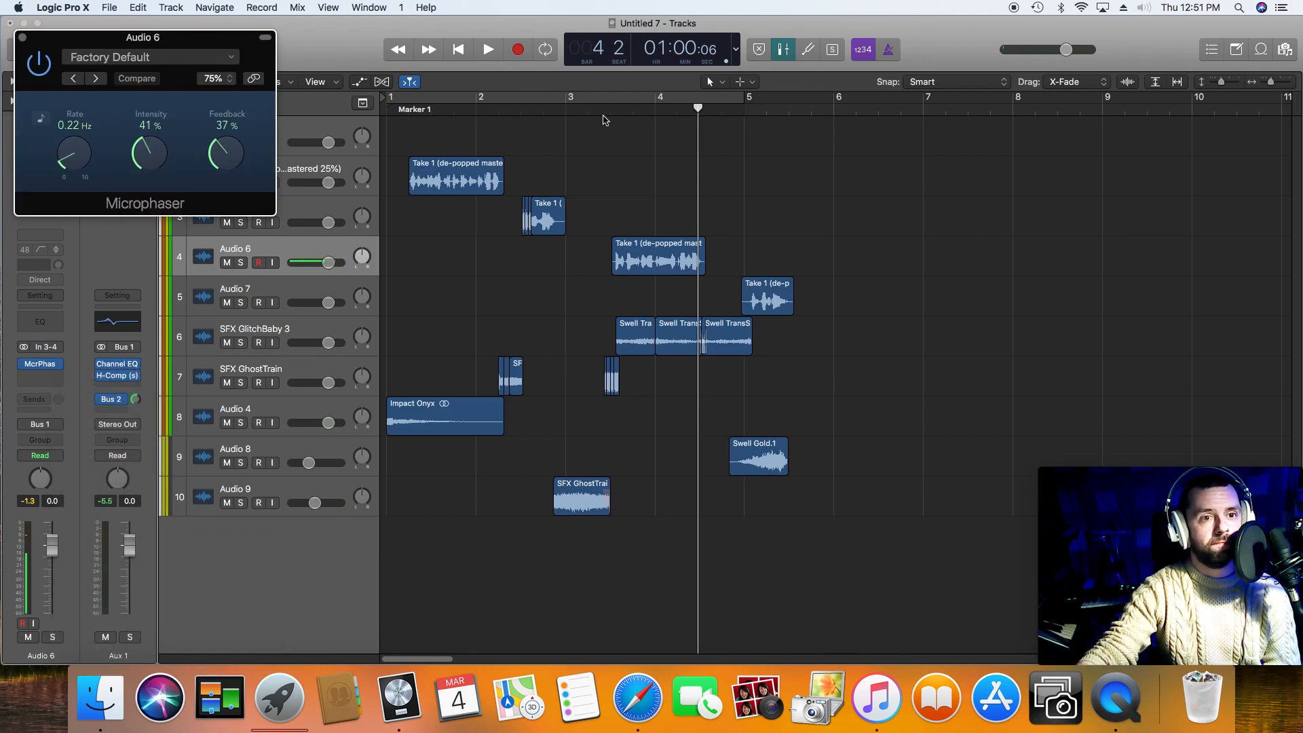
click(603, 120)
Step: Load the Microphaser's Slow Heavy preset and play the third voice phrase
click(226, 57)
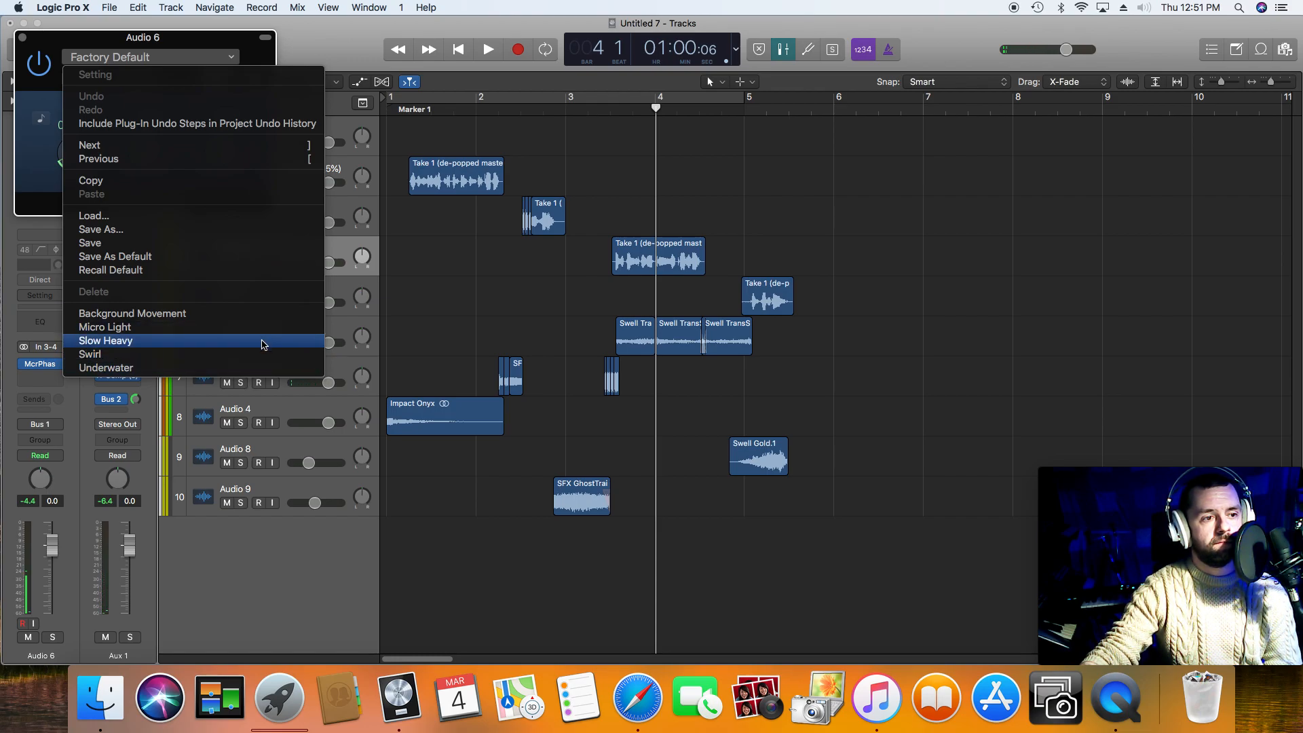
click(263, 344)
click(618, 116)
key(space)
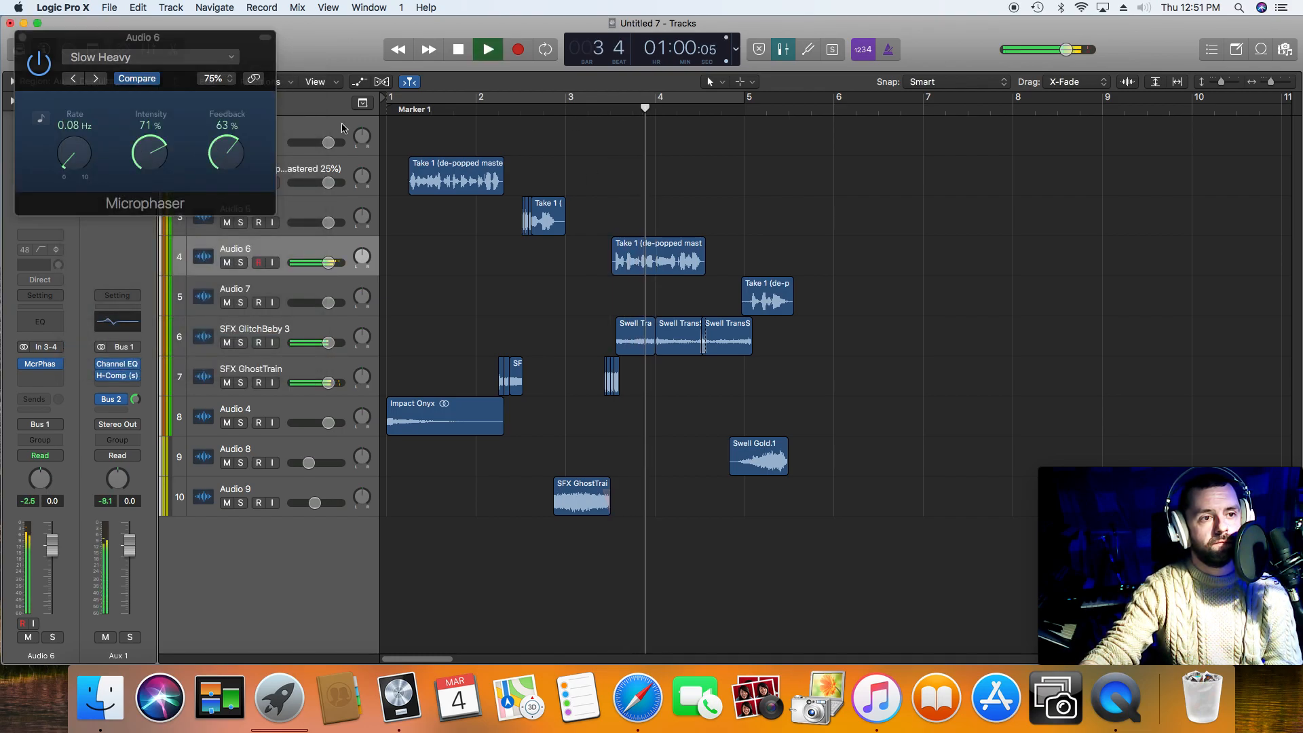
key(space)
Step: Raise the Microphaser's rate to 0.46 Hz while playing the third phrase
drag(74, 155, 74, 151)
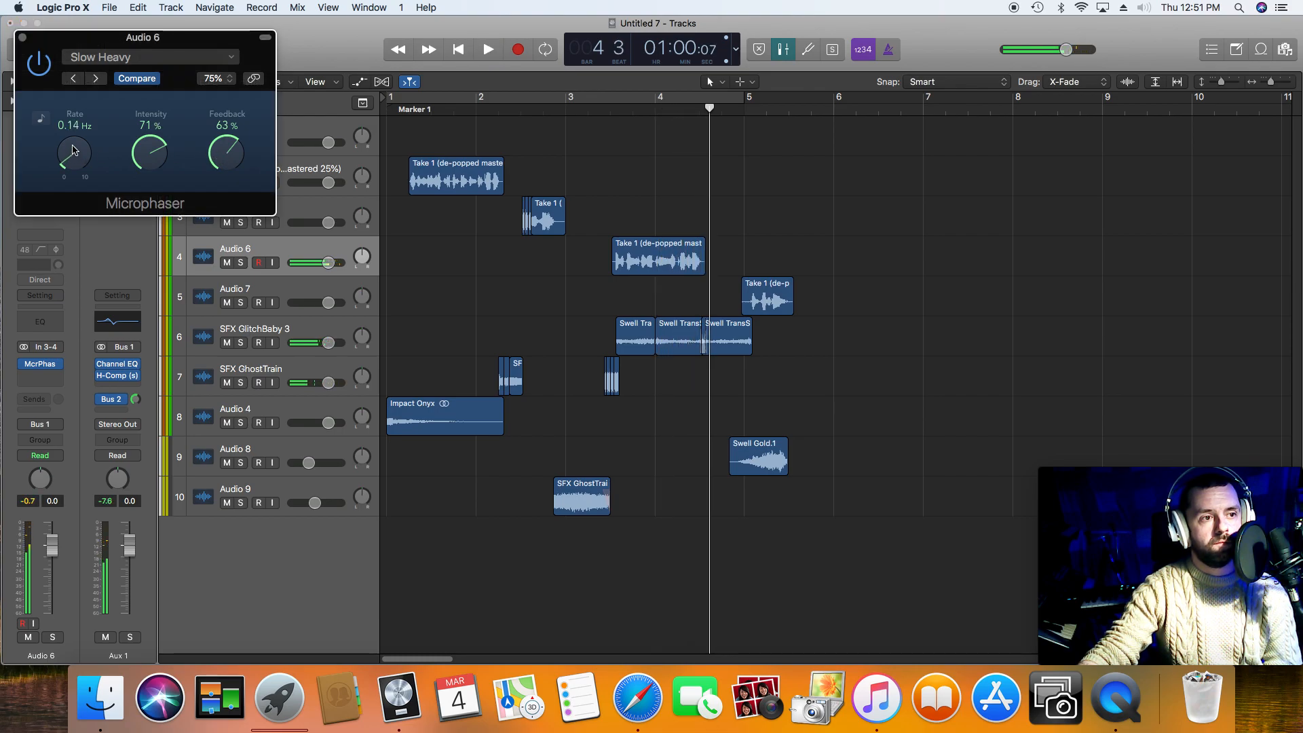
click(609, 106)
key(space)
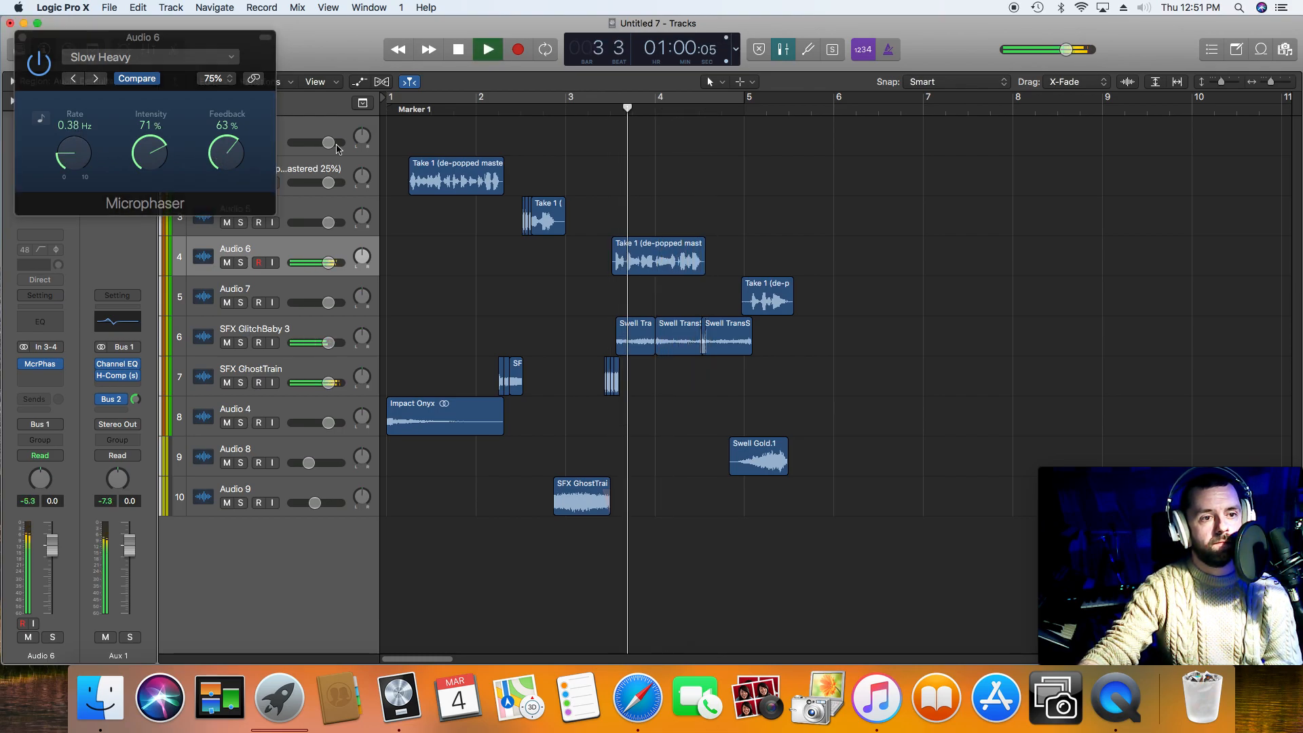
drag(80, 155, 201, 159)
key(space)
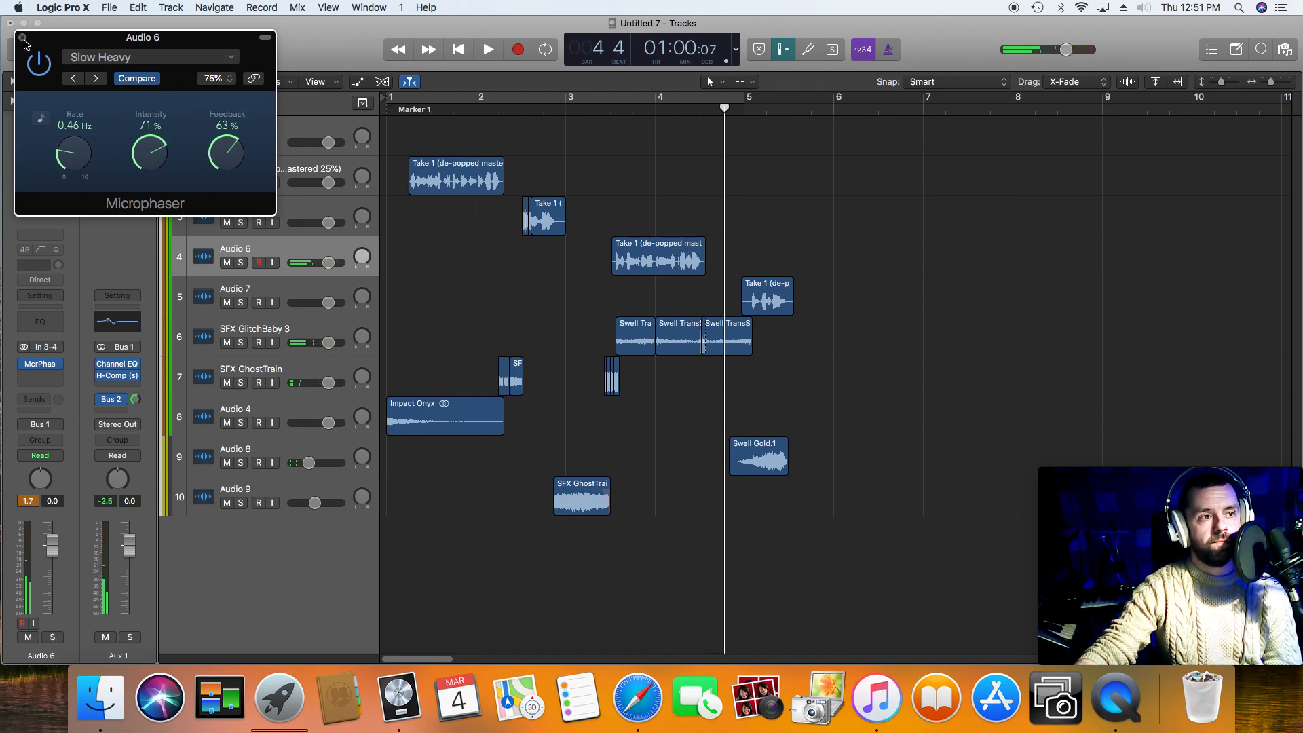
Step: Close the Microphaser, add a Channel EQ to Audio 6 with a -24 dB low shelf at 485 Hz, and play the third phrase
click(22, 37)
click(51, 318)
drag(148, 194, 292, 242)
drag(489, 57, 393, 64)
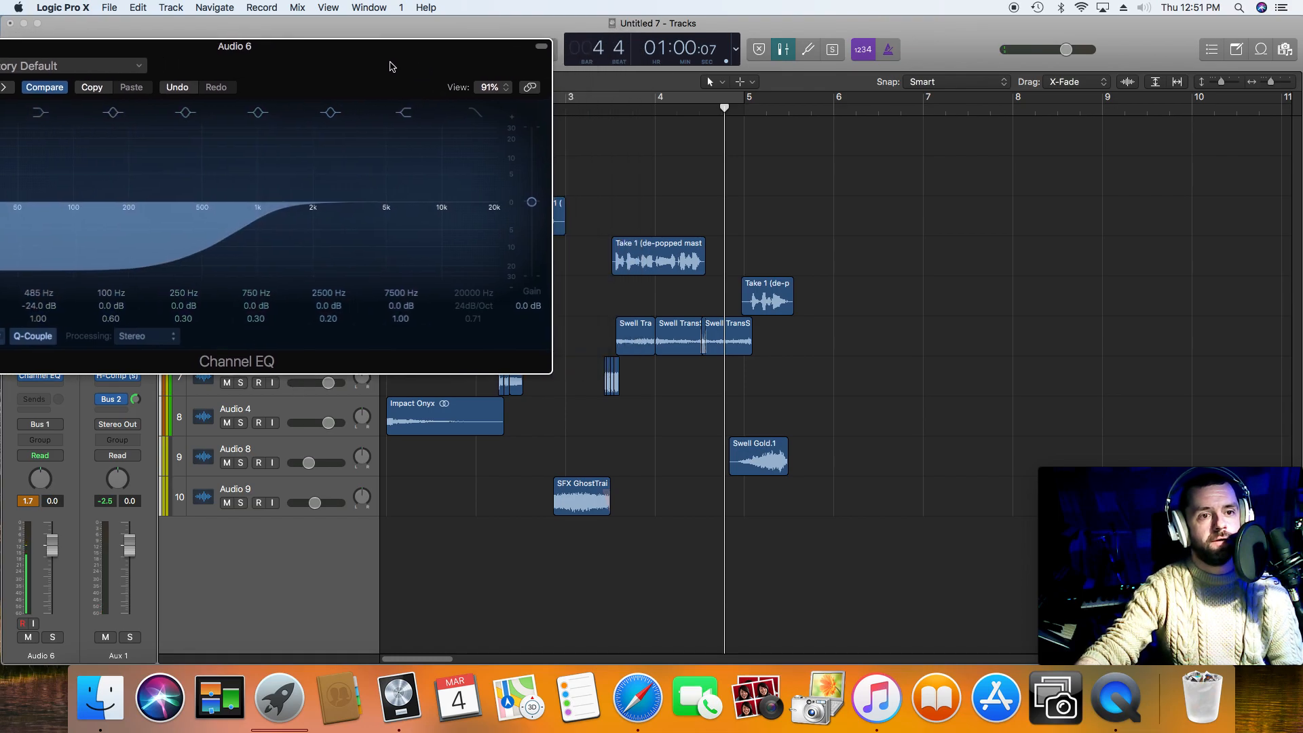
click(594, 114)
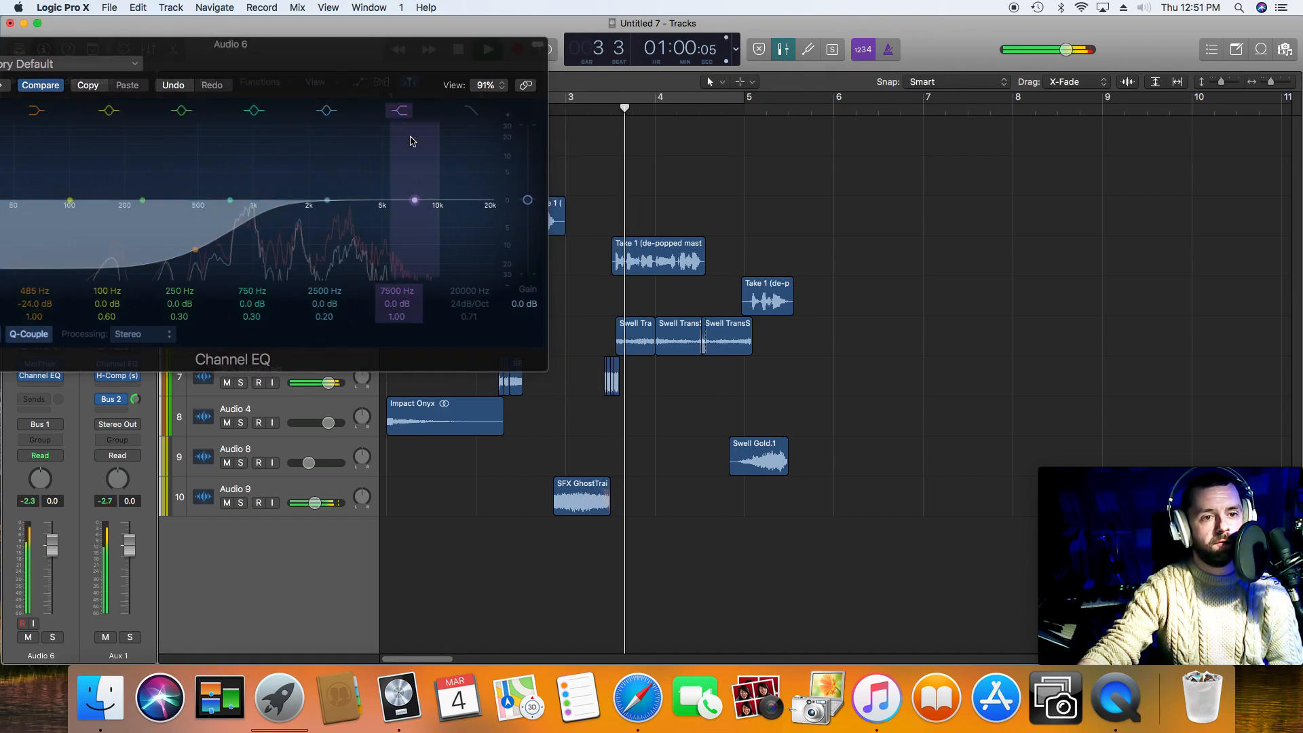
drag(342, 62, 395, 38)
Step: Lower the Channel EQ's low shelf frequency to 124 Hz, play the third phrase, and close the plug-in
drag(248, 229, 139, 229)
click(610, 110)
key(space)
drag(311, 62, 427, 228)
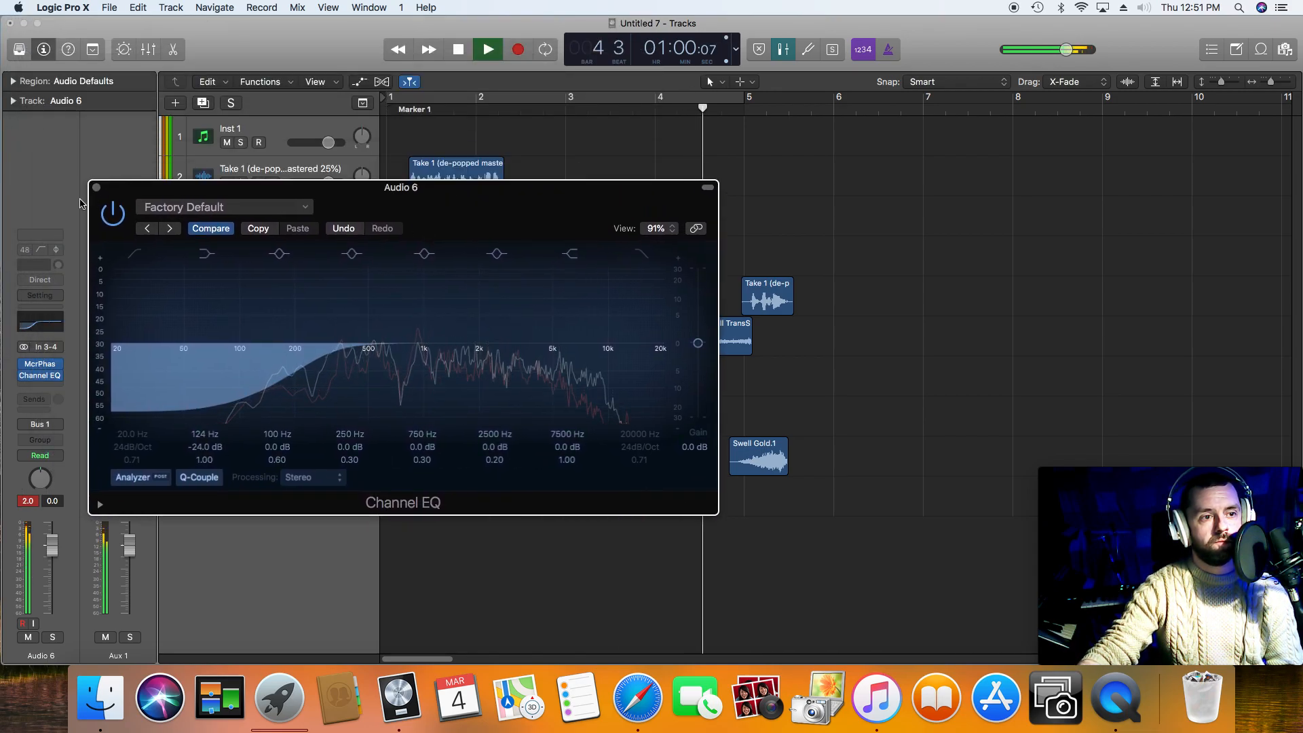
click(97, 188)
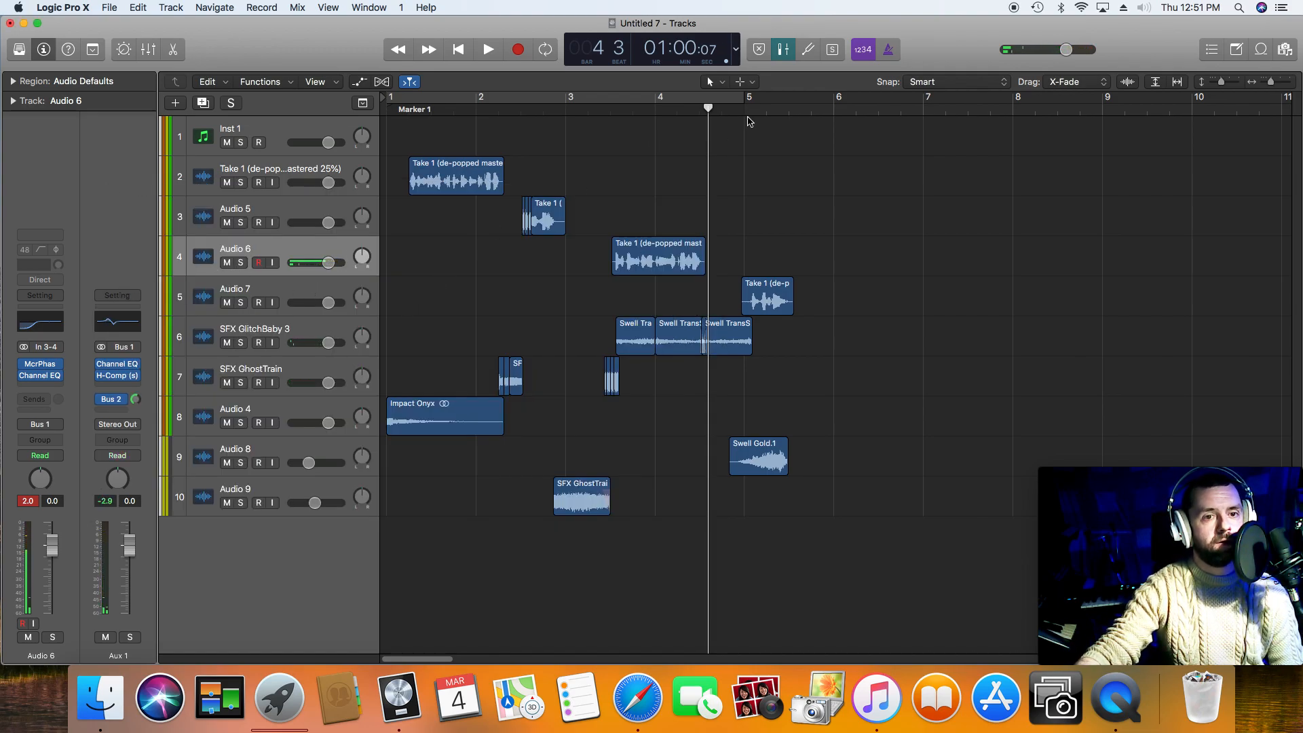
Step: Play the whole arrangement from the start of the project
click(456, 50)
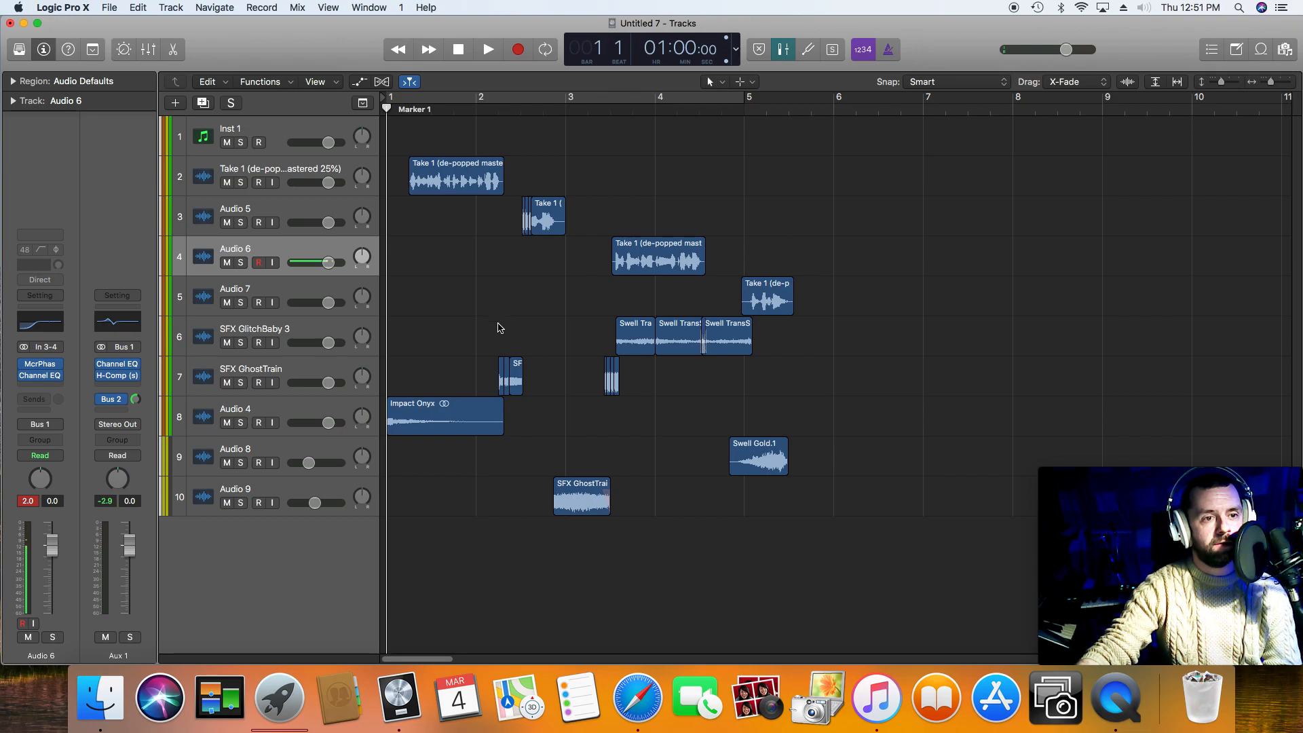
key(space)
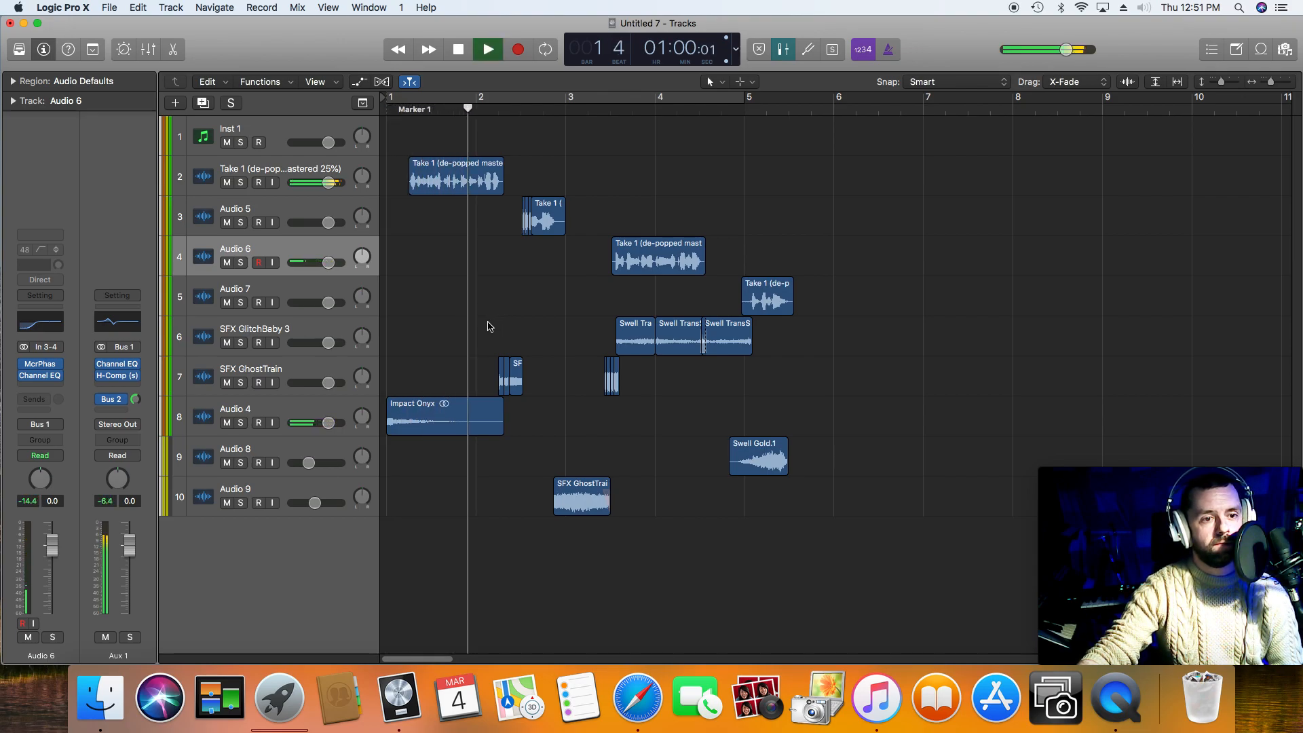
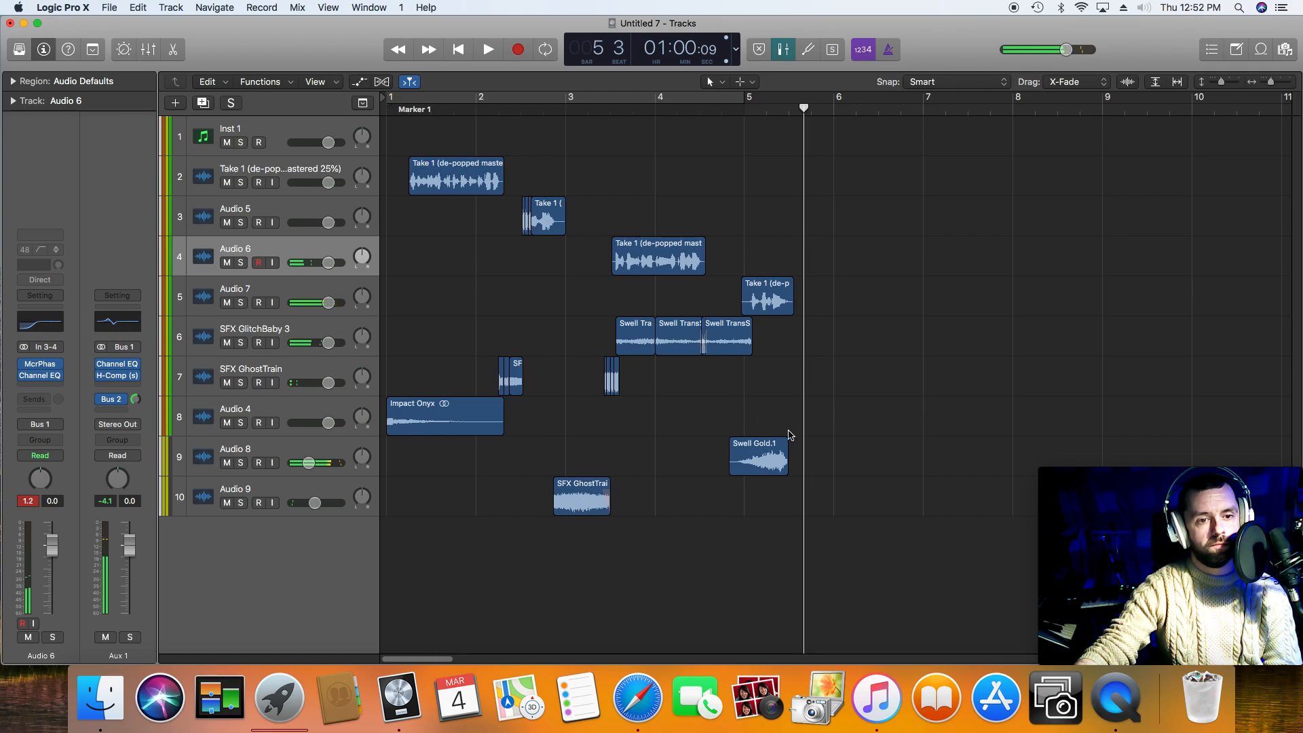
Step: Move the last voice phrase on Audio 7 and Swell Gold together slightly earlier, the phrase to about bar 4 beat 4, and play from bar 4
drag(770, 230, 762, 469)
click(655, 111)
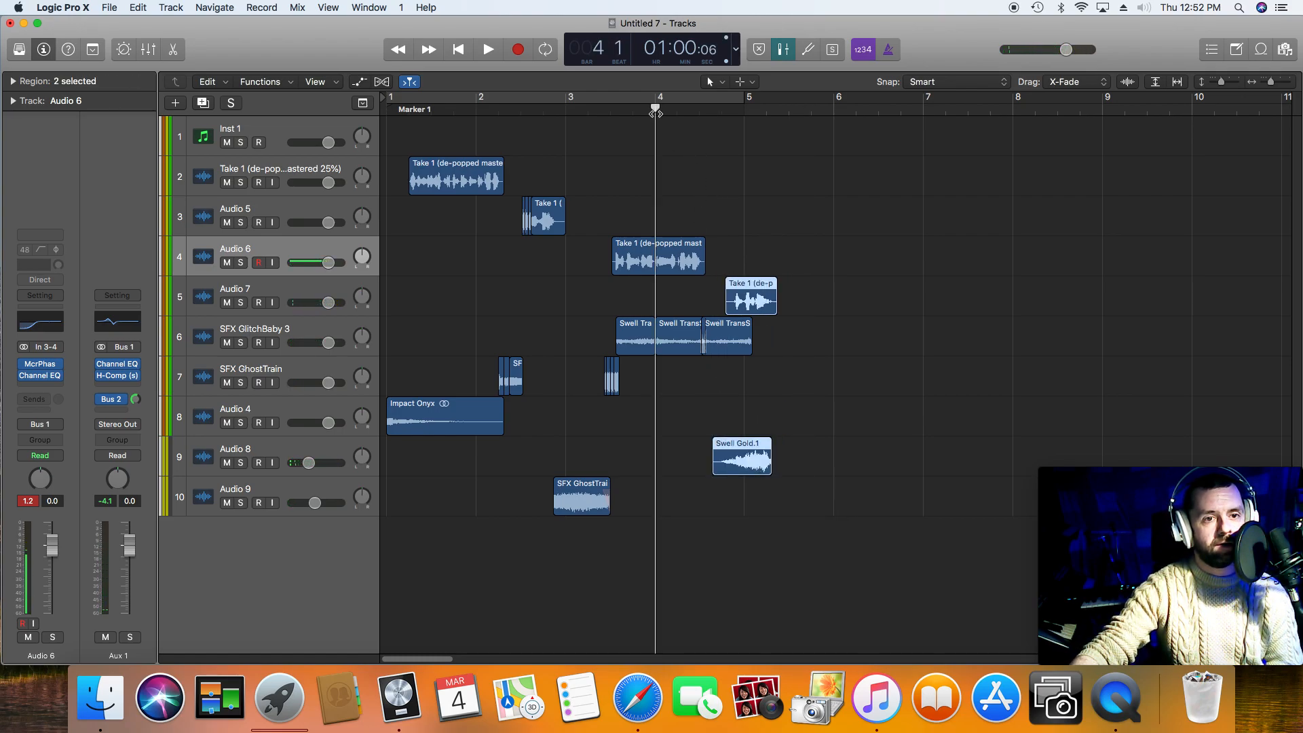
key(space)
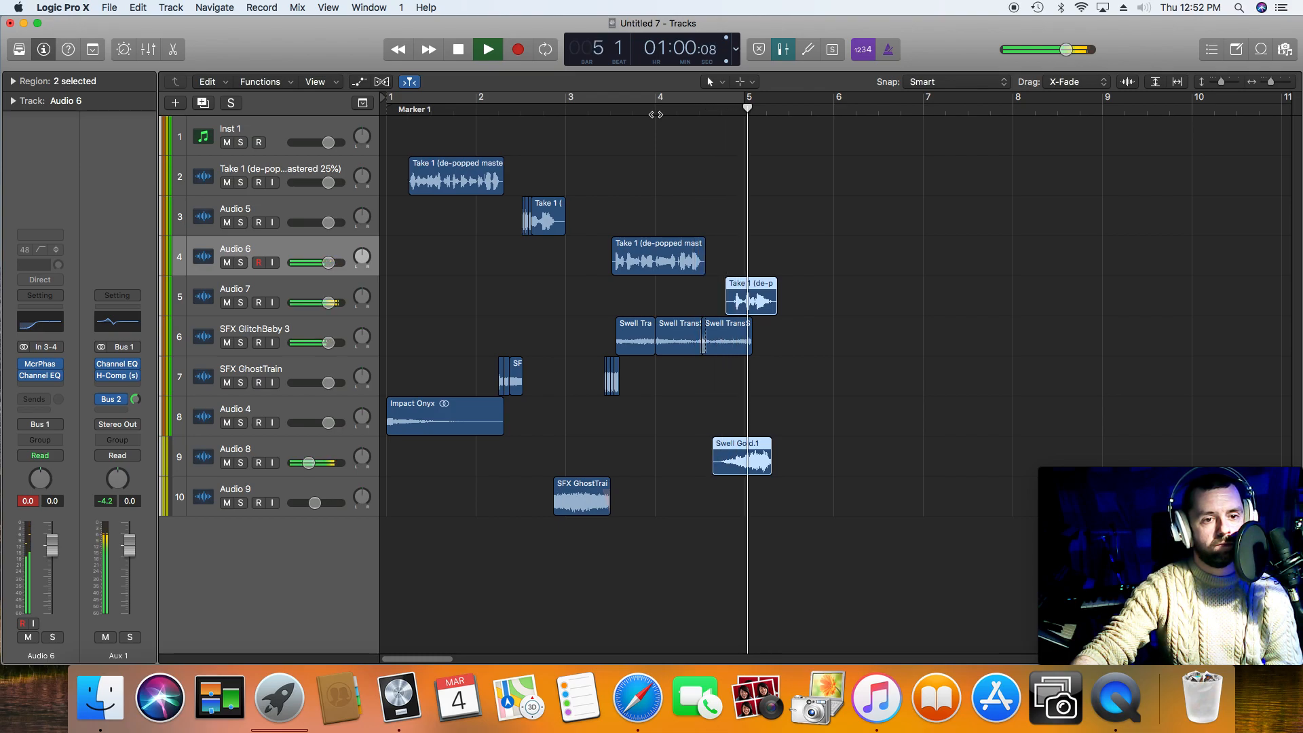
key(space)
Step: Trim the end of the third swell piece on SFX GlitchBaby 3 to just before bar 5 and play the ending
click(746, 341)
drag(746, 340, 732, 343)
click(667, 113)
key(space)
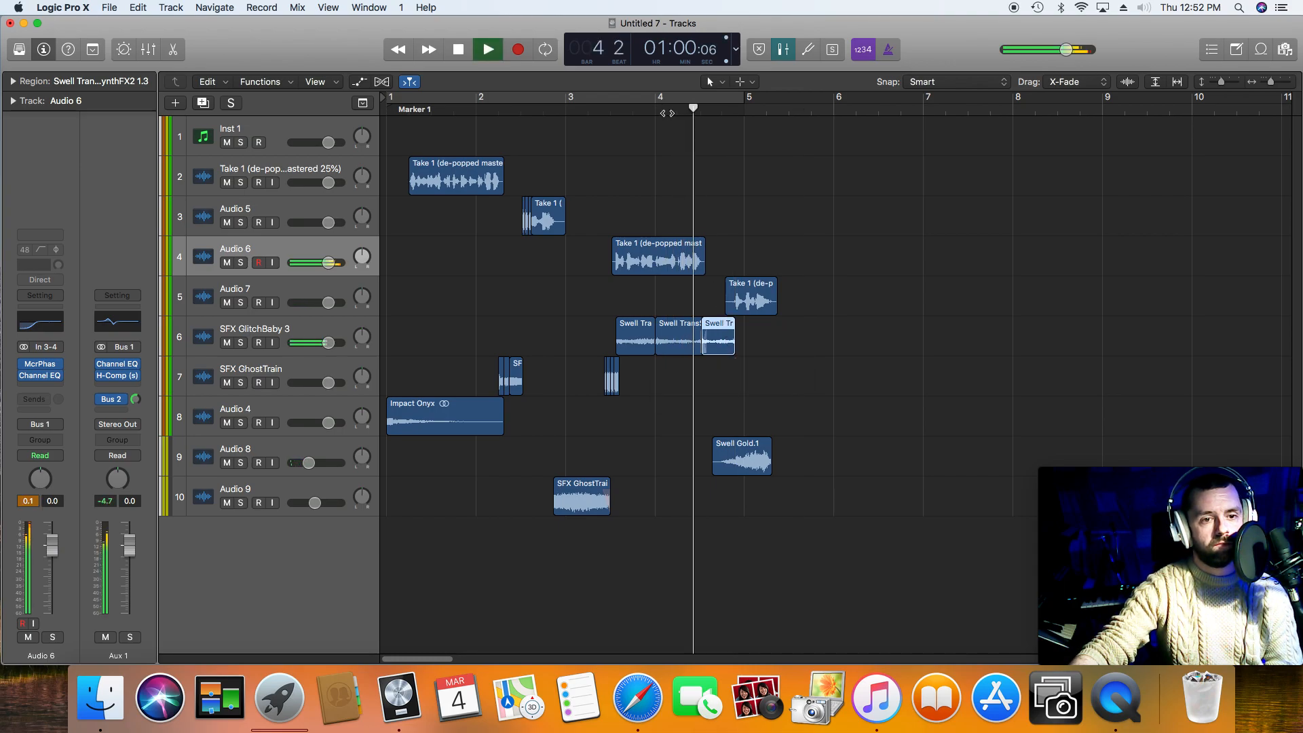
key(space)
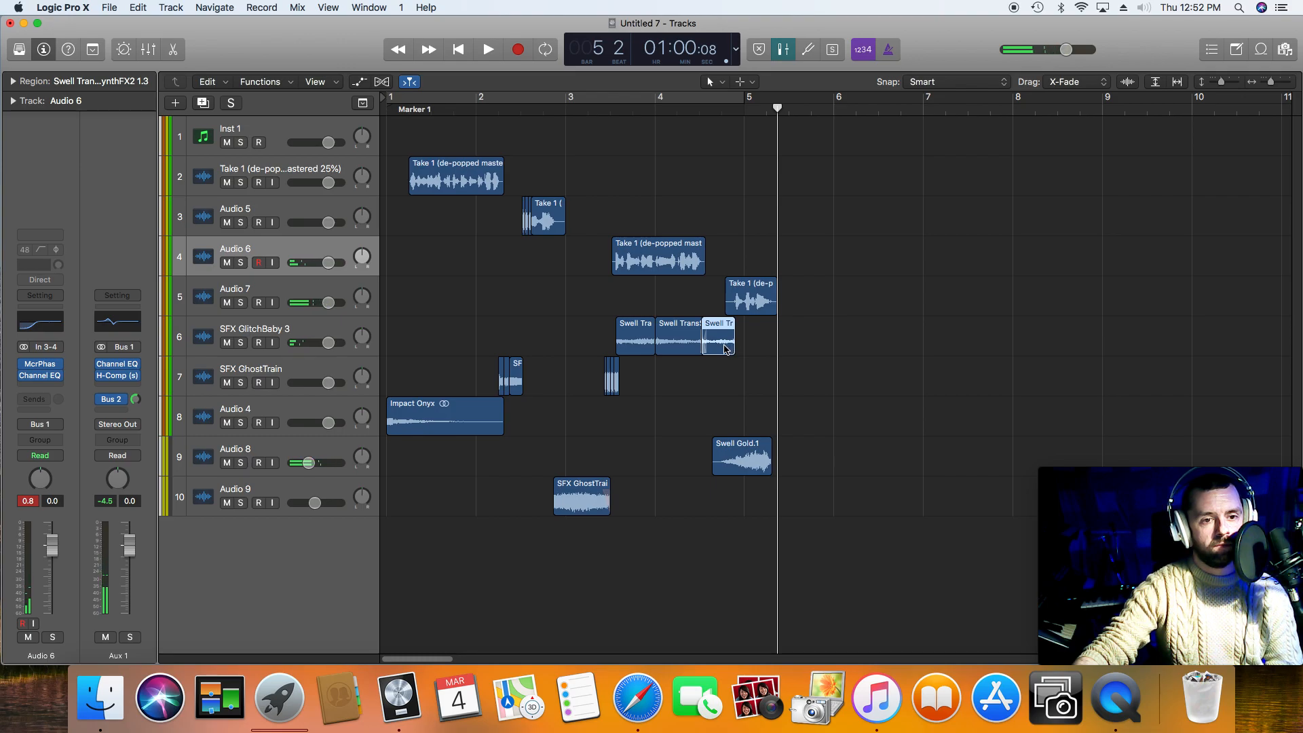
Step: Move the third swell piece on SFX GlitchBaby 3 out past bar 6 and play the transition into the last phrase
drag(726, 348, 915, 347)
click(675, 113)
key(space)
key(space)
Step: Shift Swell Gold on Audio 8 earlier, ending about bar 5, and play from bar 4
drag(736, 456, 714, 402)
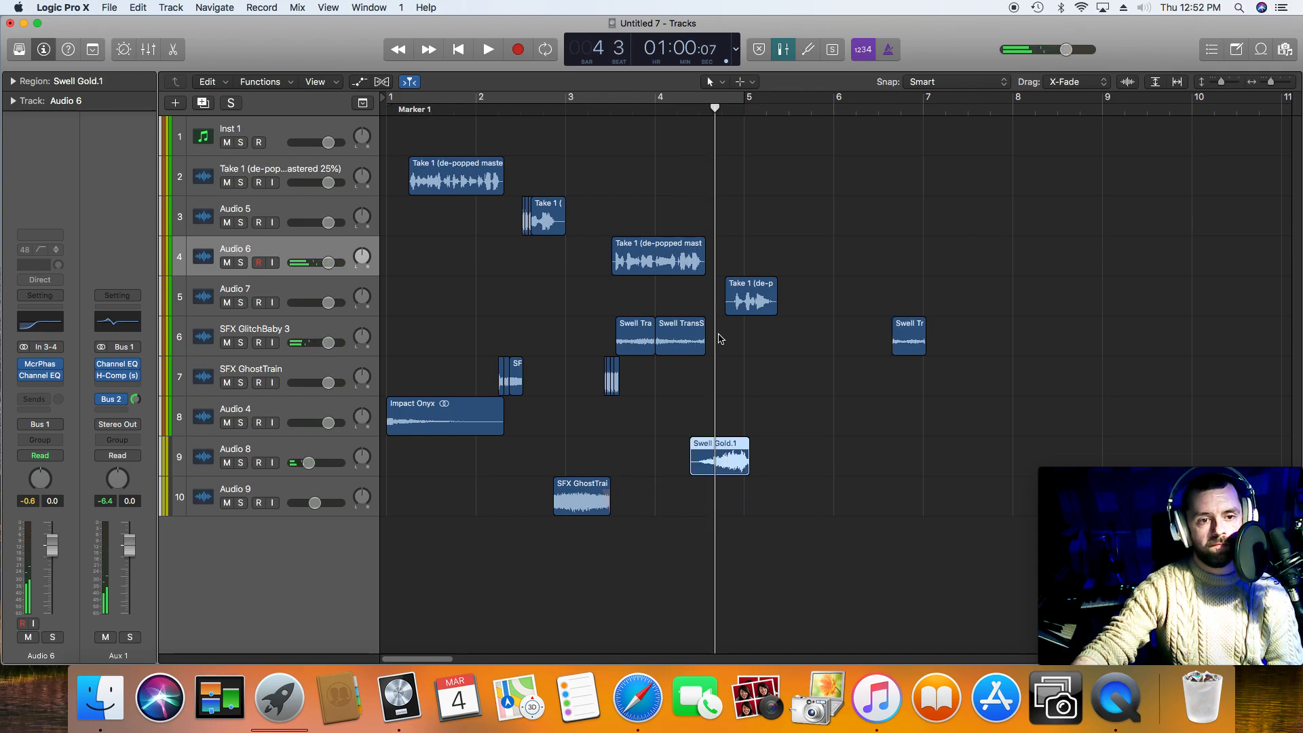
click(654, 112)
key(space)
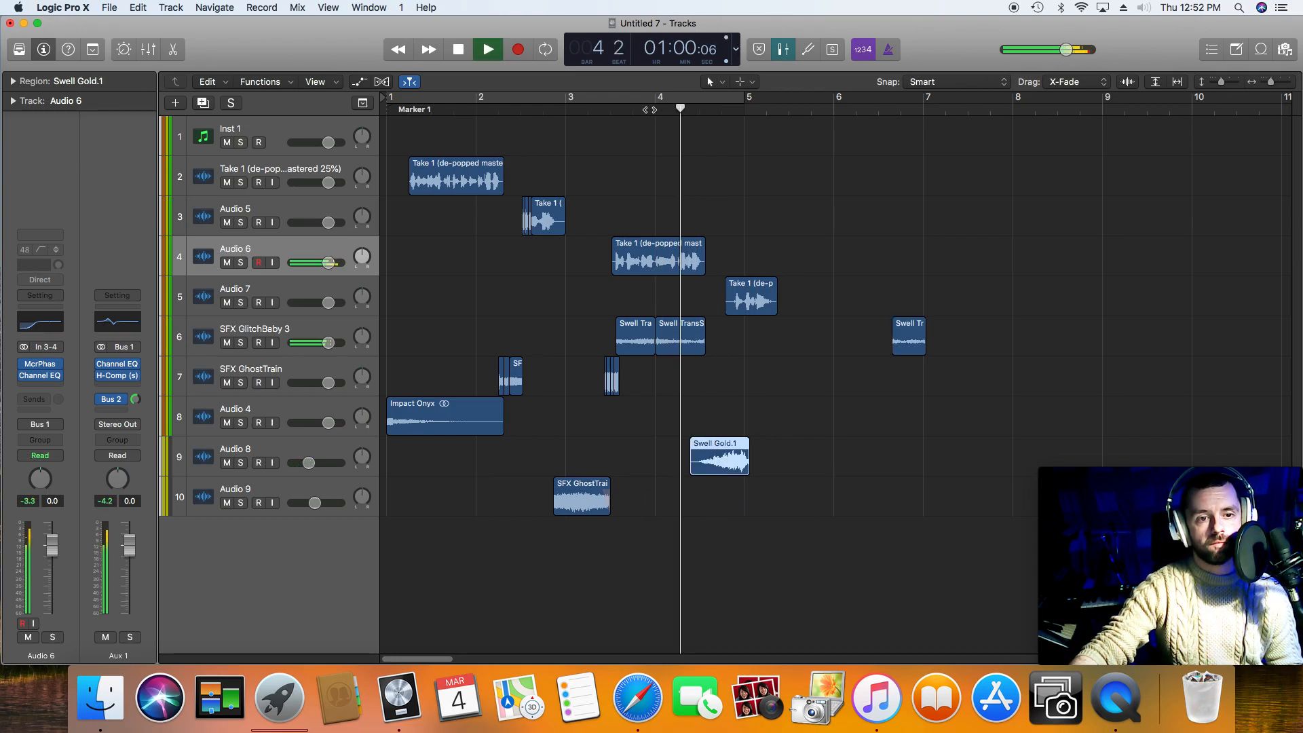
key(space)
Step: Extend the second swell region on SFX GlitchBaby 3 to about bar 5 beat 2 and play from bar 4
drag(700, 350, 764, 350)
click(654, 110)
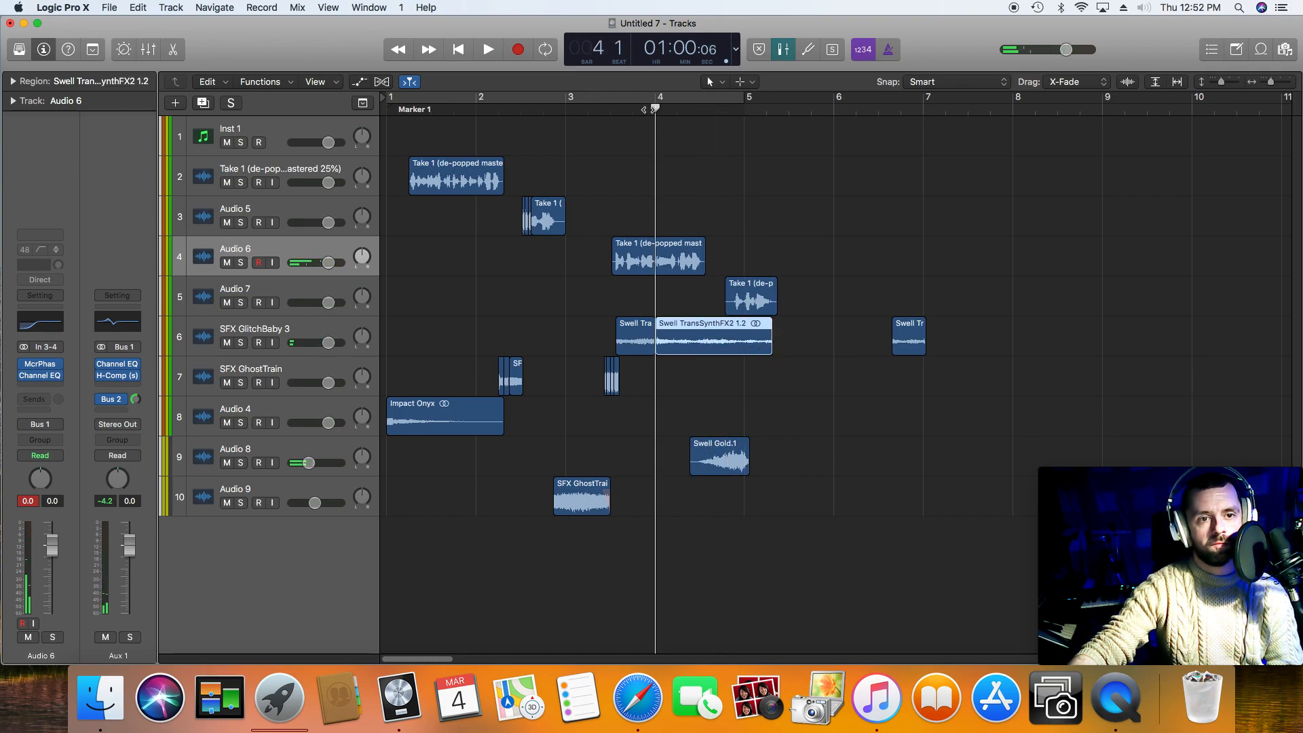
key(space)
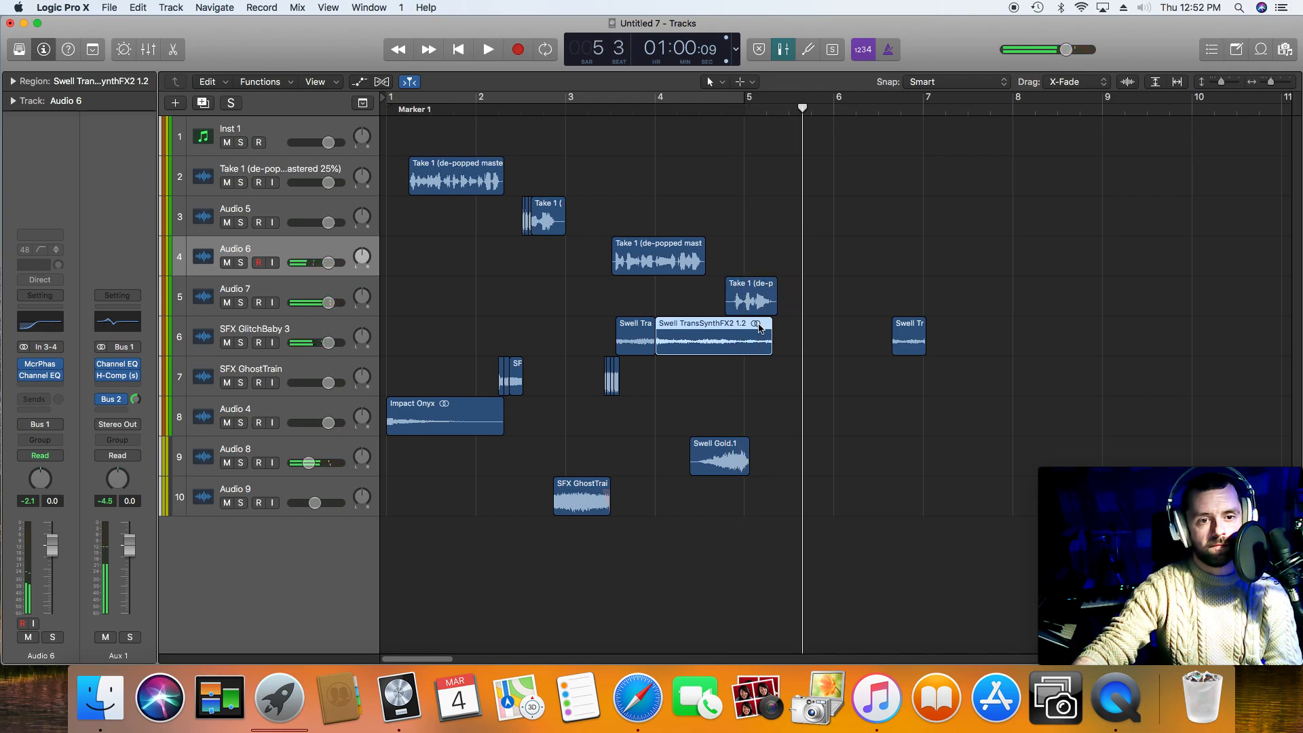
Step: Use the Fade Tool to add a short Slow Down fade at the end of the second swell region, and play it
key(t)
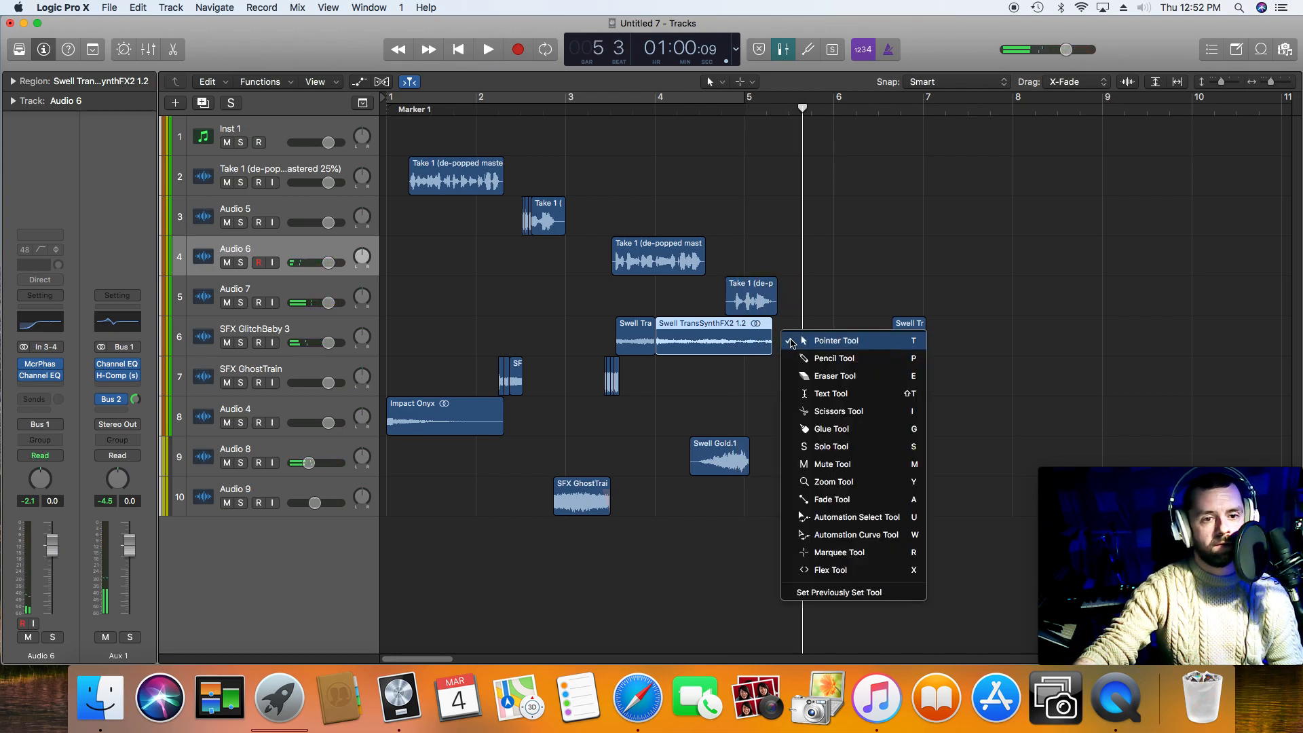
click(833, 499)
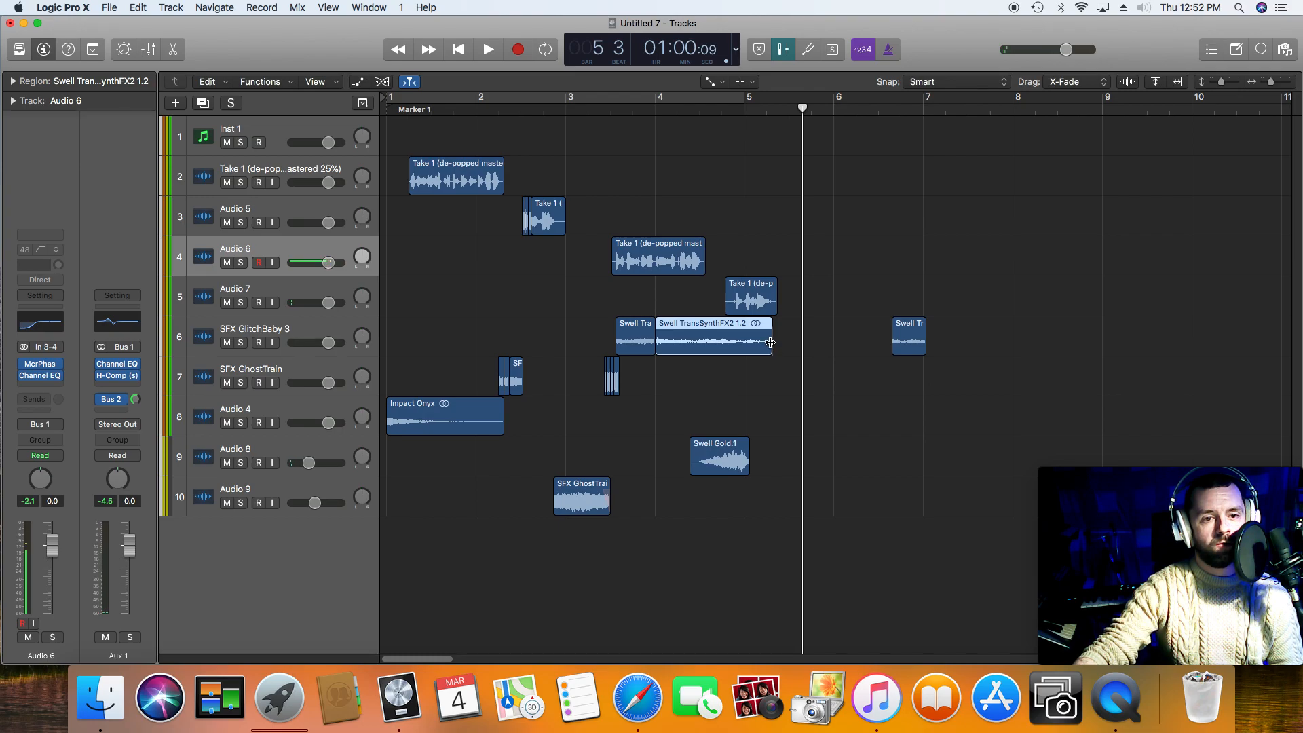
right_click(759, 340)
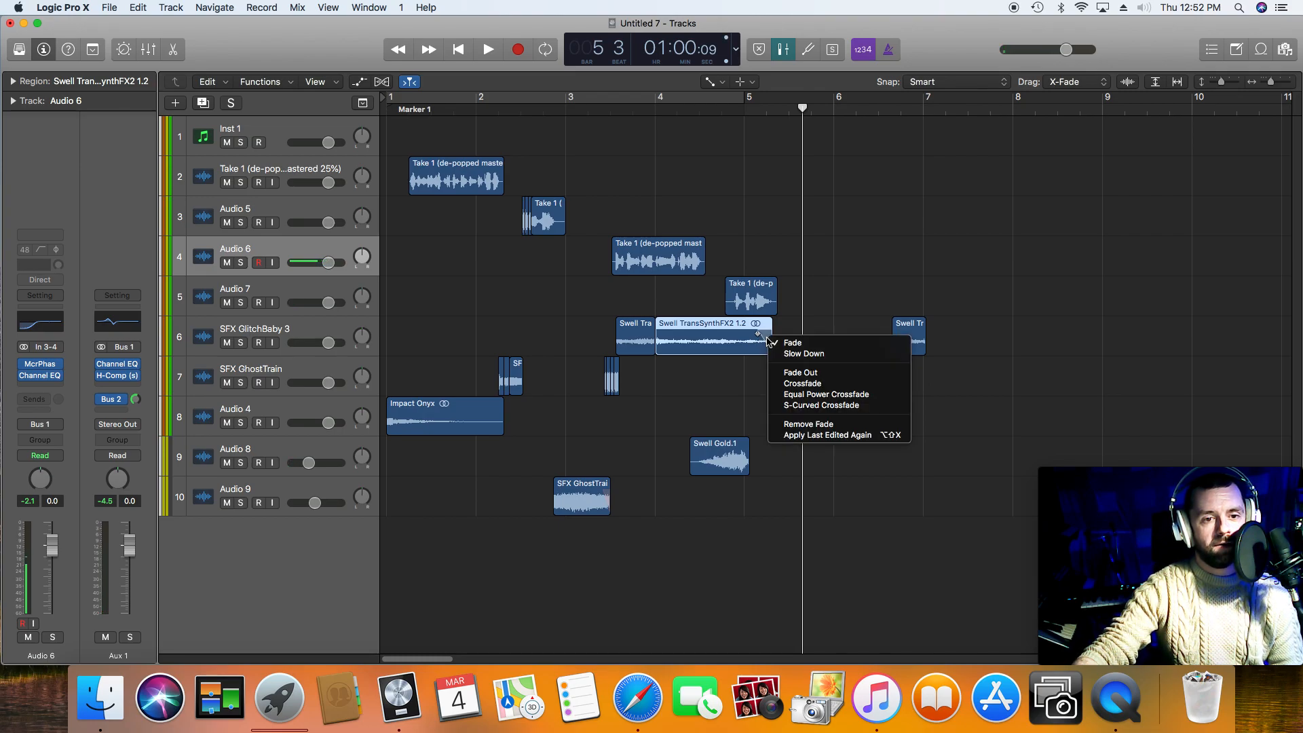
click(778, 354)
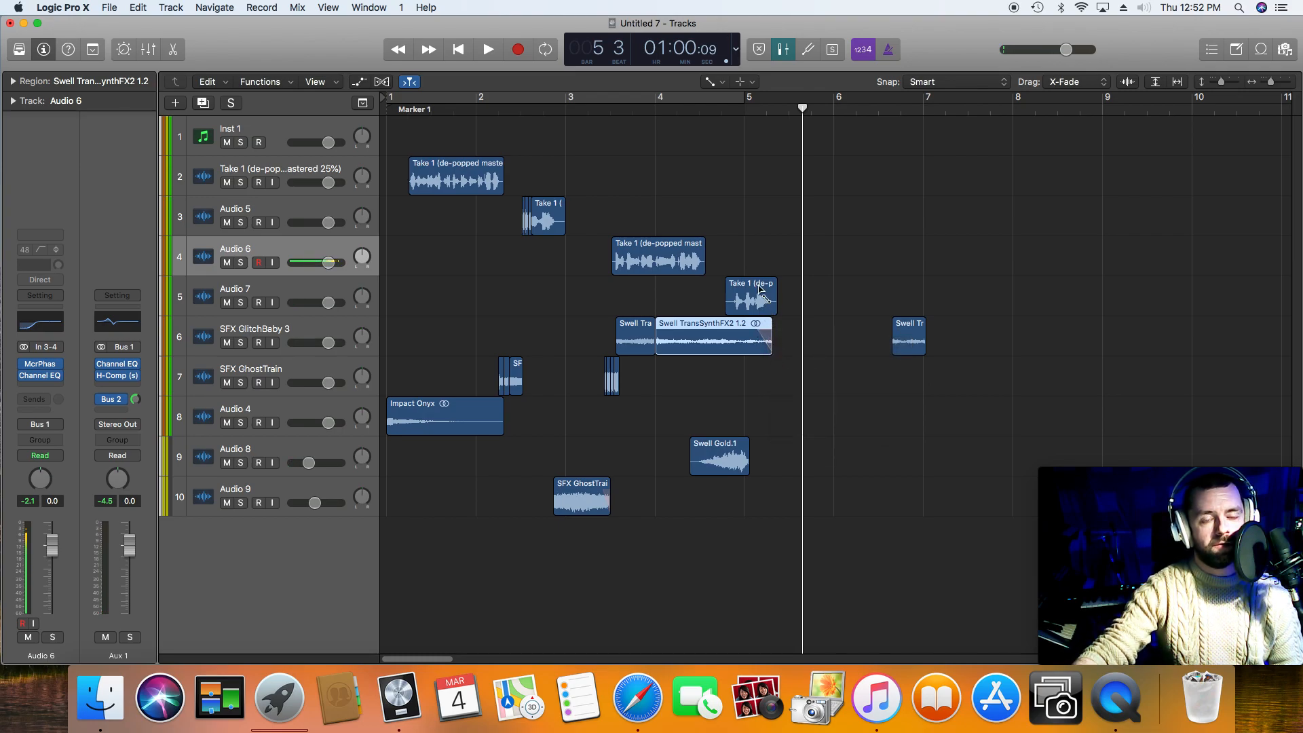
key(space)
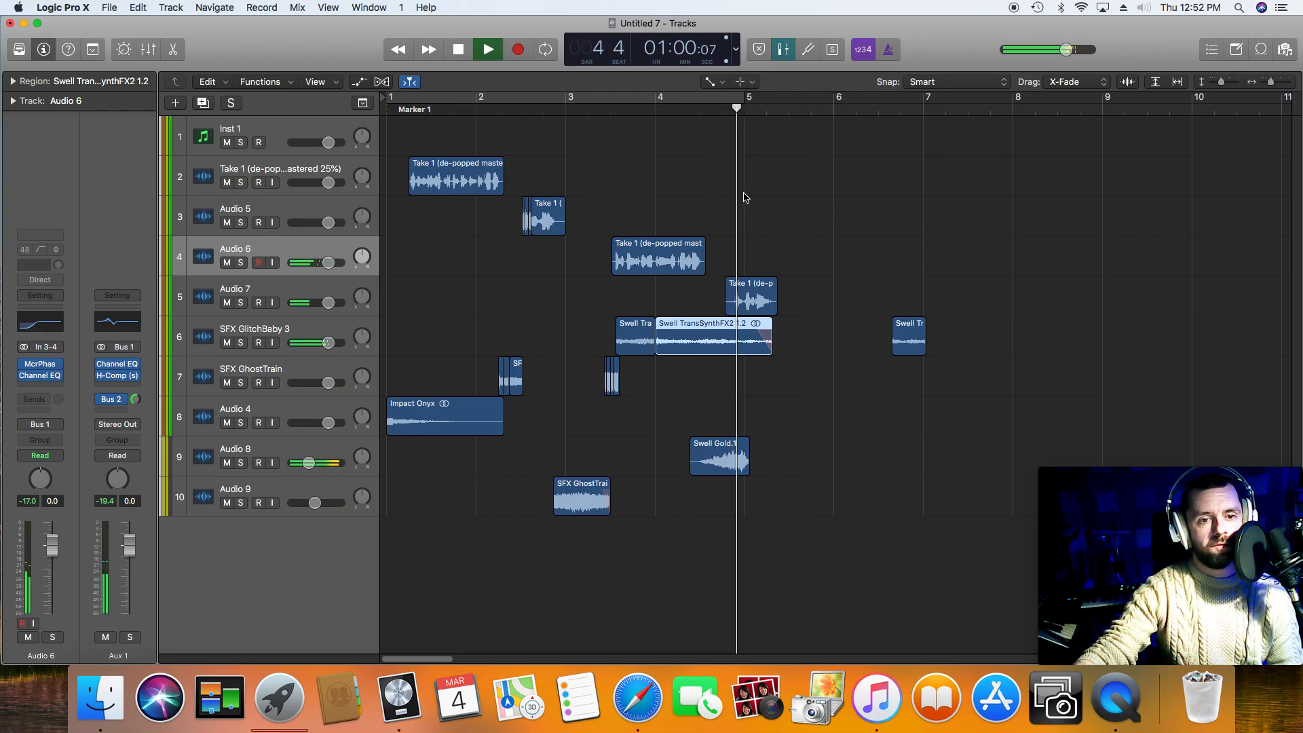
key(space)
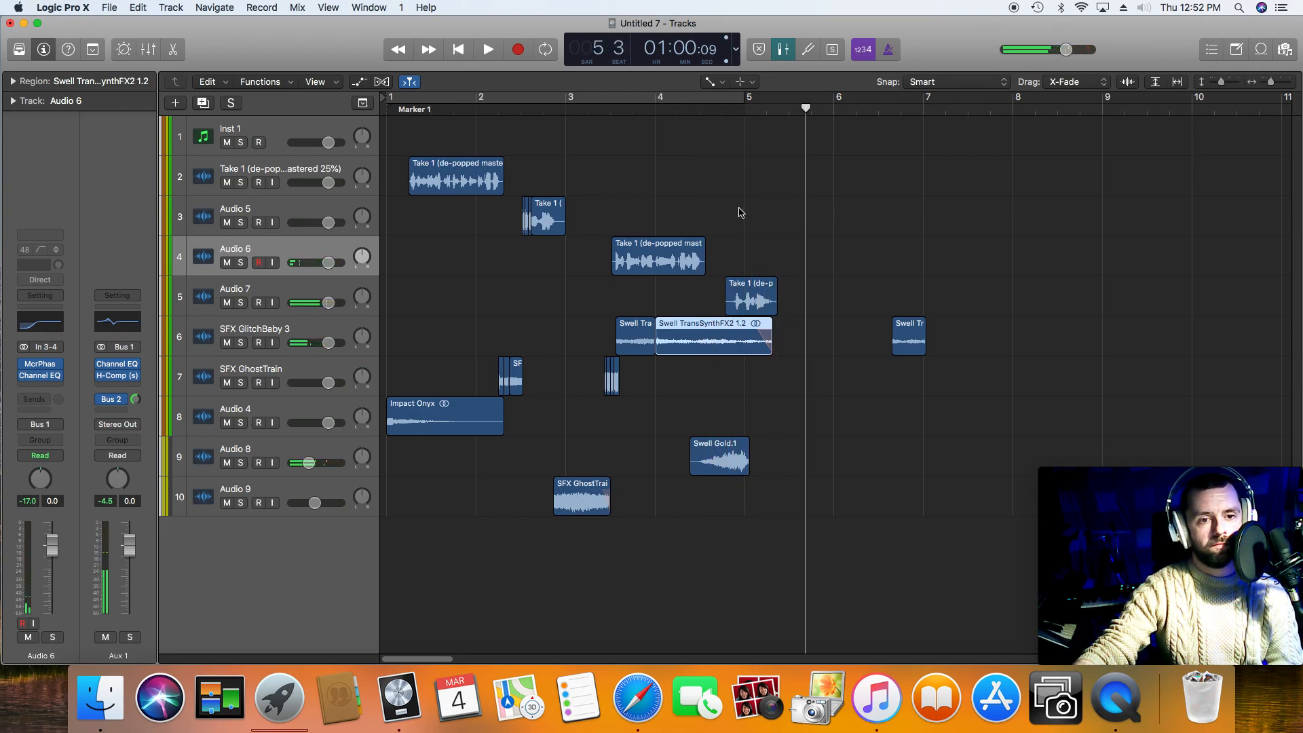
Step: Return to the Pointer Tool, shorten the second swell region to end at bar 5, and play from bar 4
right_click(741, 209)
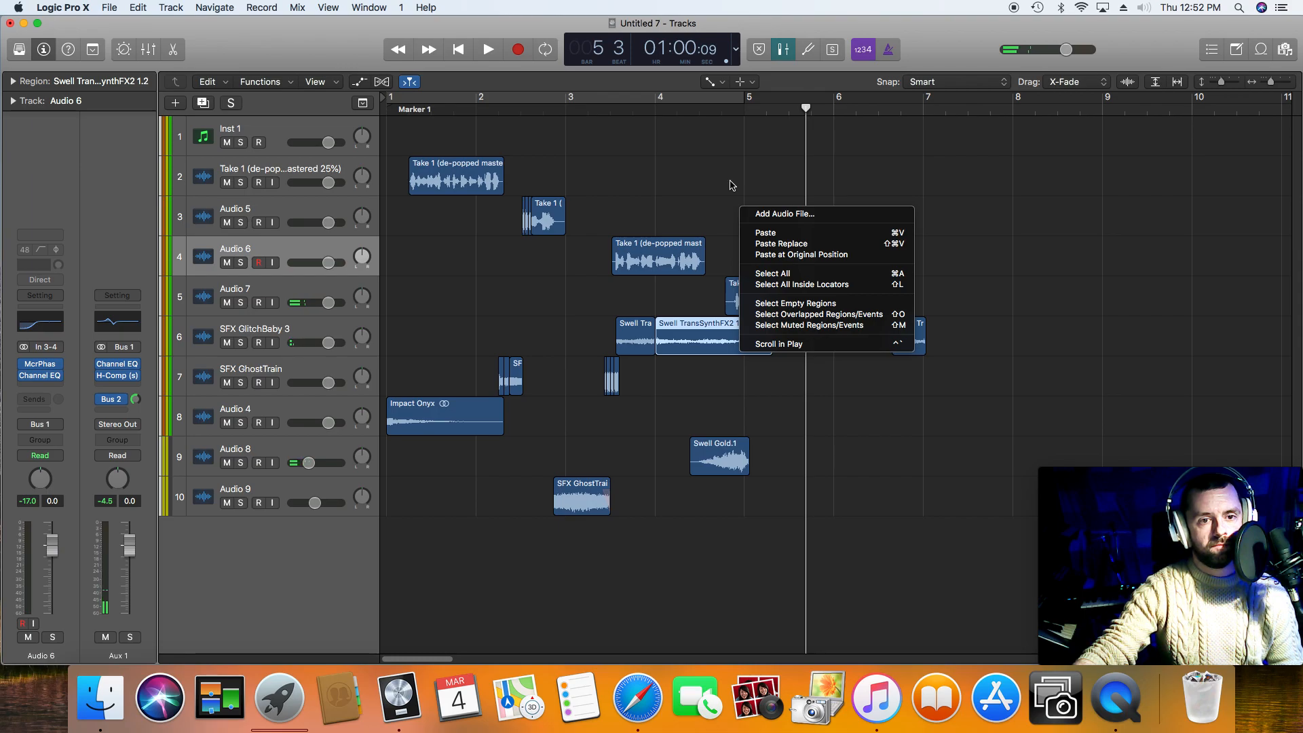
key(Escape)
key(t)
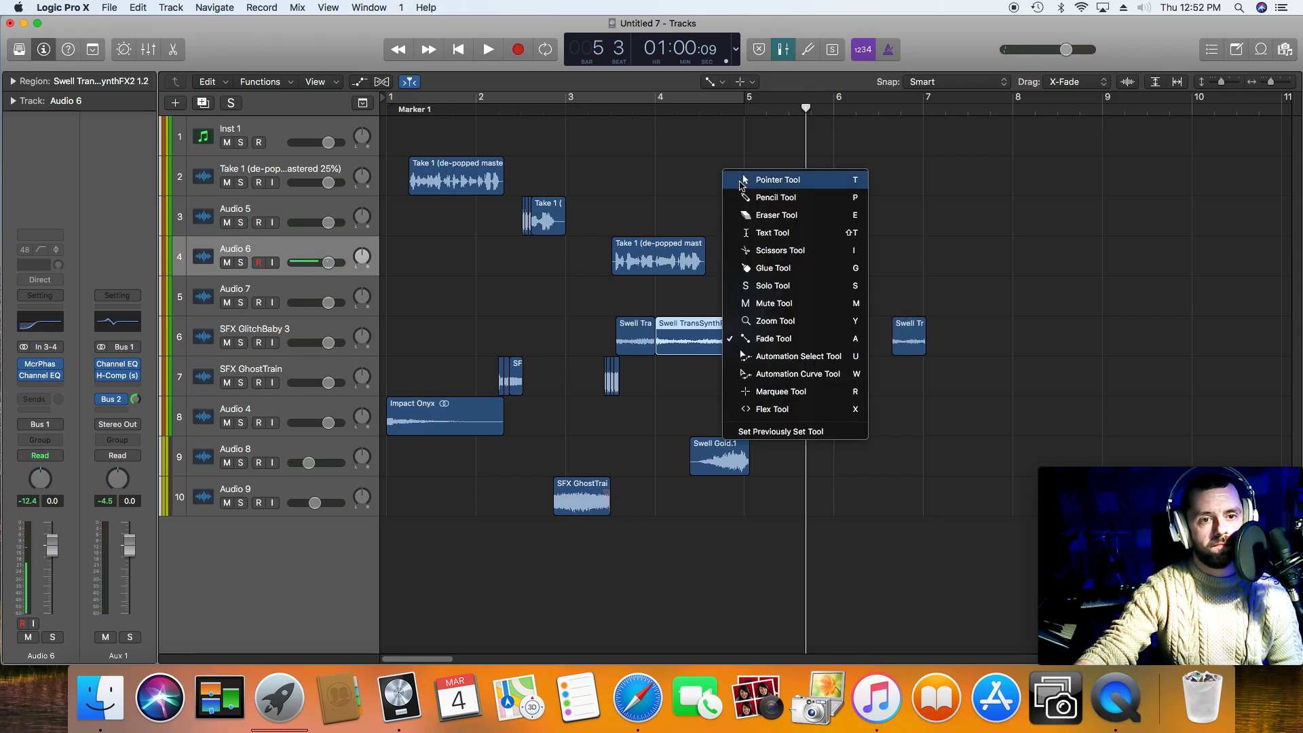
click(741, 181)
drag(768, 349, 744, 350)
click(659, 111)
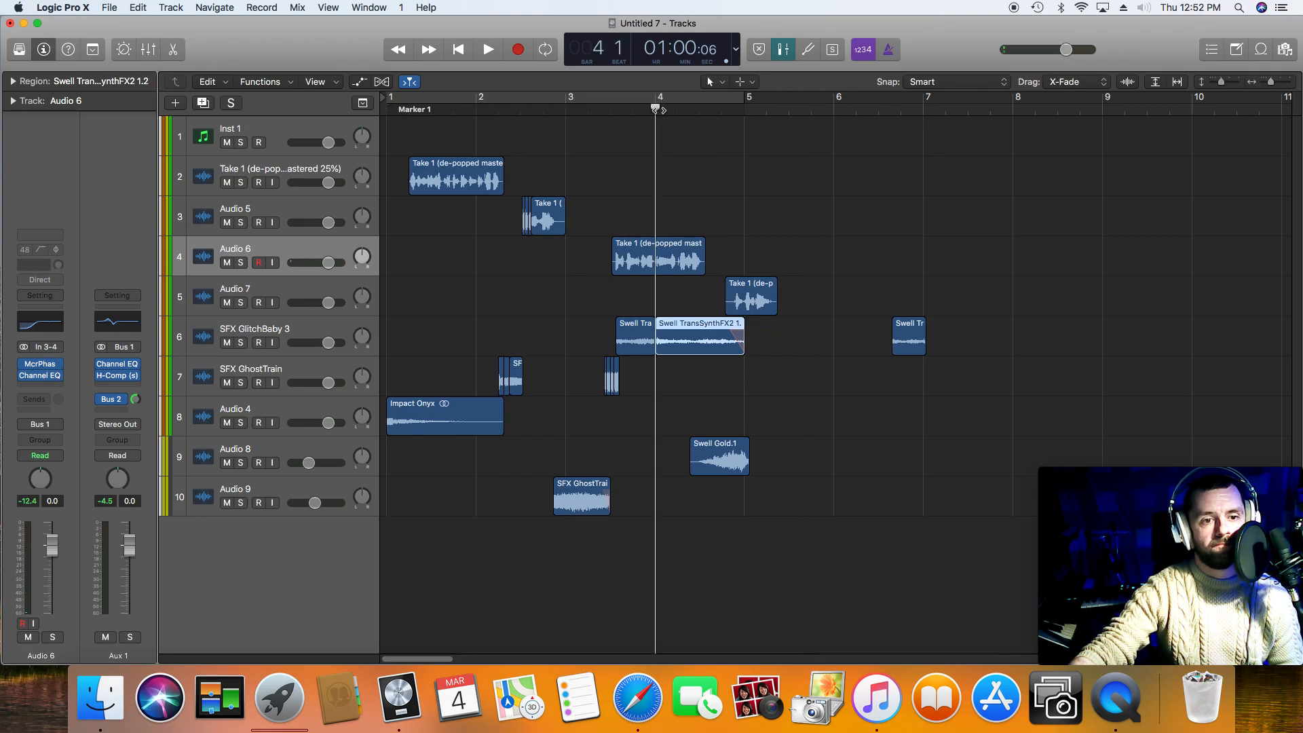
key(space)
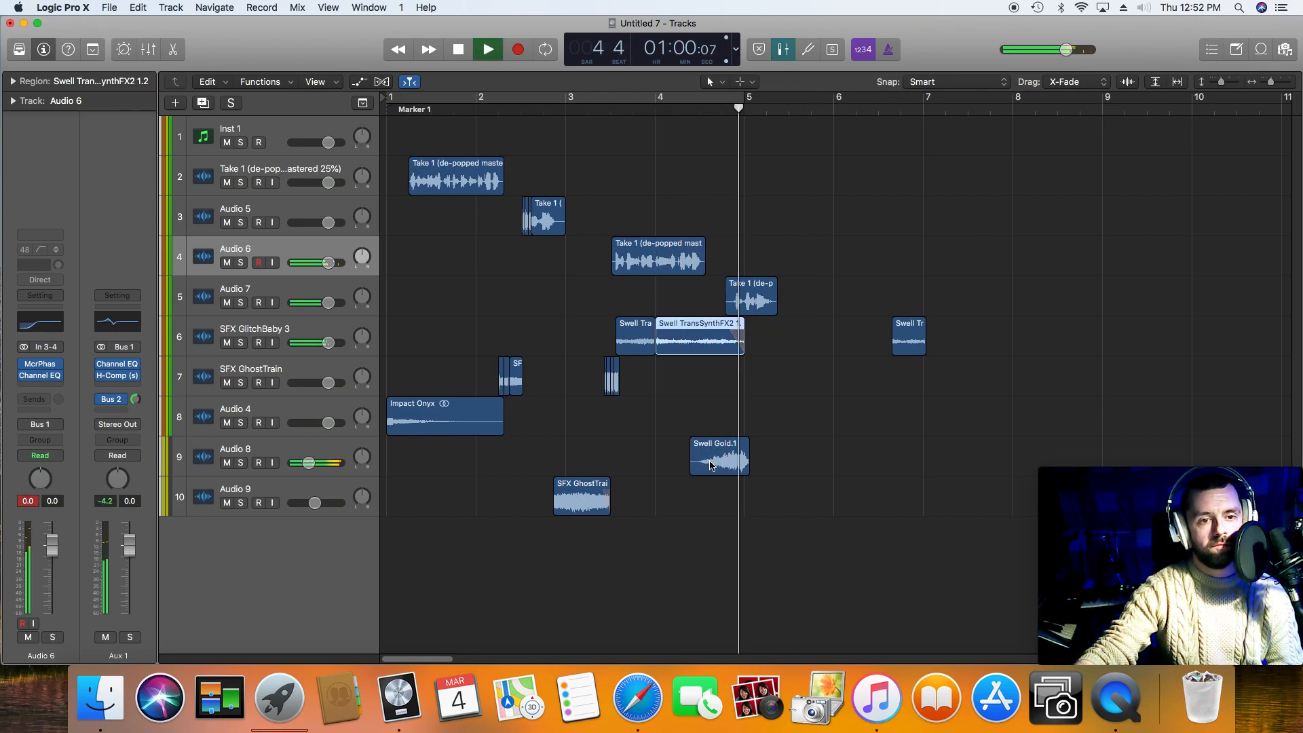
key(space)
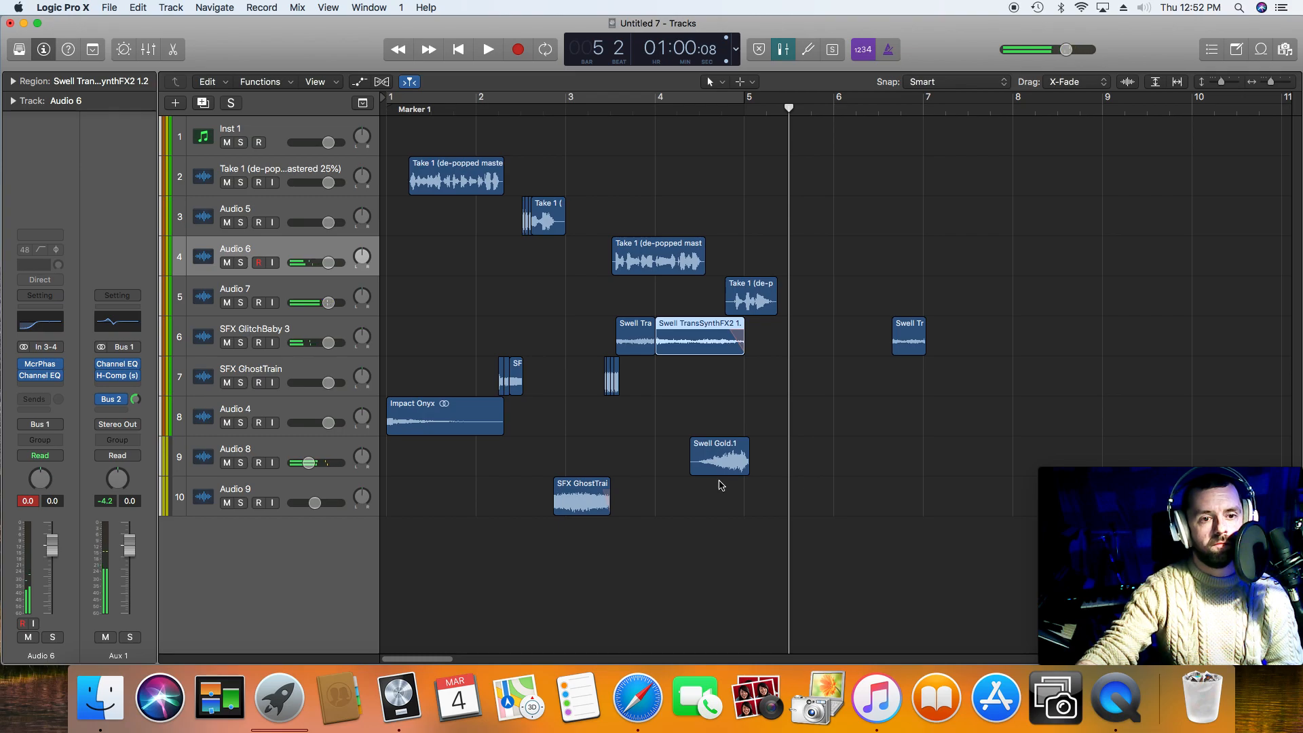
Step: Play the arrangement from bar 3 and delete the leftover swell piece past bar 6 on SFX GlitchBaby 3
click(567, 110)
key(space)
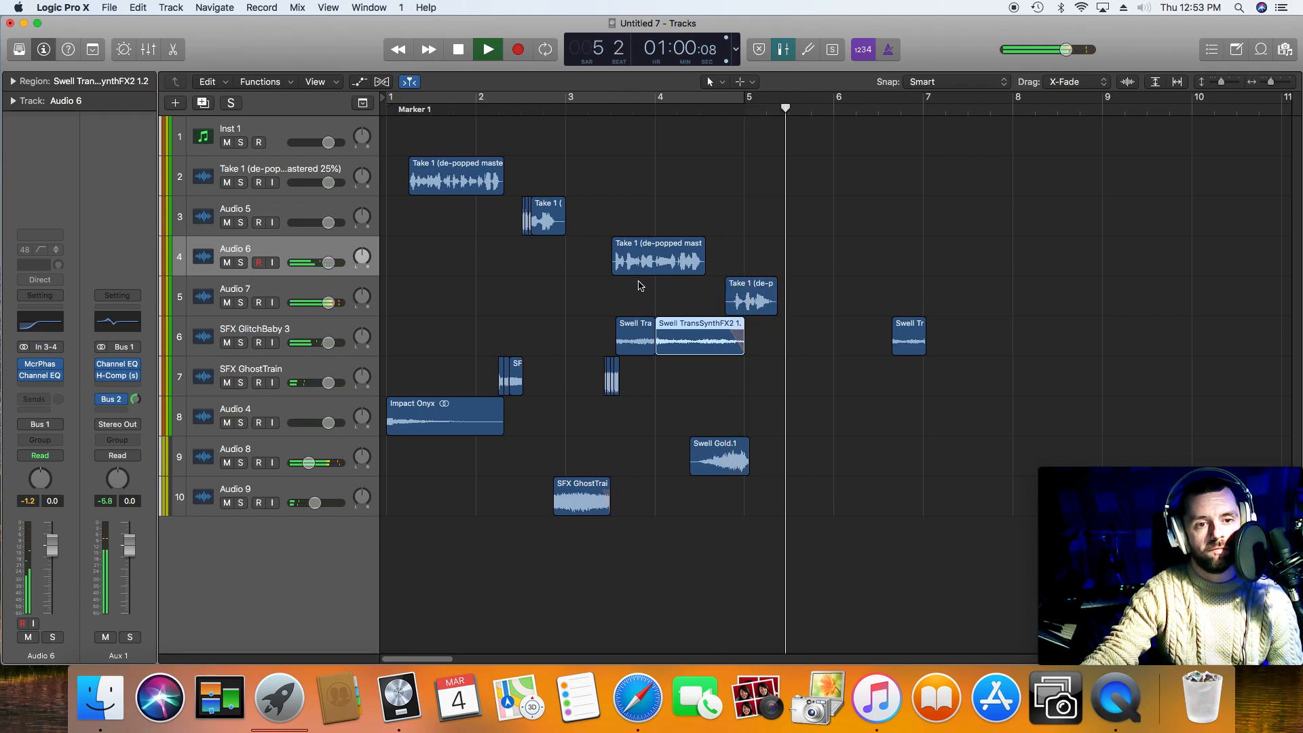
key(space)
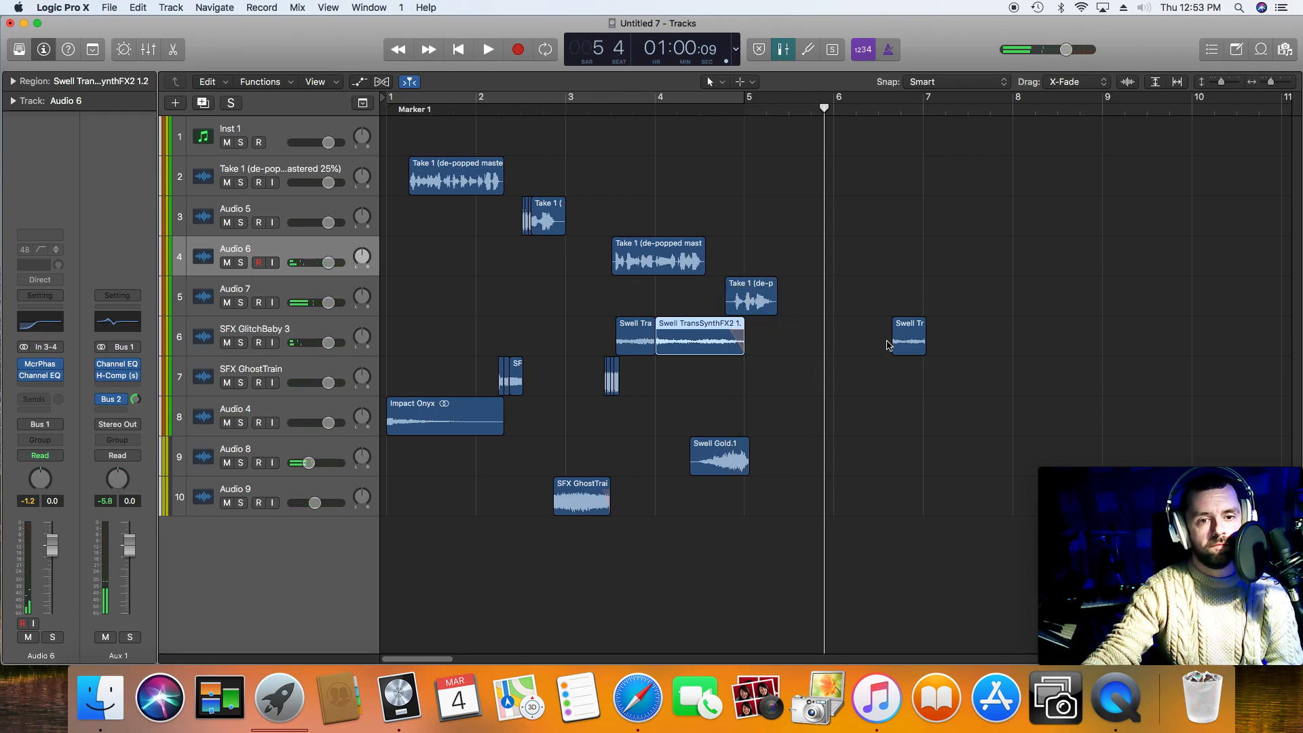
click(908, 343)
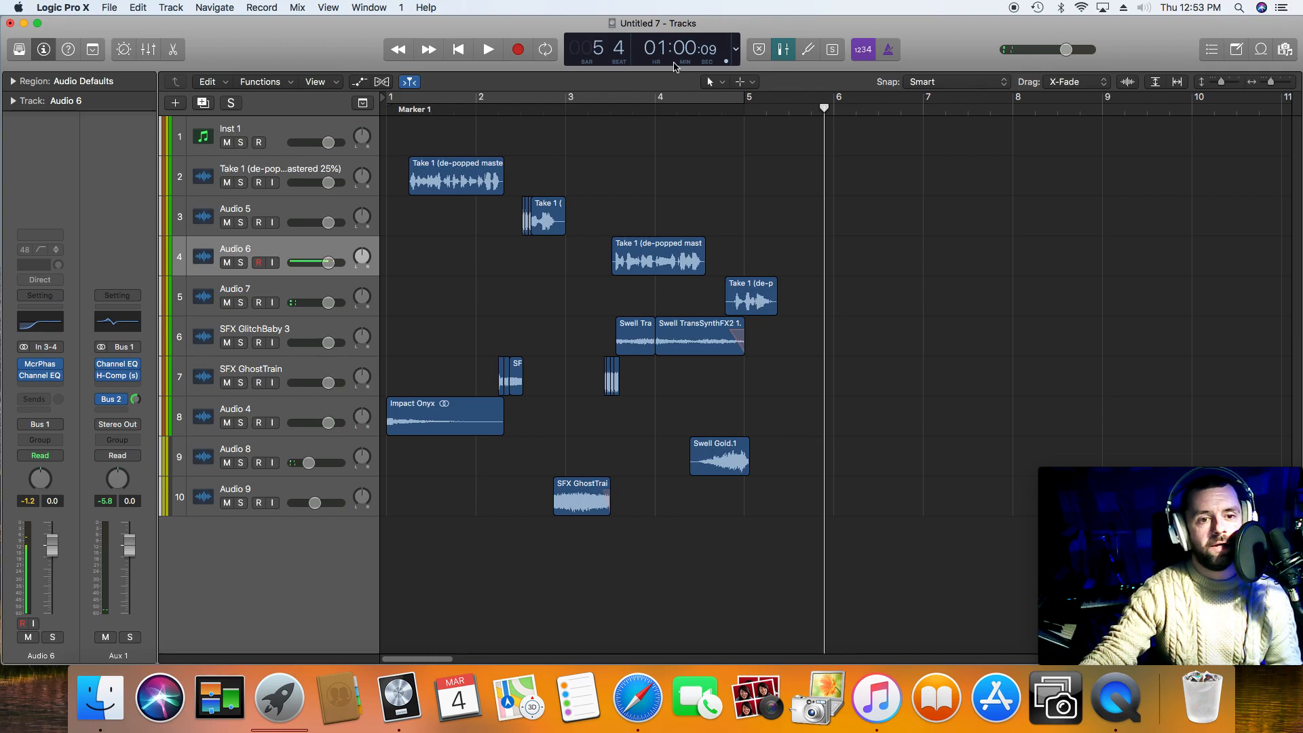
Step: Play the ending, move Swell Gold slightly later to start at about bar 4 beat 3, and play that passage again
click(695, 110)
key(space)
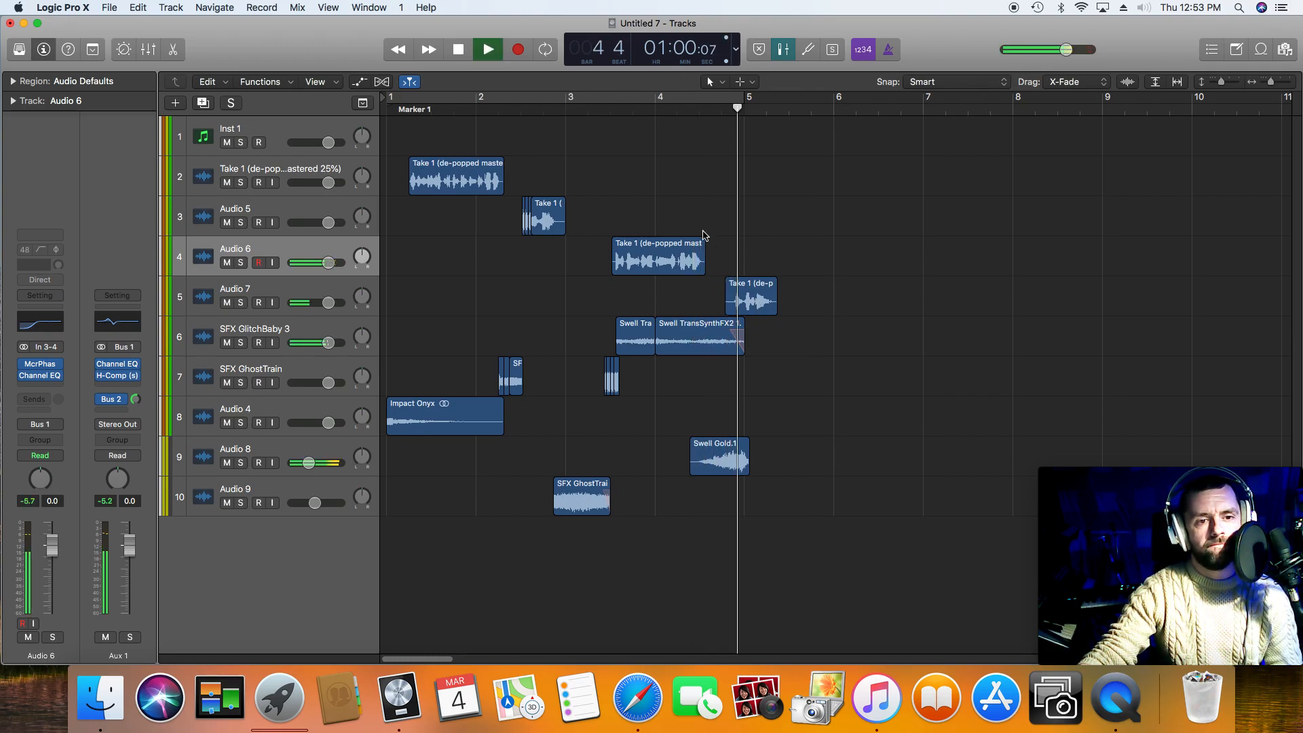
key(space)
drag(722, 446, 733, 446)
click(683, 110)
key(space)
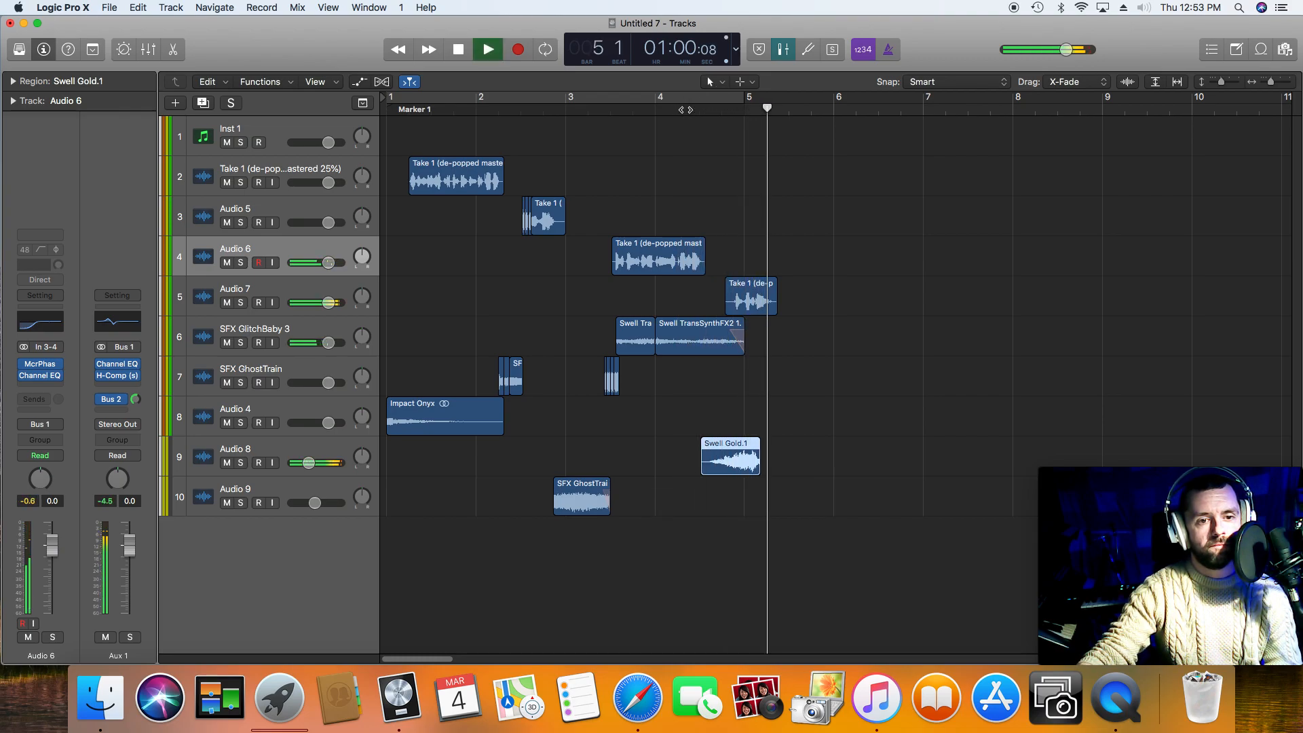
key(space)
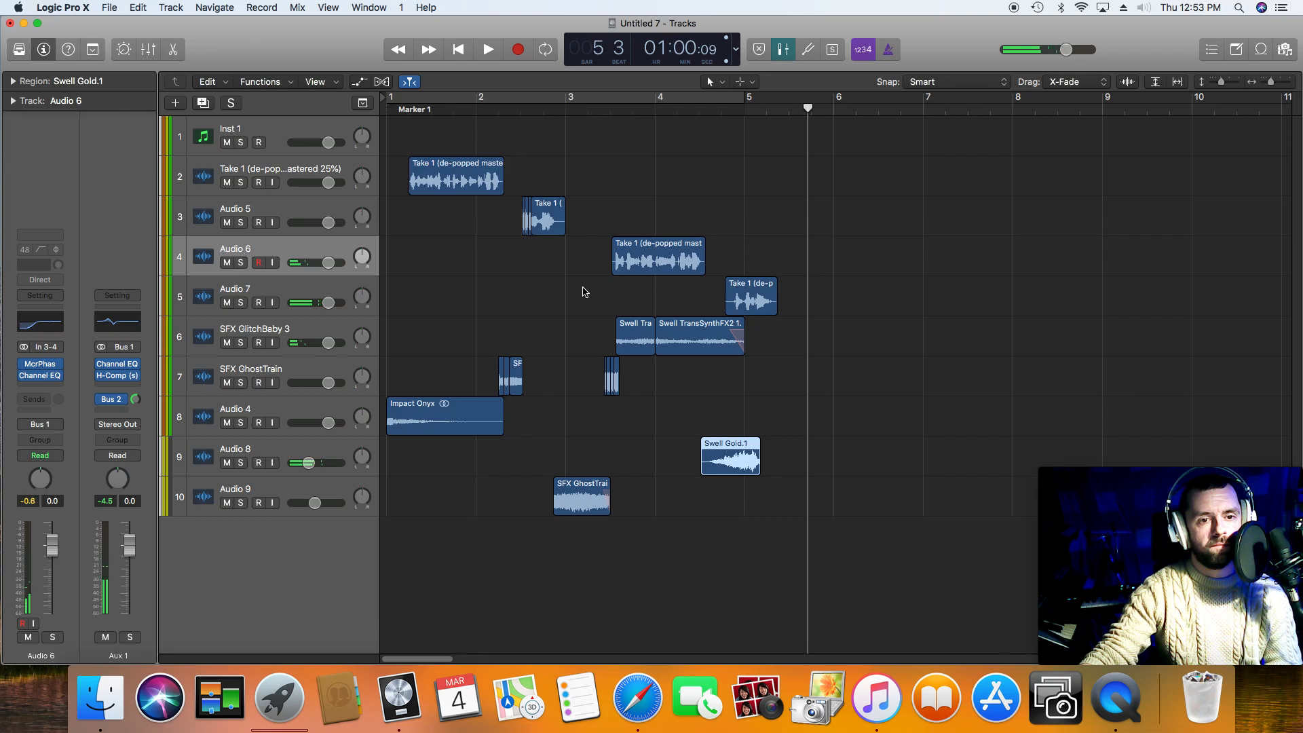
Step: Play the arrangement from the start of the project and lower the SFX GhostTrain track's volume
click(459, 50)
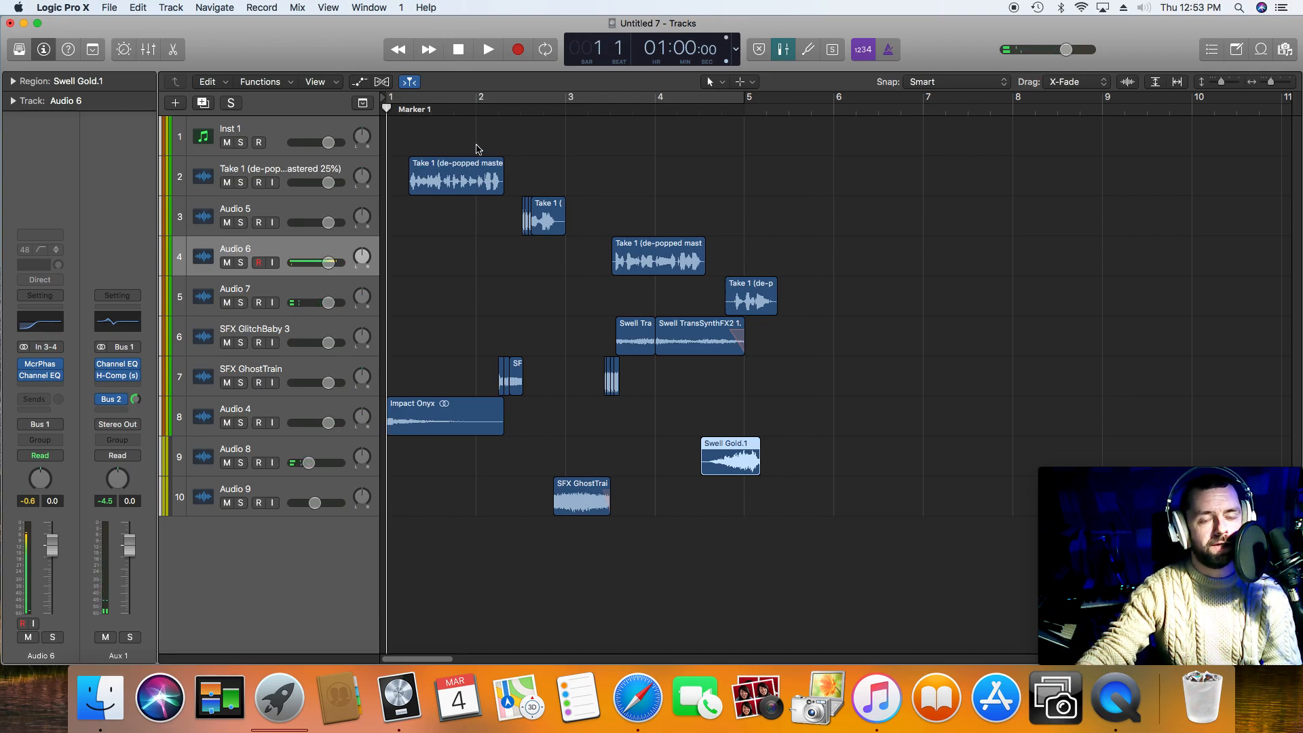
key(space)
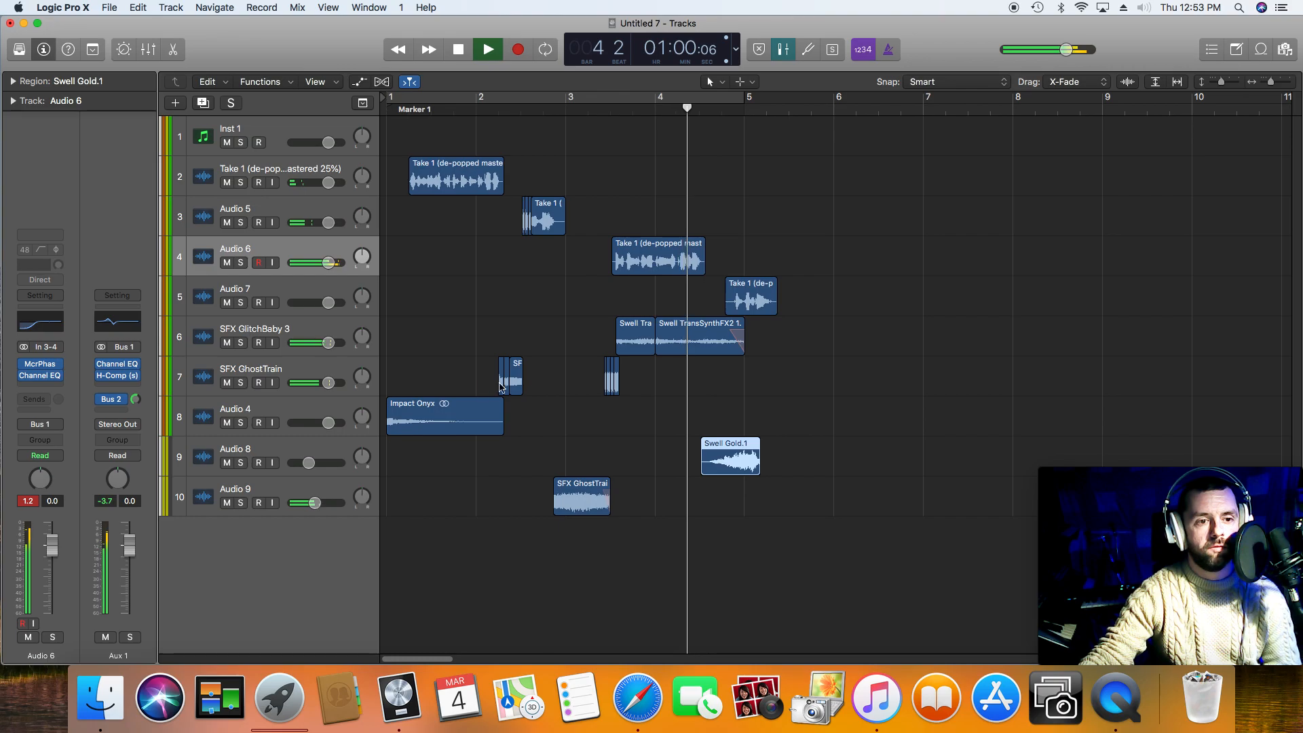
key(space)
click(497, 112)
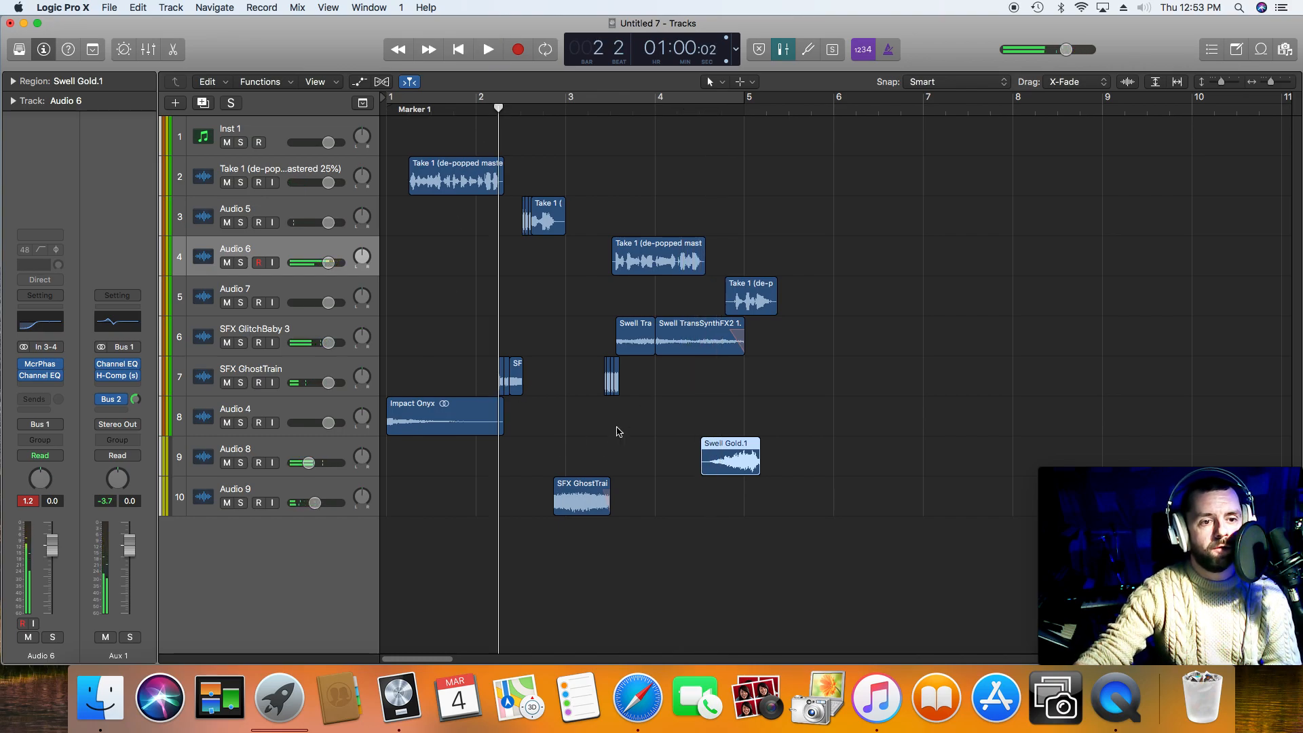
drag(328, 382, 317, 382)
Step: Play from bar 1 beat 4 through the last phrase and lower Audio 9's volume to -9.6 dB during playback
click(452, 111)
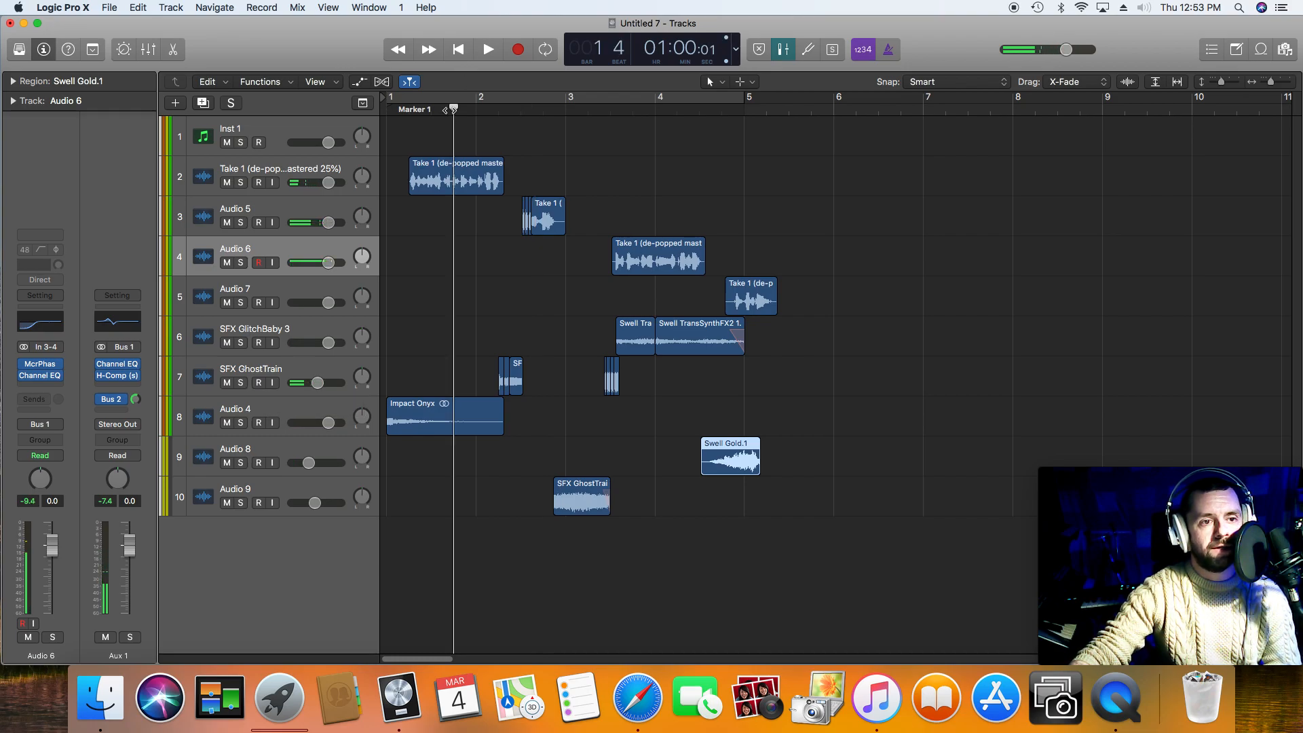
key(space)
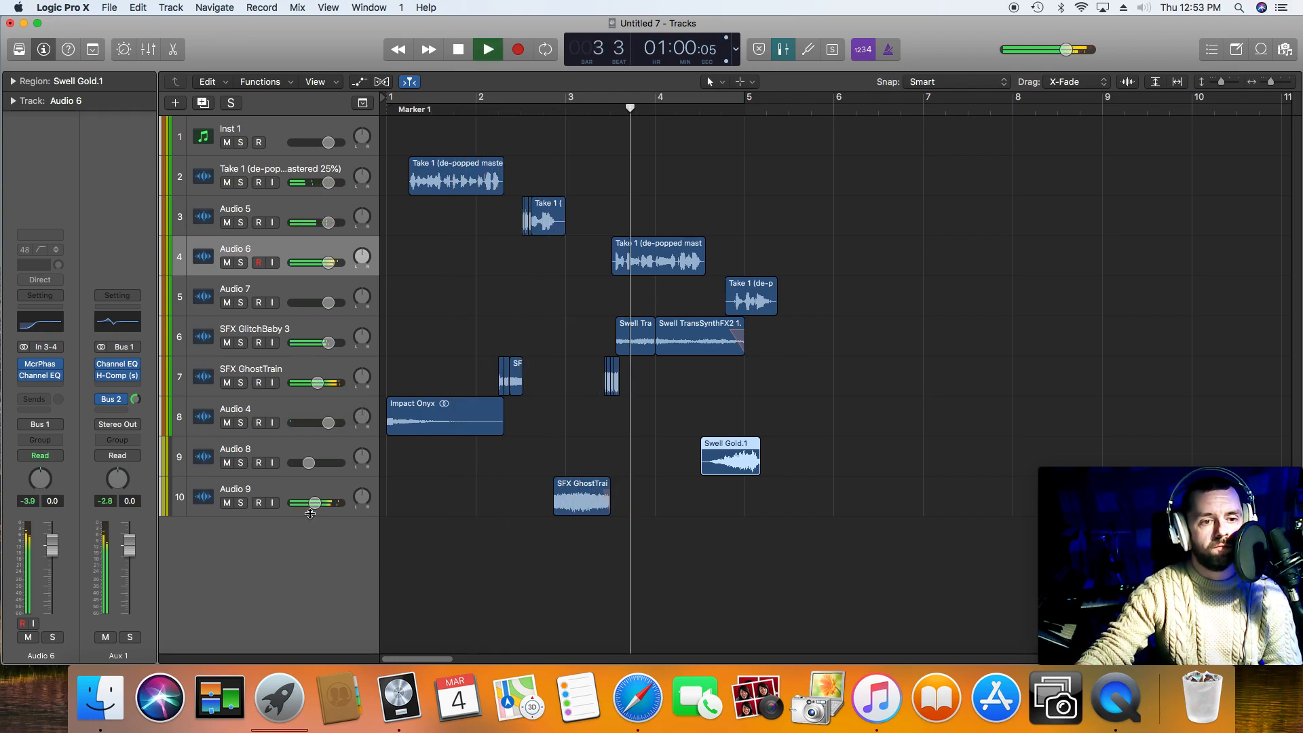
drag(307, 508, 303, 510)
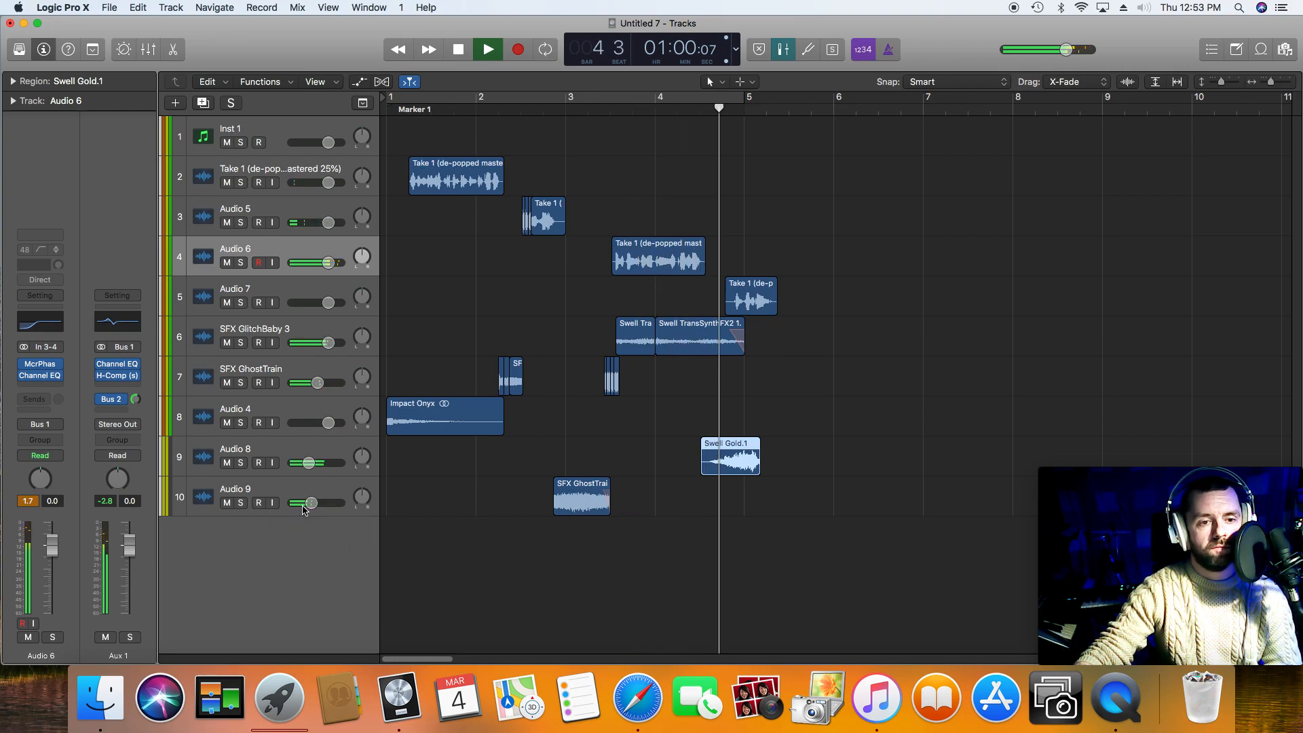
key(space)
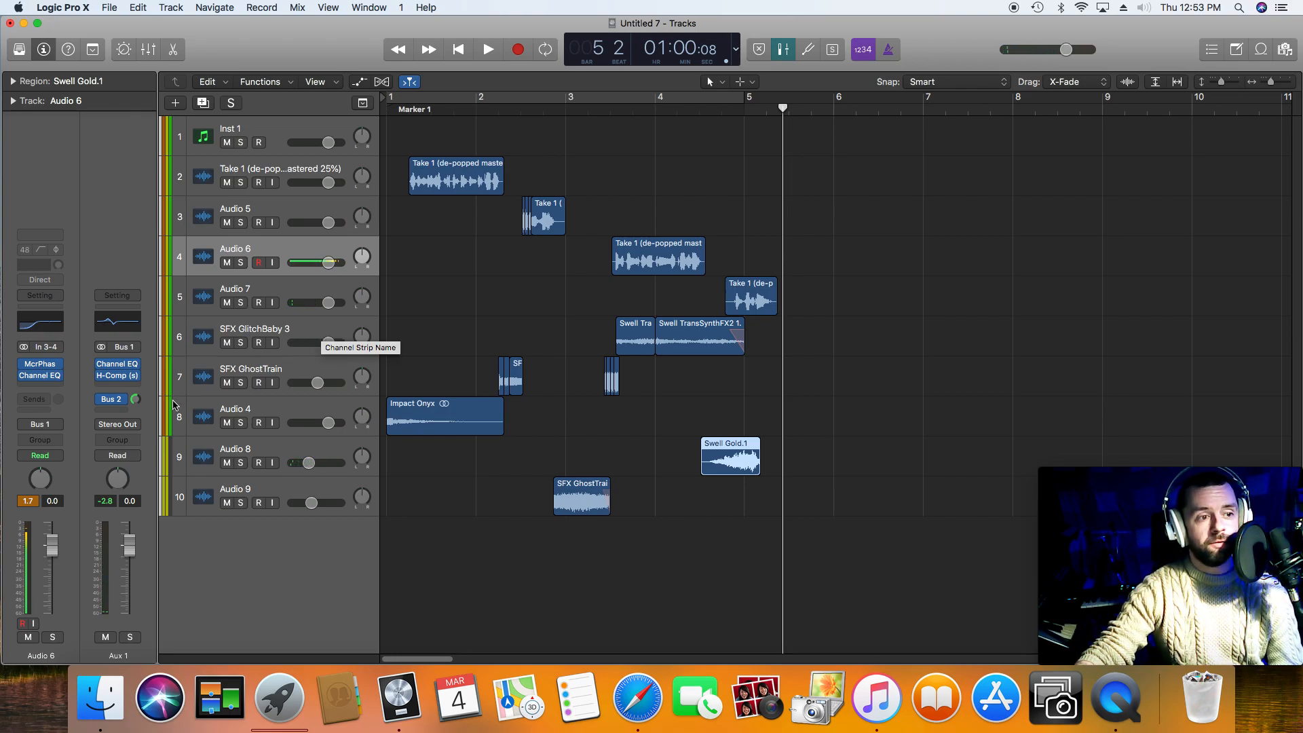
Step: Insert the stereo Waves L1 limiter on the Stereo Out channel strip
click(307, 487)
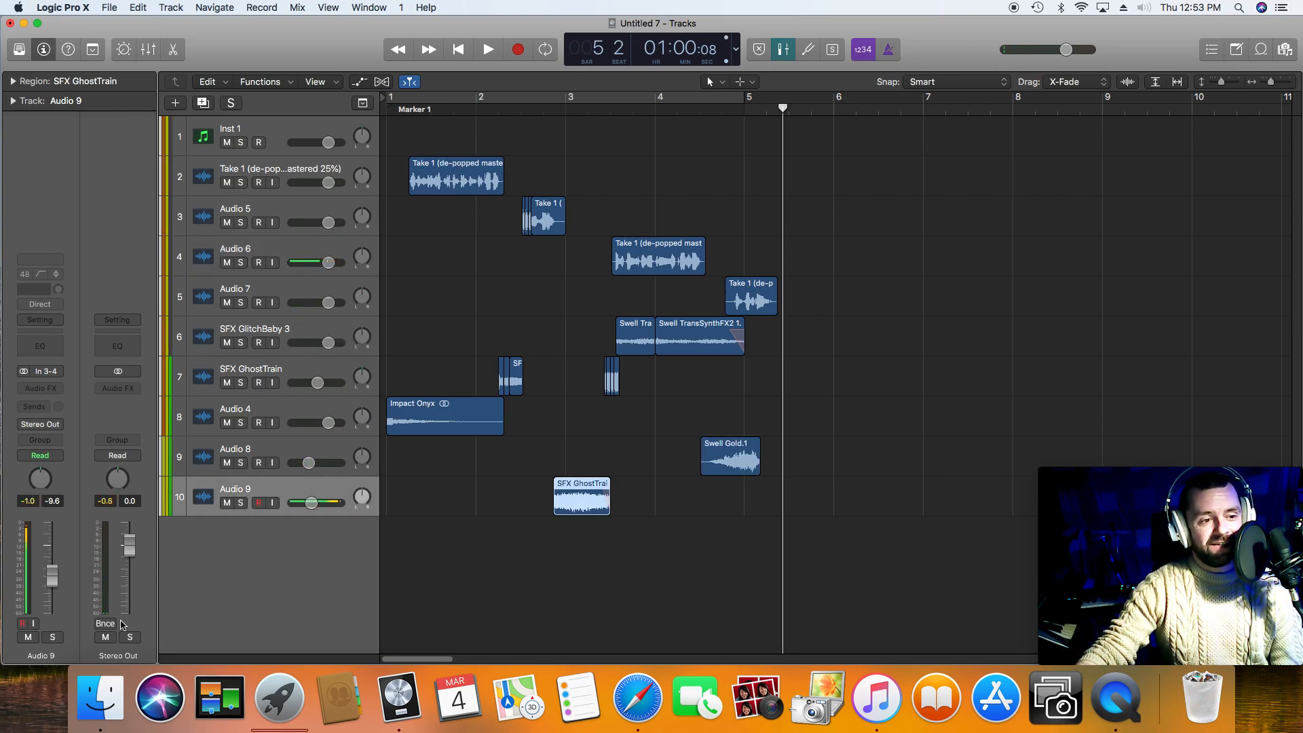
click(132, 388)
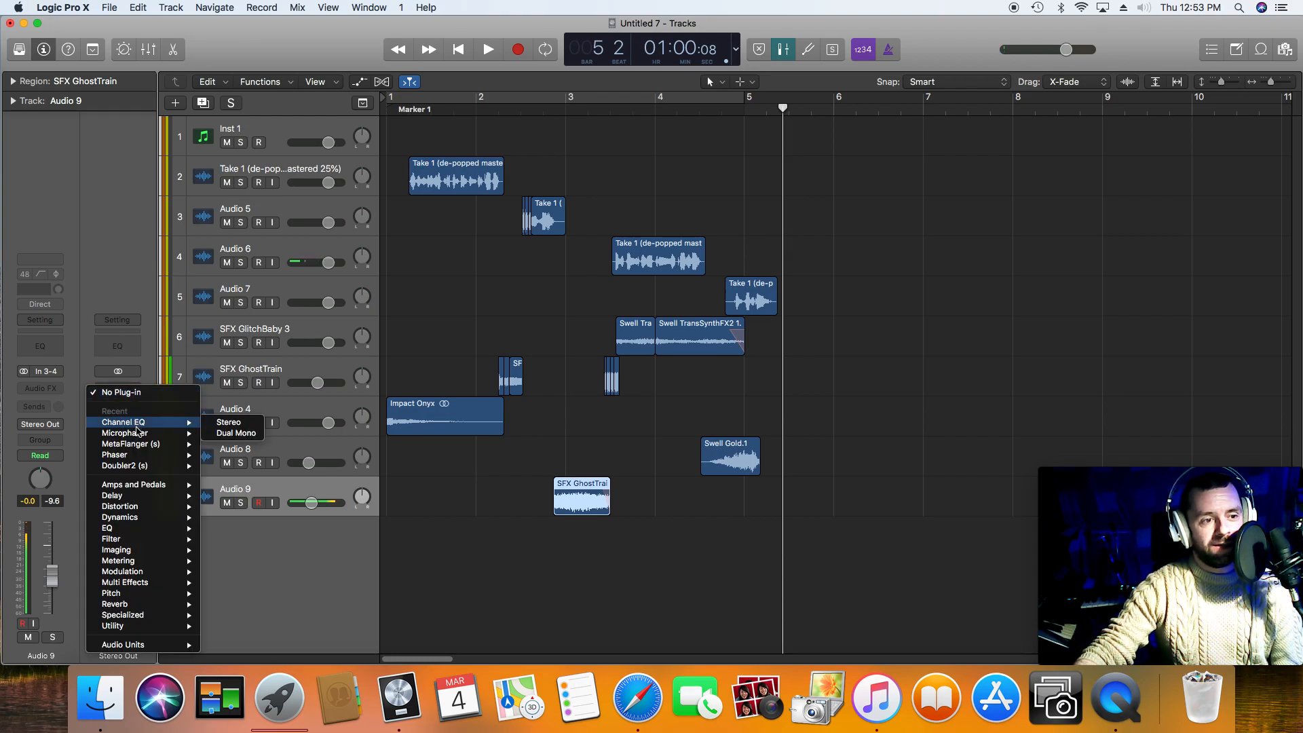
mouse_move(162, 646)
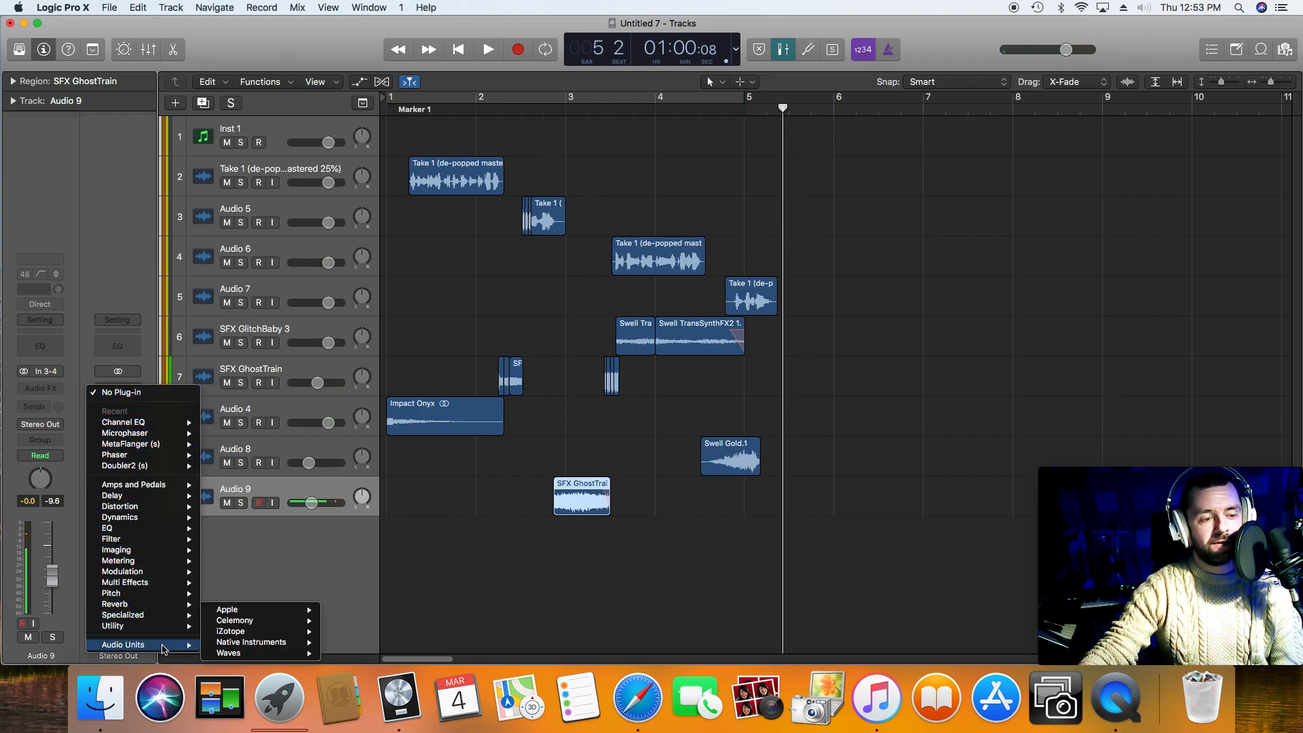
mouse_move(284, 643)
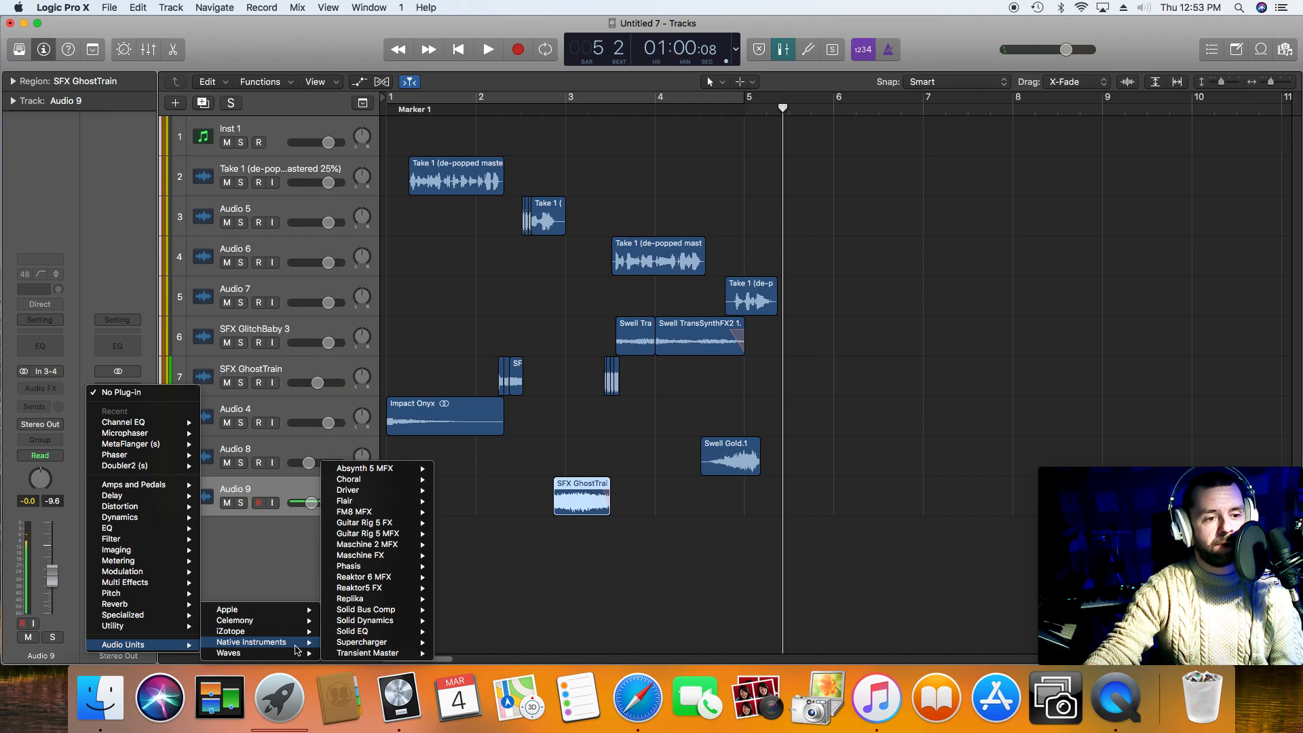
mouse_move(441, 561)
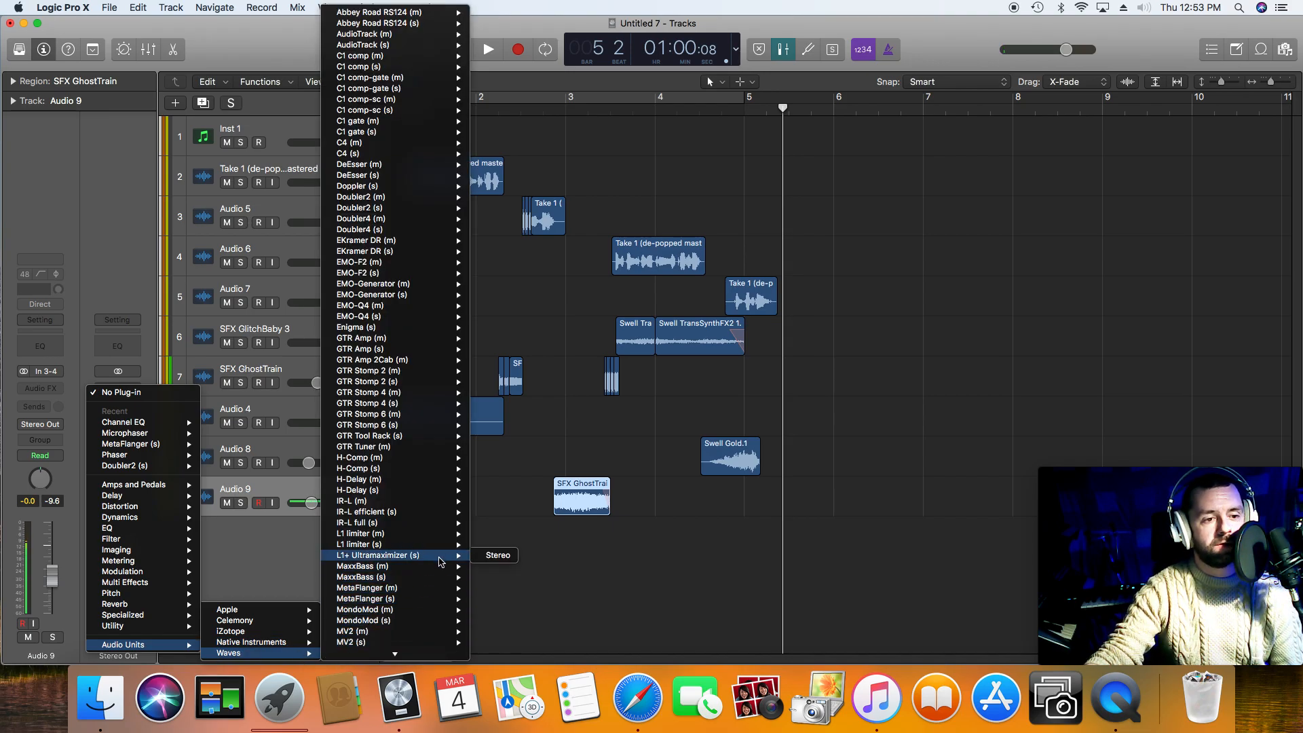
click(496, 544)
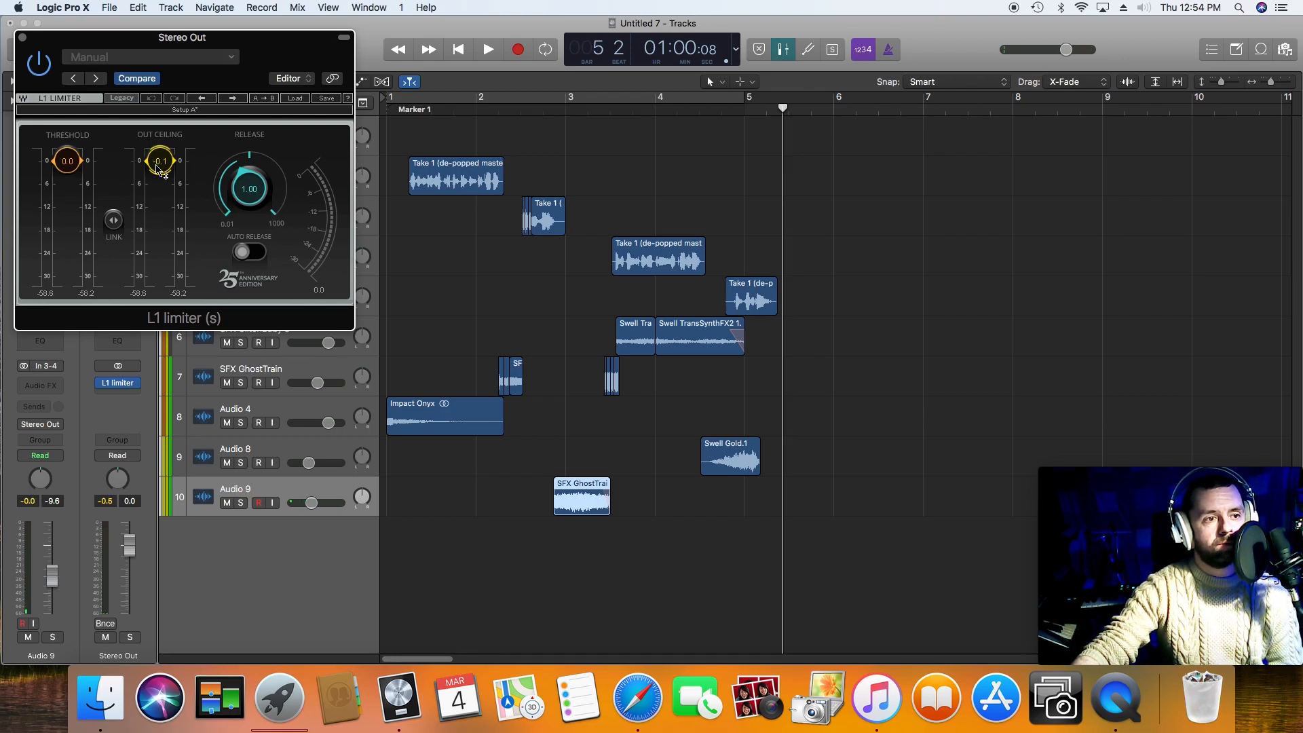
Step: Play the arrangement from the start, lower the L1 limiter's threshold to -8.6 during playback, and close the plug-in window
click(453, 52)
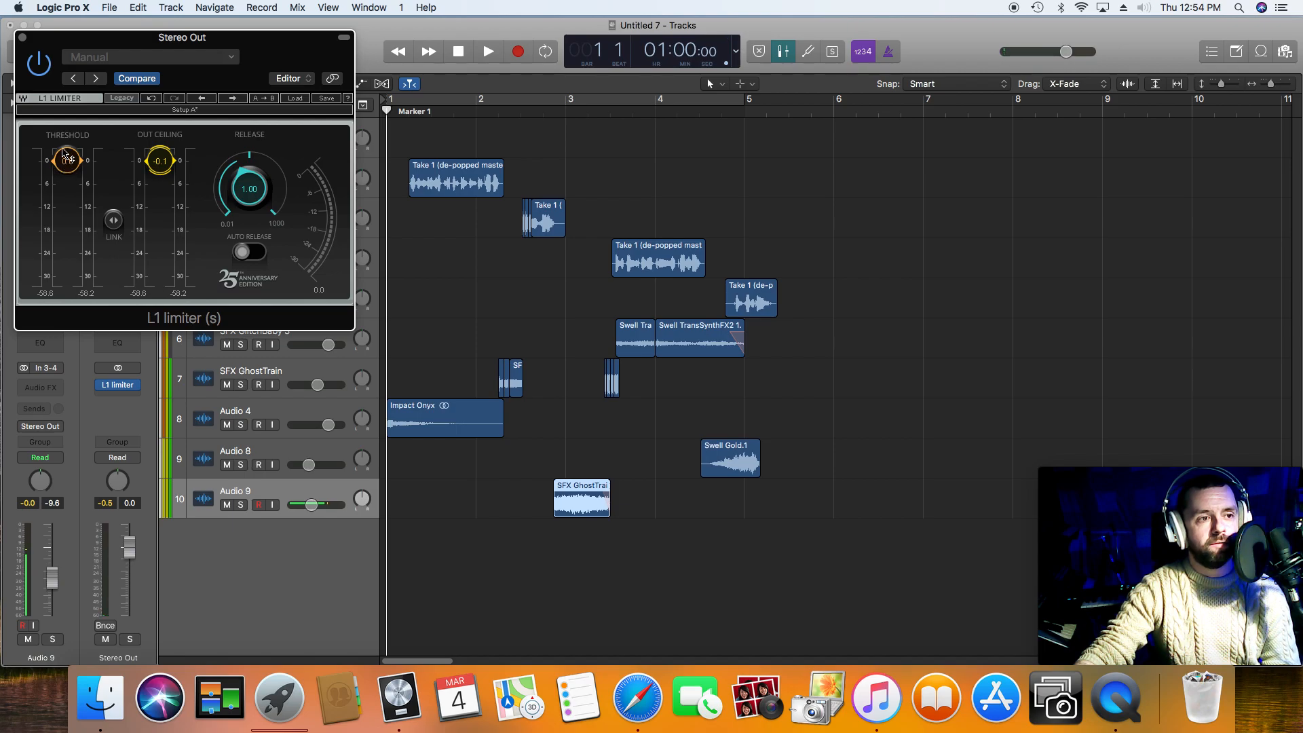
key(space)
drag(68, 161, 67, 193)
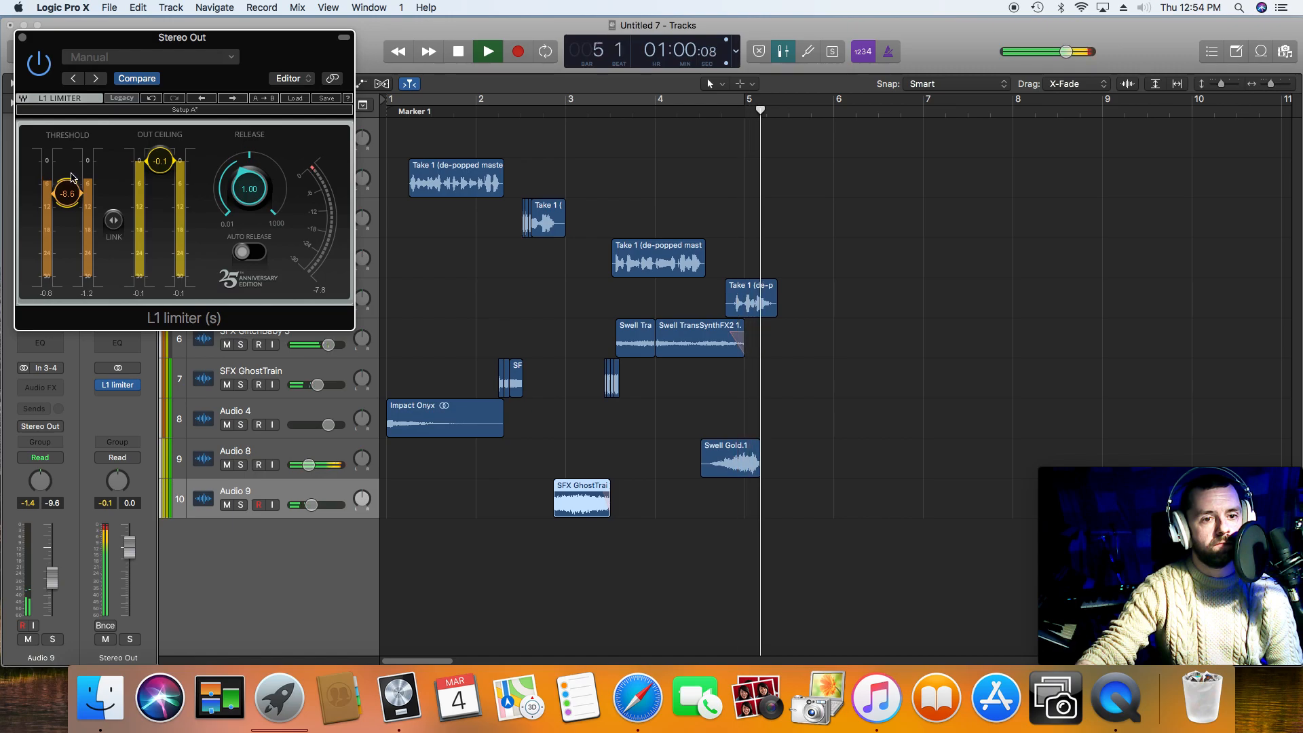
key(space)
click(22, 37)
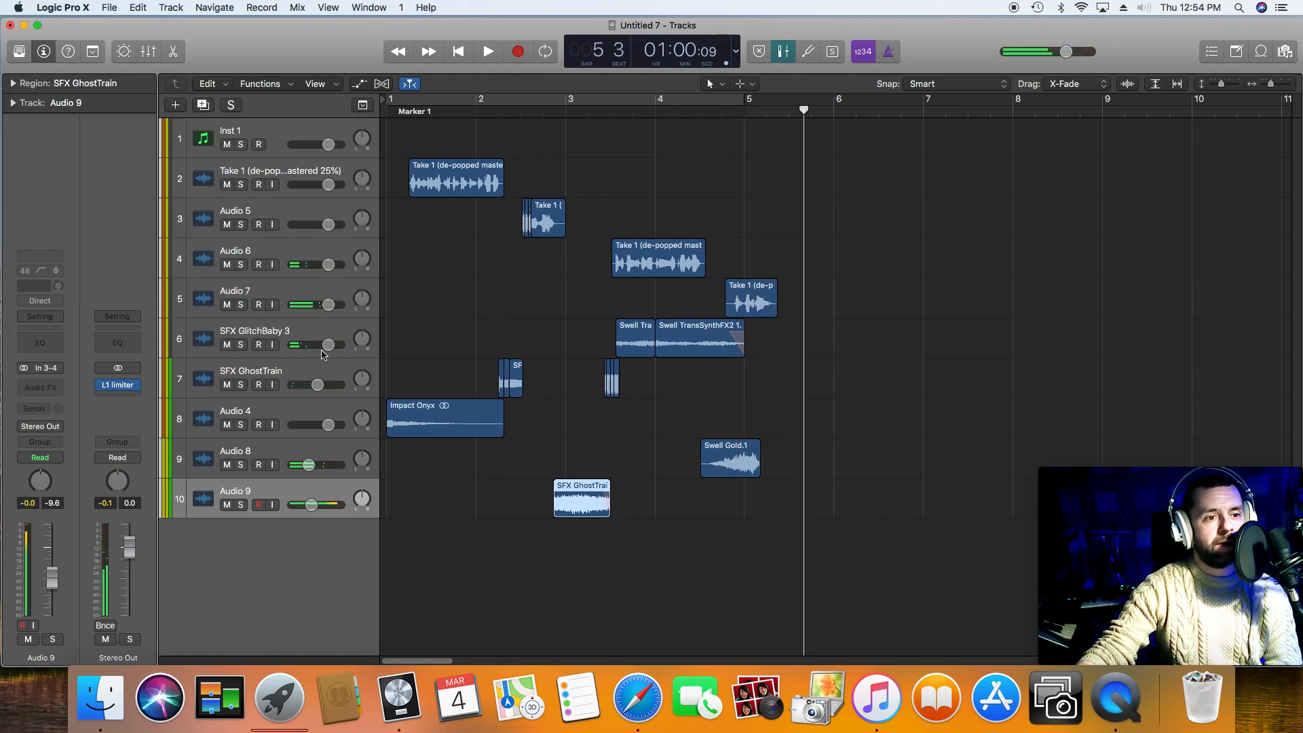
Step: Lower the SFX GlitchBaby 3 track's volume slightly and play the passage through the last phrase
drag(324, 346, 322, 346)
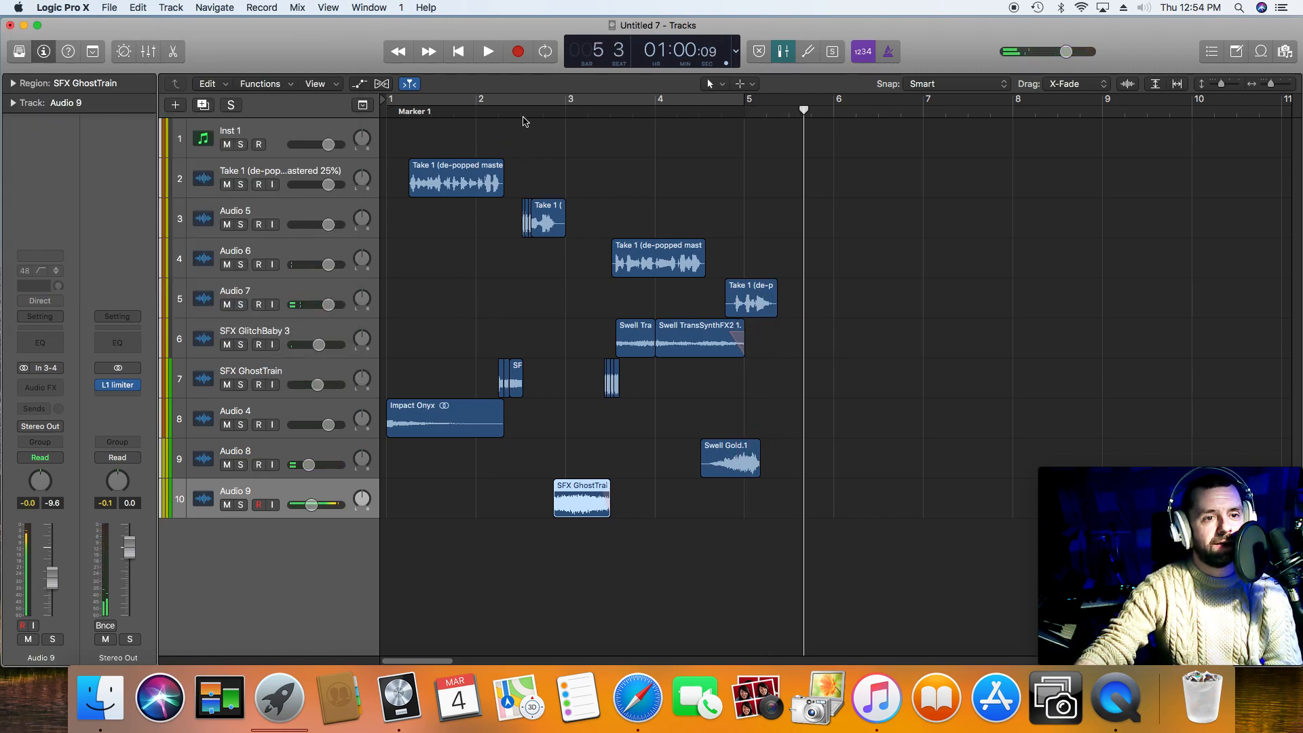
key(space)
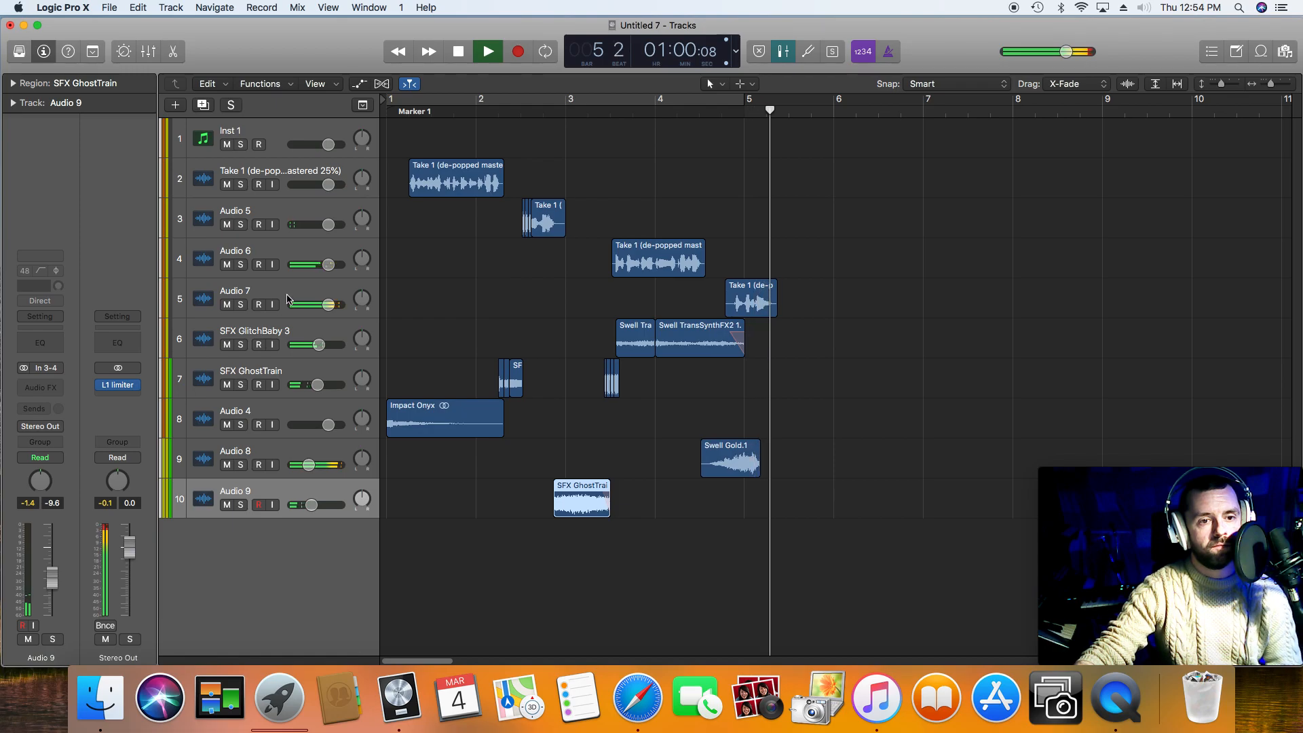
key(space)
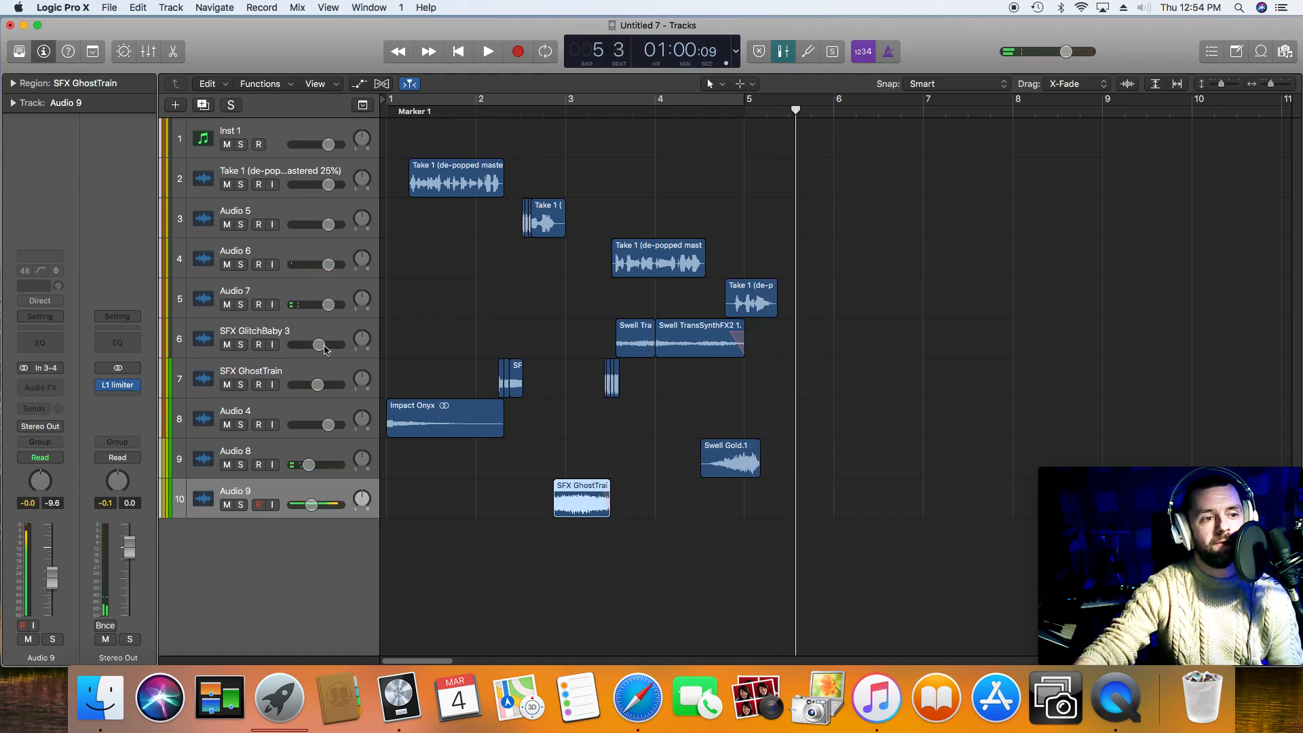
Step: Play the whole arrangement from the start through the last phrase to check the limited mix
click(458, 54)
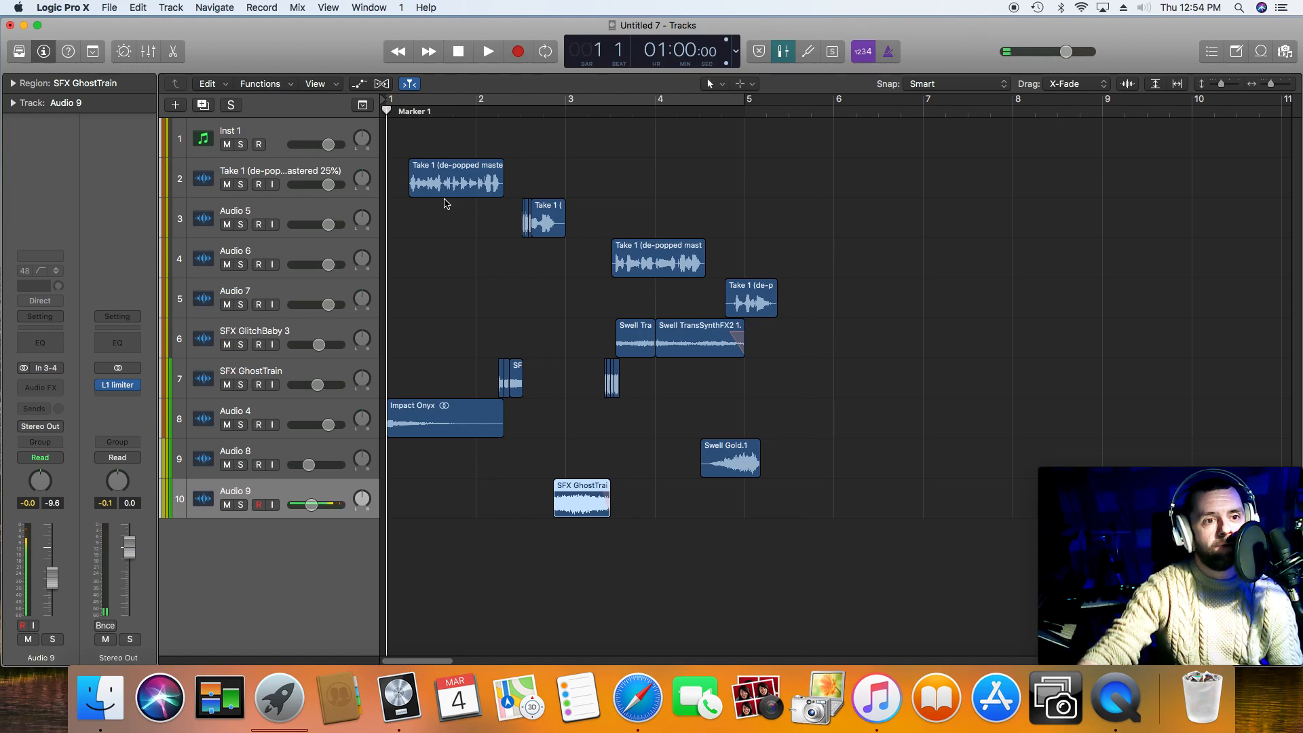
key(space)
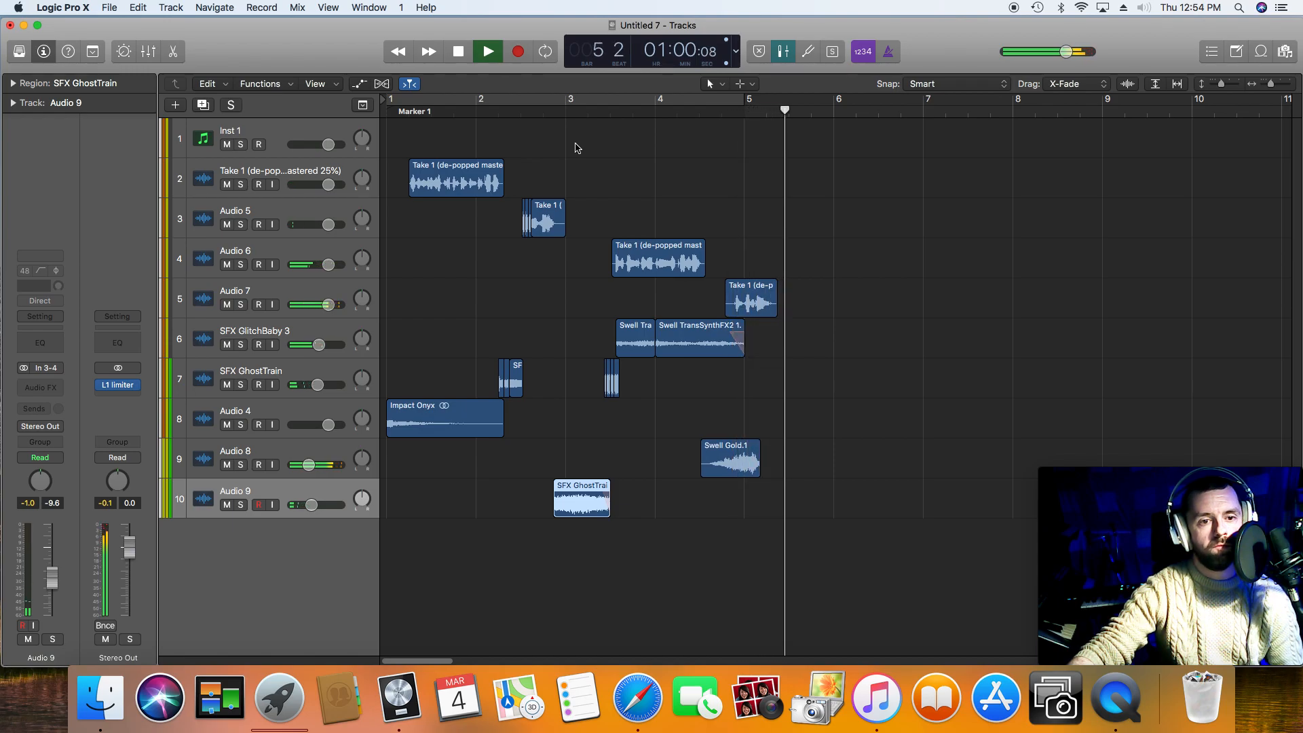
key(space)
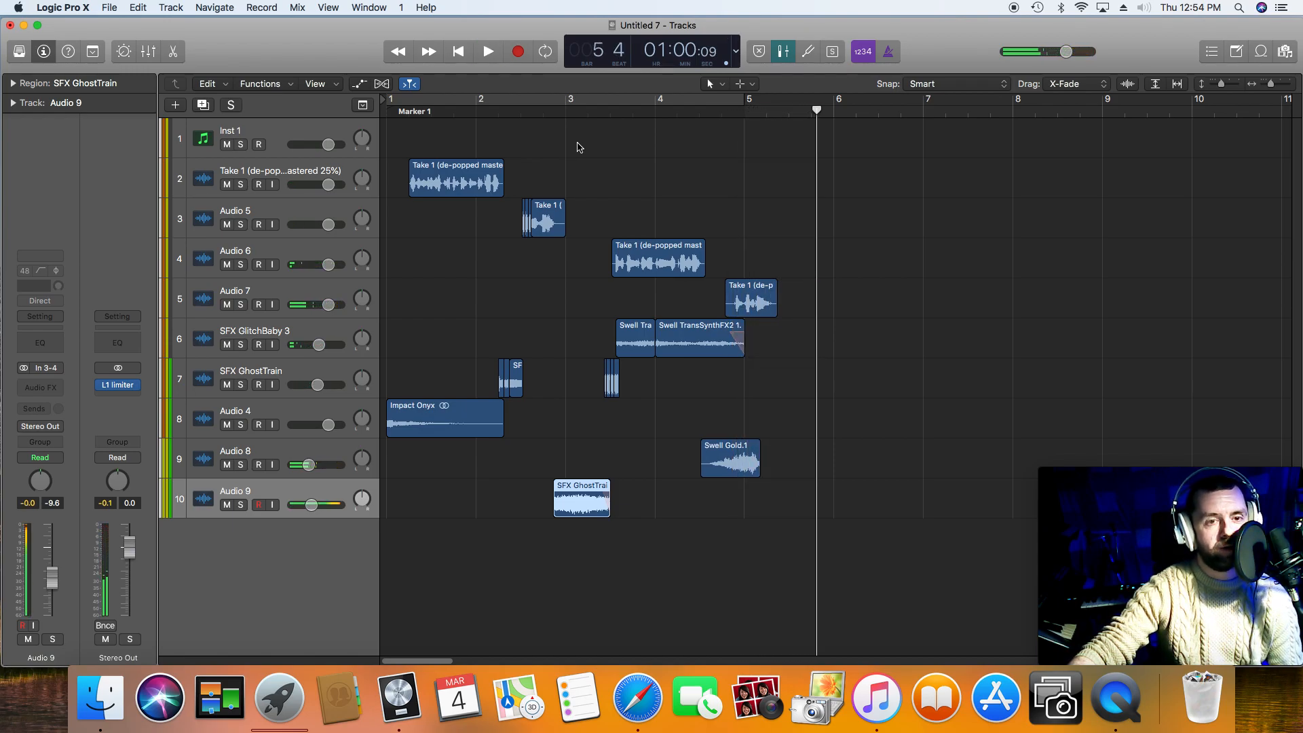